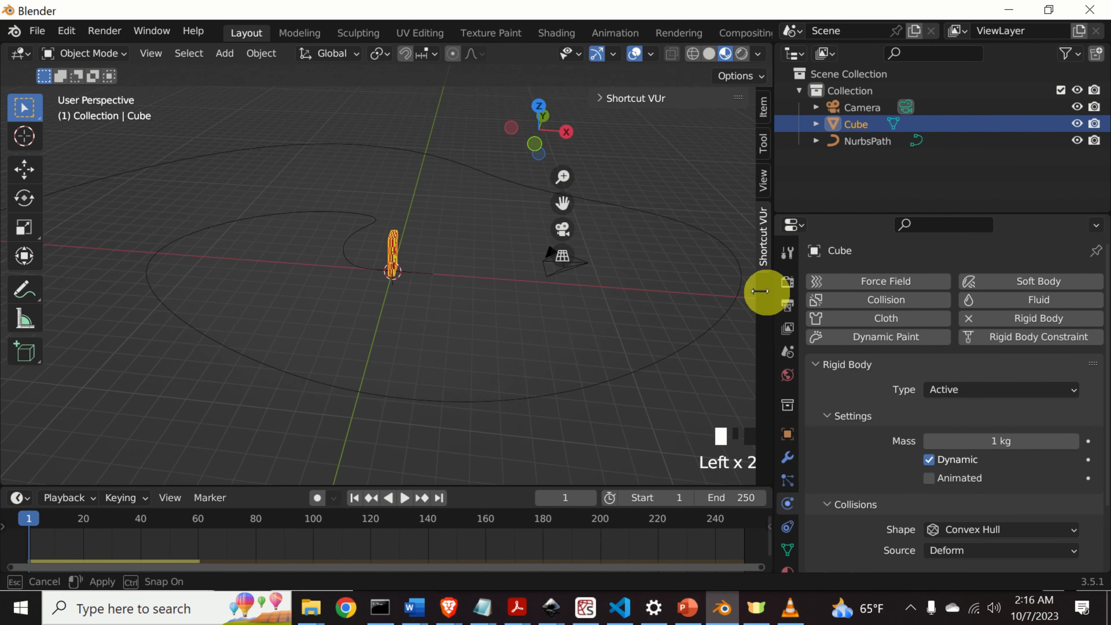
Add an Array modifier to the Cube object
scroll(738, 451, down, 2)
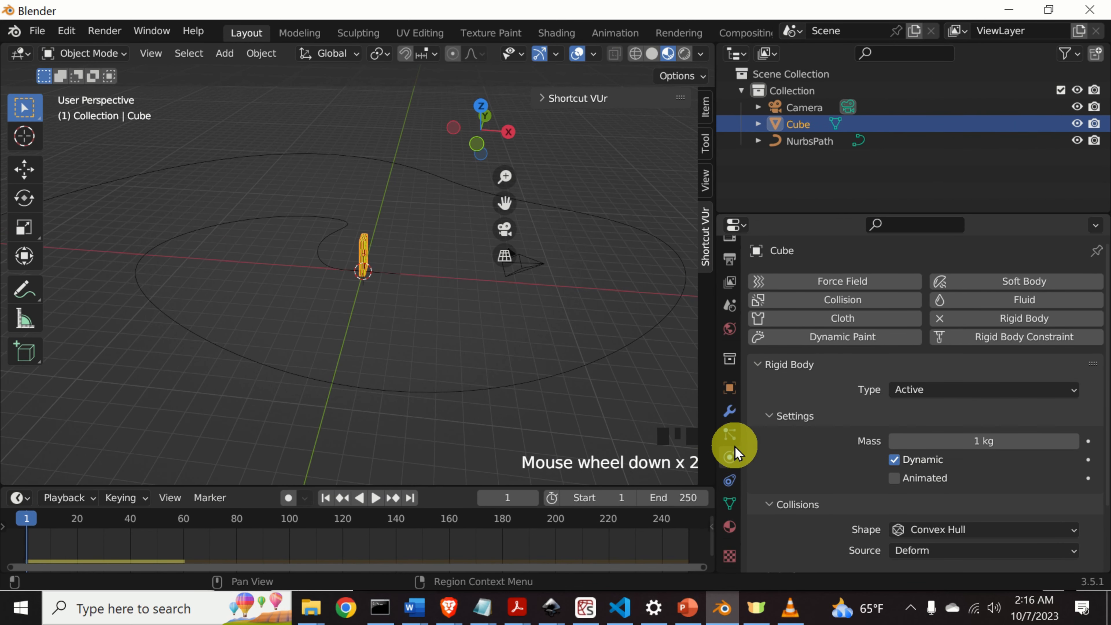
click(734, 410)
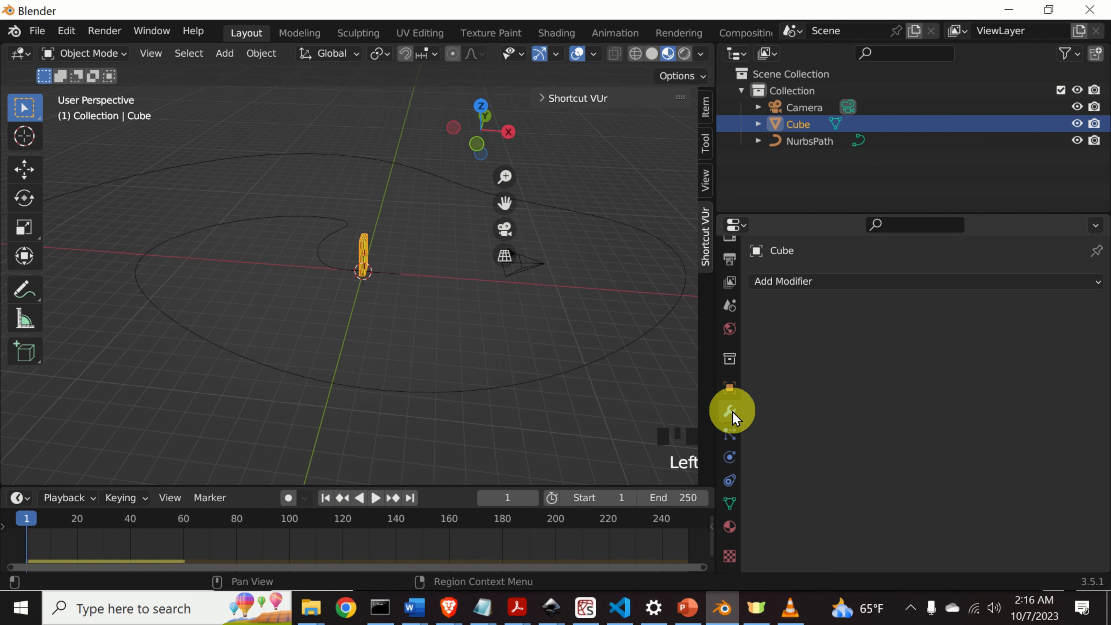
click(844, 284)
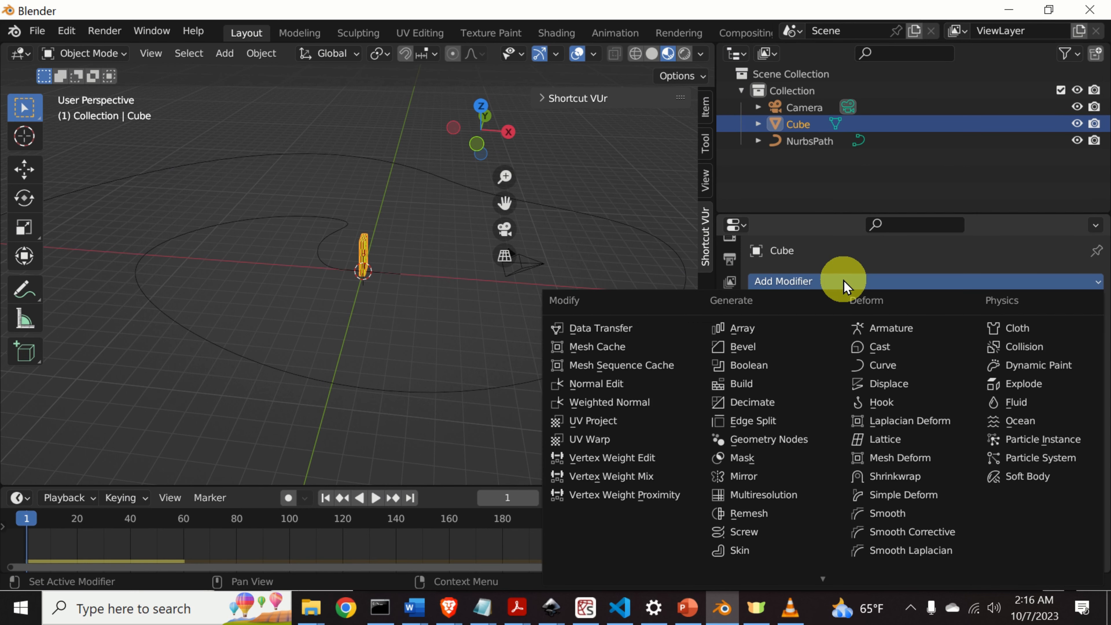
click(747, 329)
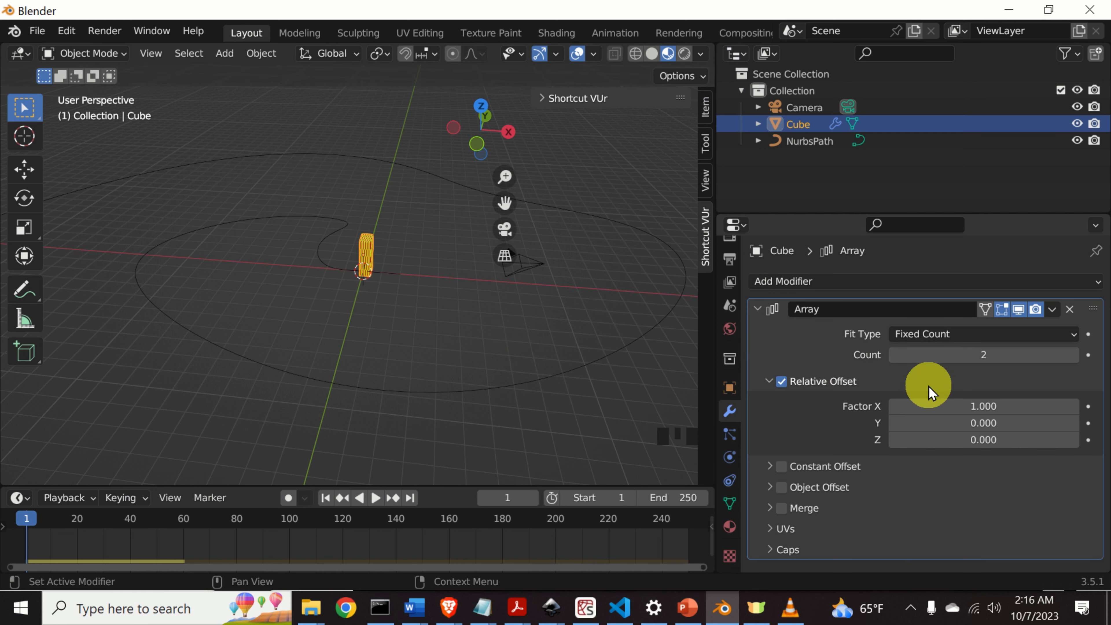
Set the Array modifier's relative offset Factor X to 2.400 to space the copies apart
click(1074, 406)
click(1074, 406)
click(1074, 406)
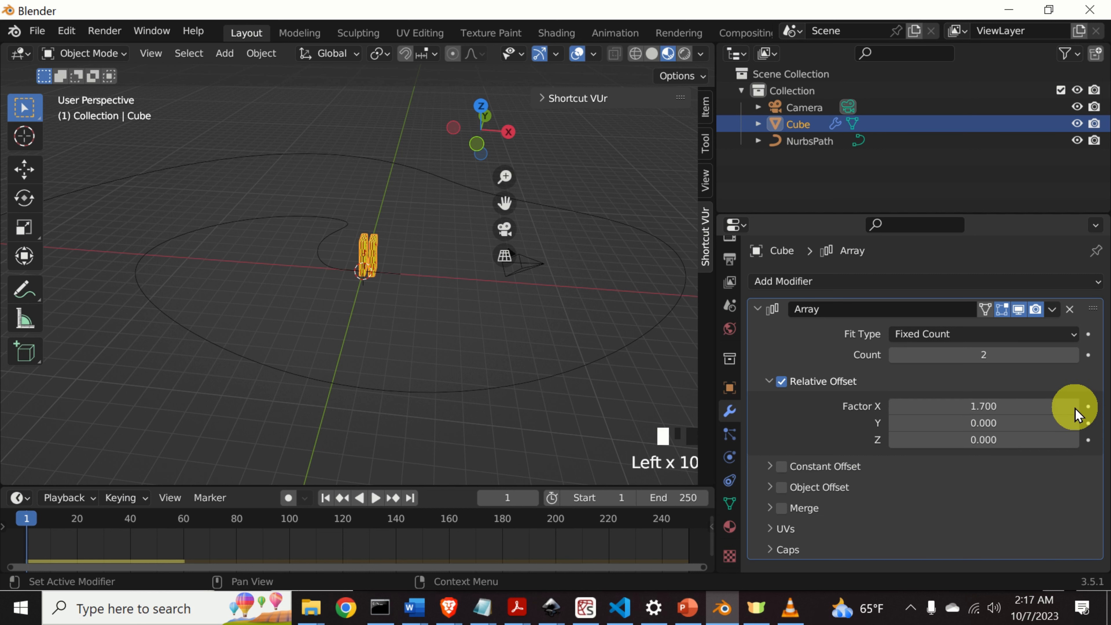
click(1074, 406)
click(1074, 406)
click(1074, 406)
click(1074, 406)
click(1074, 406)
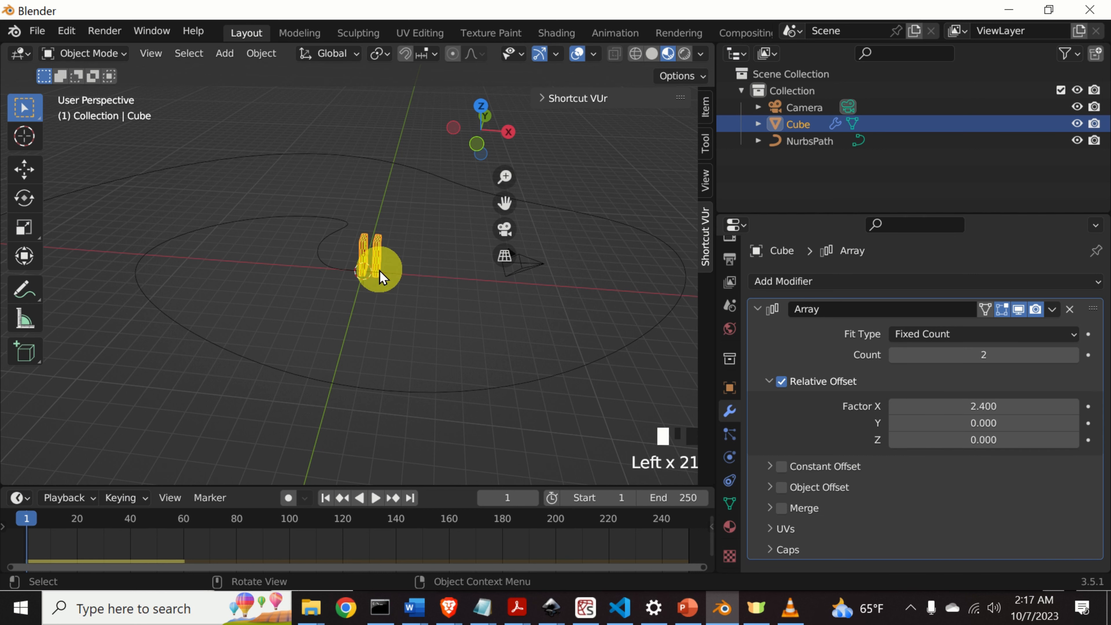
Set the Array modifier's count to 50 so the block repeats in a straight row
scroll(364, 268, up, 3)
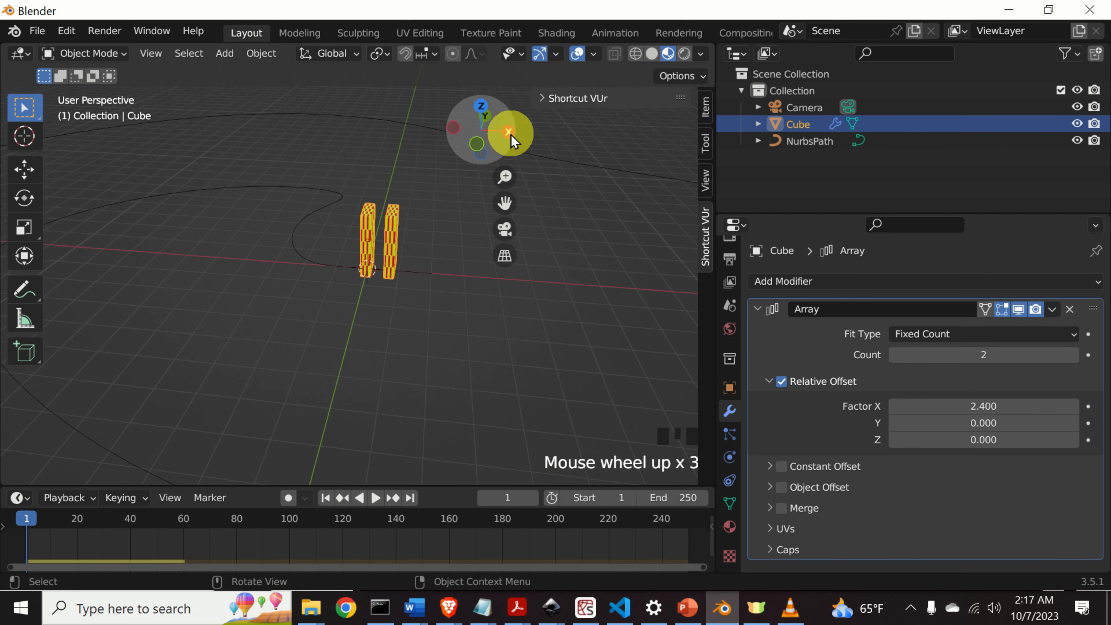
scroll(384, 262, down, 2)
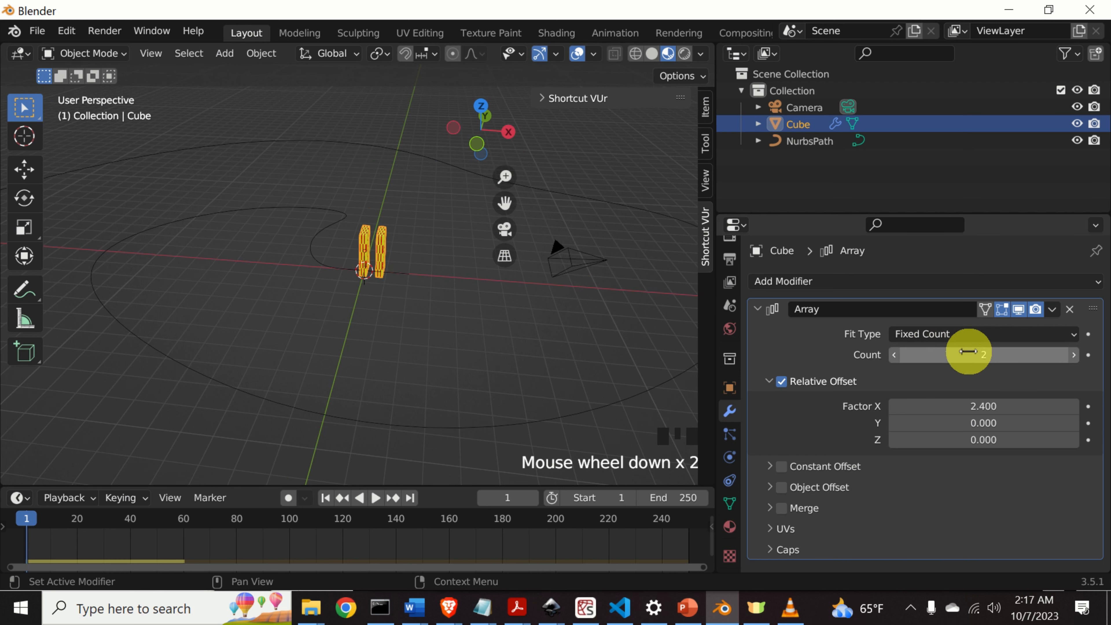
click(995, 358)
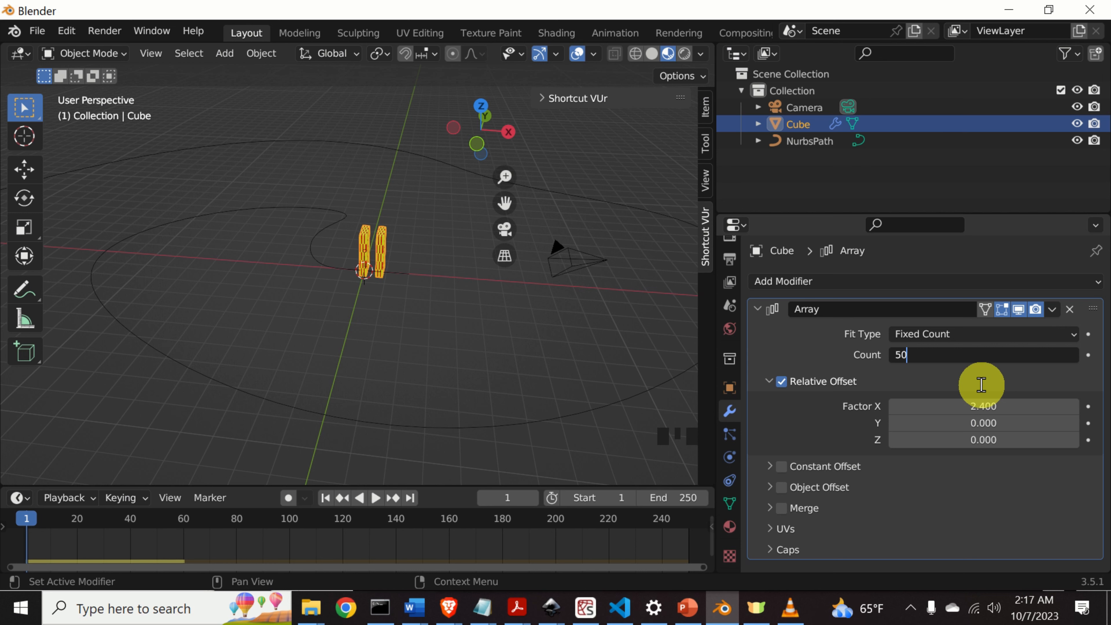
key(Return)
scroll(441, 331, down, 6)
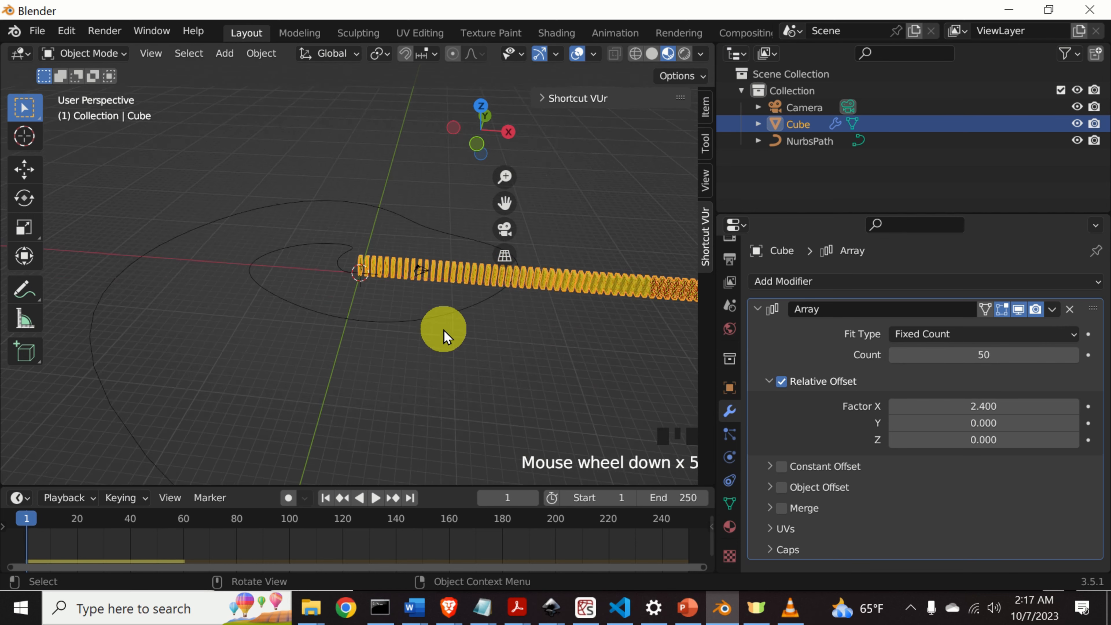
scroll(442, 336, up, 1)
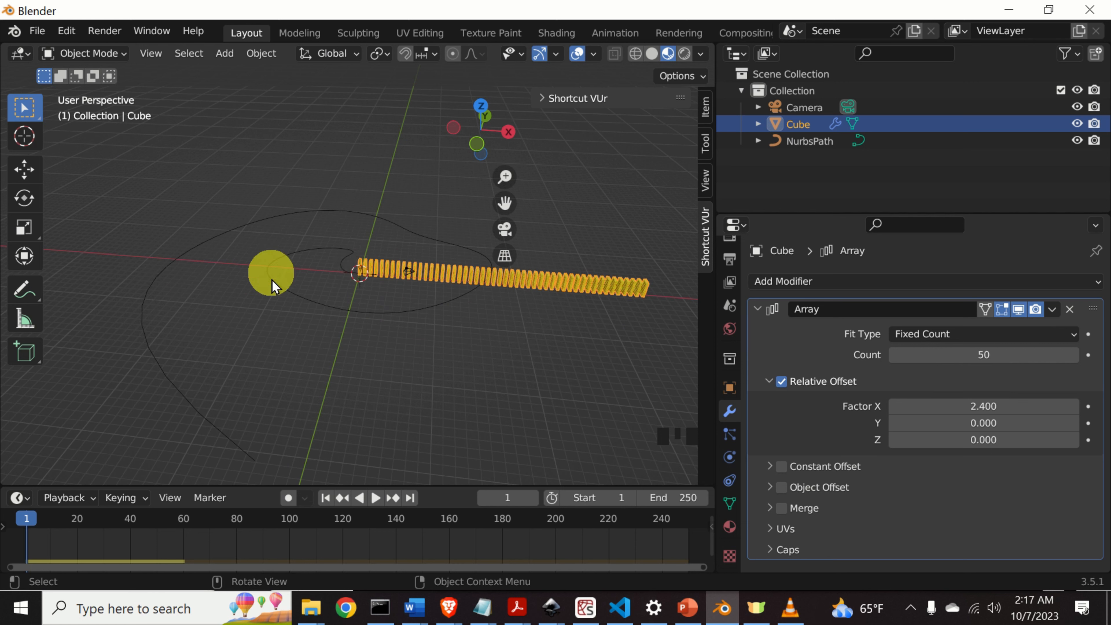
Add a Curve modifier to the cube and pick the NurbsPath spiral as its curve object
click(1097, 283)
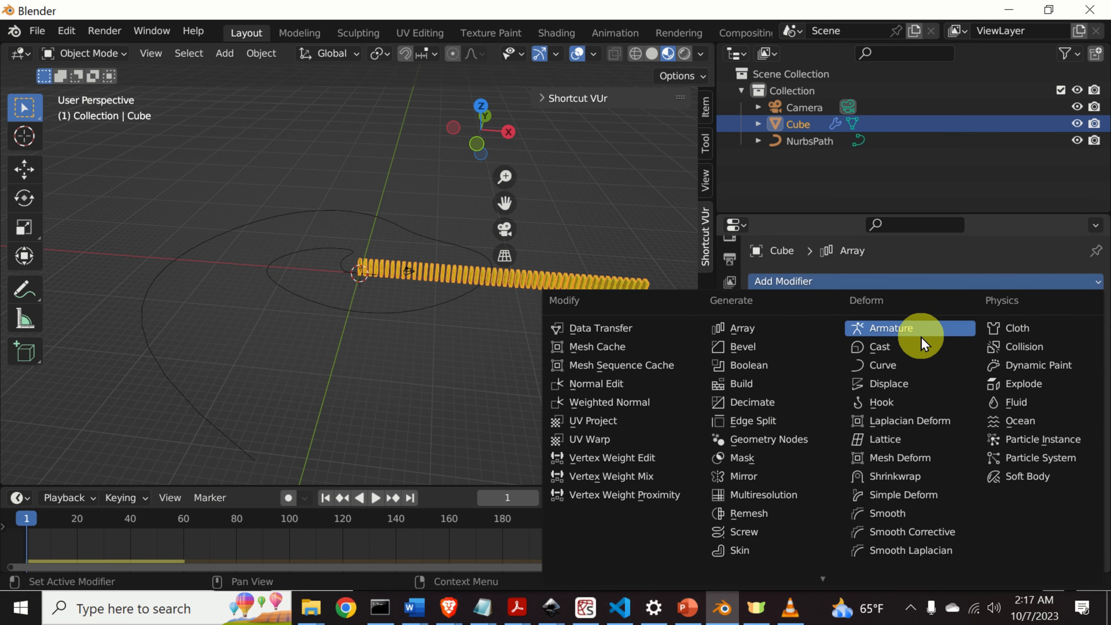
click(883, 366)
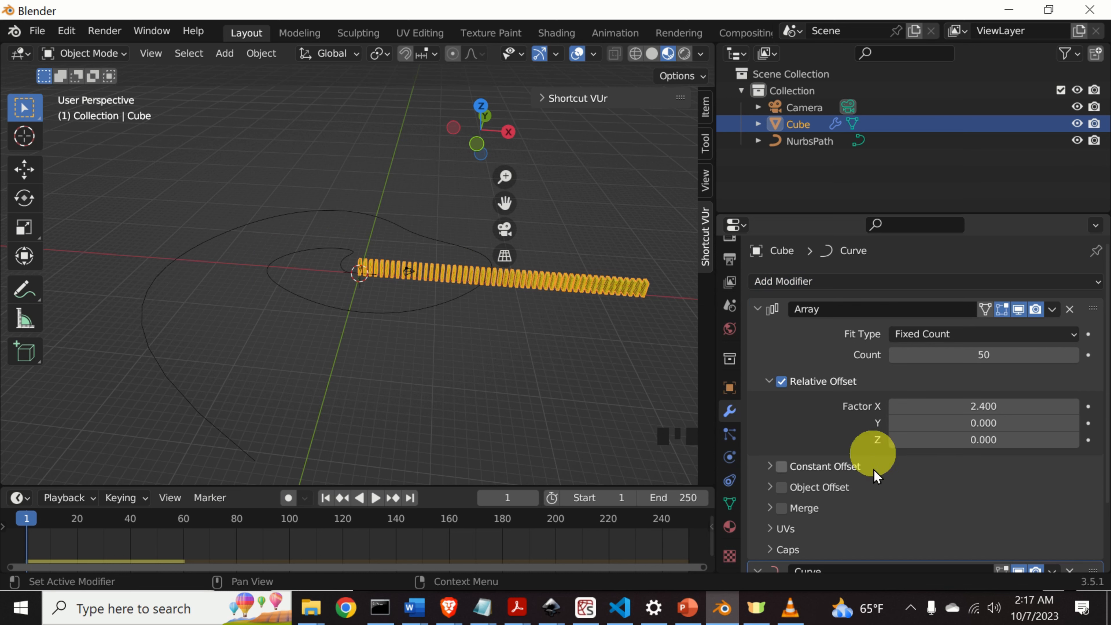
scroll(873, 475, down, 6)
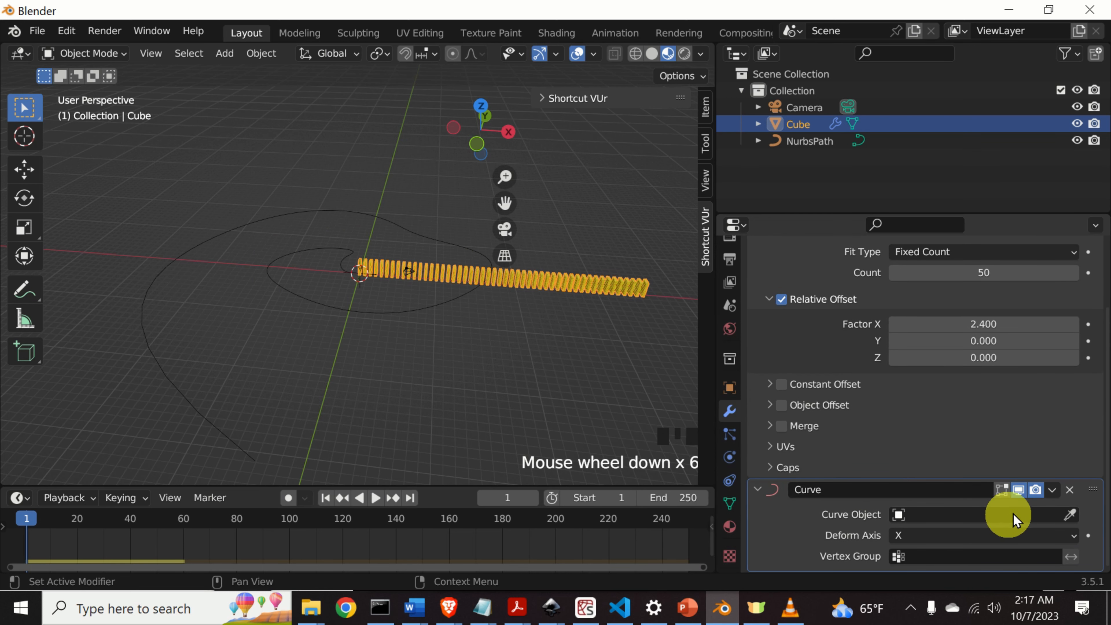
click(1069, 516)
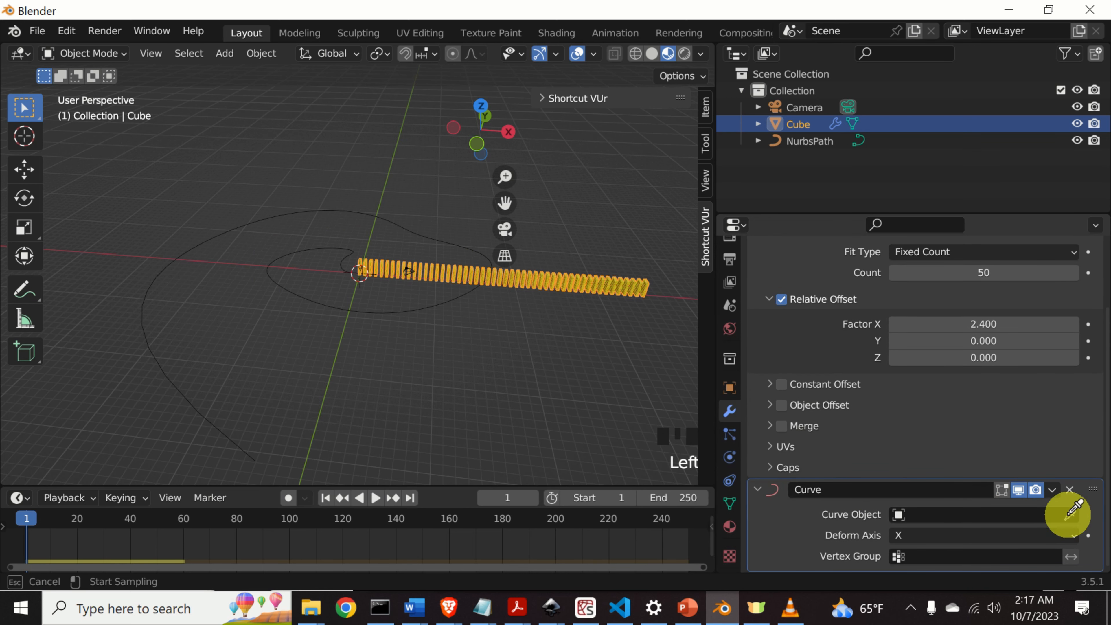
click(279, 270)
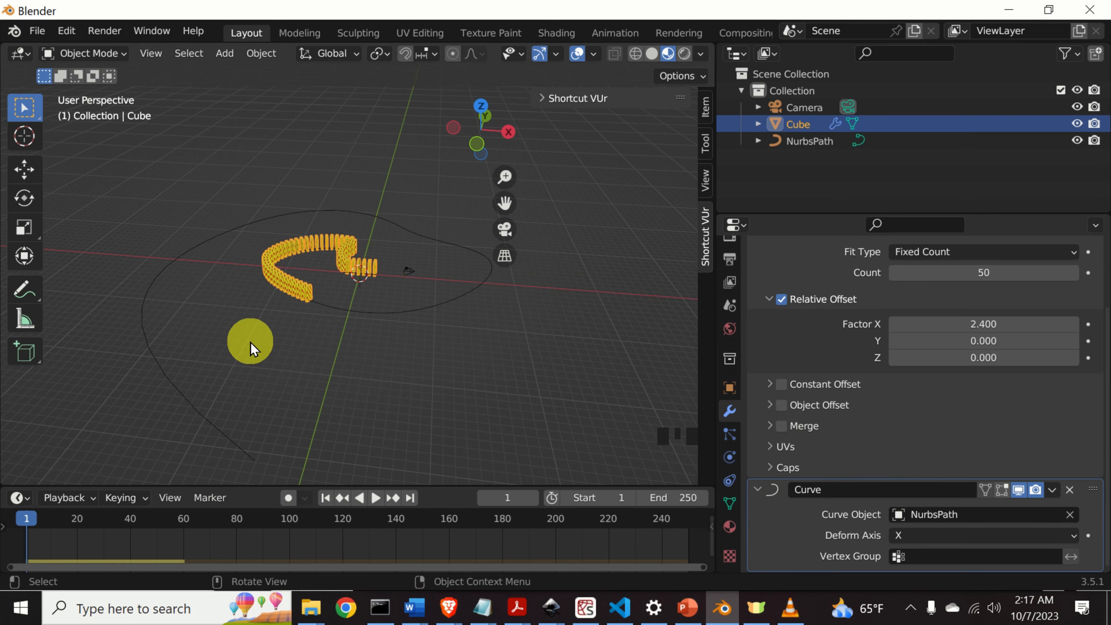
Set the Array modifier's count to 200 to extend the blocks along the spiral
middle_drag(252, 348, 383, 348)
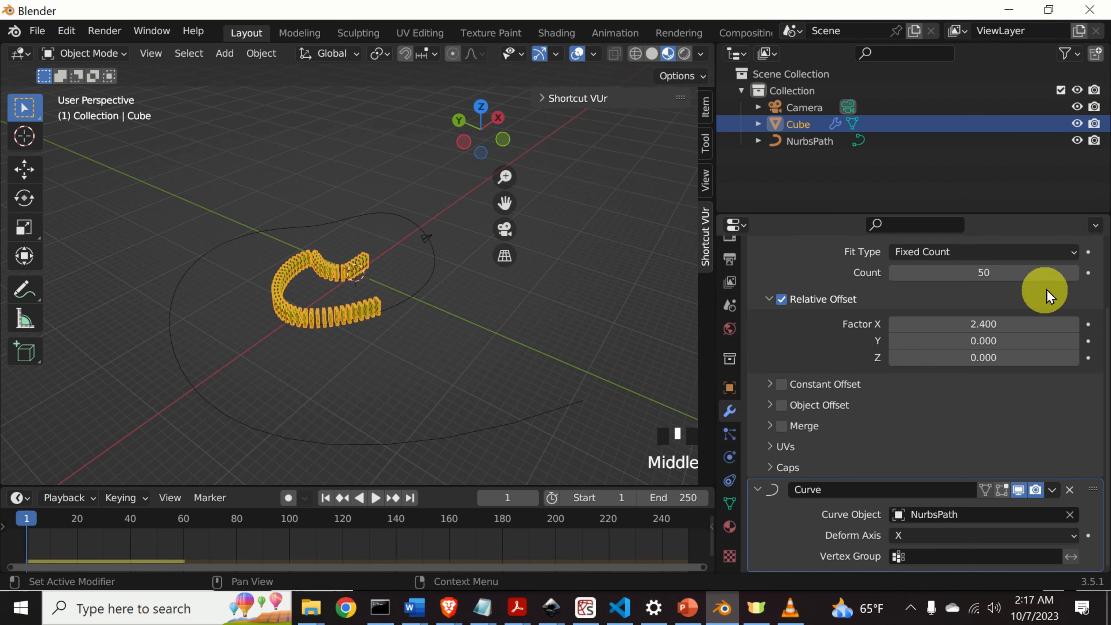
click(1015, 271)
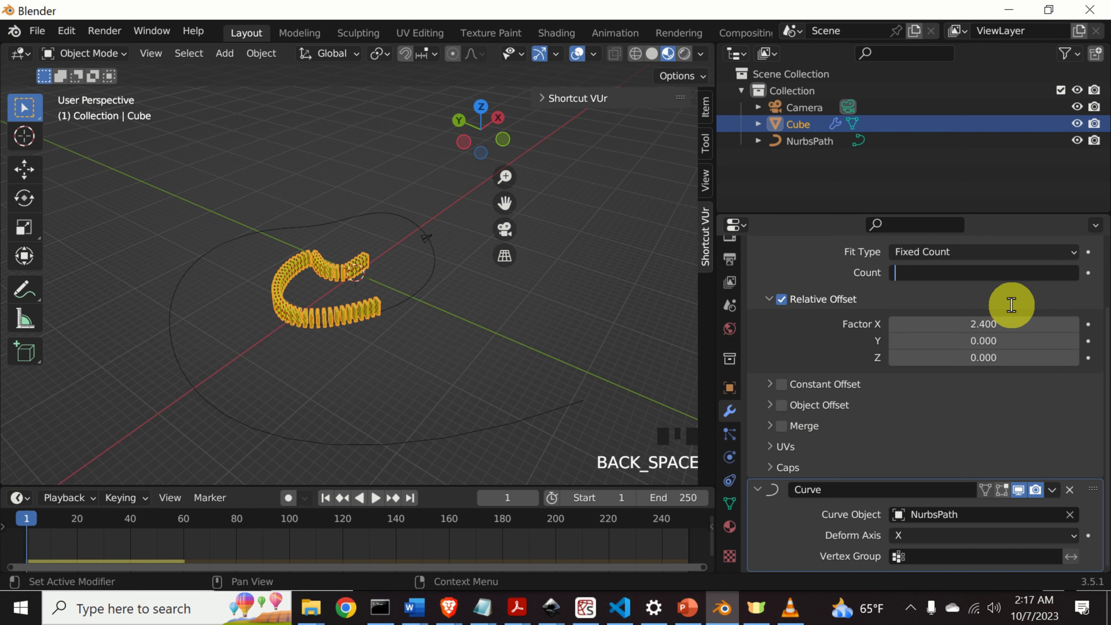
text(200)
key(Return)
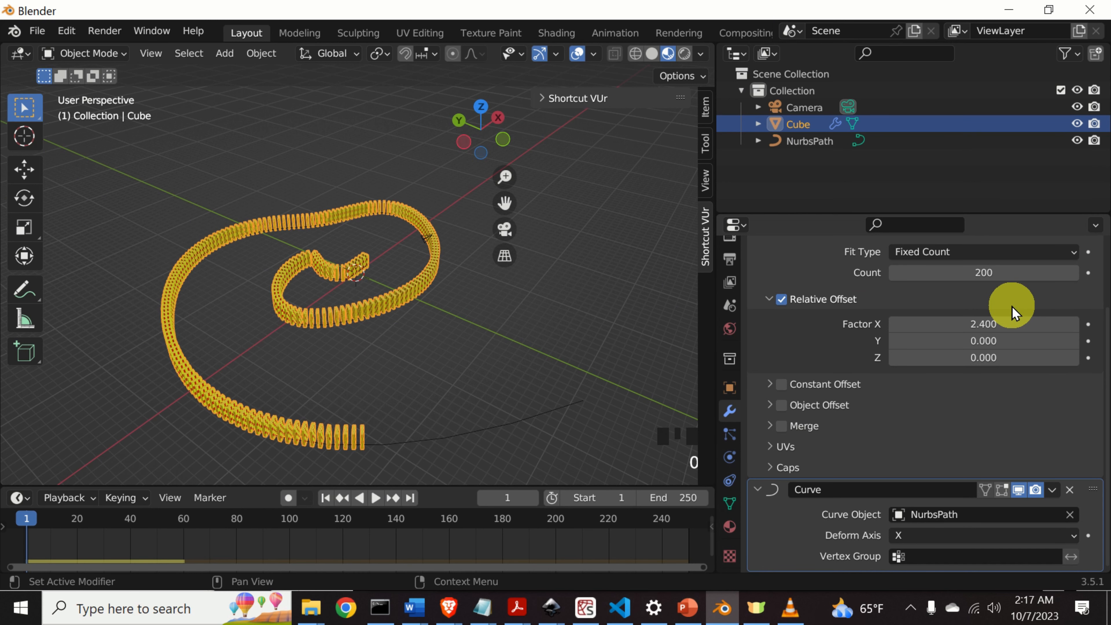
Set the Array modifier's count to 250 to fill the rest of the spiral path
click(984, 273)
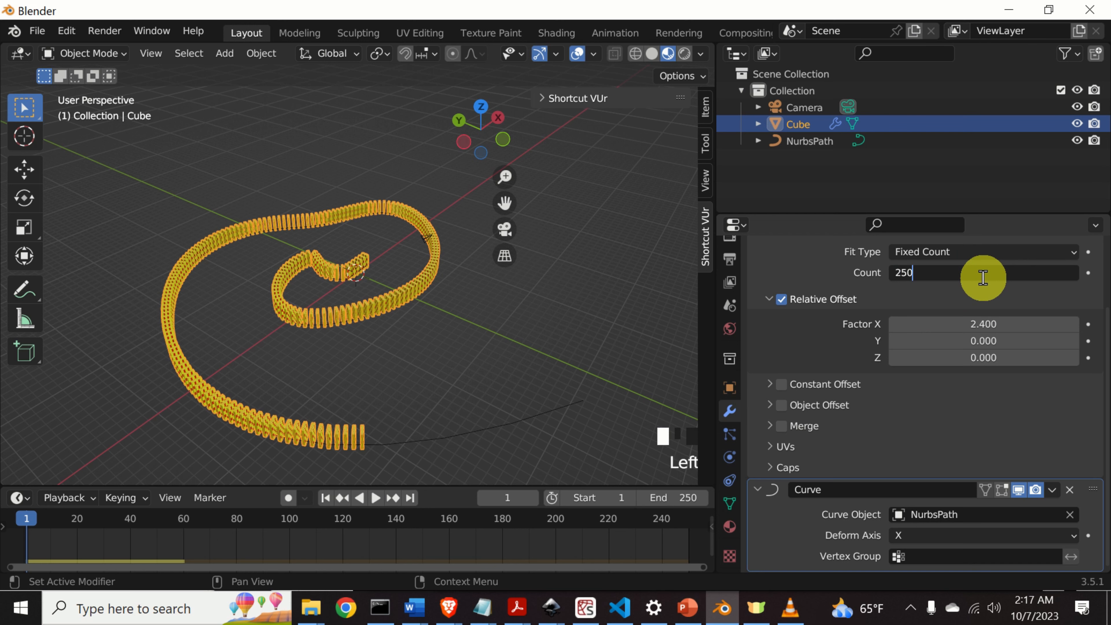
key(Return)
scroll(462, 271, down, 3)
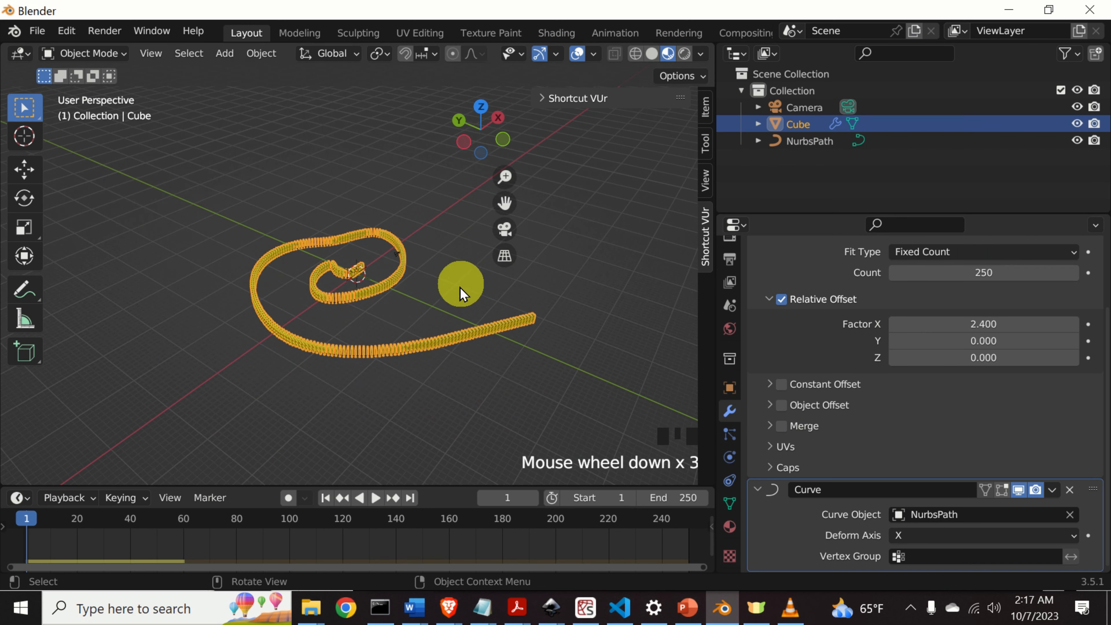
Reduce the Array modifier's relative offset Factor X to 2.200 to tighten the spacing between the blocks
scroll(306, 269, up, 10)
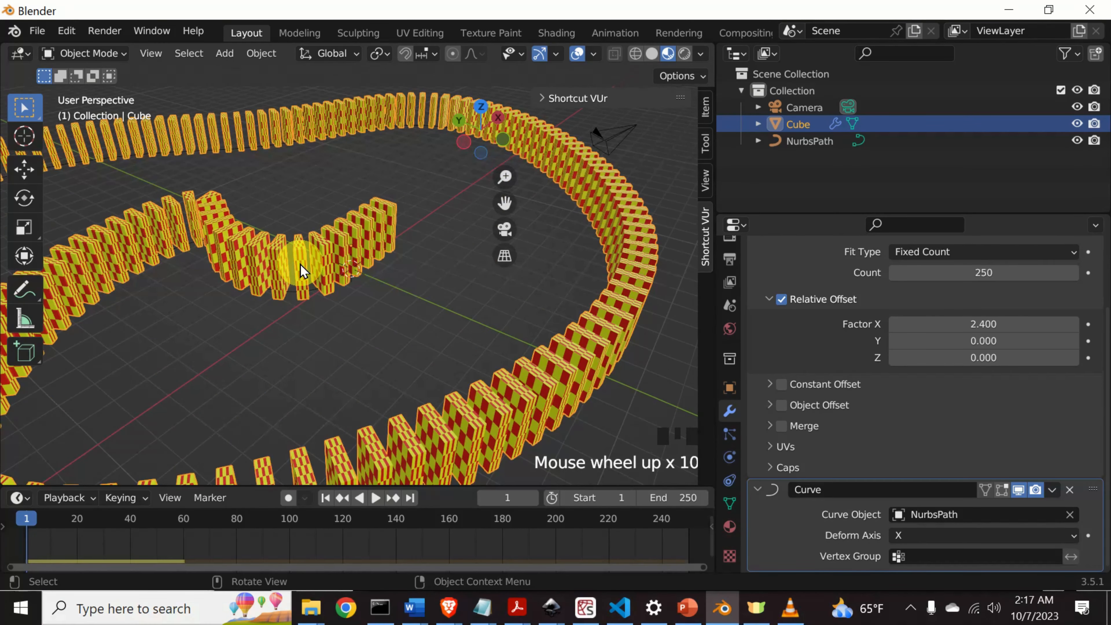
scroll(300, 267, down, 5)
scroll(297, 266, up, 1)
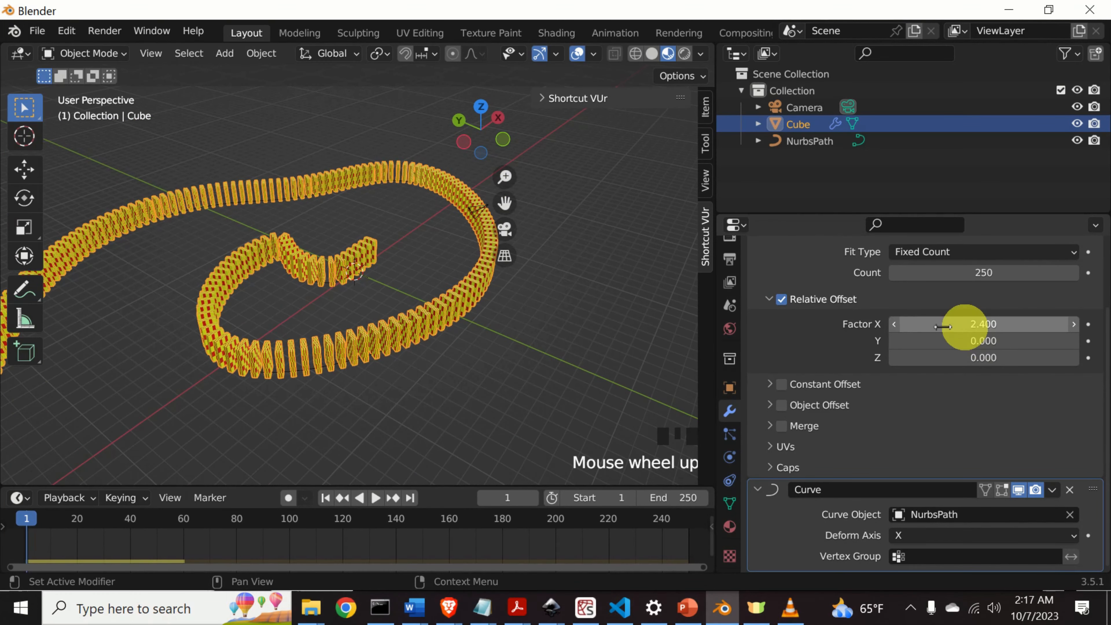
click(892, 325)
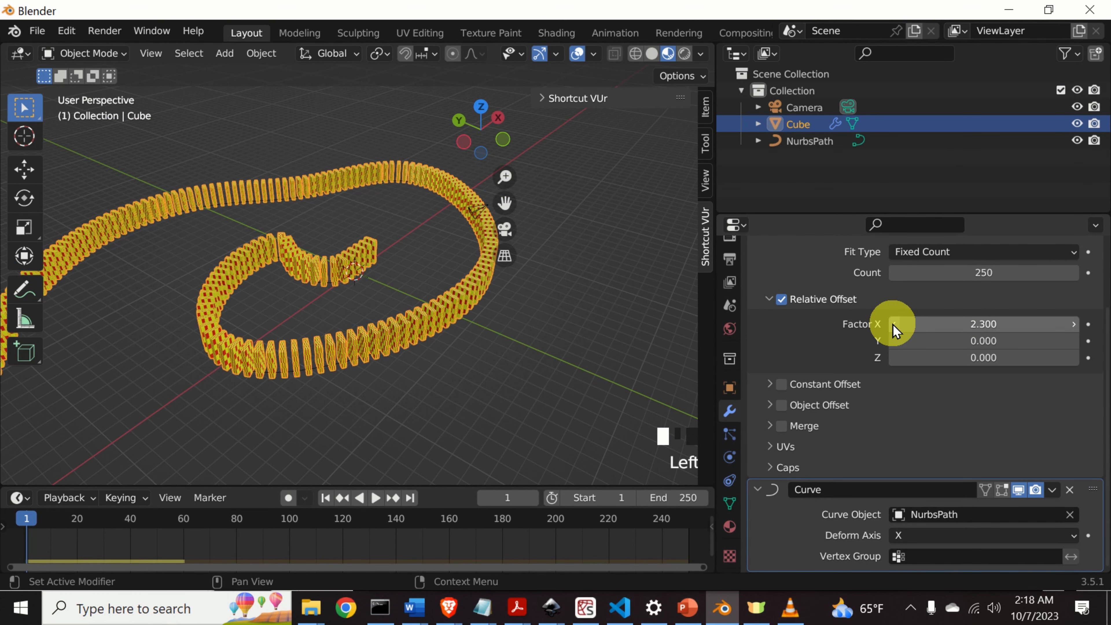
click(892, 324)
scroll(471, 362, down, 2)
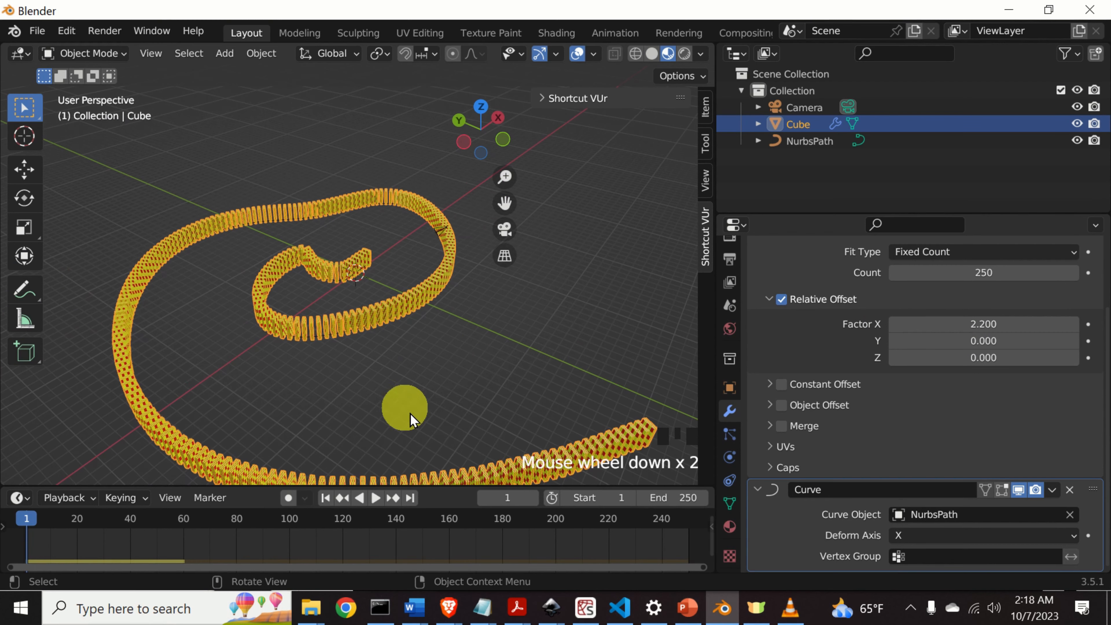
middle_drag(477, 408, 317, 362)
middle_drag(156, 357, 258, 379)
Apply the Array modifier and then the Curve modifier to the cube
scroll(1053, 287, up, 2)
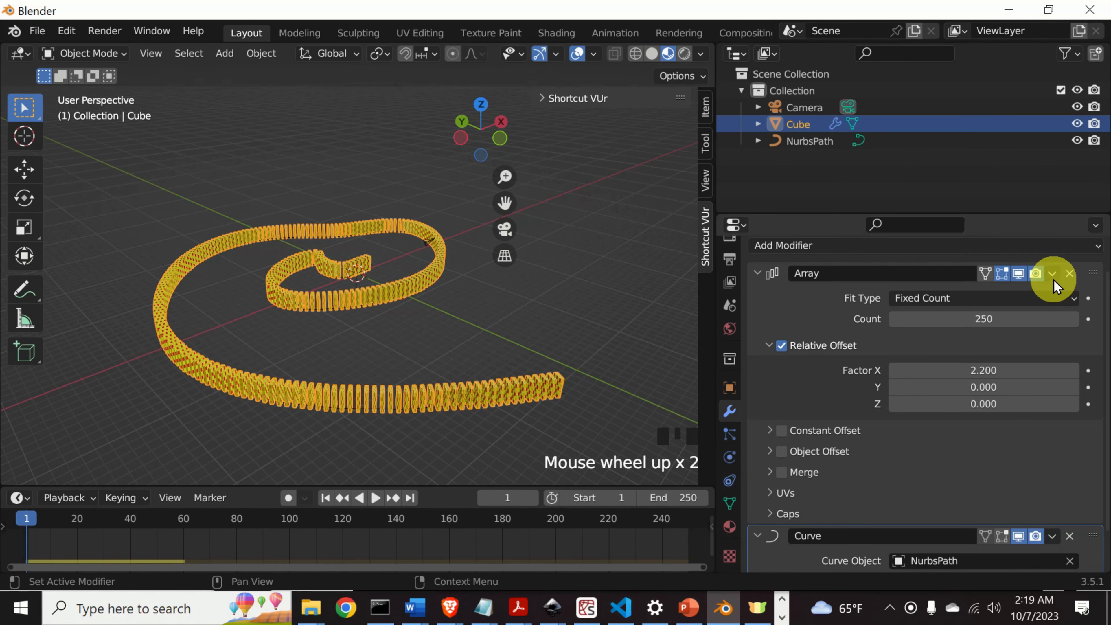
click(1051, 275)
click(1047, 292)
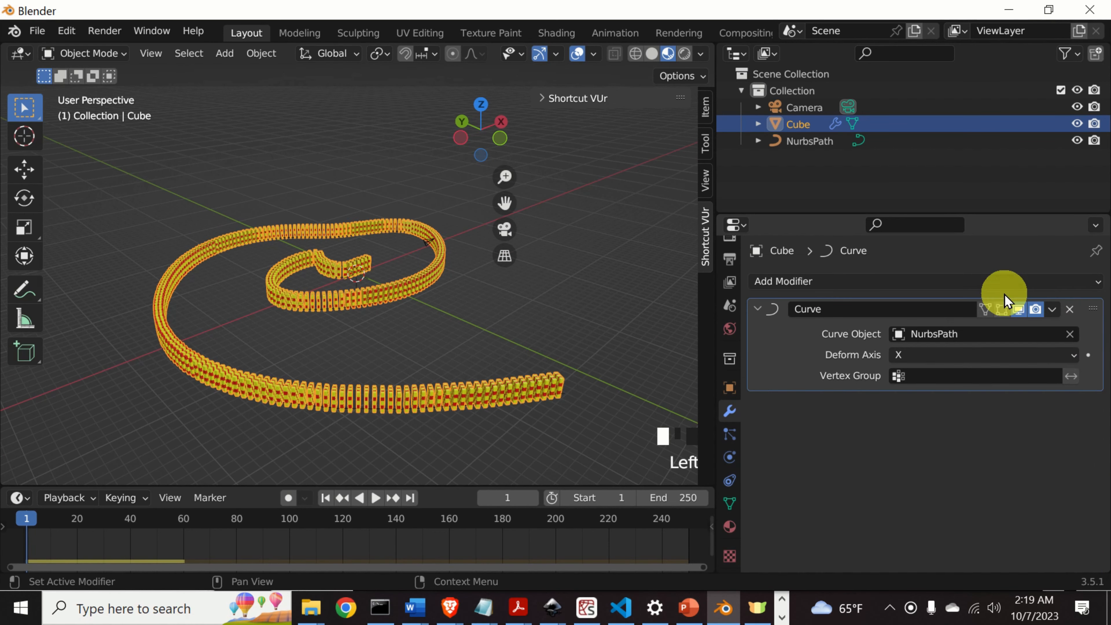
click(1052, 309)
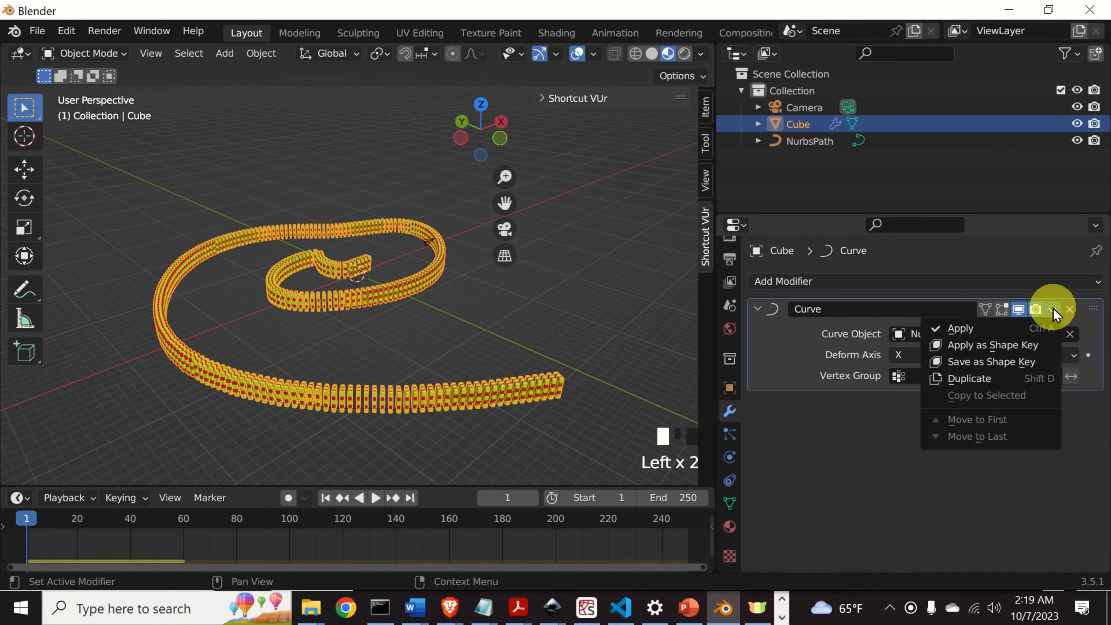
click(1005, 330)
Add a plane mesh to the scene at the start of the block row
scroll(492, 289, down, 1)
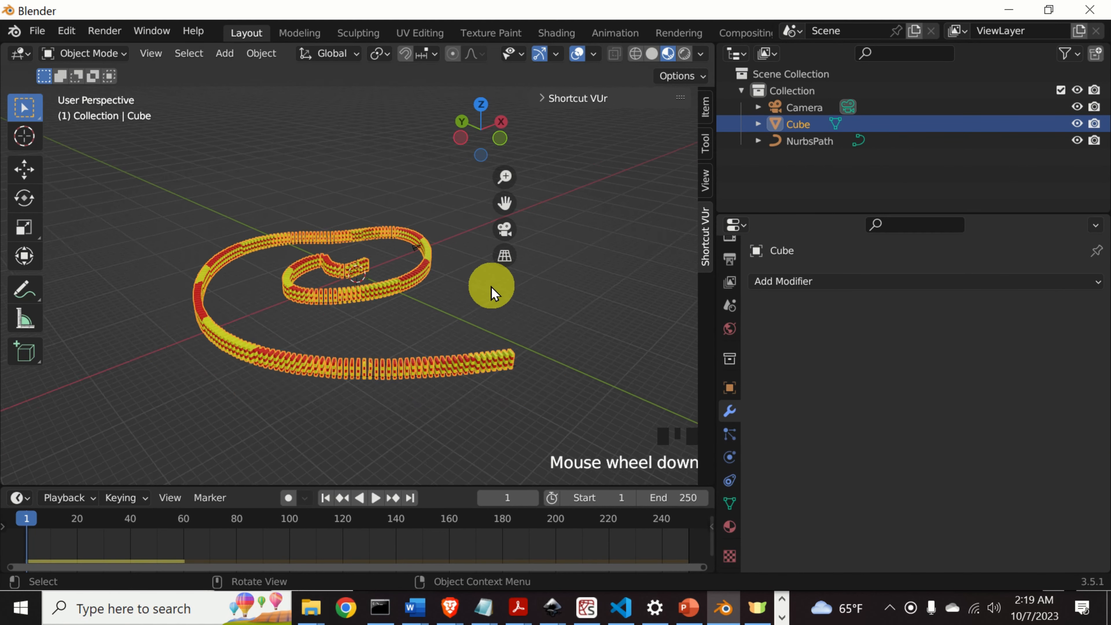
scroll(433, 308, down, 1)
middle_drag(433, 308, 448, 339)
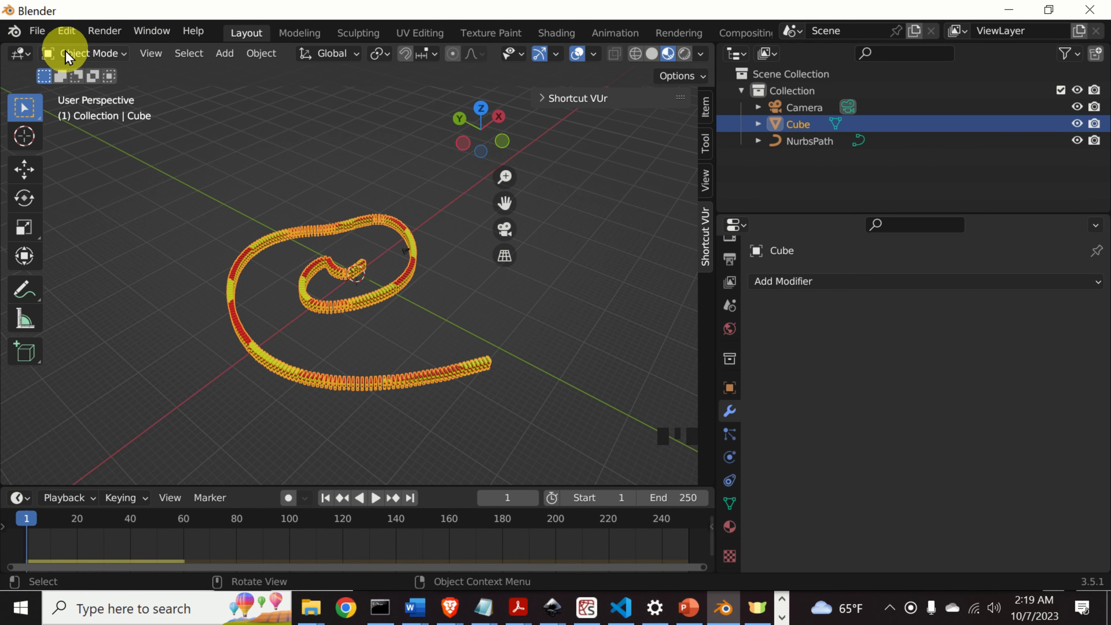
click(225, 53)
mouse_move(269, 76)
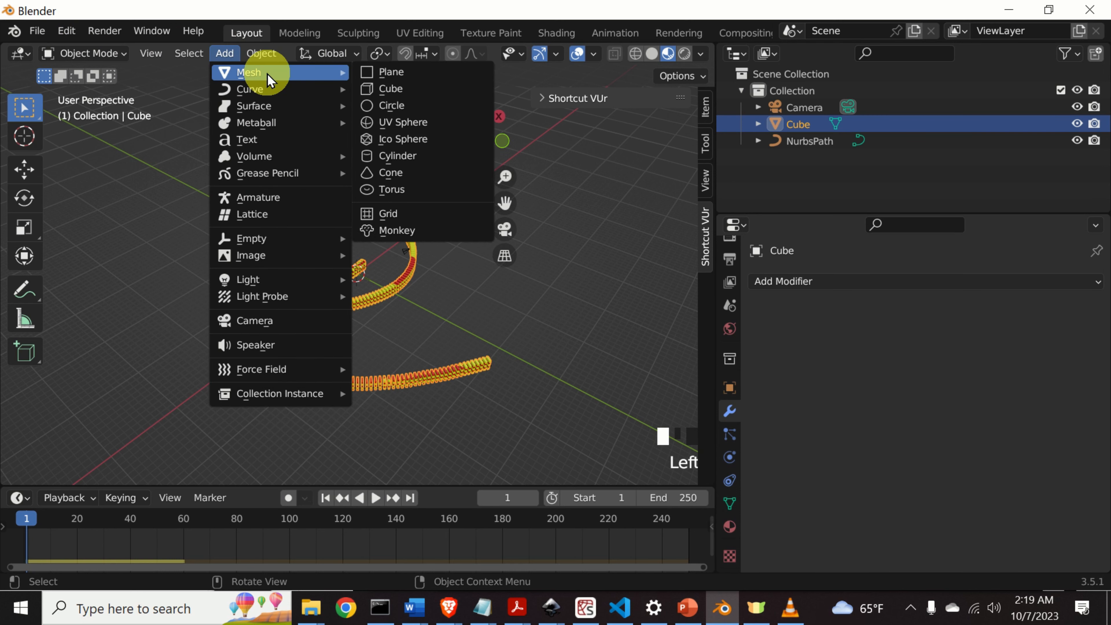
click(402, 77)
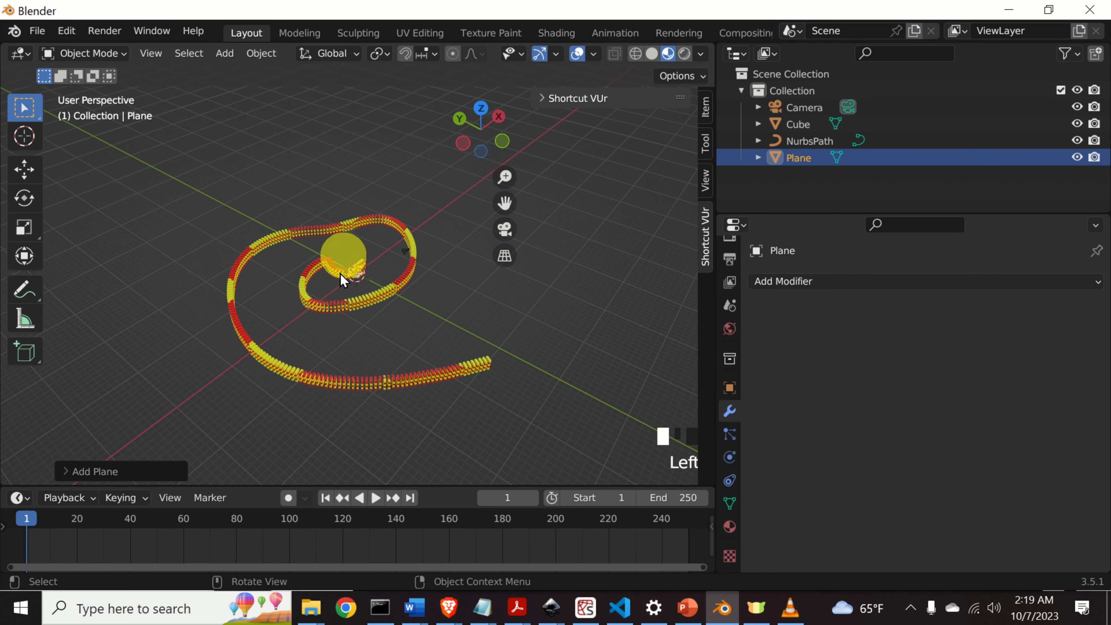
Scale the plane up in X and Y around the blocks at the start of the row
scroll(356, 288, up, 20)
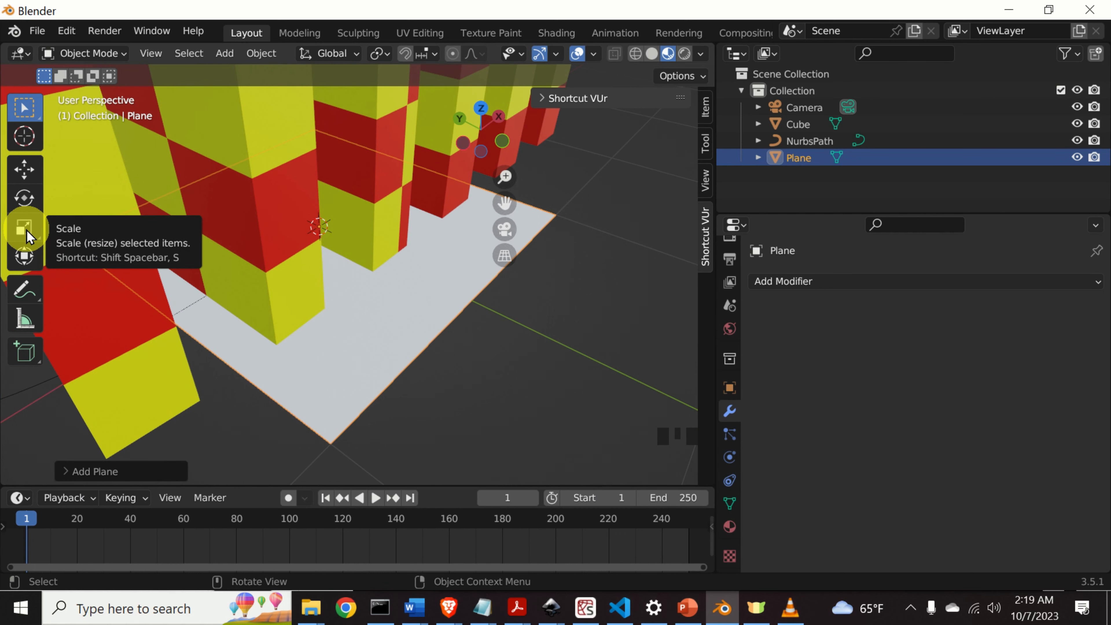
click(26, 232)
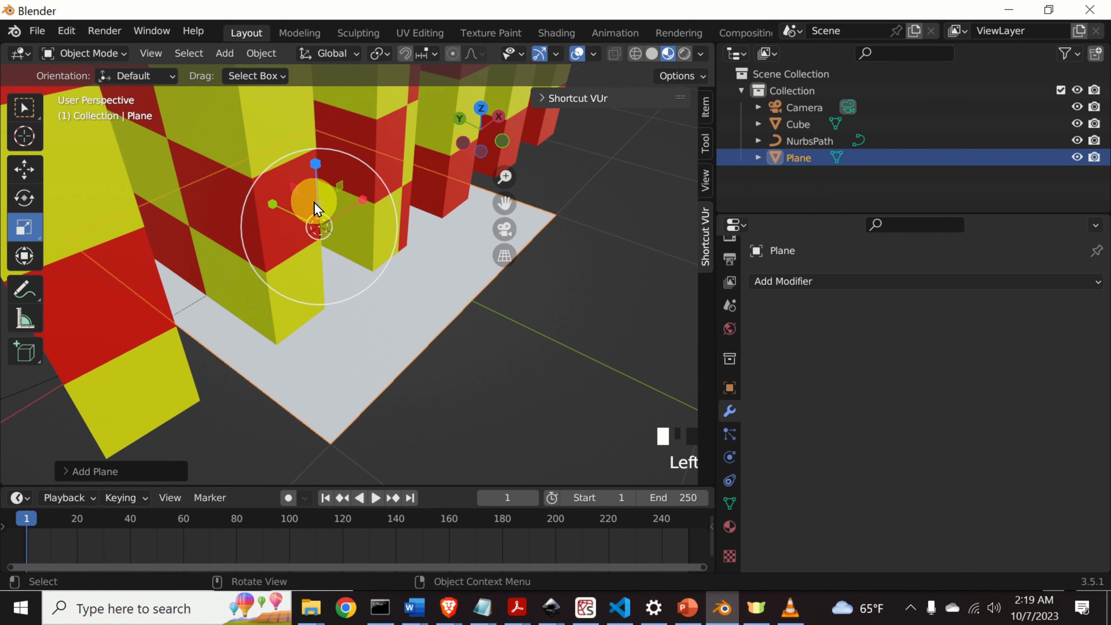
drag(318, 209, 347, 218)
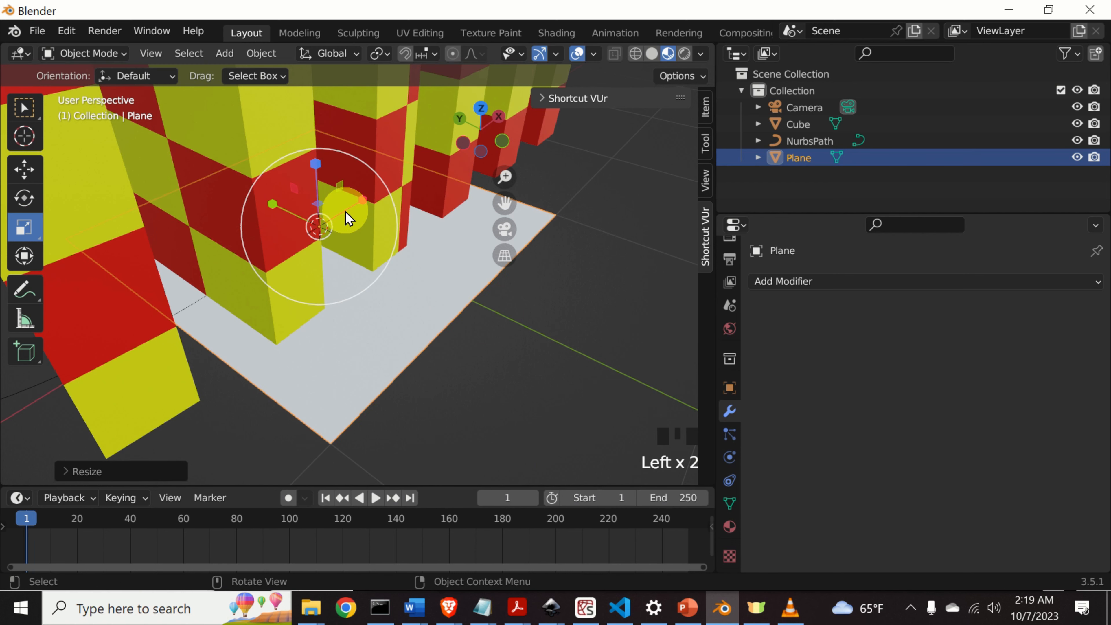
middle_drag(387, 238, 533, 310)
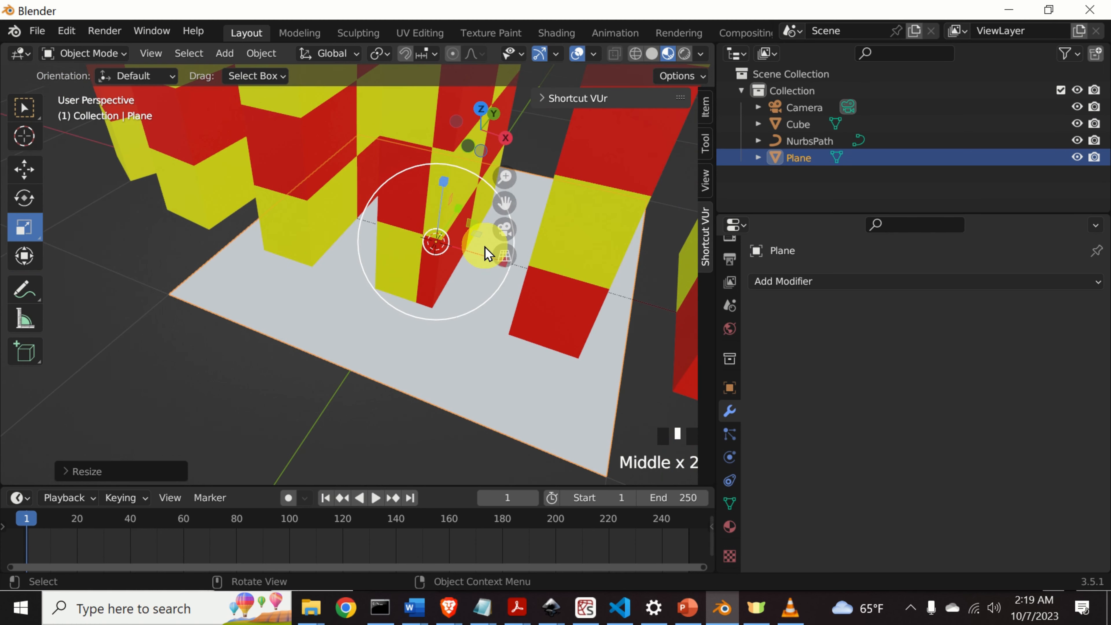
drag(483, 242, 49, 285)
Enlarge the plane further until it extends past the whole block spiral on every side
scroll(435, 366, down, 3)
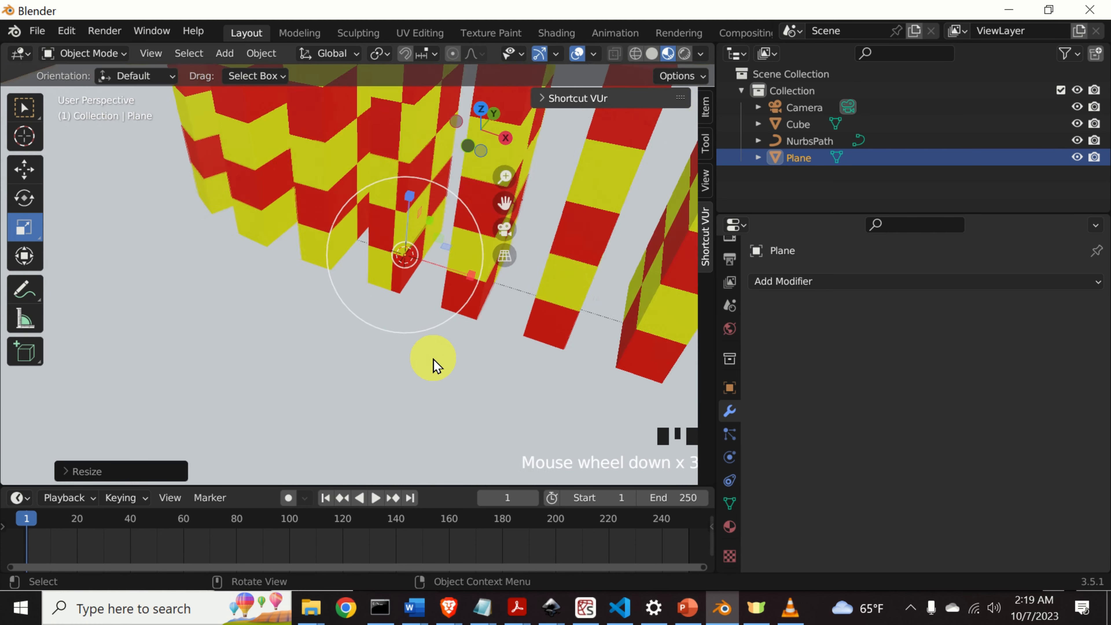
scroll(433, 364, down, 2)
scroll(396, 342, up, 8)
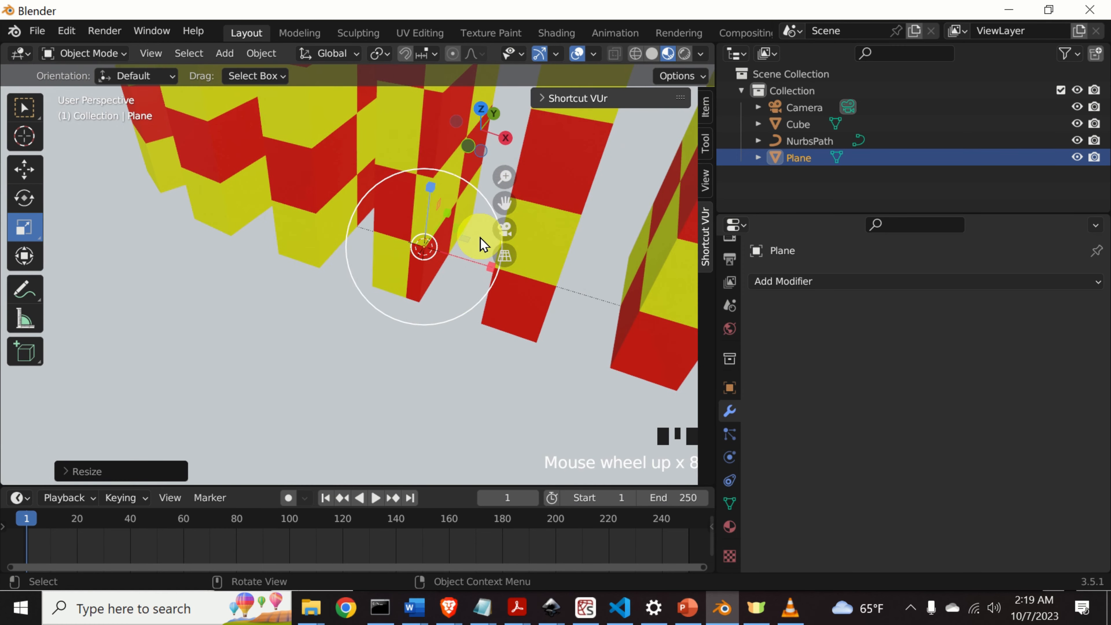
drag(467, 242, 627, 229)
scroll(471, 307, down, 13)
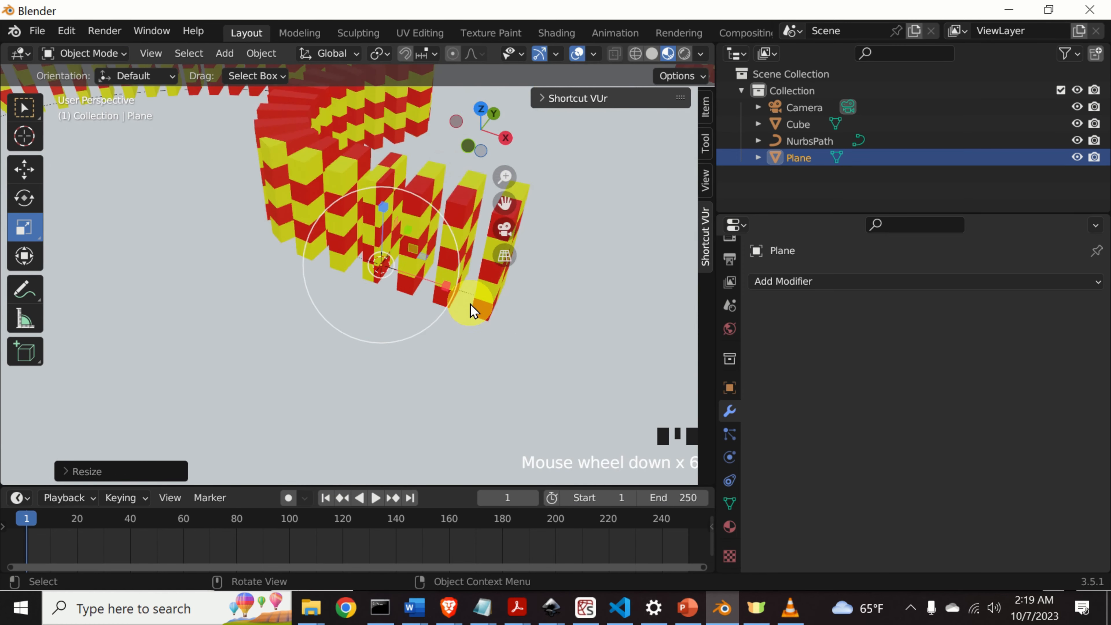
scroll(468, 309, down, 6)
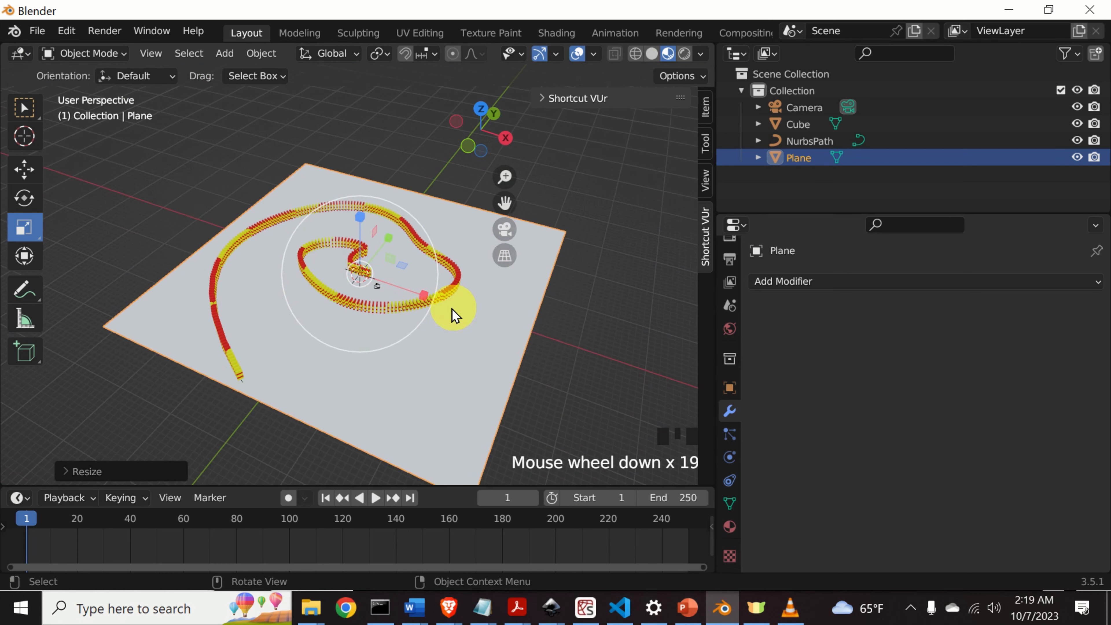
scroll(451, 308, up, 2)
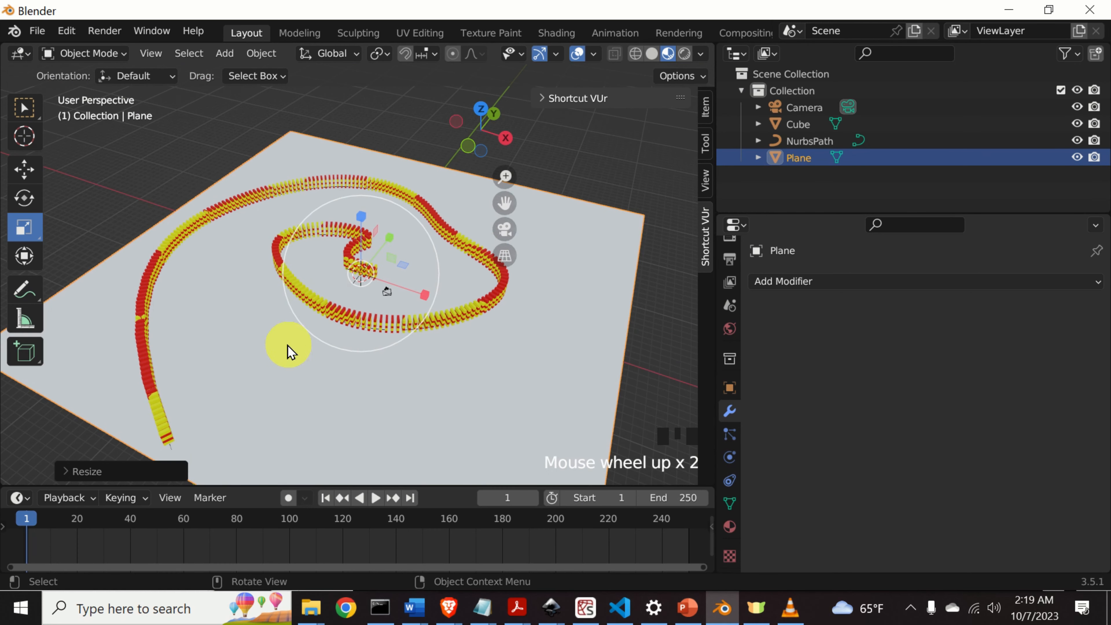
middle_drag(290, 347, 345, 347)
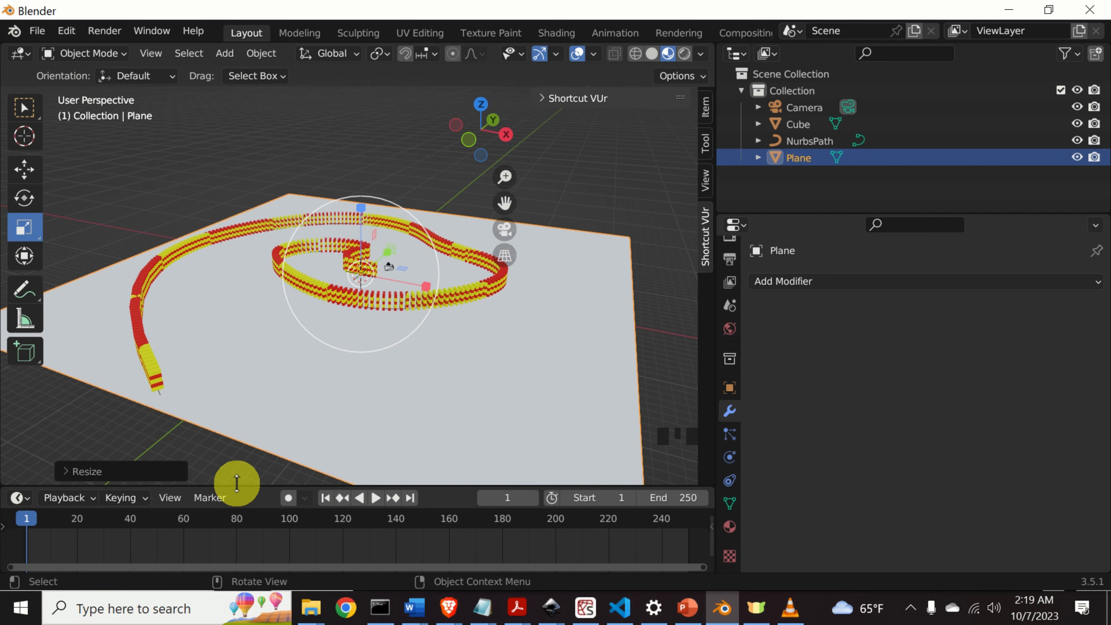
Make the timeline area taller, play the animation to test the blocks against the plane, and return to frame 1
drag(237, 483, 248, 438)
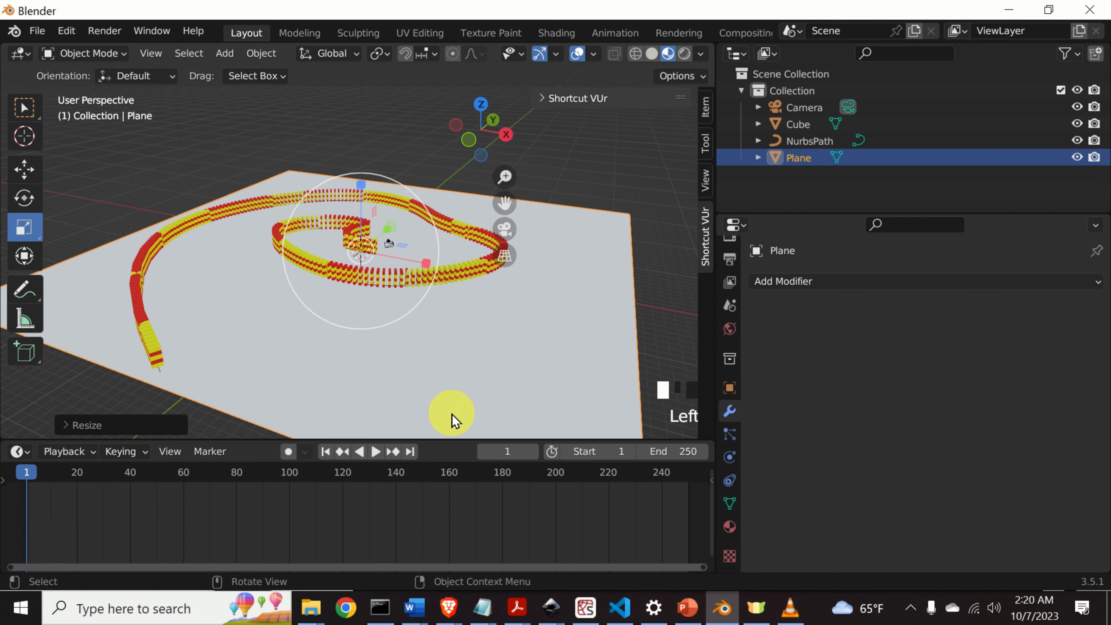
key(space)
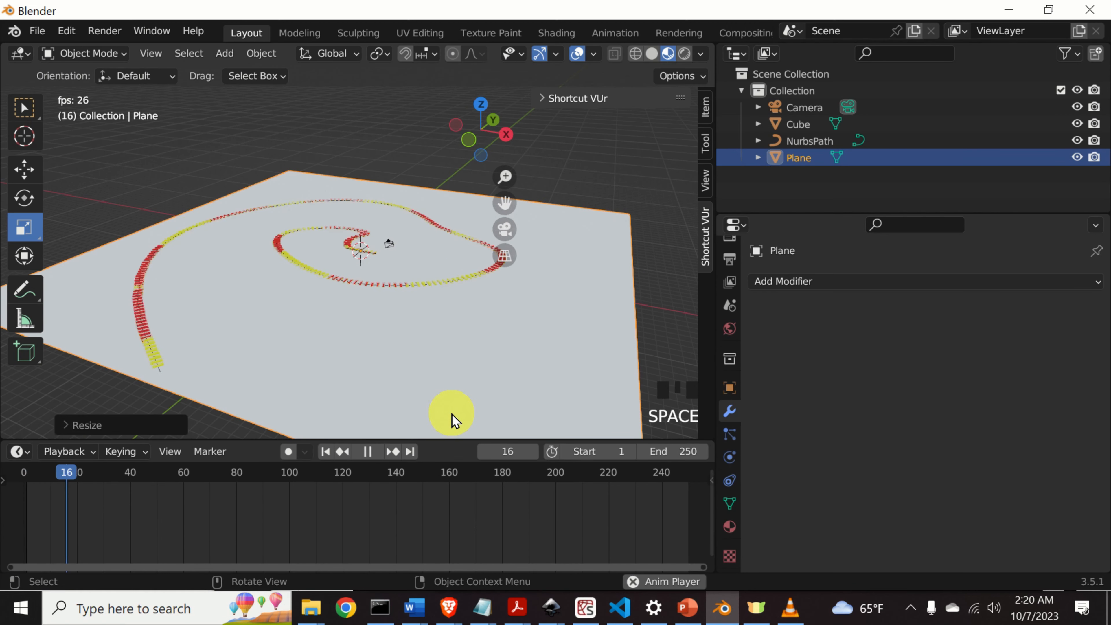
scroll(459, 365, down, 5)
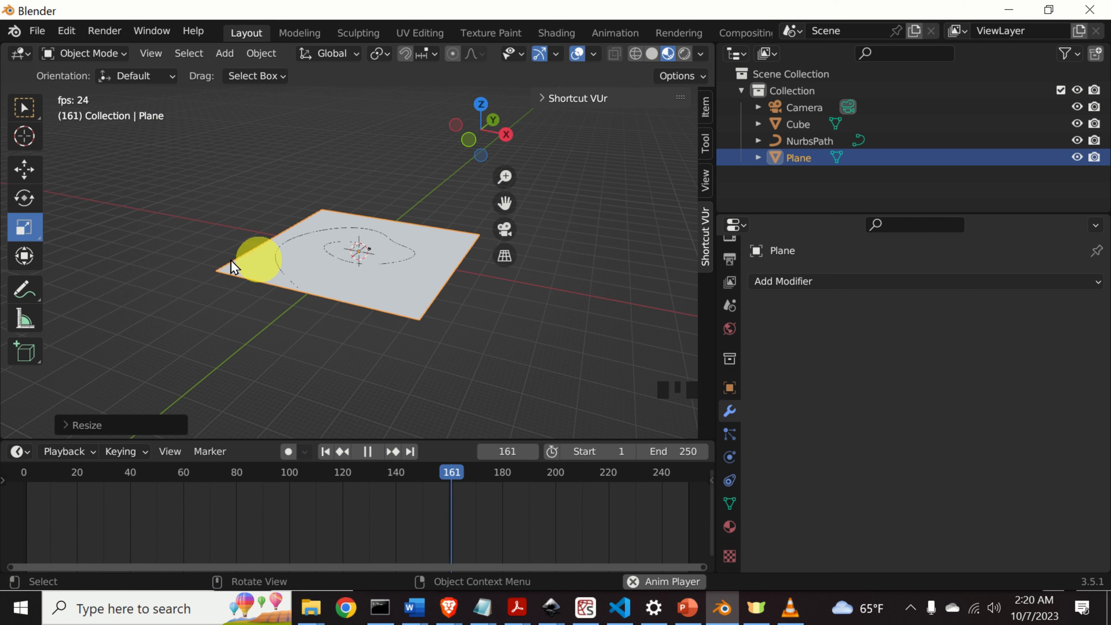
key(space)
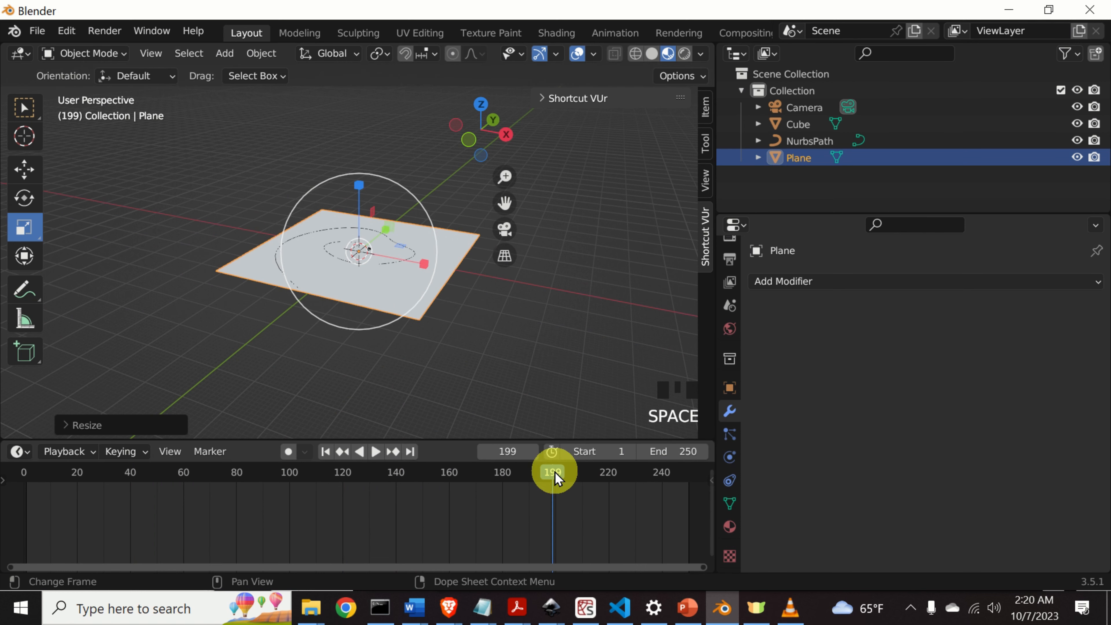
drag(554, 478, 26, 469)
Give the ground plane rigid body physics and set its type to Passive
click(25, 110)
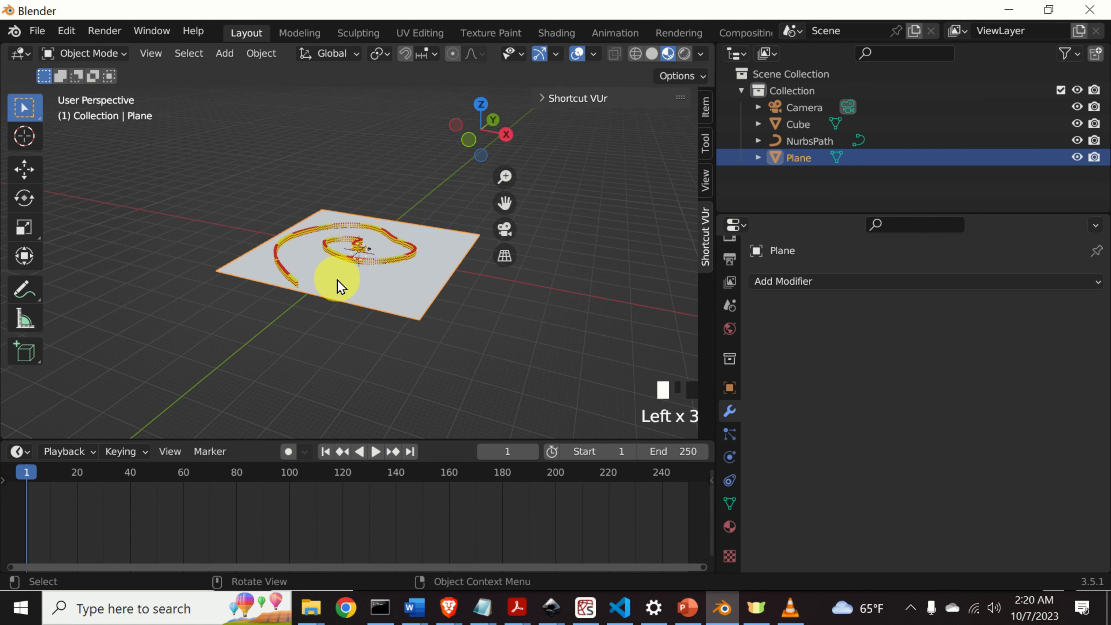
click(732, 462)
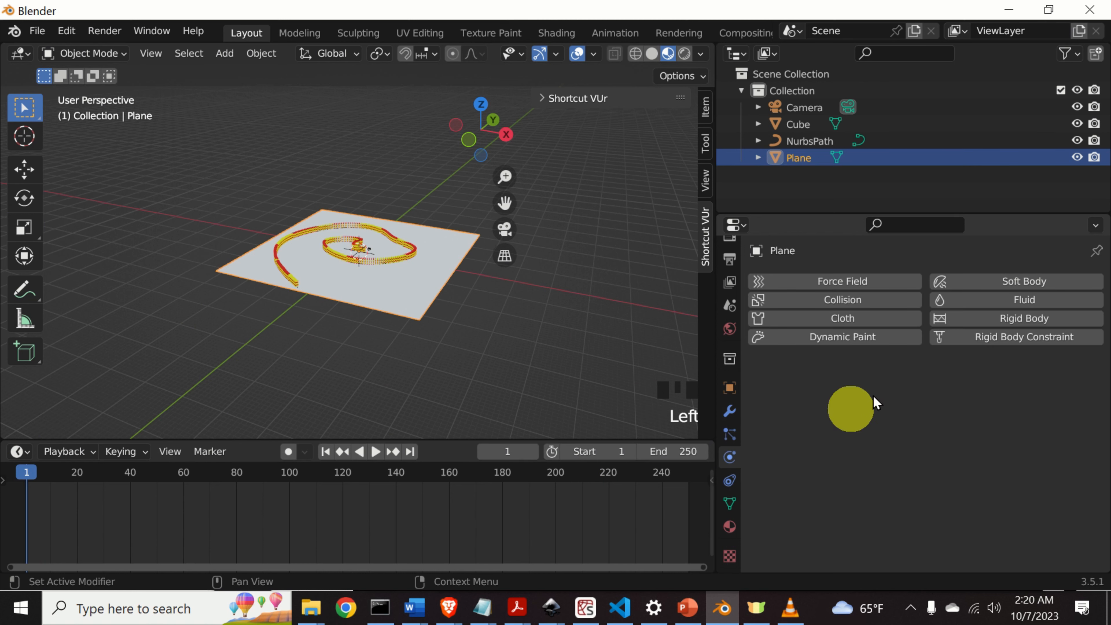
click(985, 320)
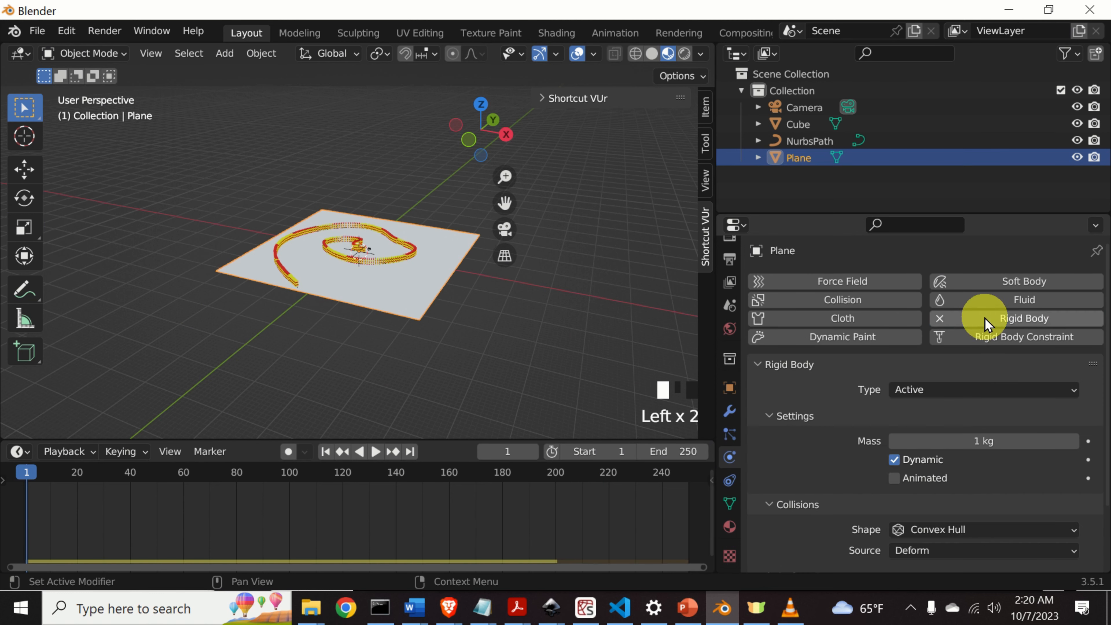
click(1074, 392)
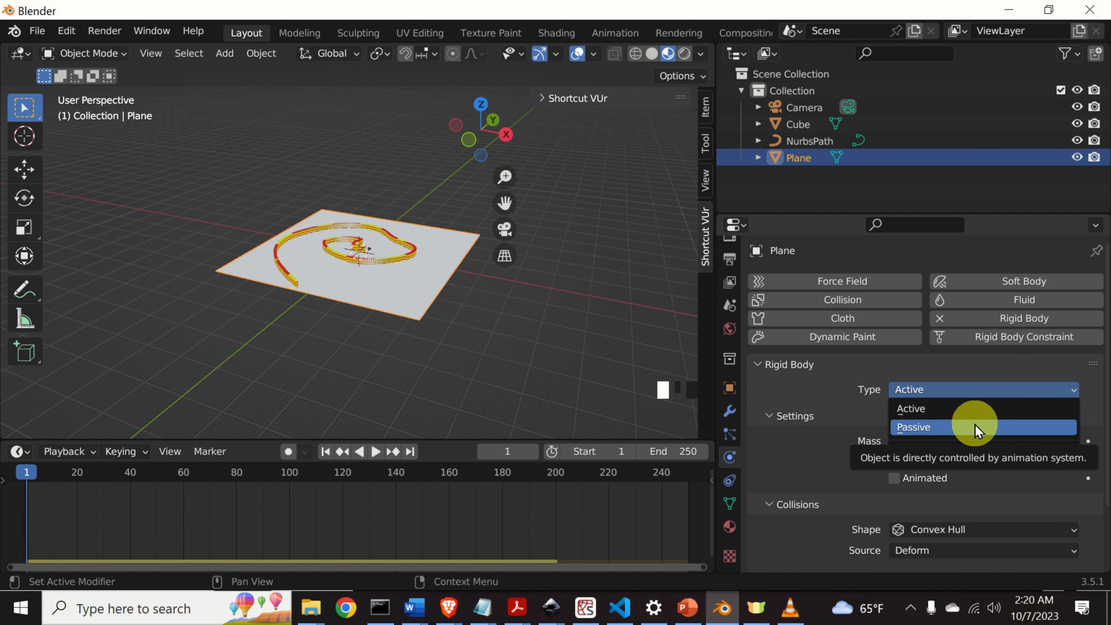
click(974, 426)
Play the simulation to check how the block row behaves on the passive ground plane
scroll(377, 266, up, 2)
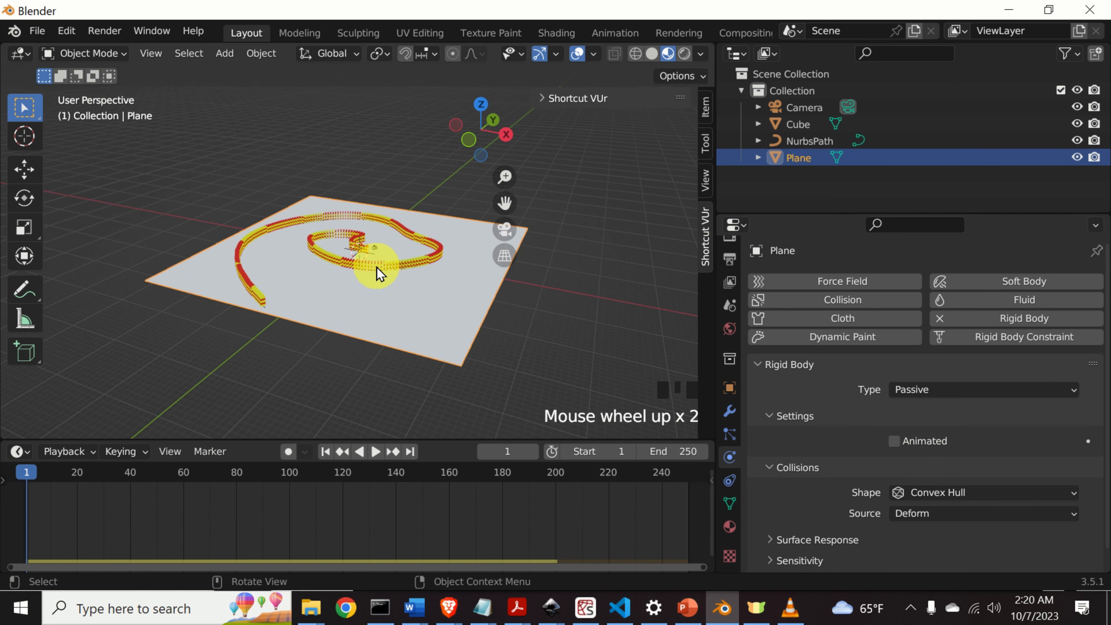
scroll(376, 267, up, 3)
key(space)
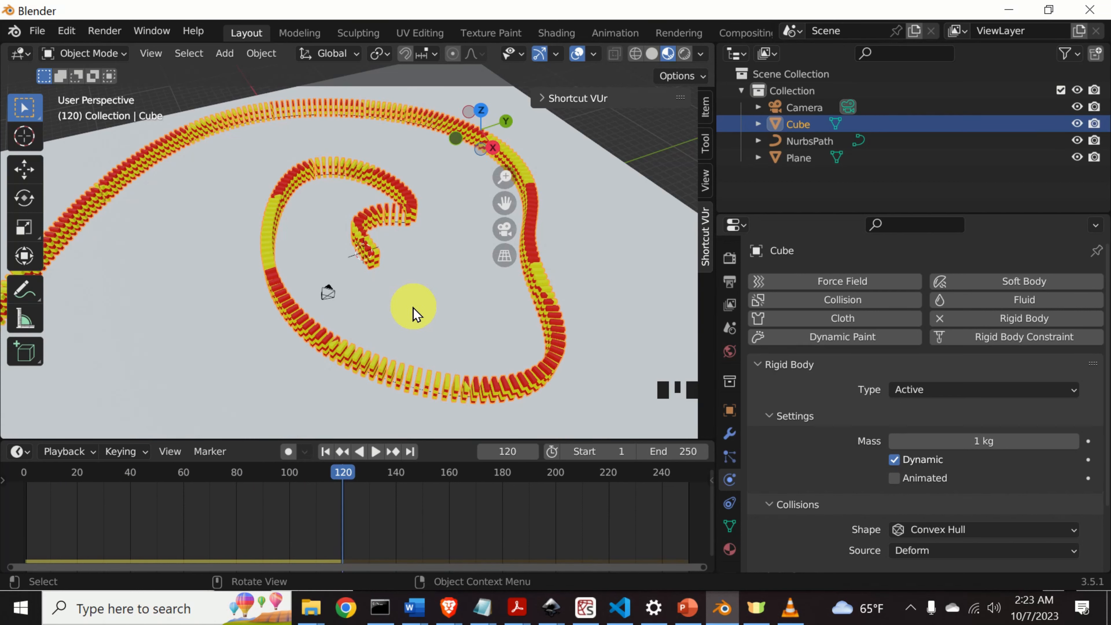
Enter Edit Mode on the block spiral and separate its mesh by loose parts into individual objects
middle_drag(411, 311, 362, 248)
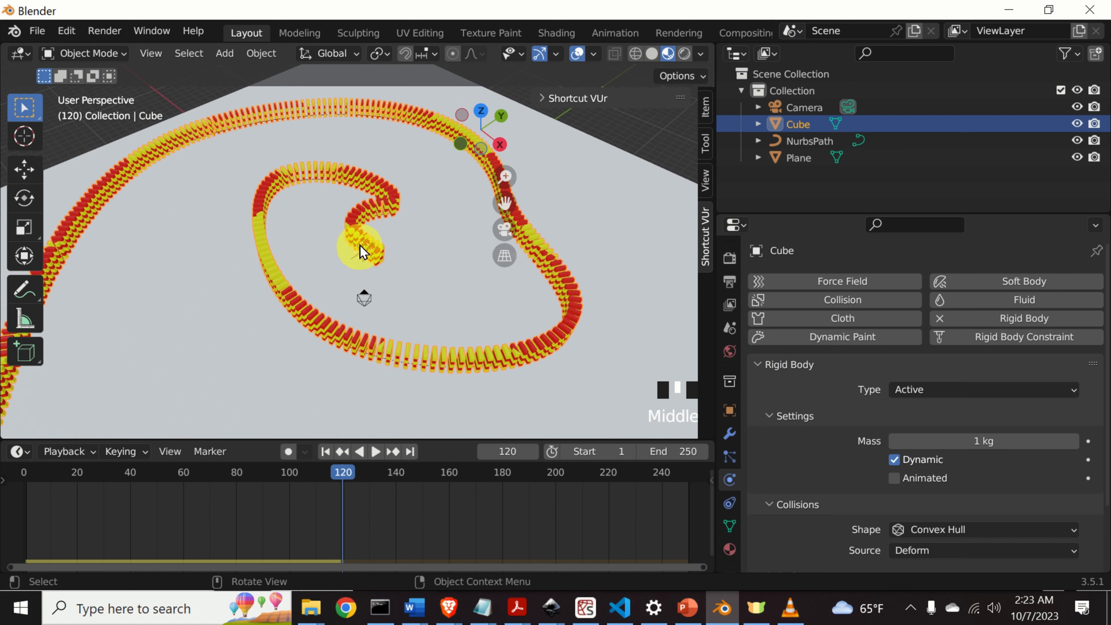
scroll(362, 249, up, 2)
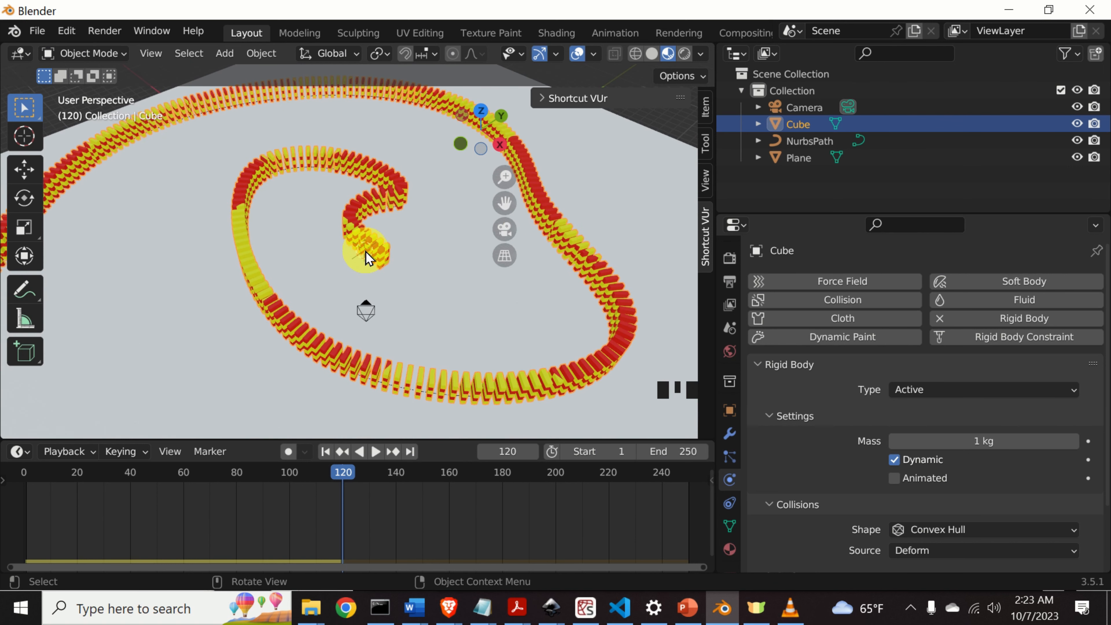
click(116, 55)
click(110, 89)
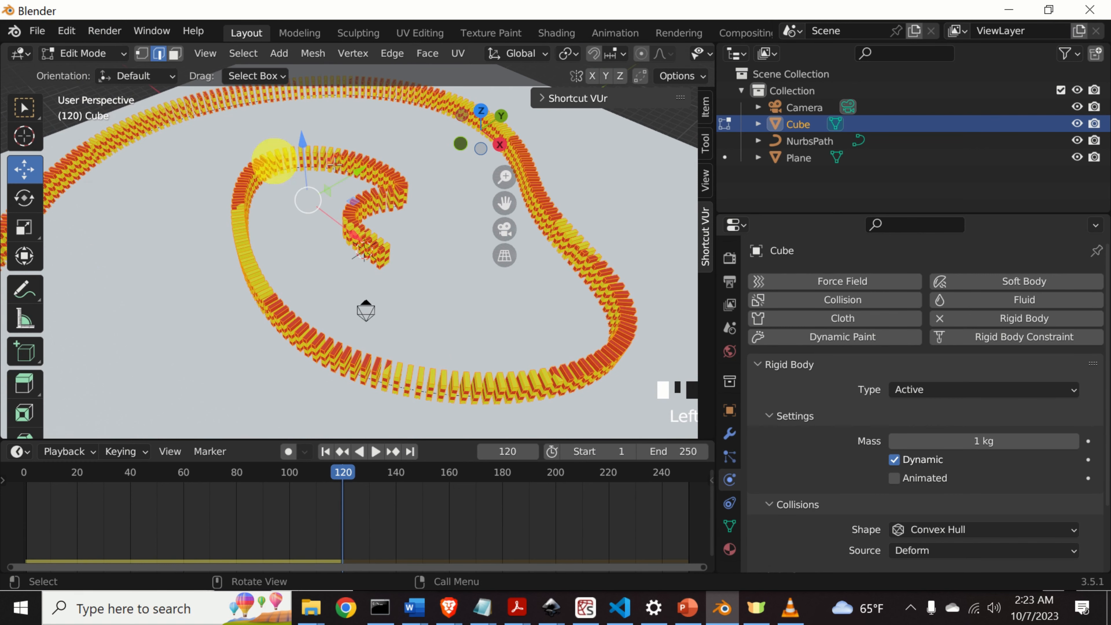
click(800, 143)
click(799, 127)
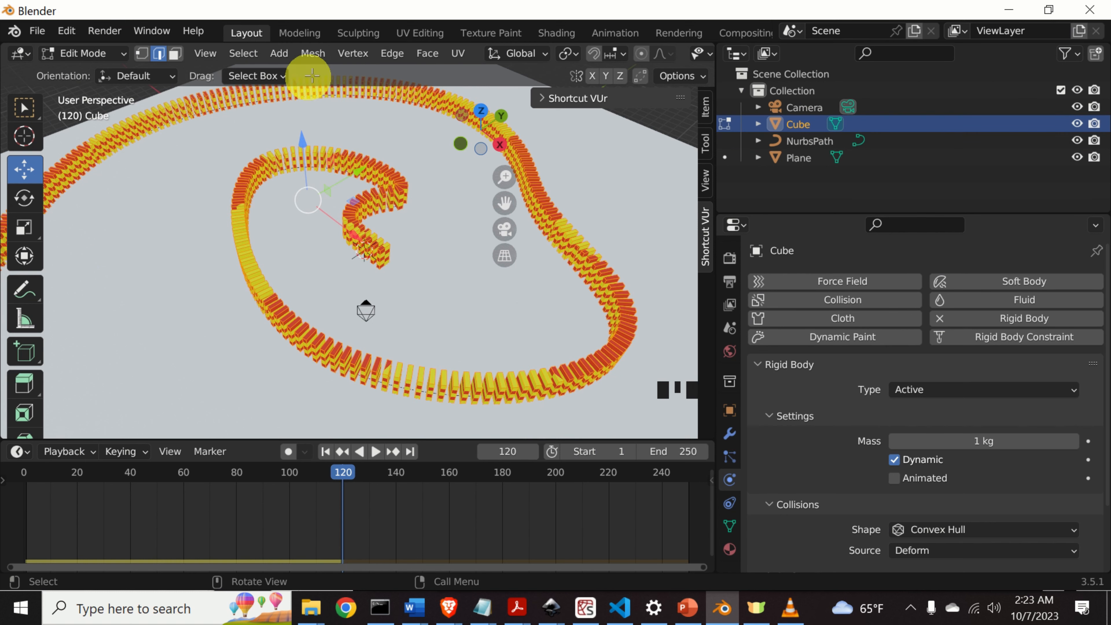
click(312, 54)
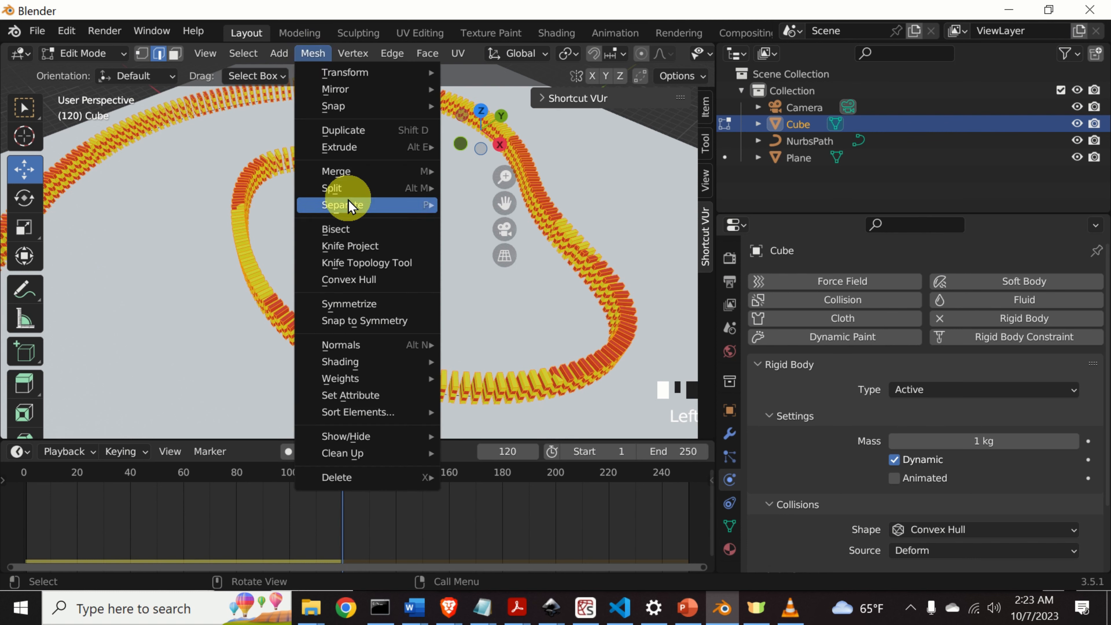
mouse_move(350, 206)
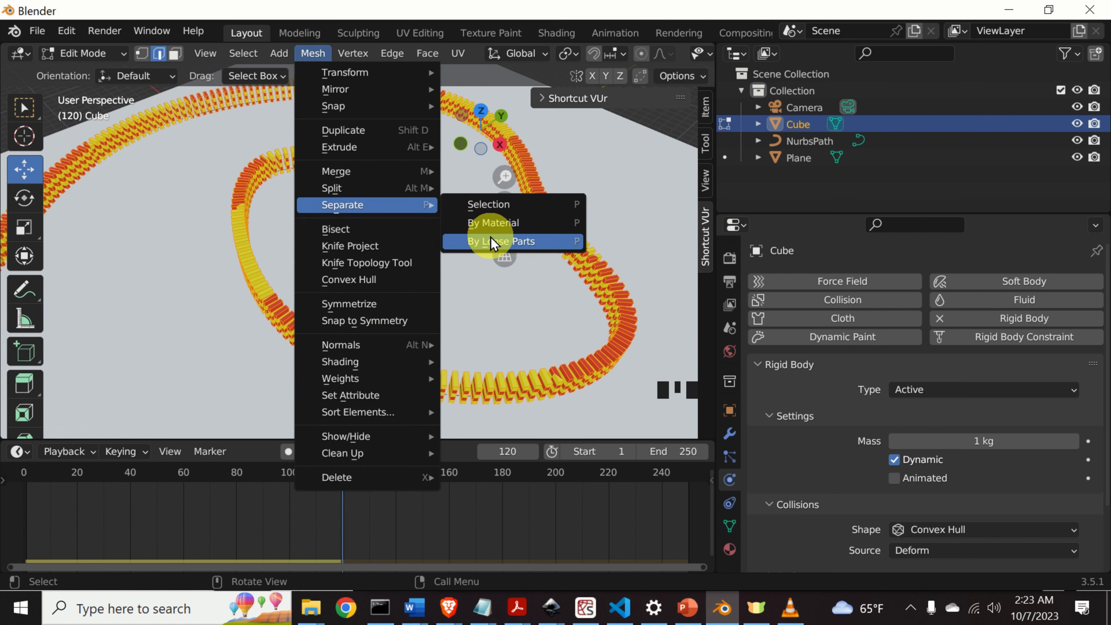
click(498, 240)
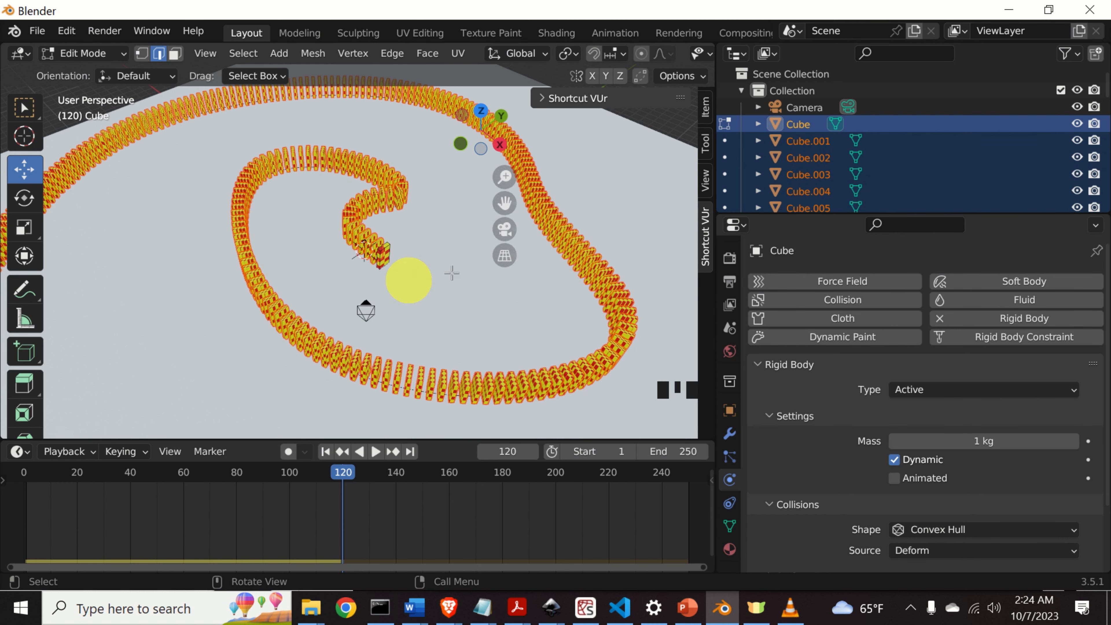
Look through the list of separated block objects and return to Object Mode
scroll(842, 147, down, 20)
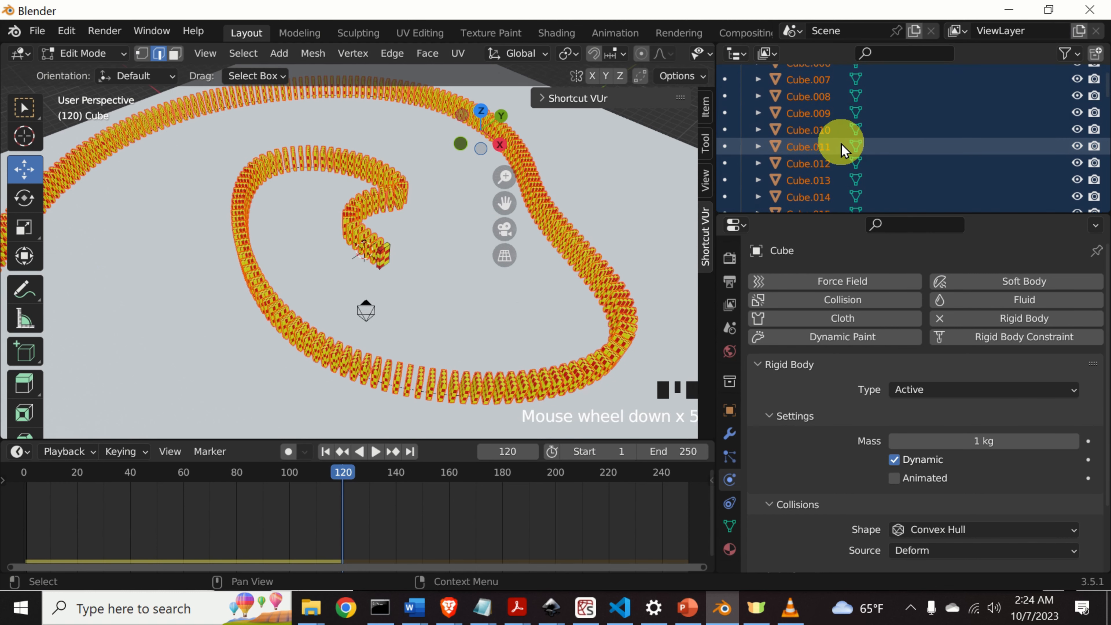
scroll(840, 145, down, 20)
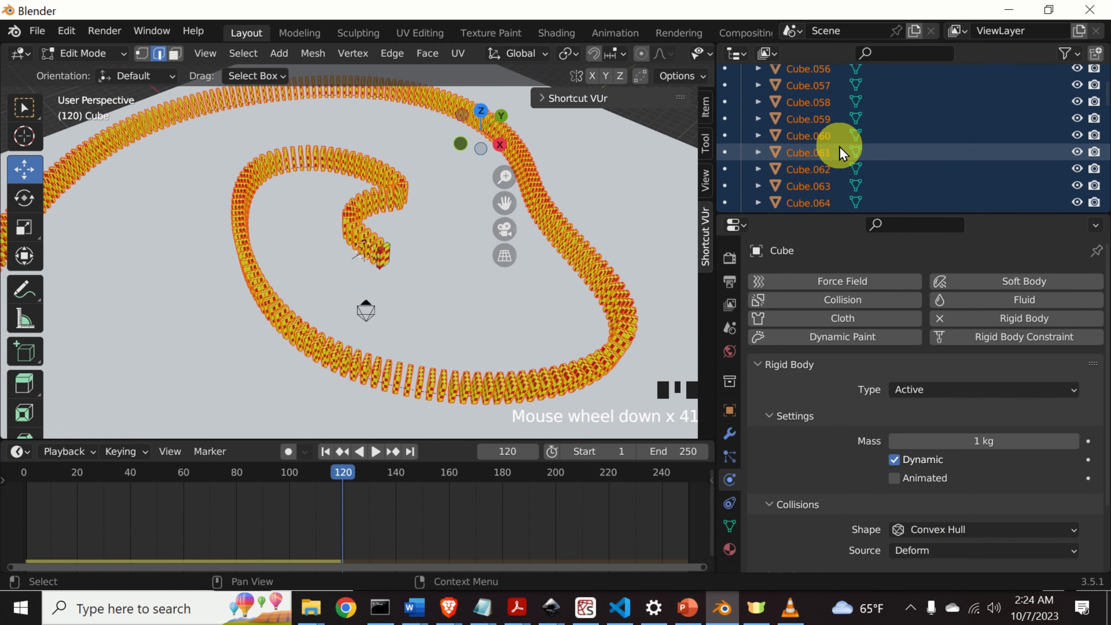
scroll(839, 147, down, 20)
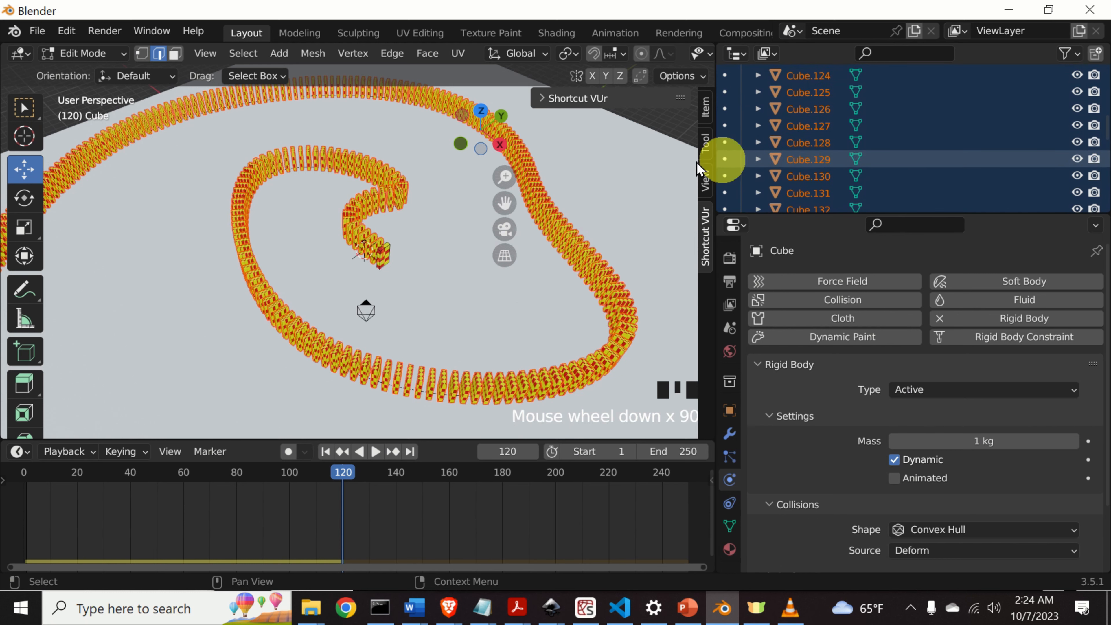
scroll(350, 175, up, 2)
click(105, 53)
click(116, 73)
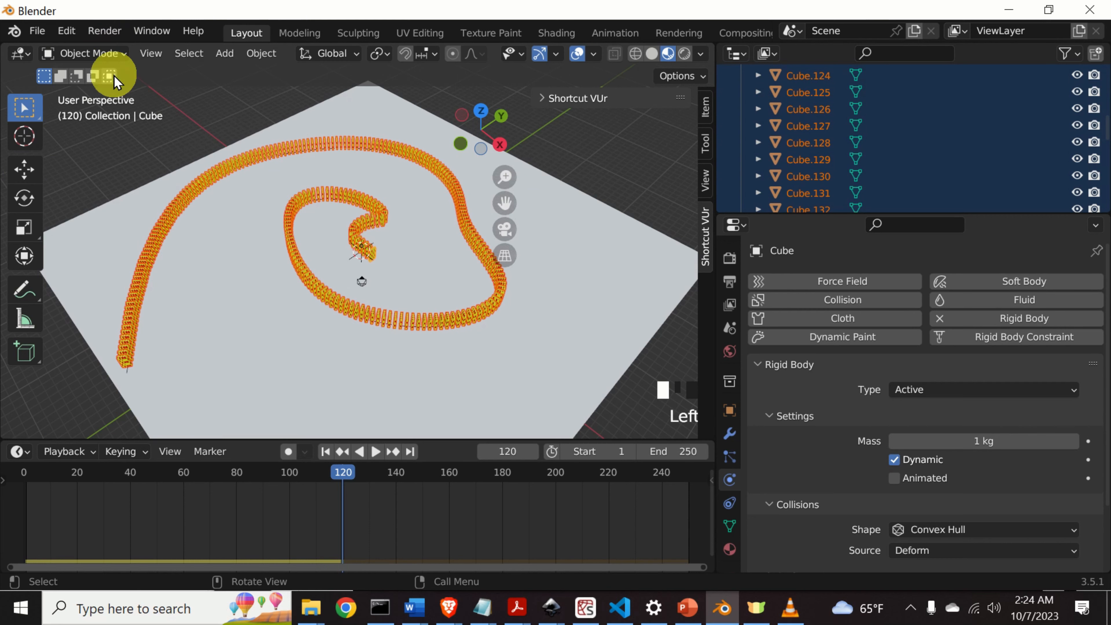
Play the simulation with the separated blocks, pause it, and look back through the object list
middle_drag(370, 270, 382, 248)
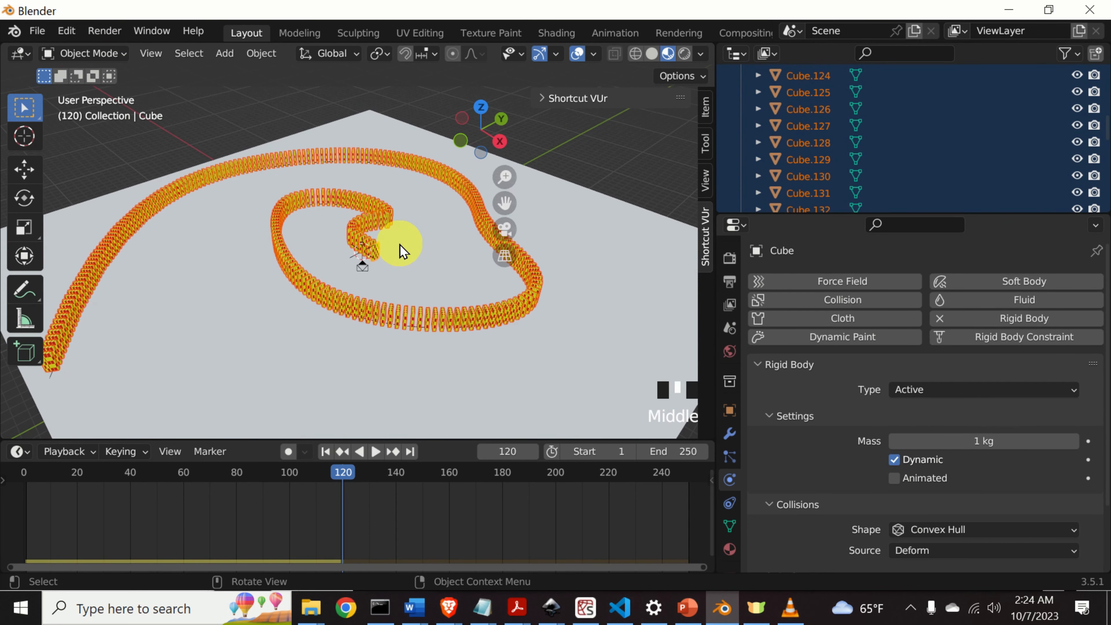
key(space)
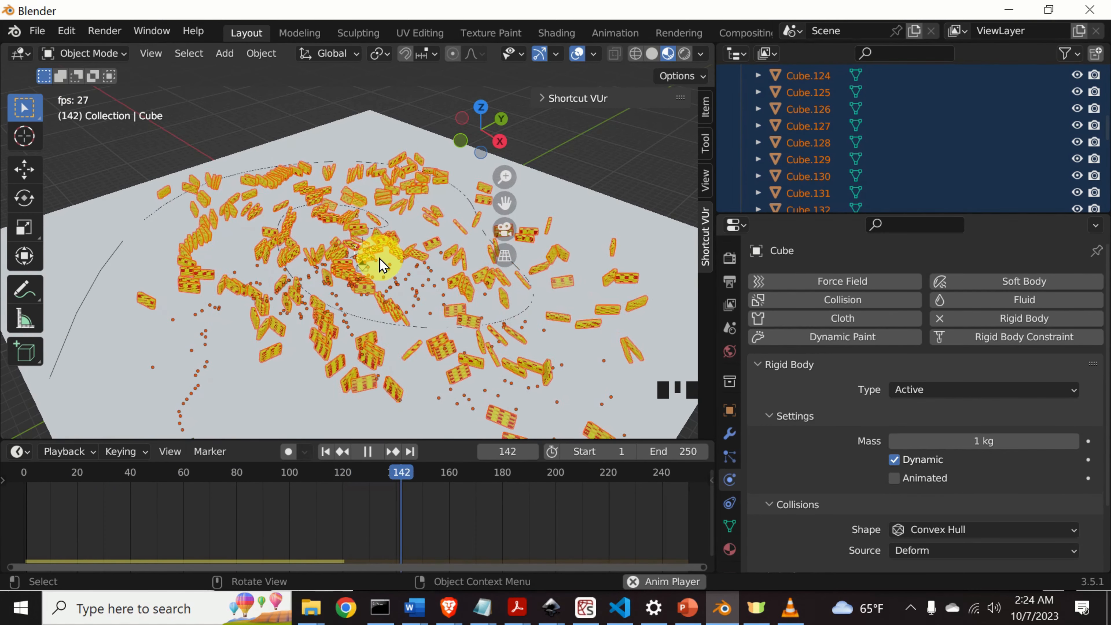
key(space)
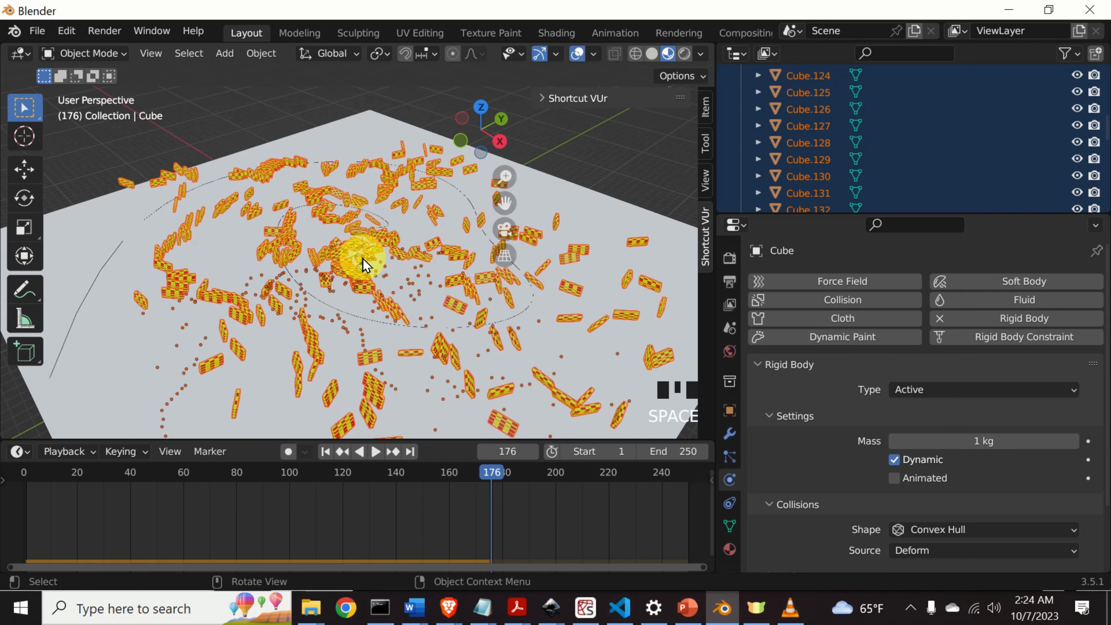
scroll(892, 182, up, 14)
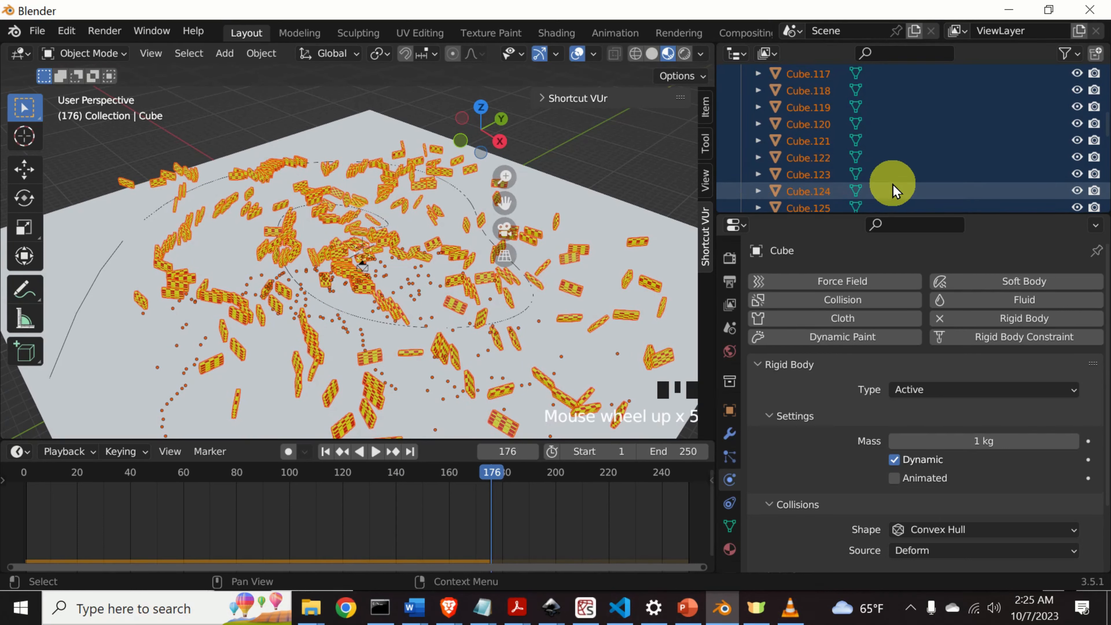
Select all objects, set their origins to Center of Mass (Volume), and play the simulation from frame 0
scroll(892, 182, up, 20)
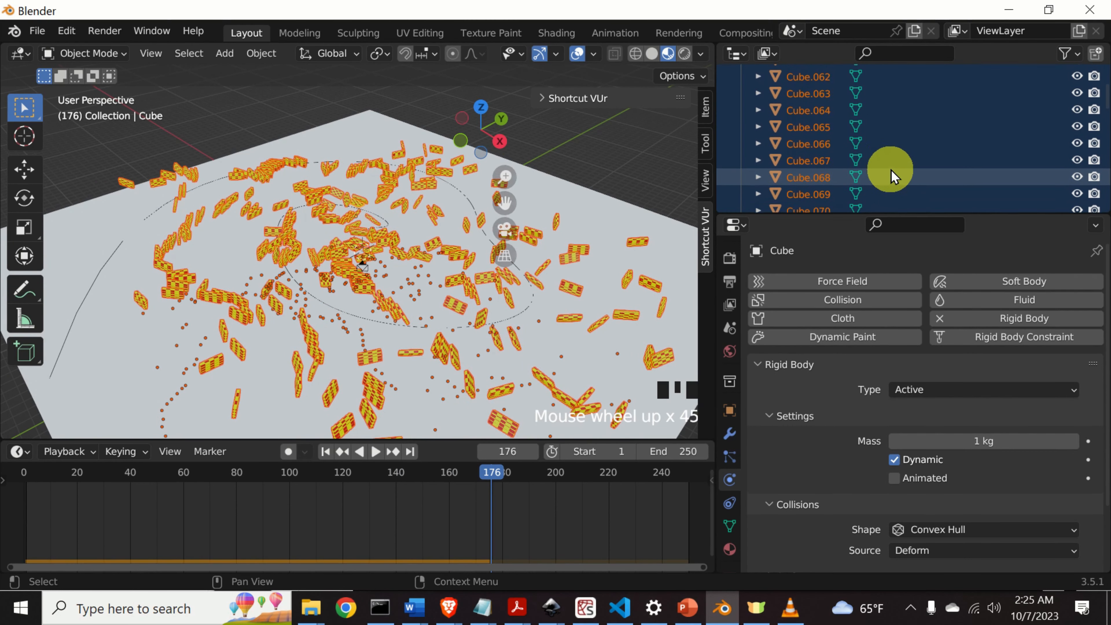
scroll(888, 175, up, 20)
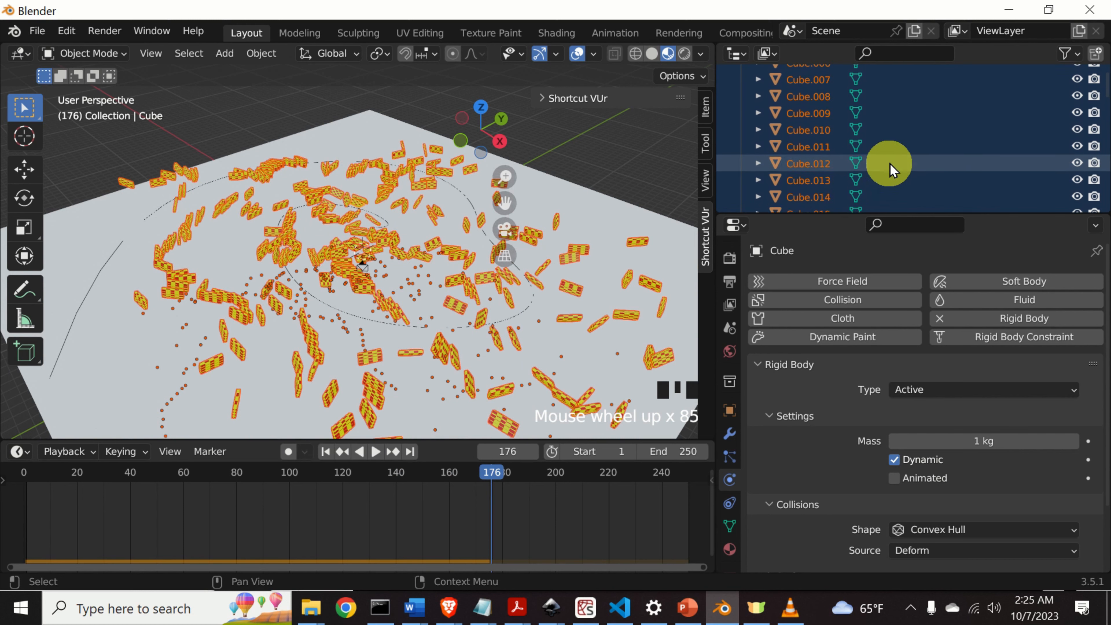
scroll(879, 173, up, 3)
click(879, 160)
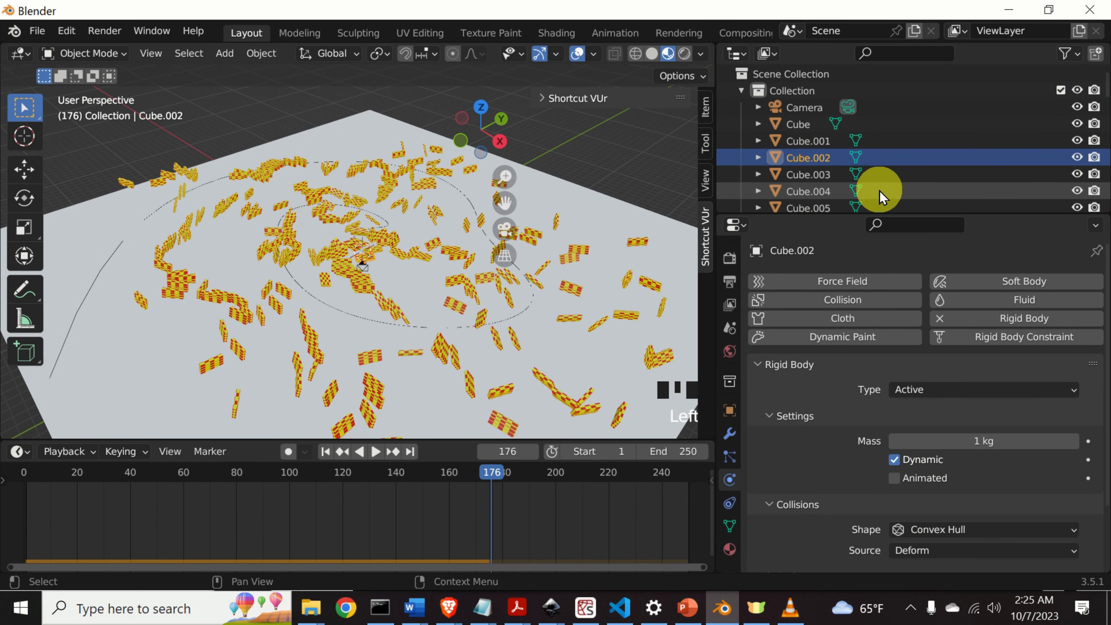
key(a)
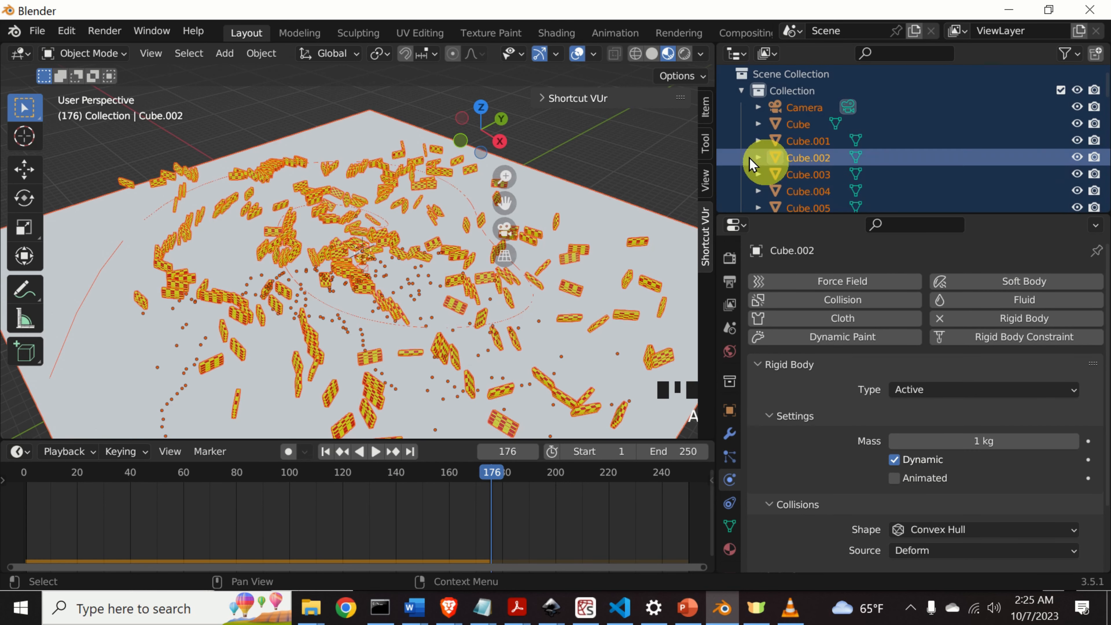
click(258, 61)
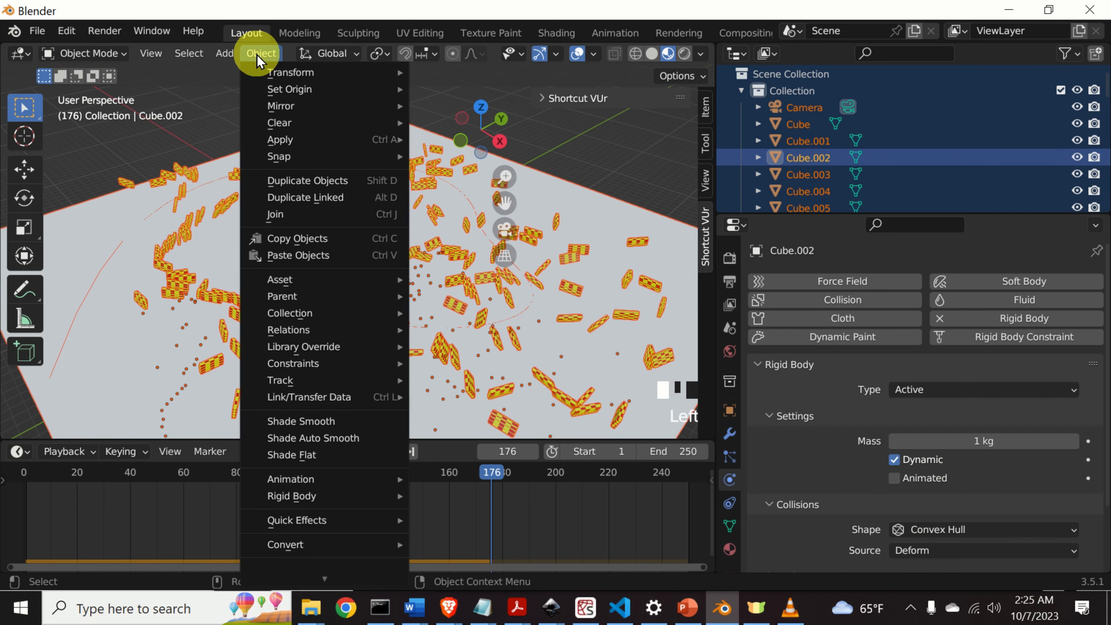
mouse_move(280, 92)
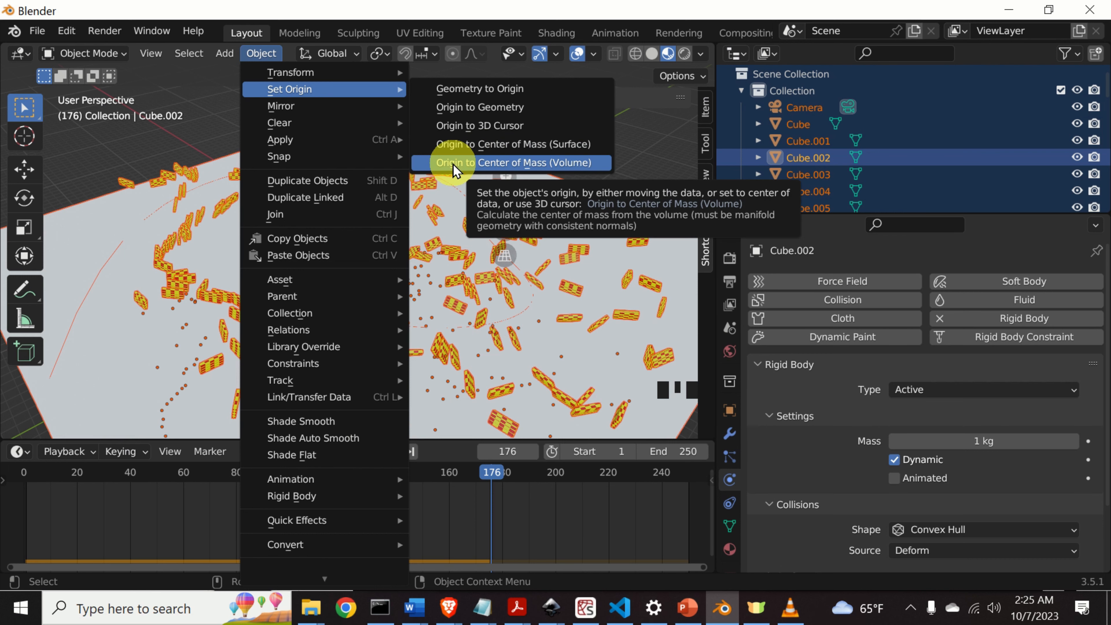
click(473, 165)
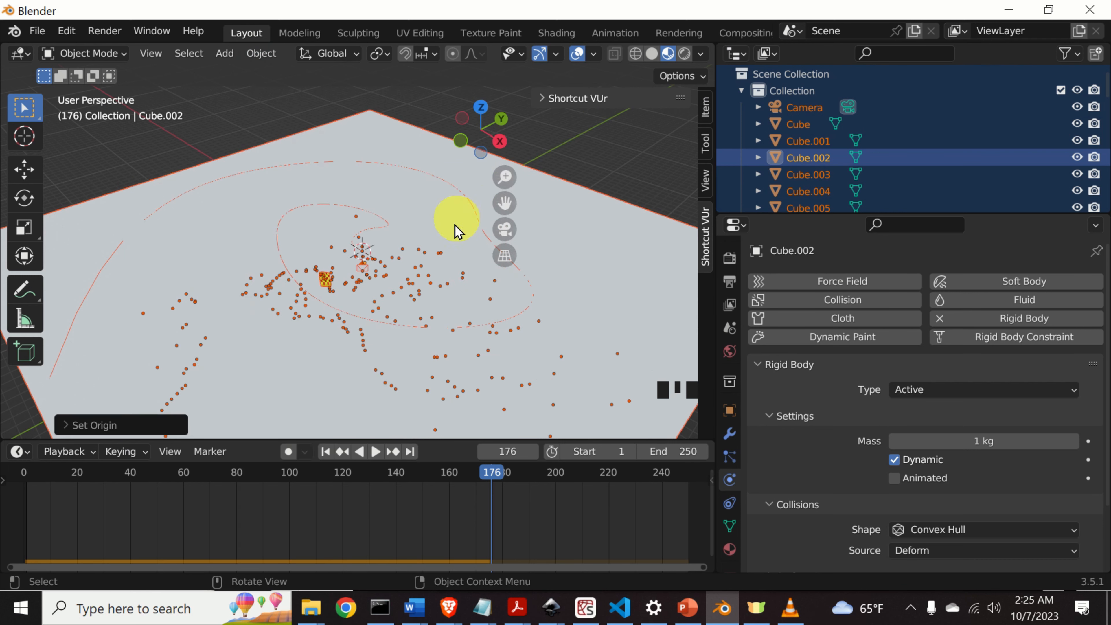
drag(494, 477, 22, 474)
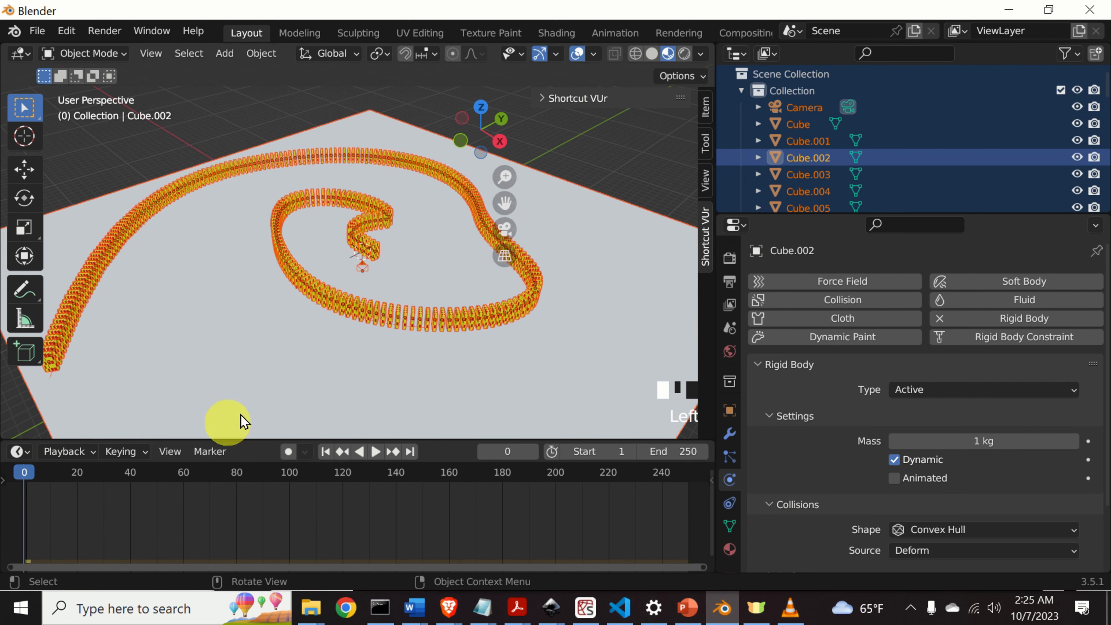
key(space)
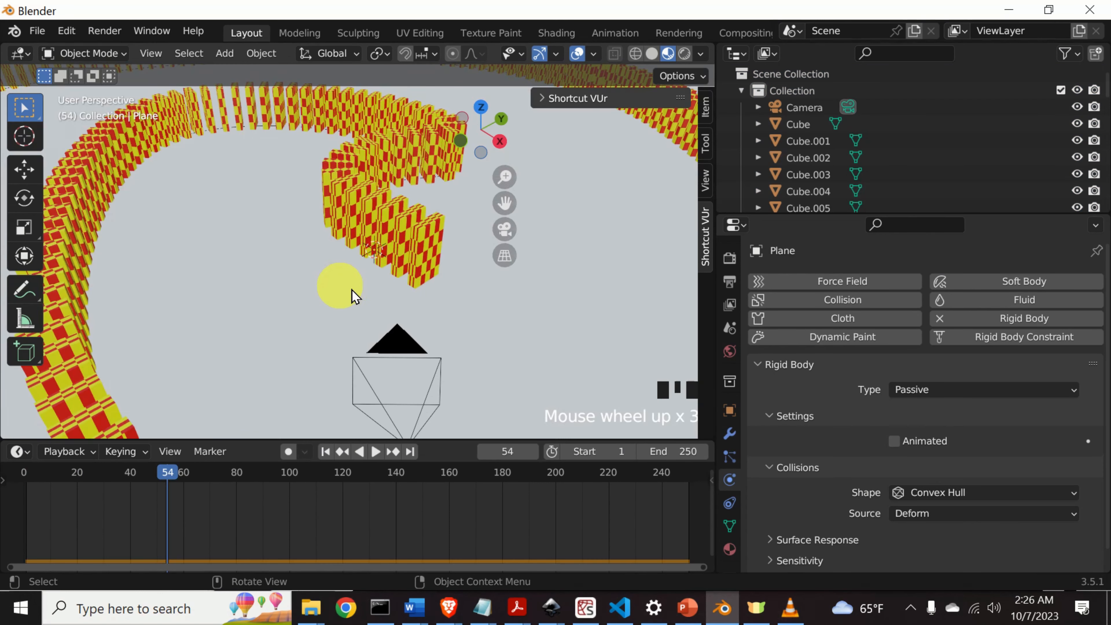
Rotate the first block at the spiral's inner end by about -14° around the global Y axis
click(427, 258)
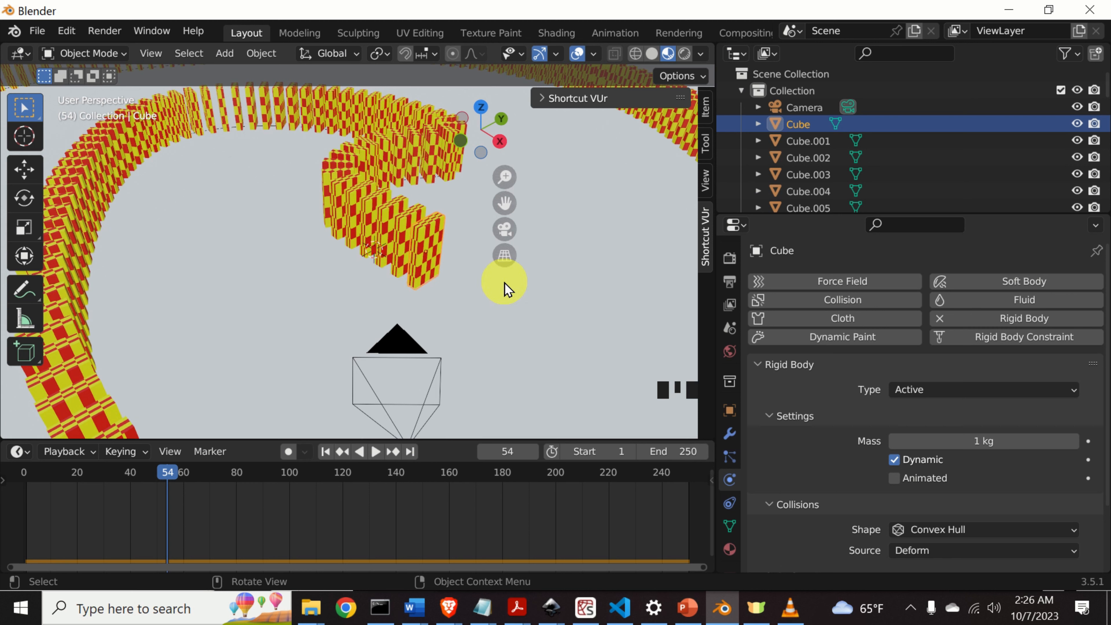
key(r)
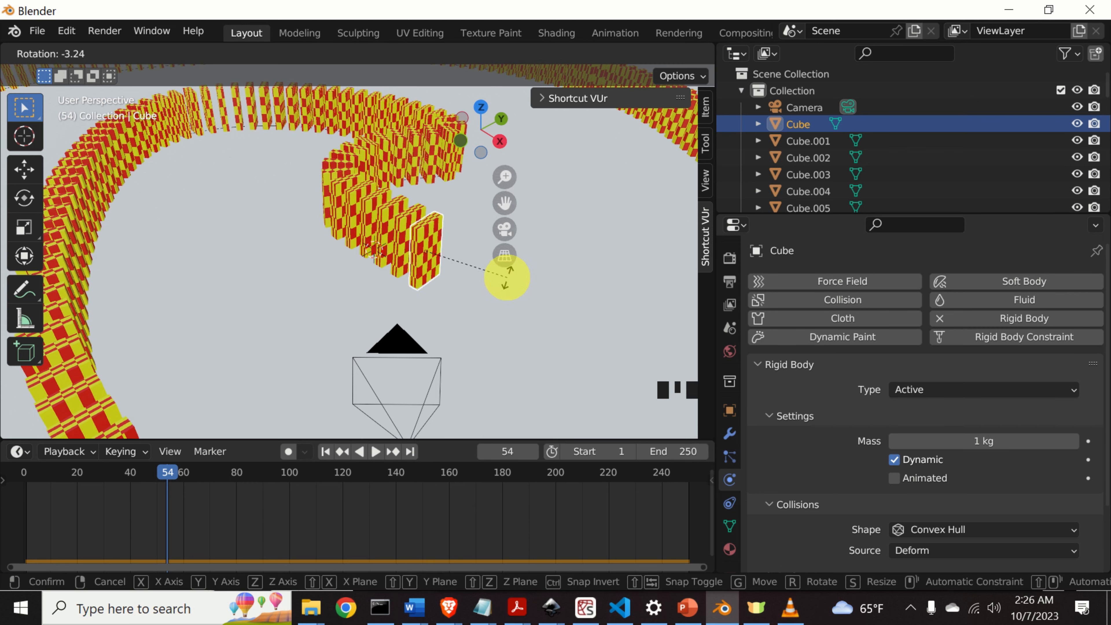
key(y)
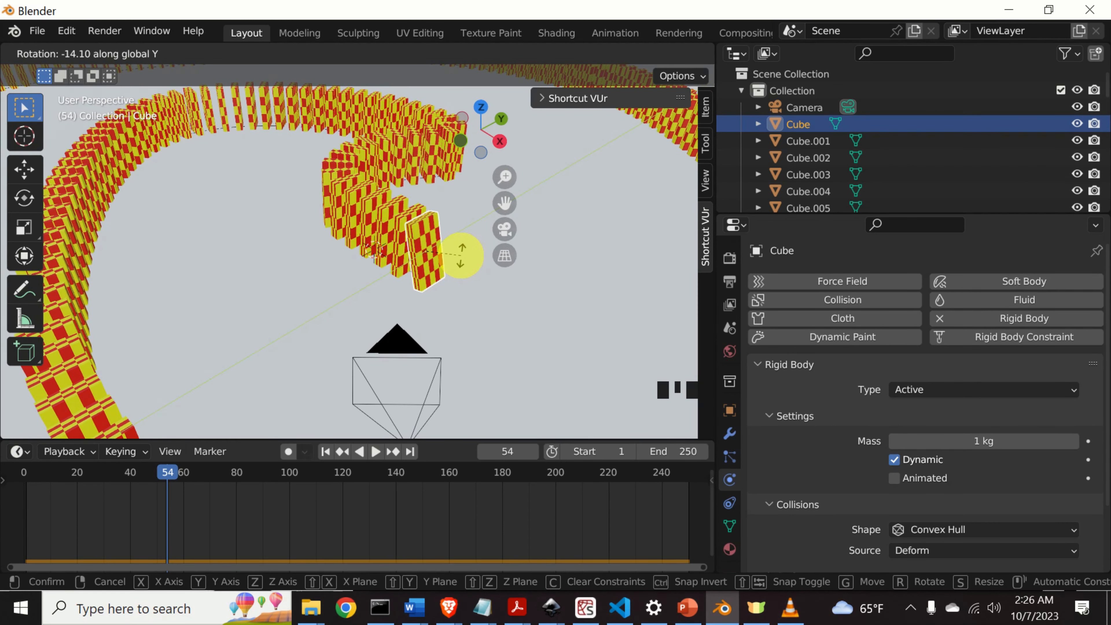
click(462, 256)
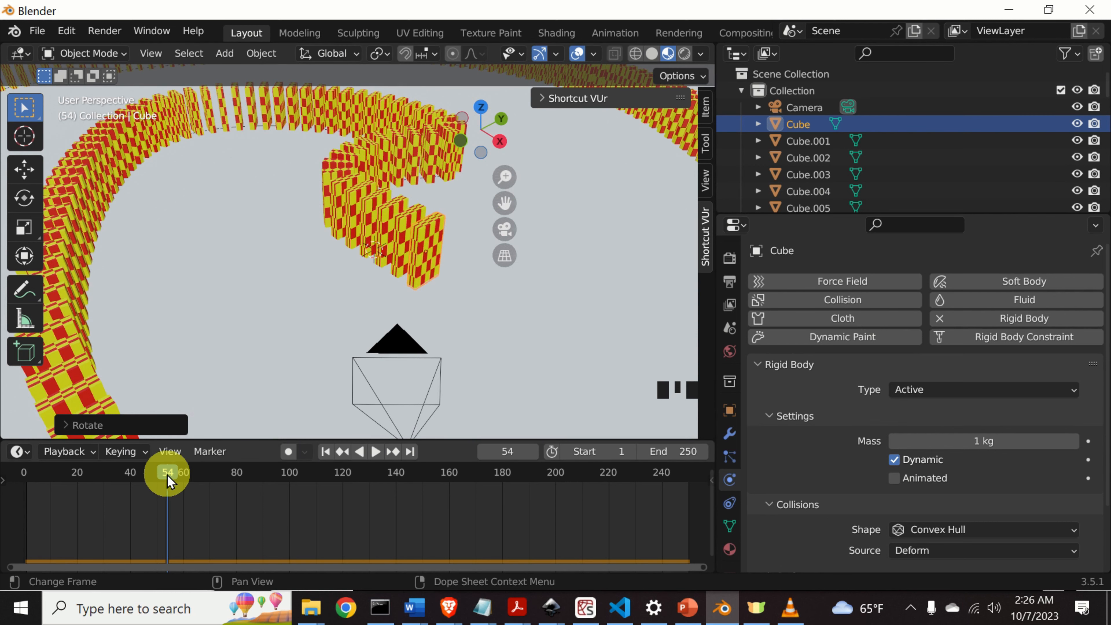
Return to frame 1 and play the simulation to watch the tilted first block topple the row
drag(166, 472, 27, 471)
scroll(315, 265, down, 2)
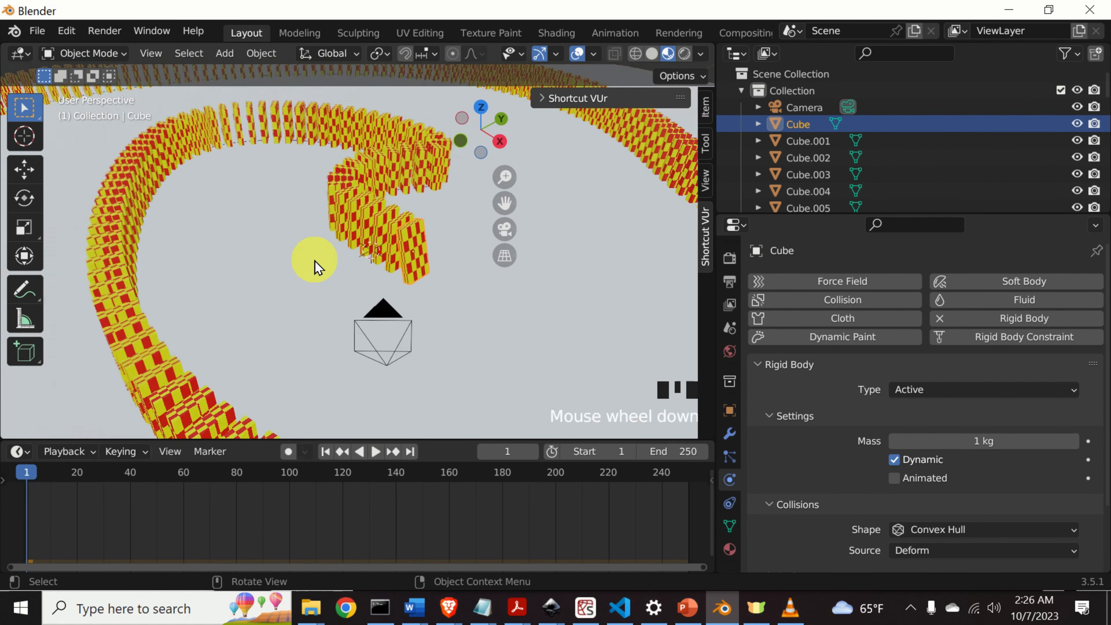
scroll(318, 267, down, 3)
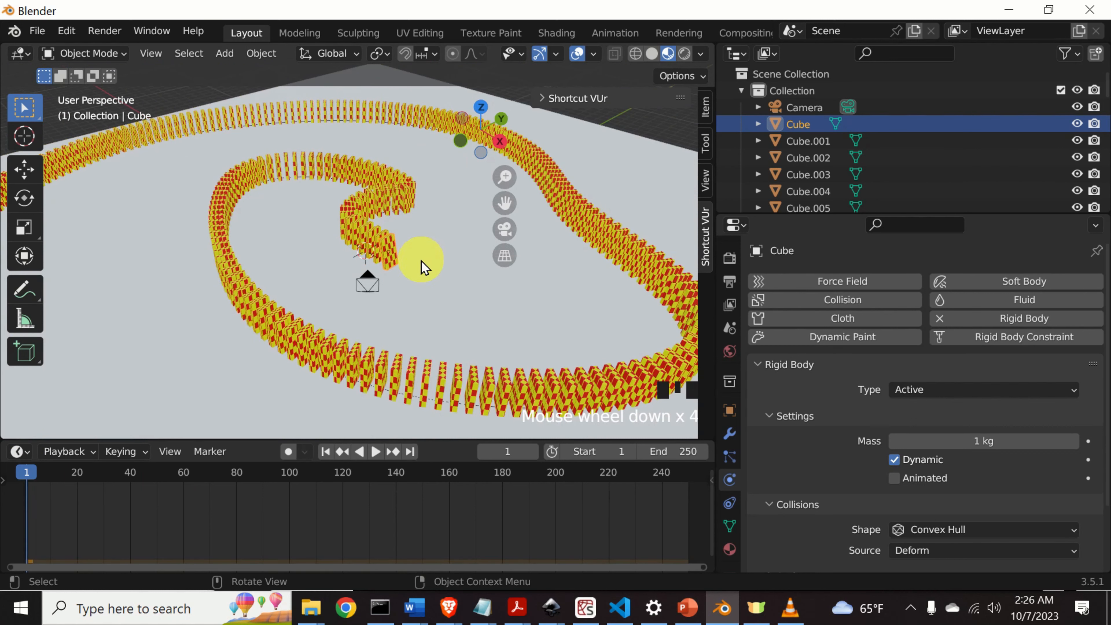
key(space)
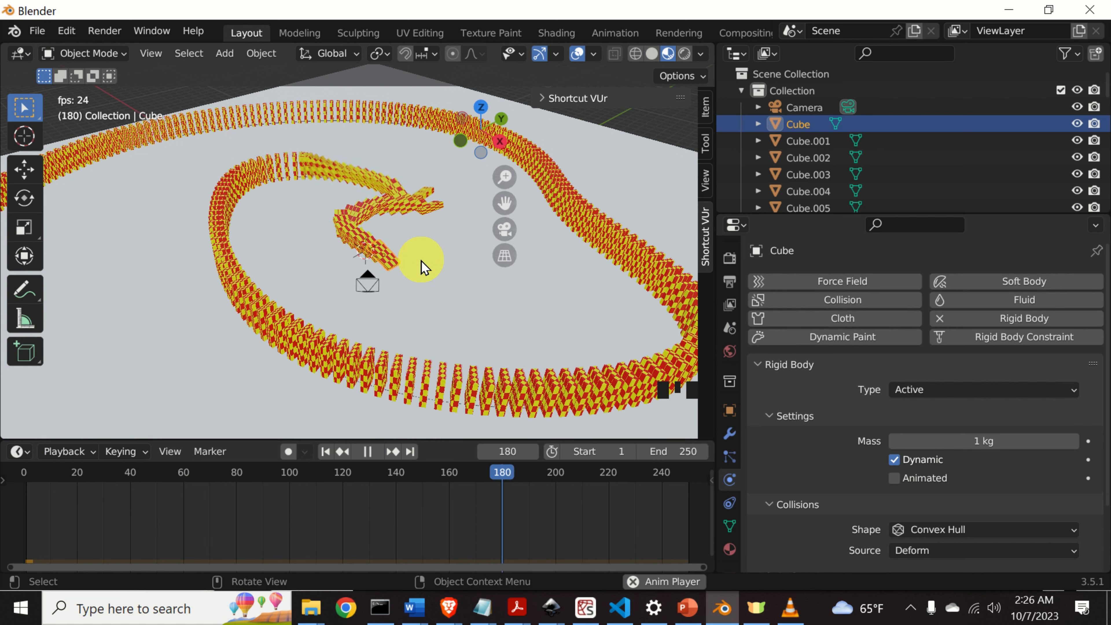
middle_drag(300, 246, 407, 225)
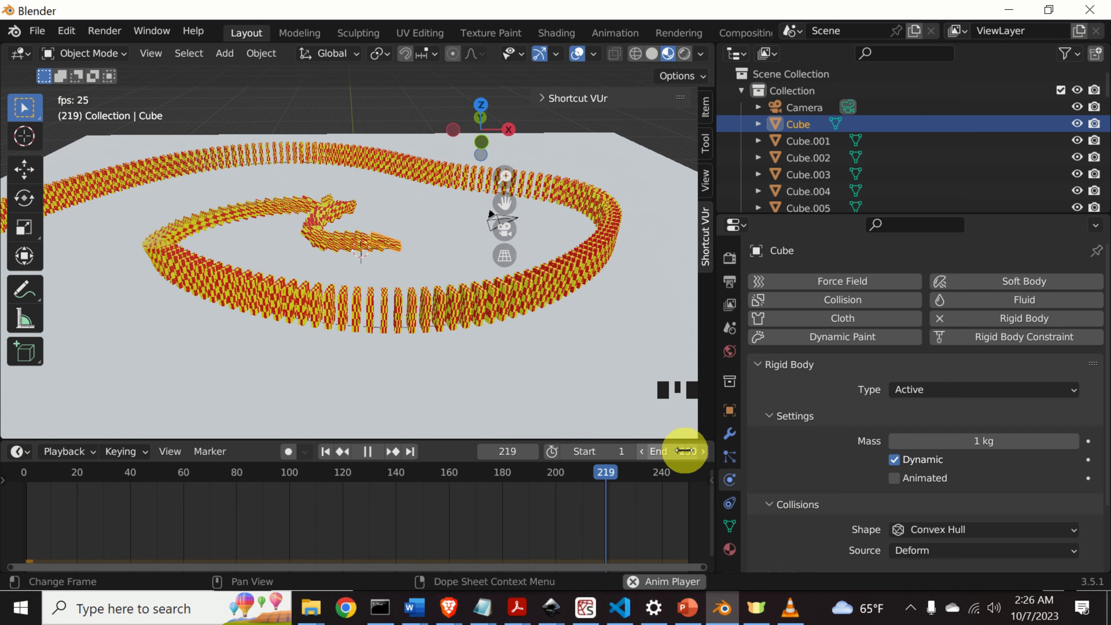
key(space)
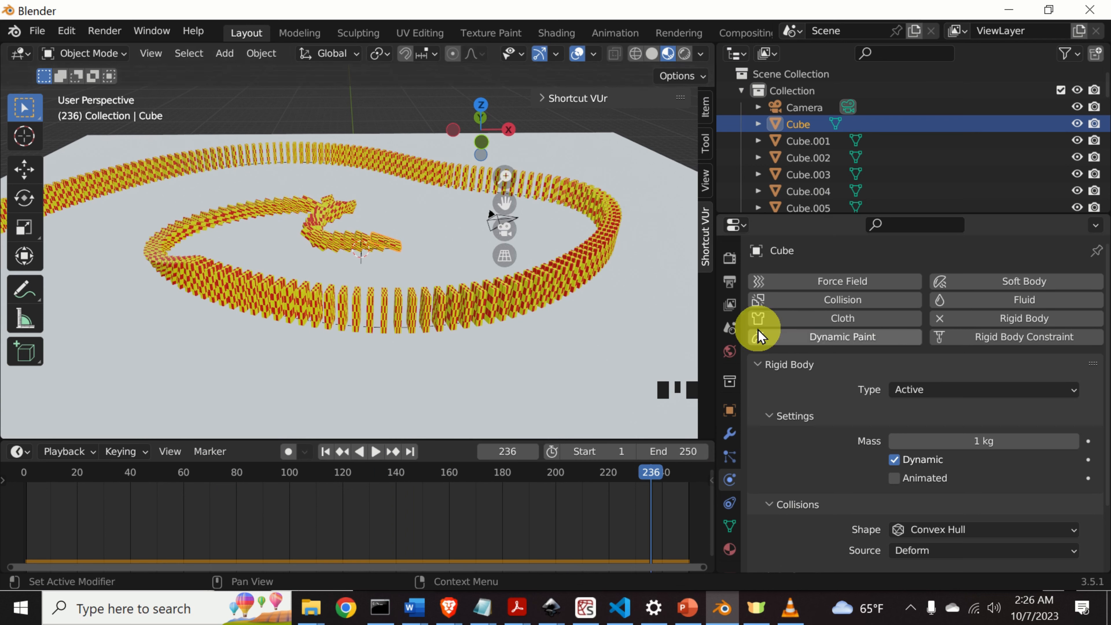
Set the scene's Rigid Body World speed to 3
click(729, 328)
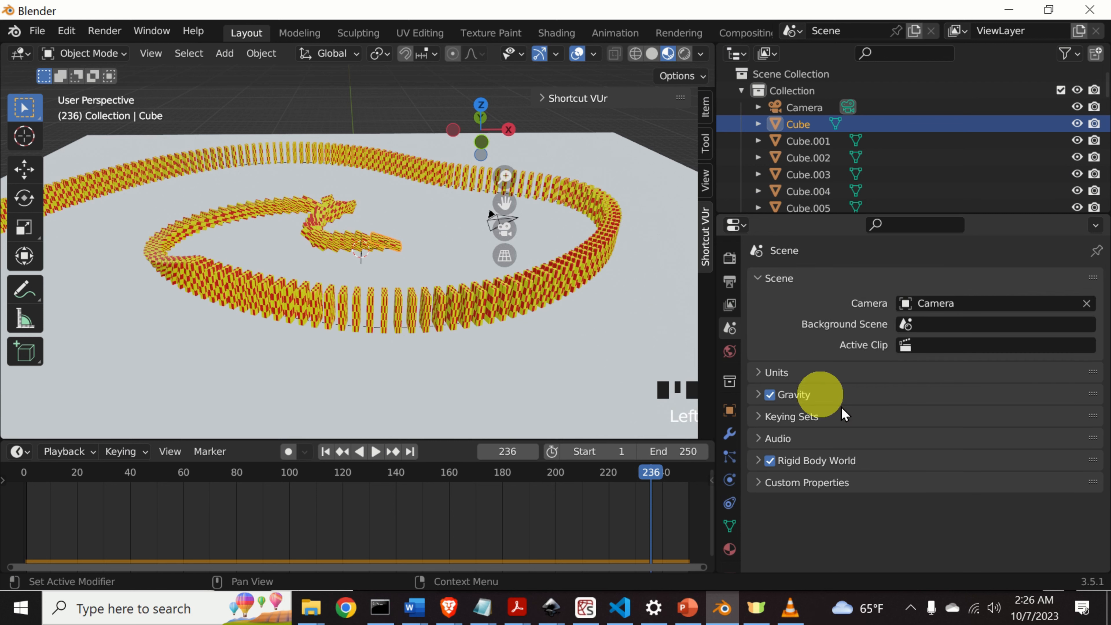
click(810, 467)
scroll(837, 468, down, 4)
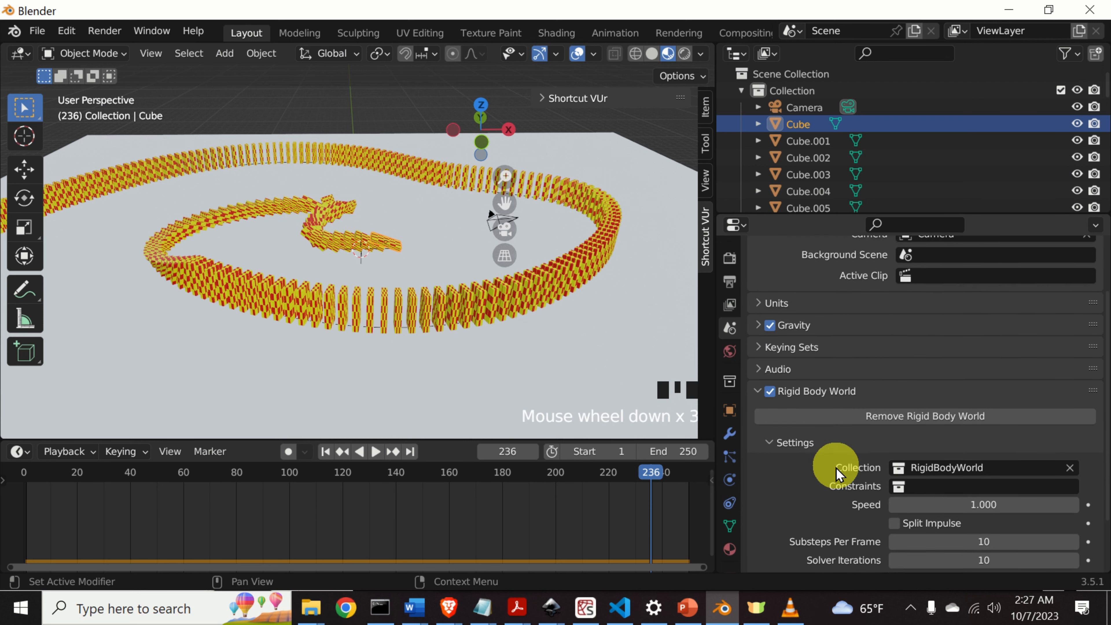
scroll(835, 470, down, 3)
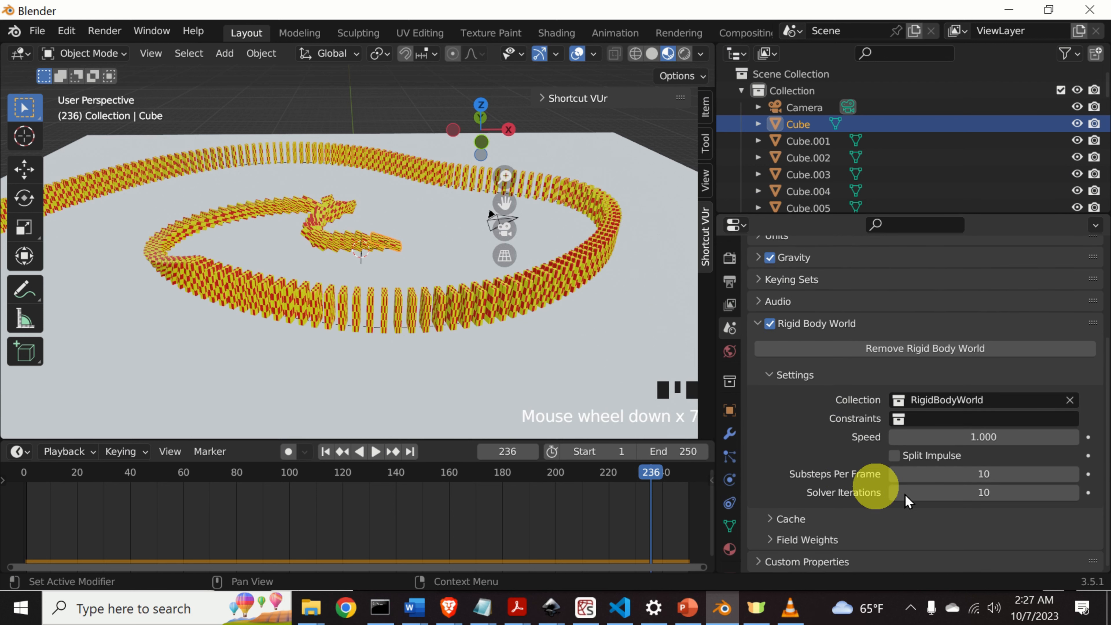
click(990, 438)
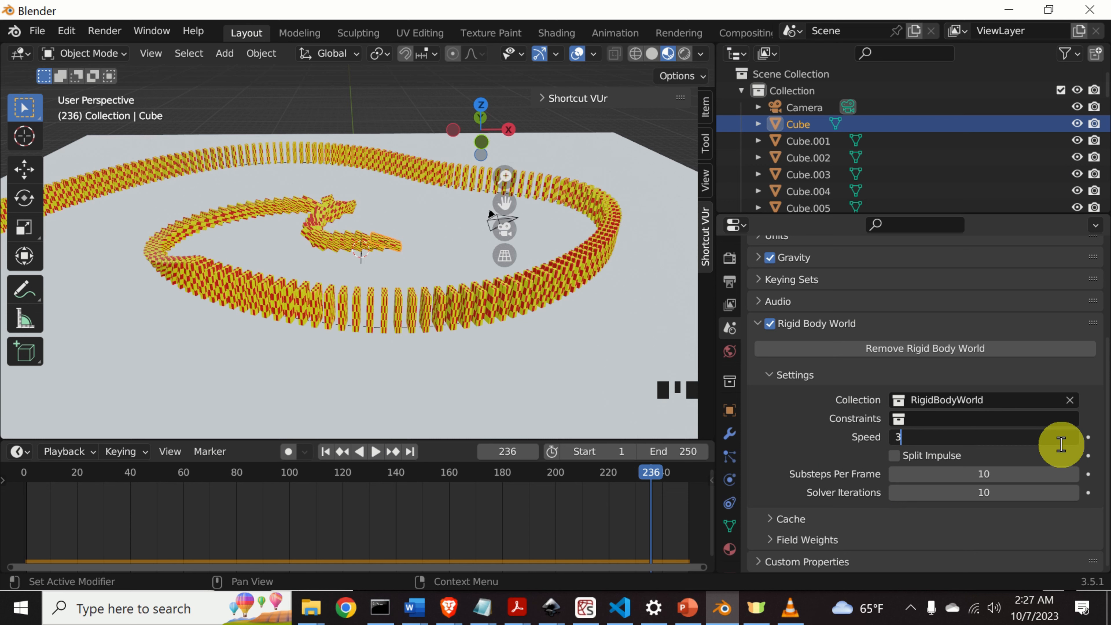
key(Return)
Play the simulation at the increased speed to check how far the blocks fall, and pause it
click(437, 329)
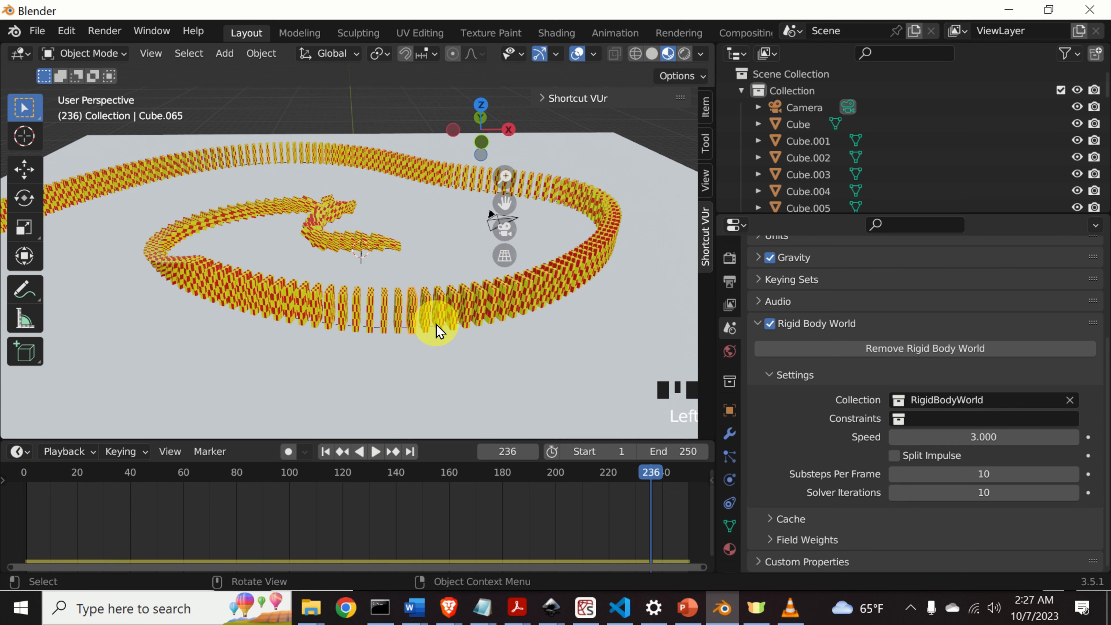
key(space)
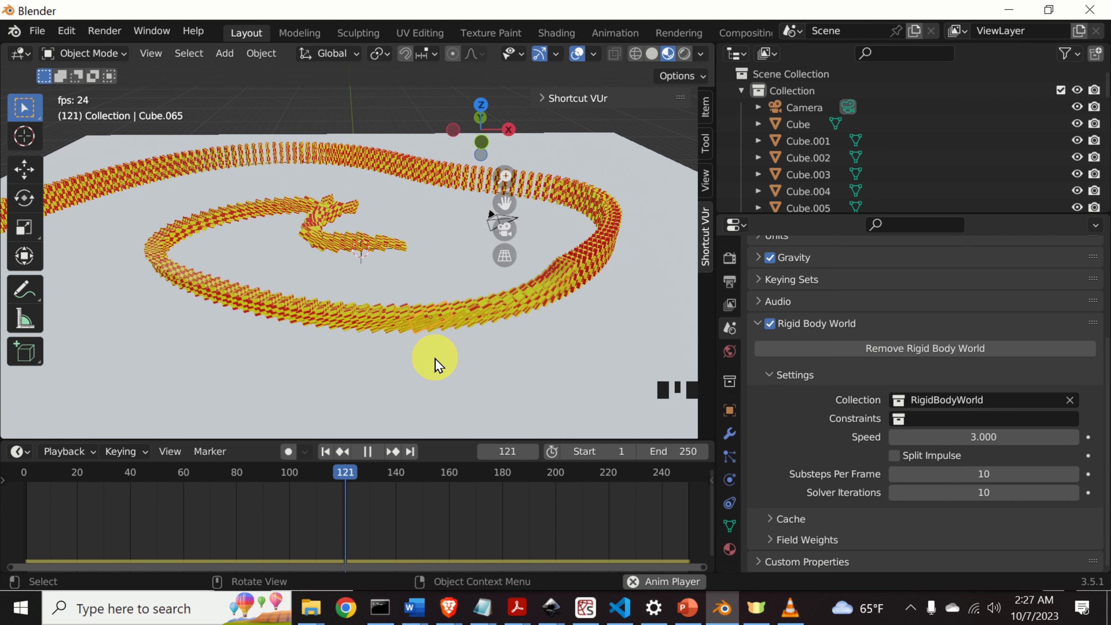
scroll(421, 322, down, 2)
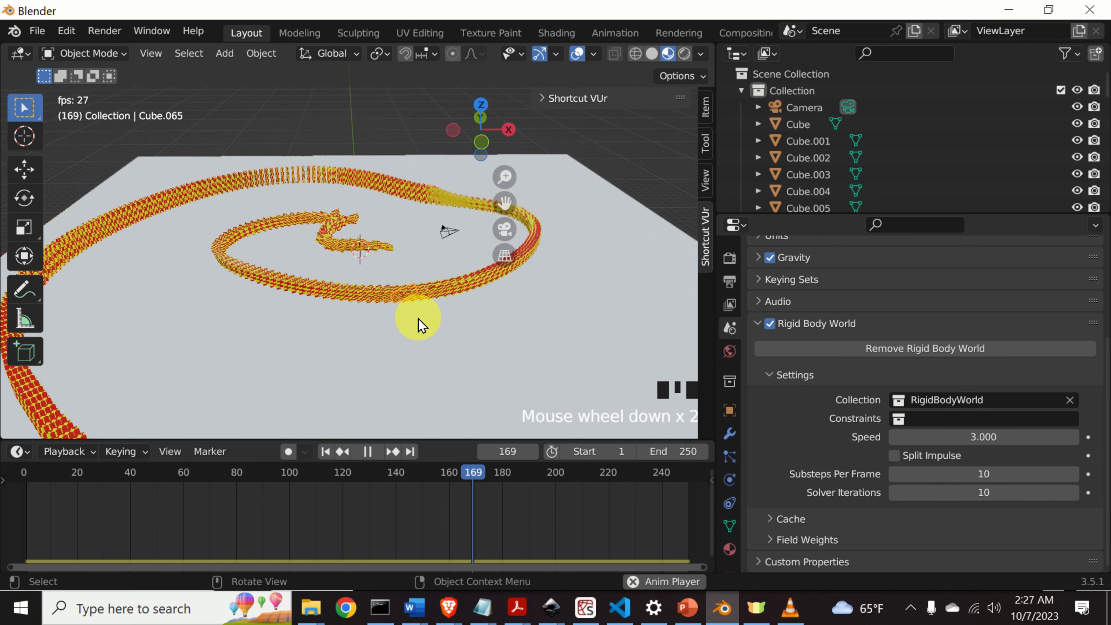
key(space)
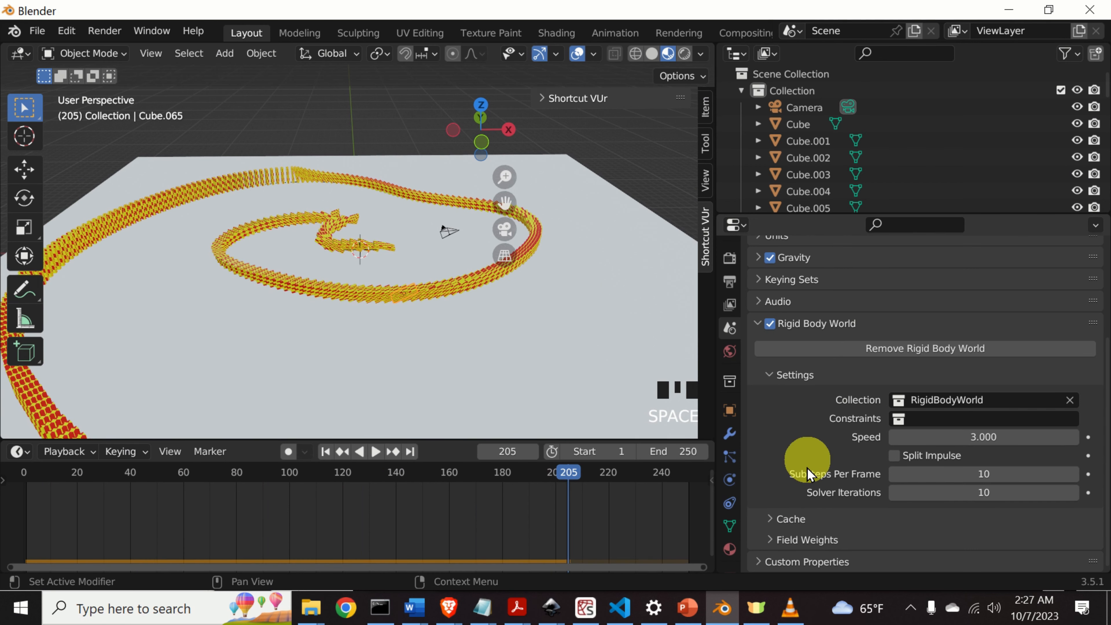
Set the rigid body cache's simulation end to 500 and extend the timeline's end frame to 500
click(792, 519)
scroll(944, 529, down, 2)
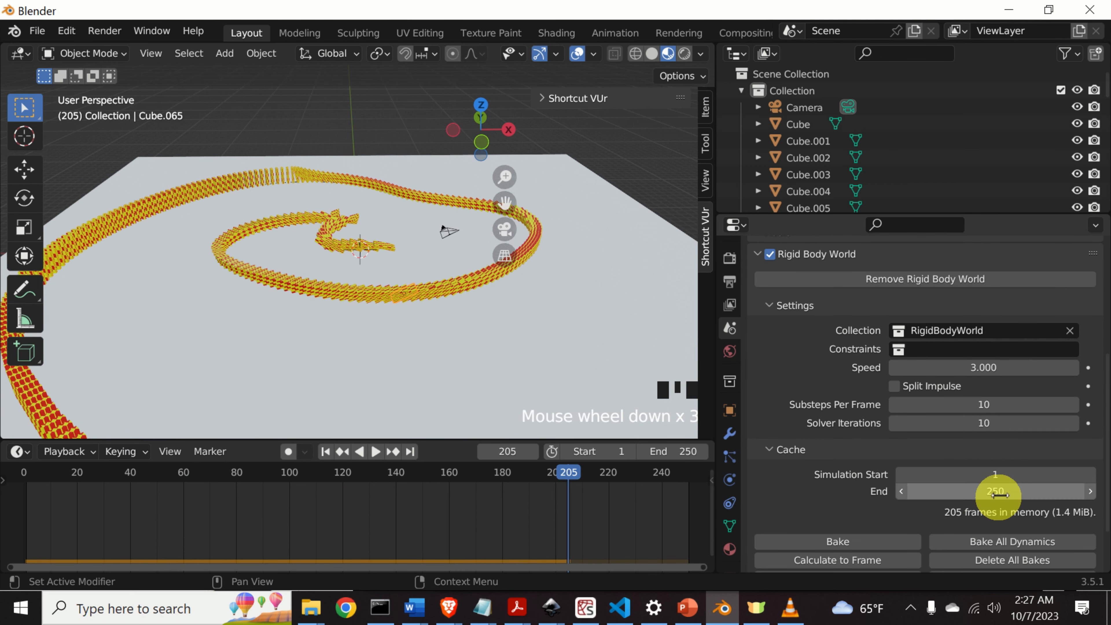
click(995, 492)
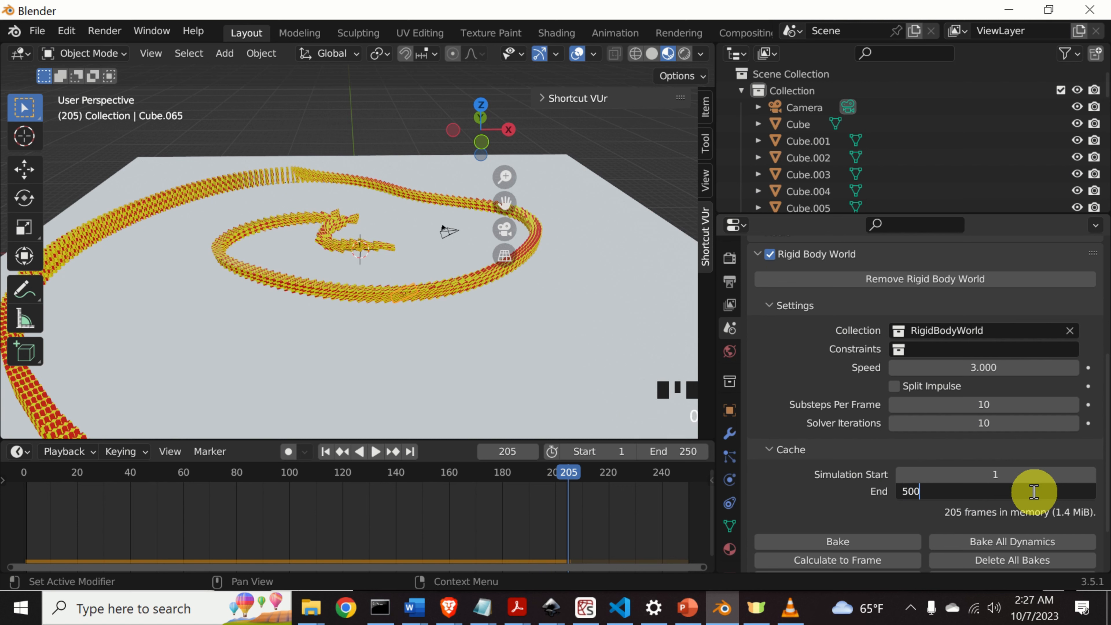
key(Return)
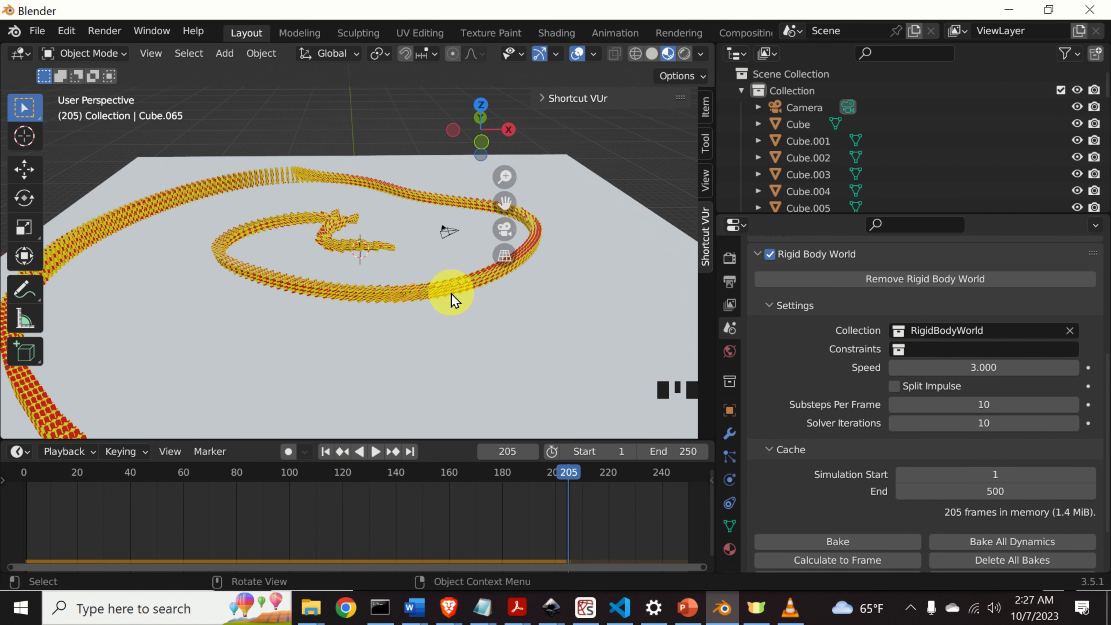
scroll(450, 297, down, 2)
click(684, 452)
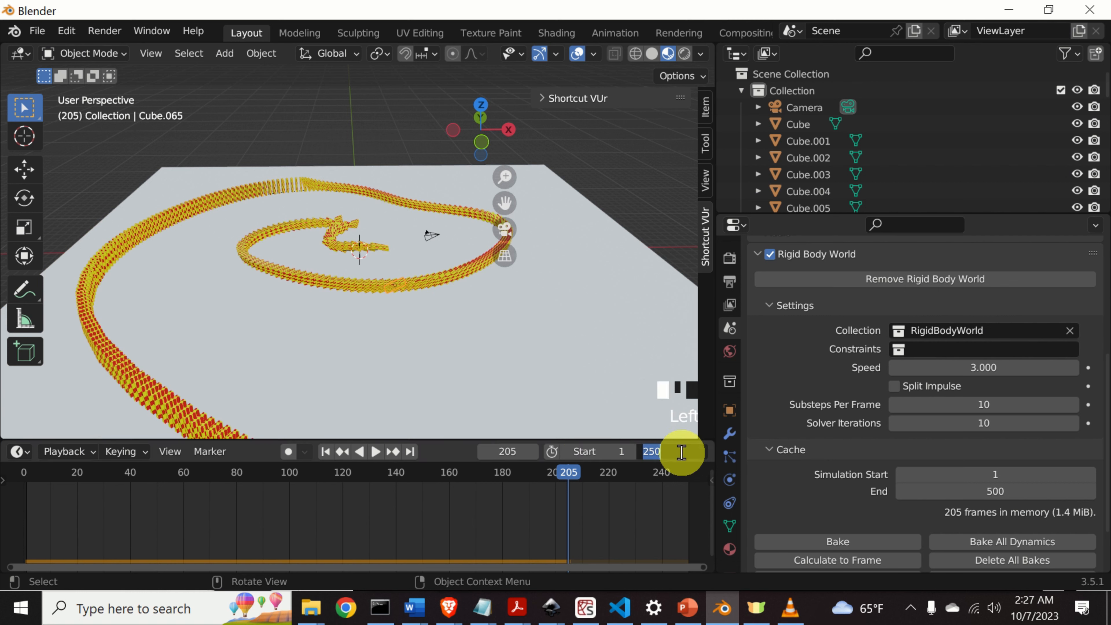
key(Return)
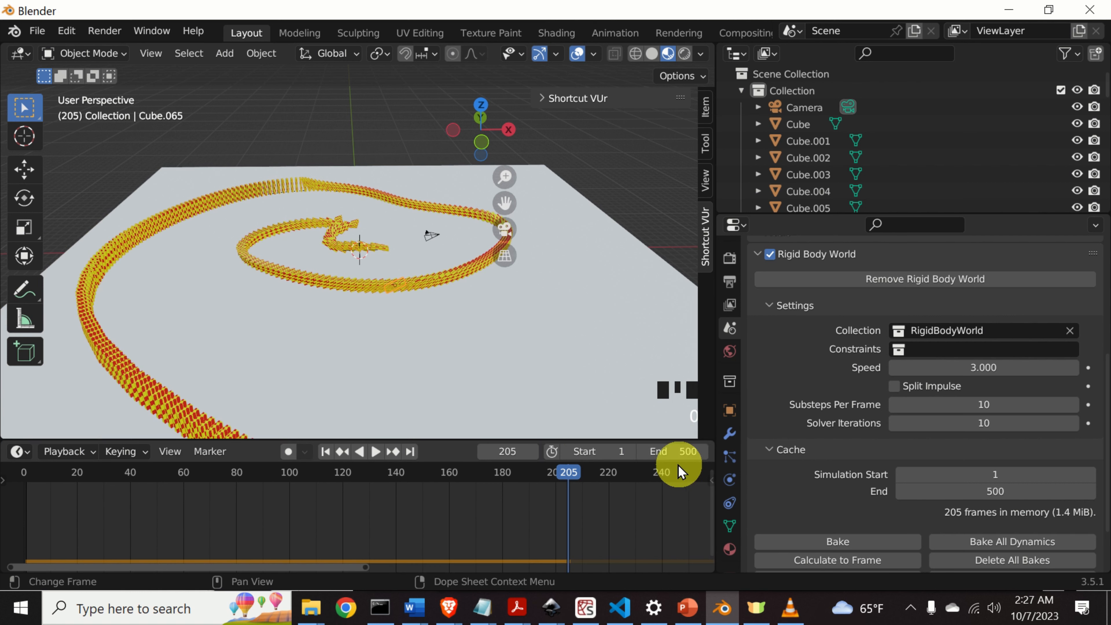
Replay the simulation from frame 1 until the last blocks of the spiral fall, and pause it
drag(571, 468, 25, 473)
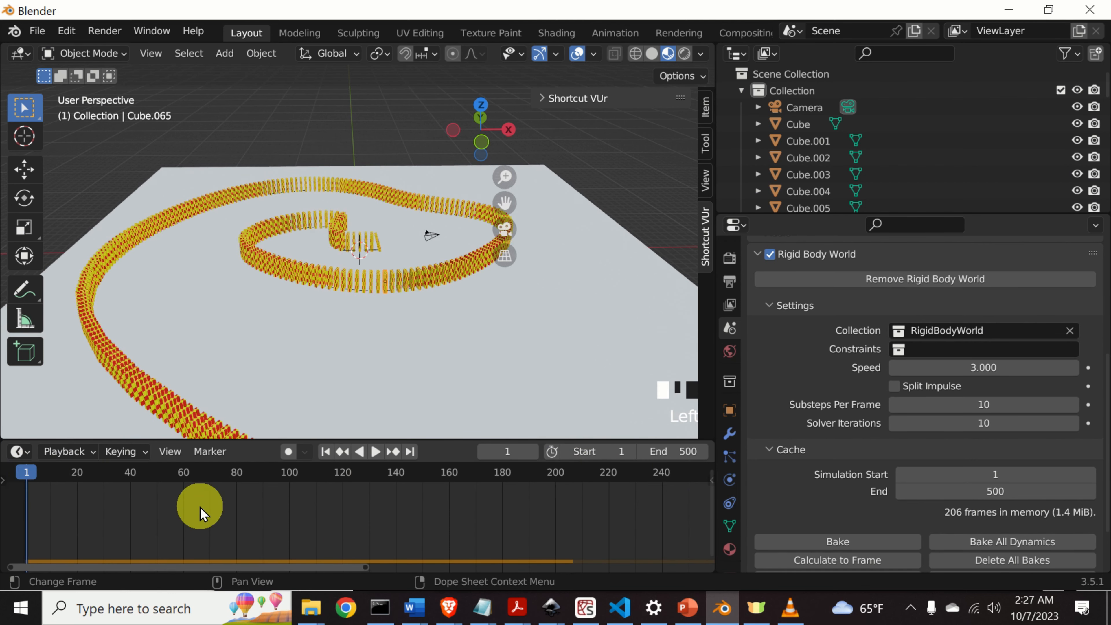
key(space)
scroll(389, 350, down, 1)
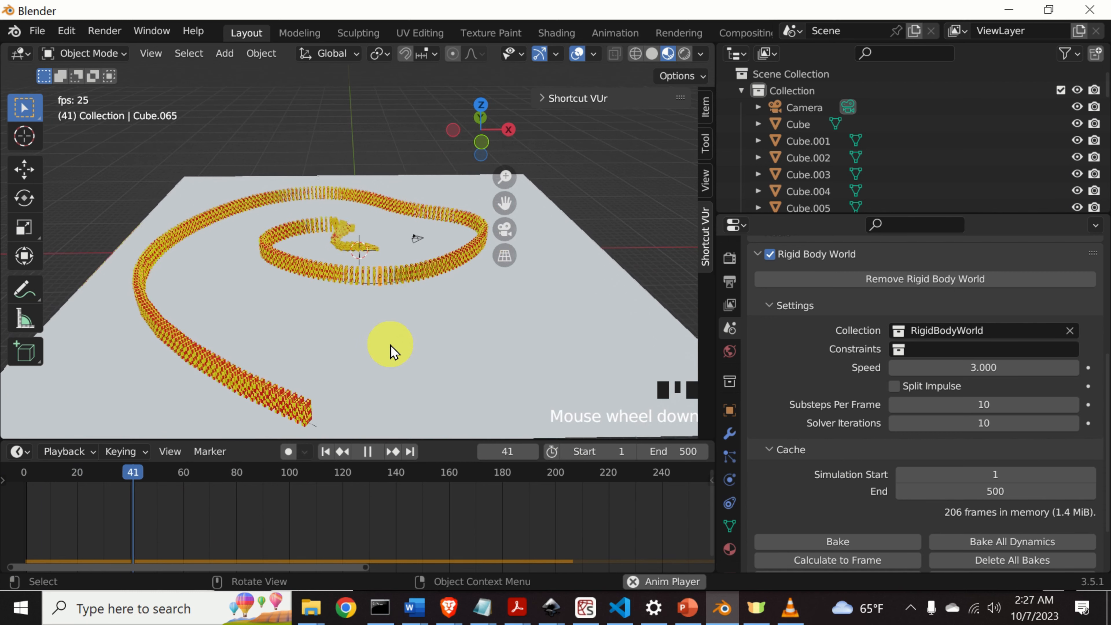
scroll(397, 360, down, 1)
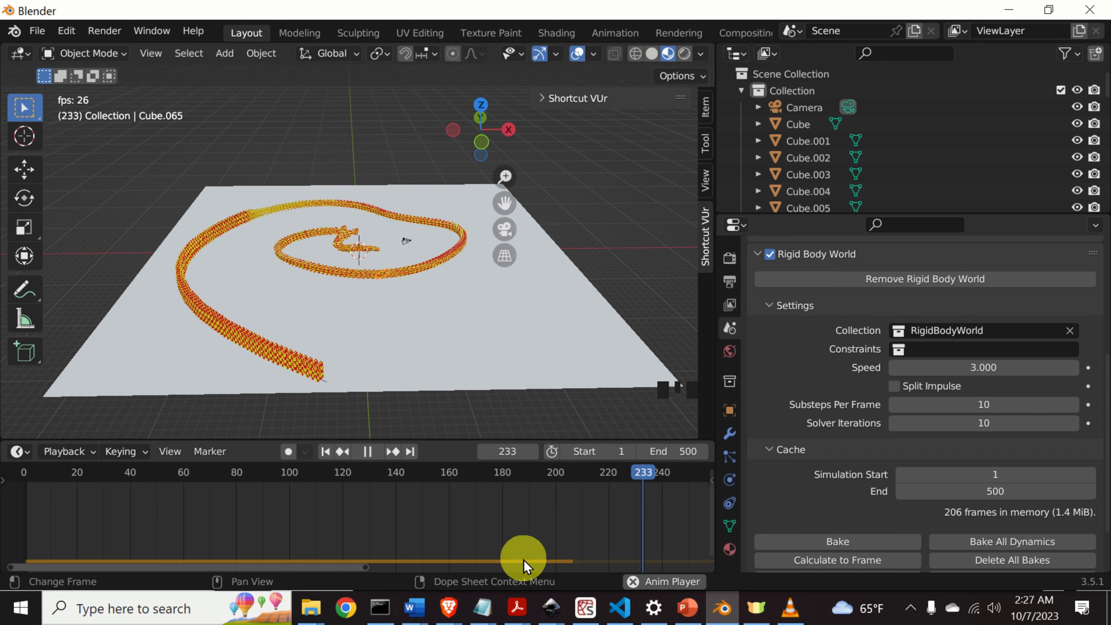
drag(526, 558, 572, 528)
scroll(573, 528, down, 12)
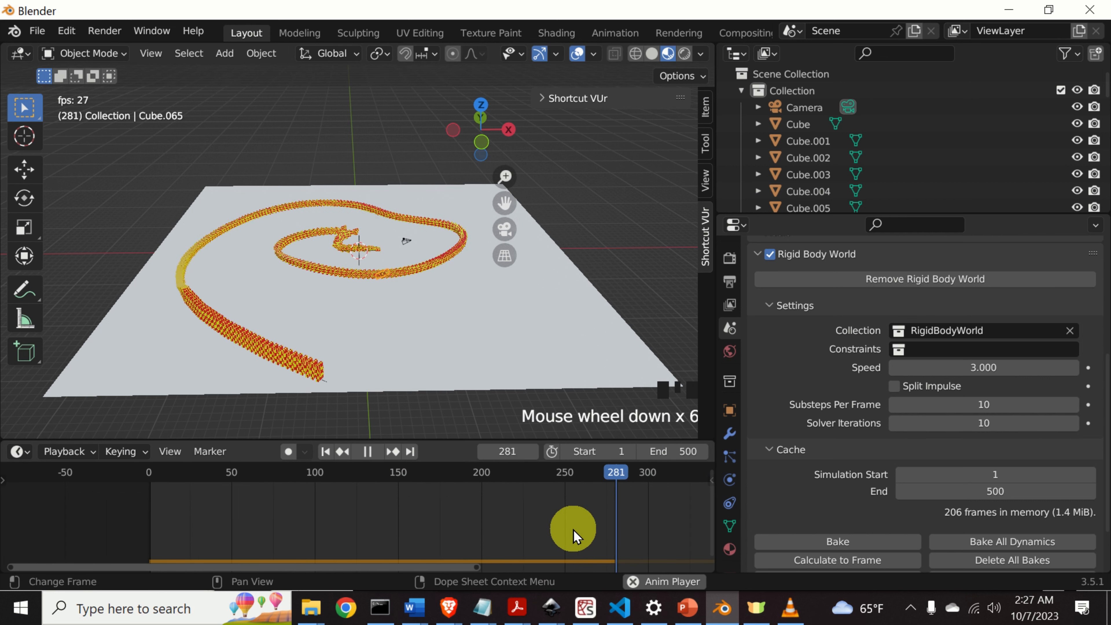
scroll(572, 530, down, 2)
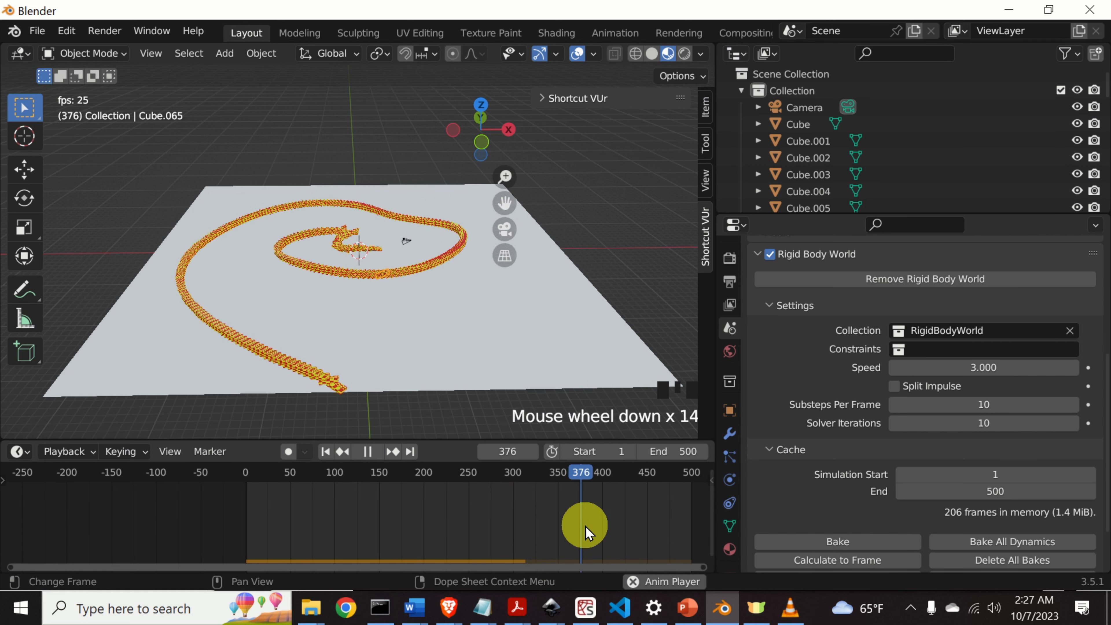
key(space)
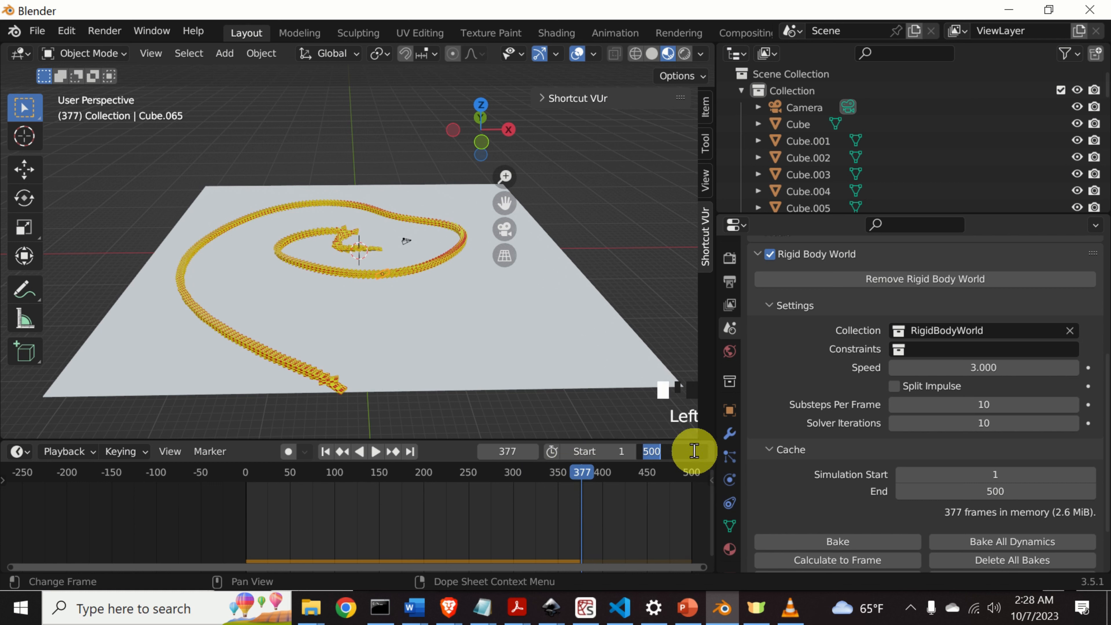
Set both the timeline's end frame and the rigid body cache's simulation end to 380
key(Return)
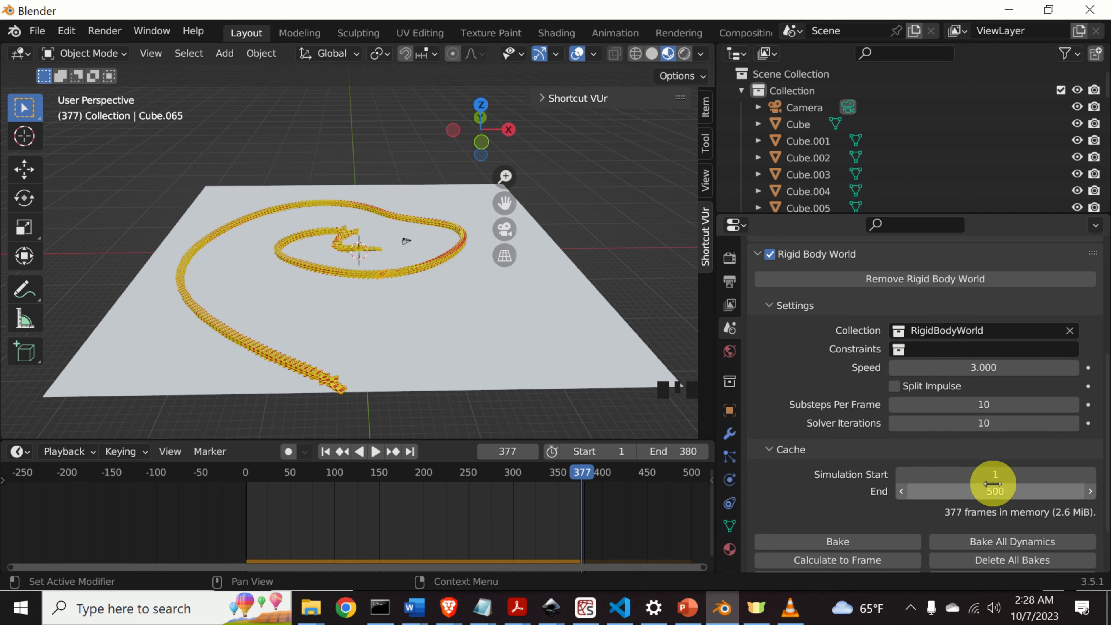
click(1000, 491)
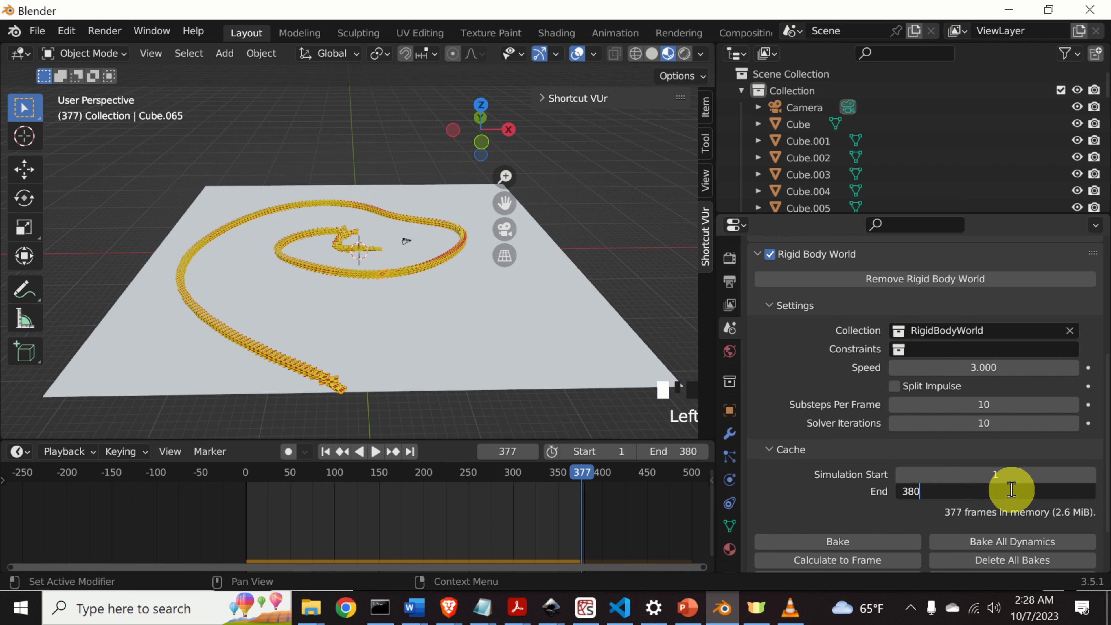
text(380)
key(Return)
Play the shortened simulation and inspect the toppled blocks along the spiral from different angles
key(space)
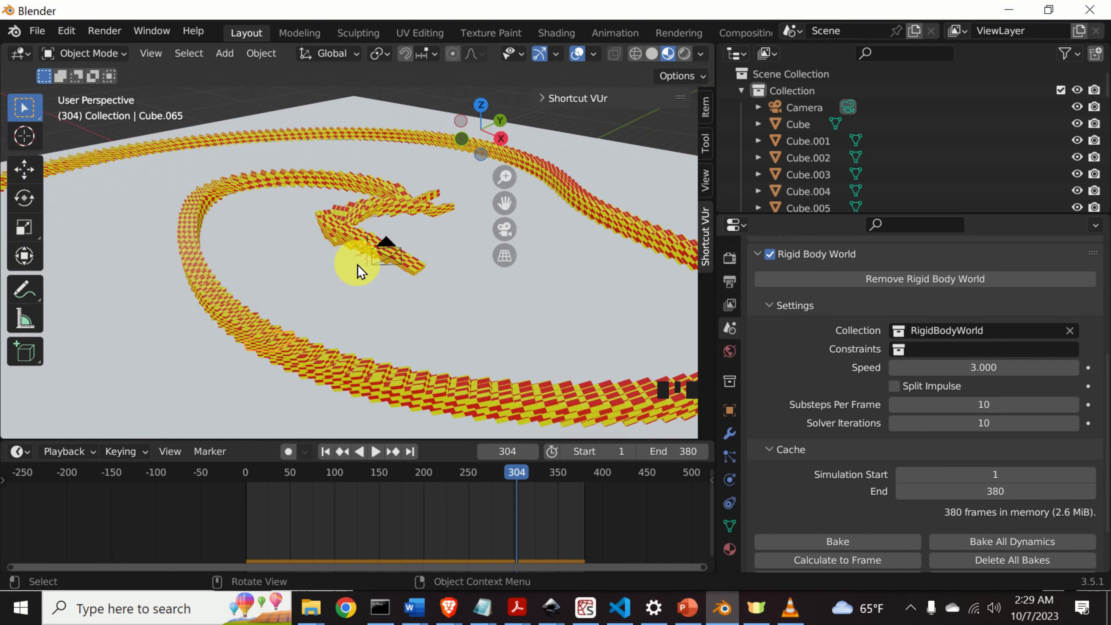
middle_drag(365, 271, 474, 271)
middle_drag(391, 276, 355, 233)
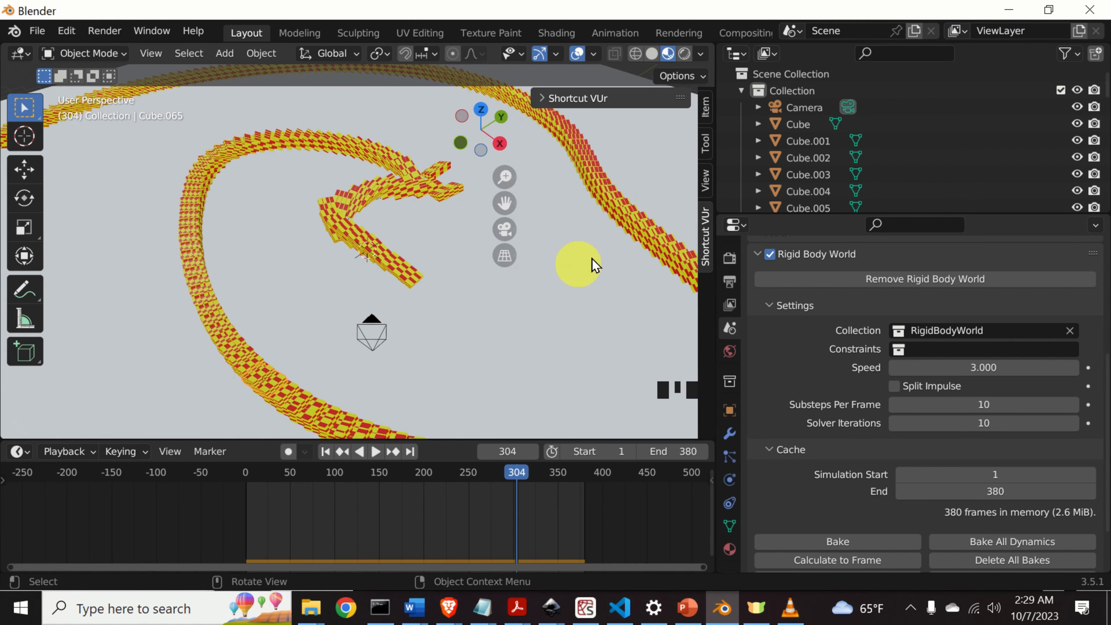
scroll(640, 253, down, 7)
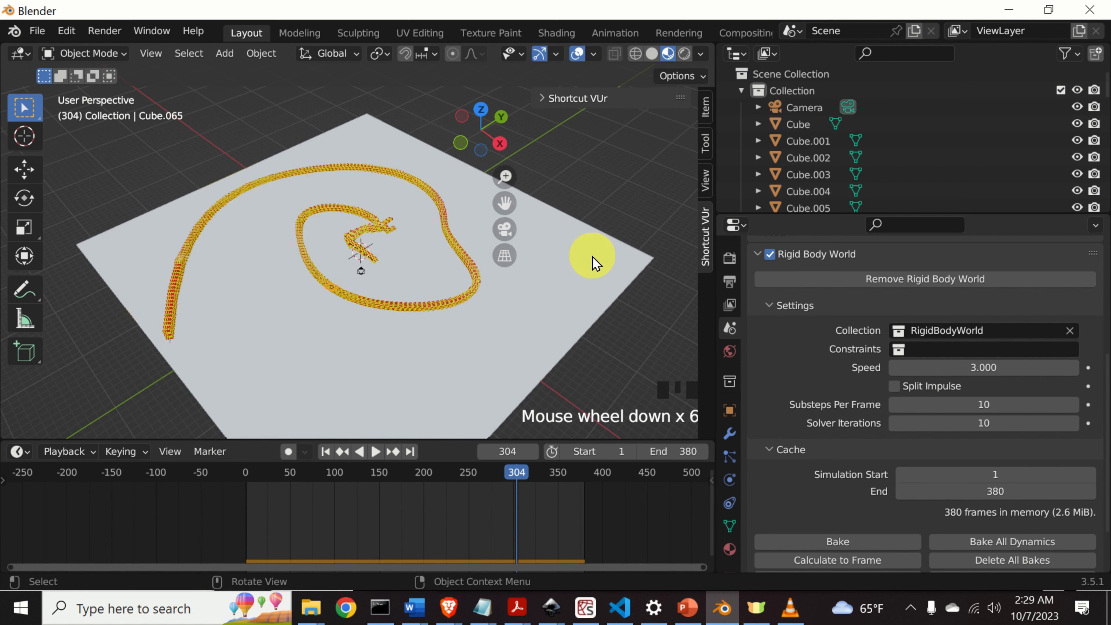
Look through the camera, lock the camera to the view, and pull it back to frame the inner spiral from above
click(504, 229)
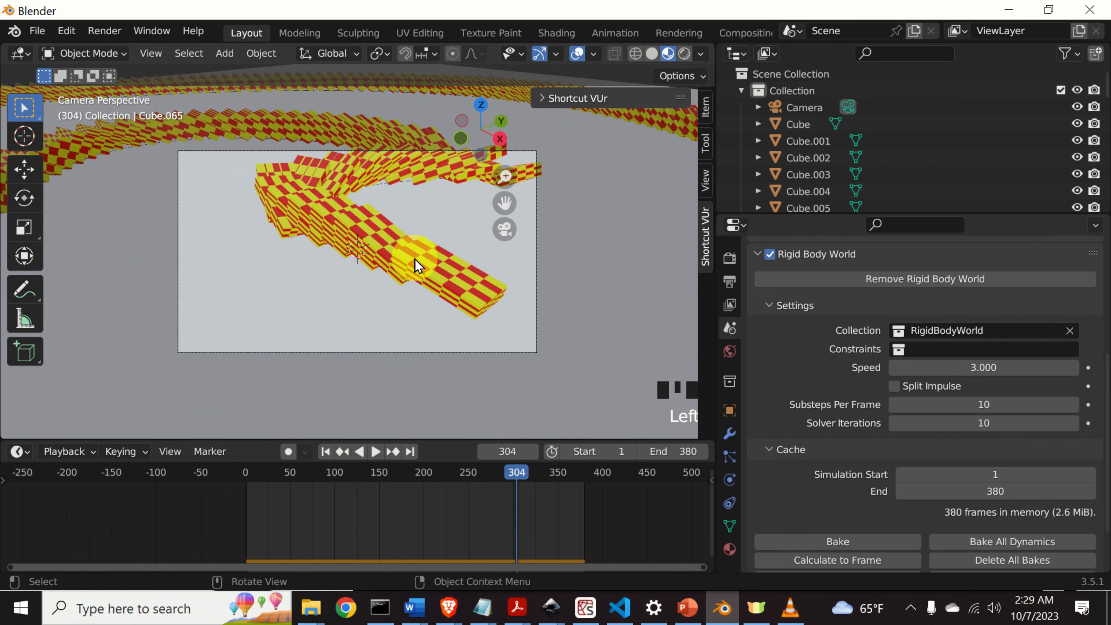
click(706, 186)
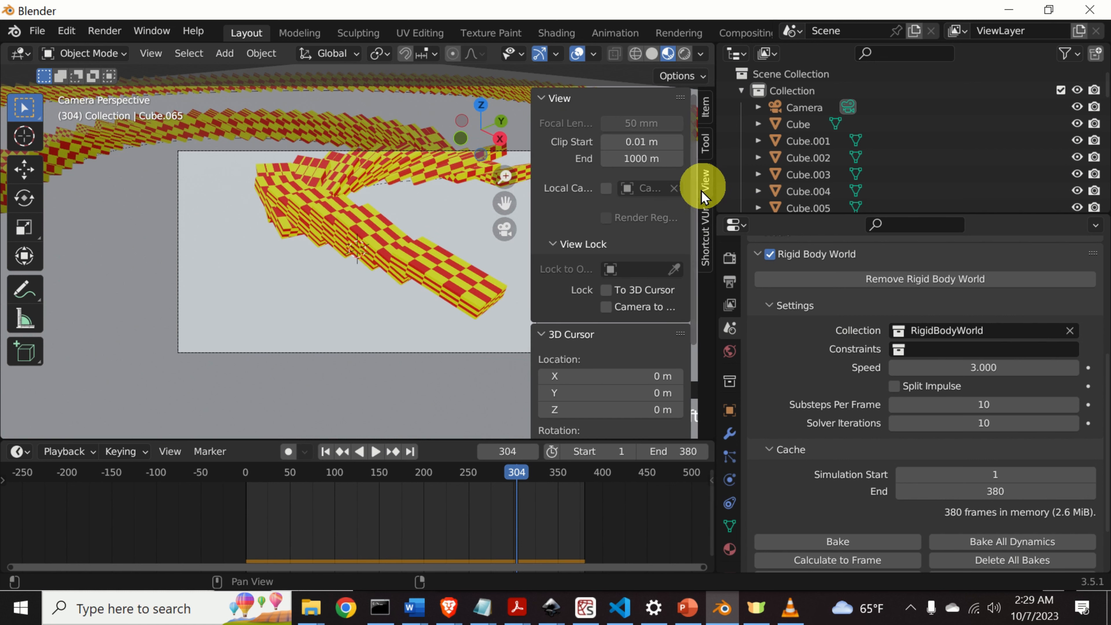
click(607, 307)
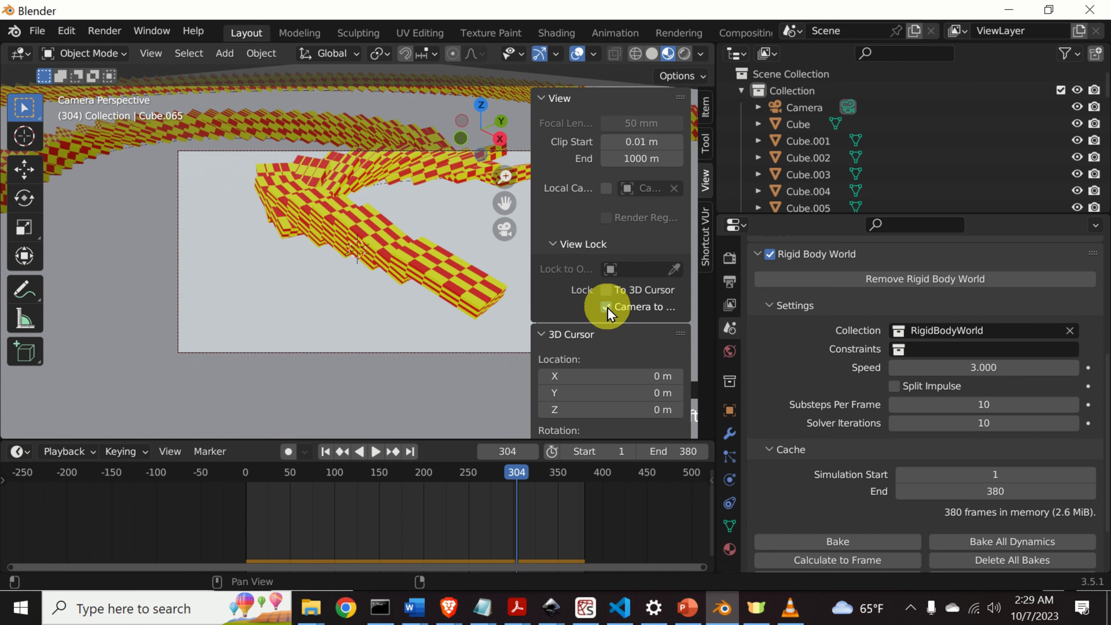
scroll(423, 247, down, 3)
scroll(422, 247, down, 4)
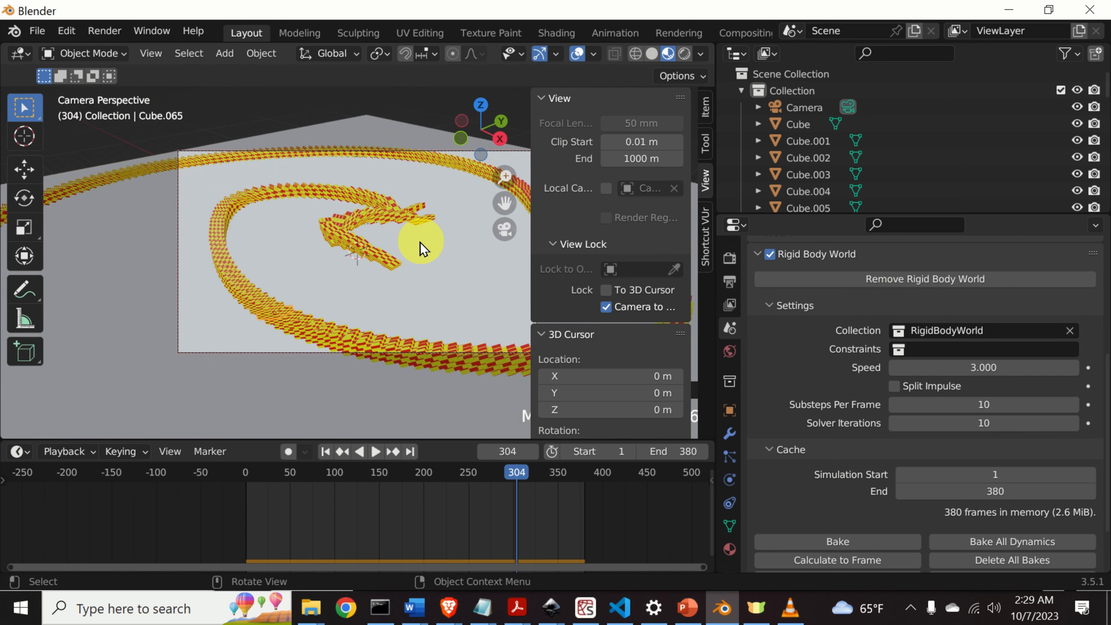
middle_drag(417, 249, 247, 290)
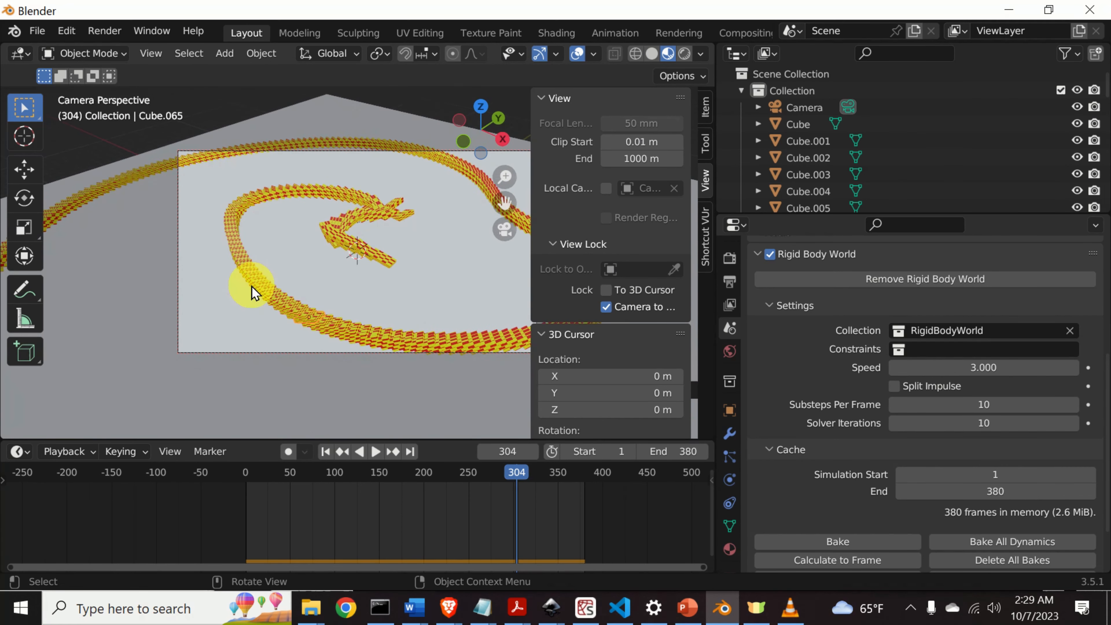
Scrub back to frame 3, collapse the View and 3D Cursor settings, and widen the 3D viewport
drag(514, 479, 248, 473)
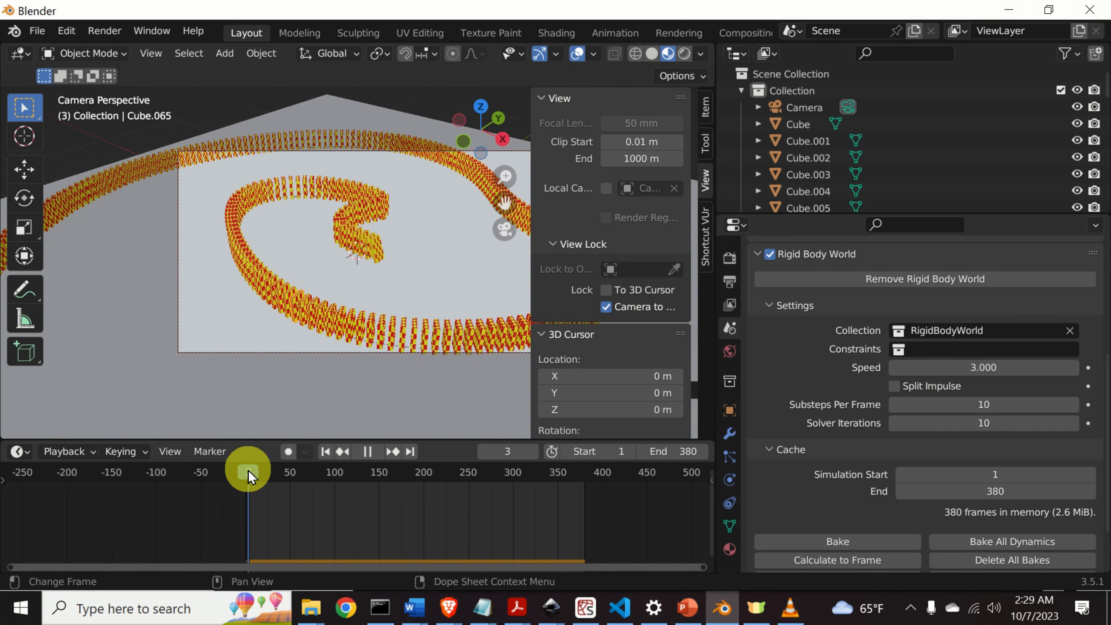
click(541, 100)
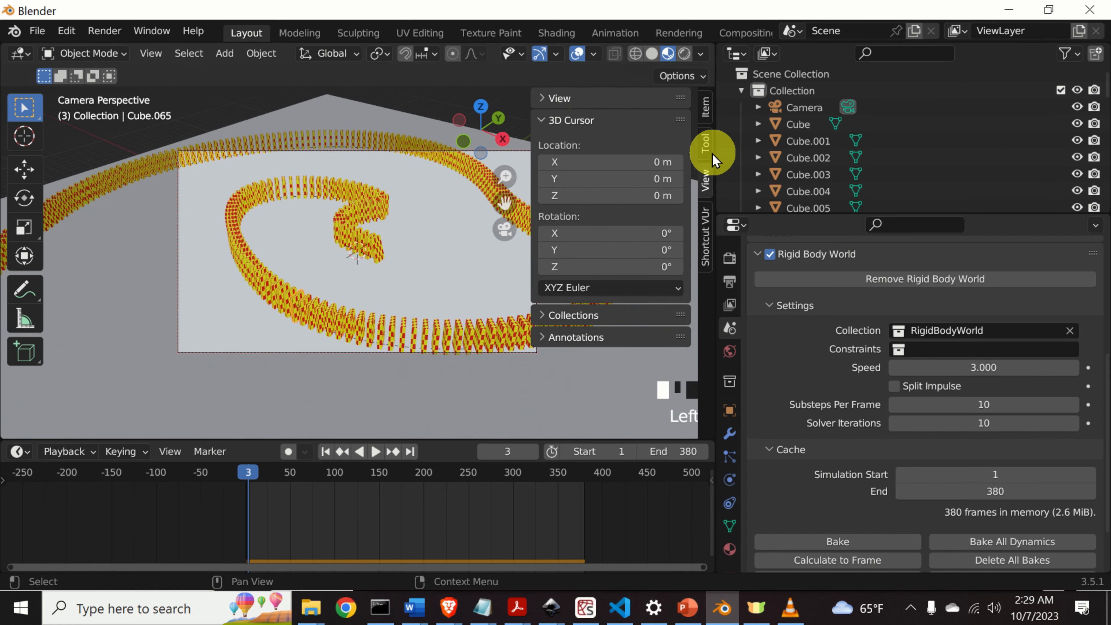
drag(714, 152, 923, 158)
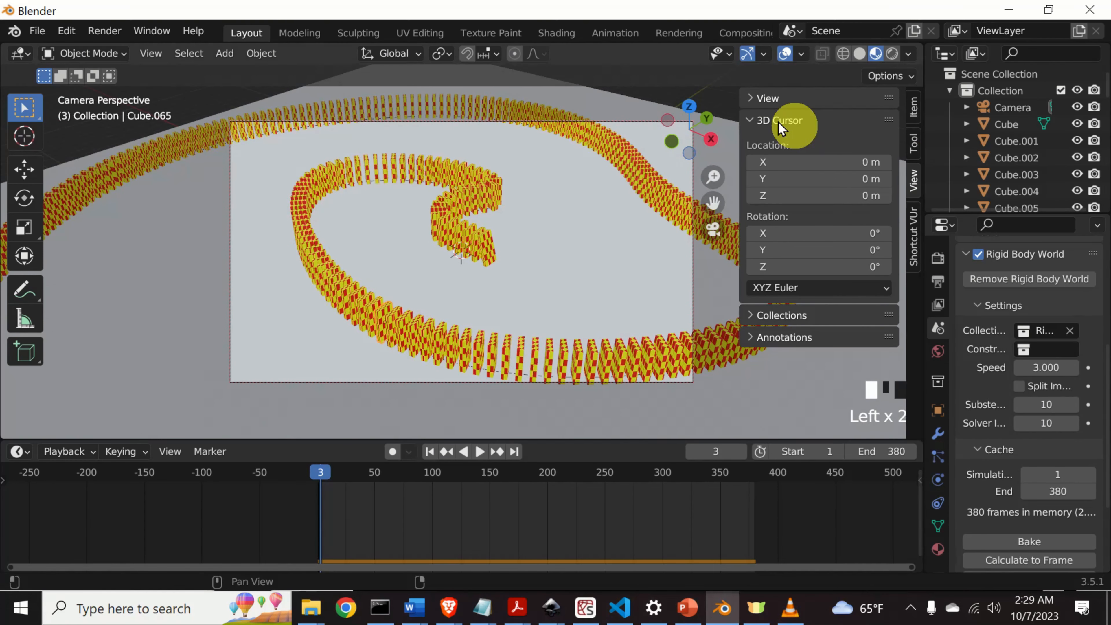
click(751, 123)
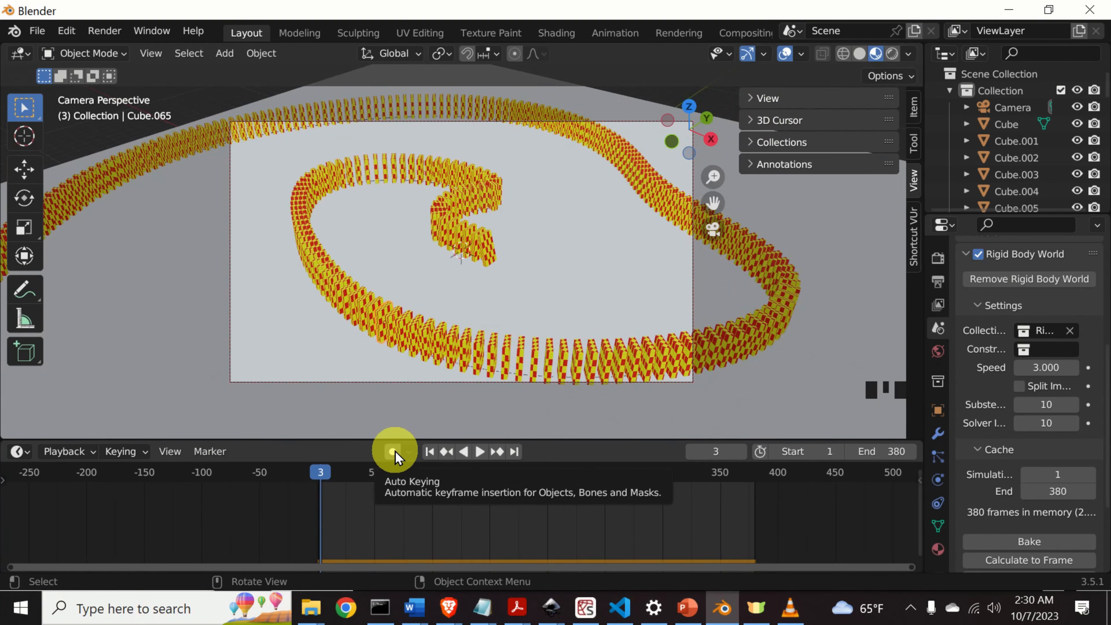
Select the camera at frame 1, enable Auto Keying, and shift the camera view slightly to record its first keyframe
click(318, 470)
key(space)
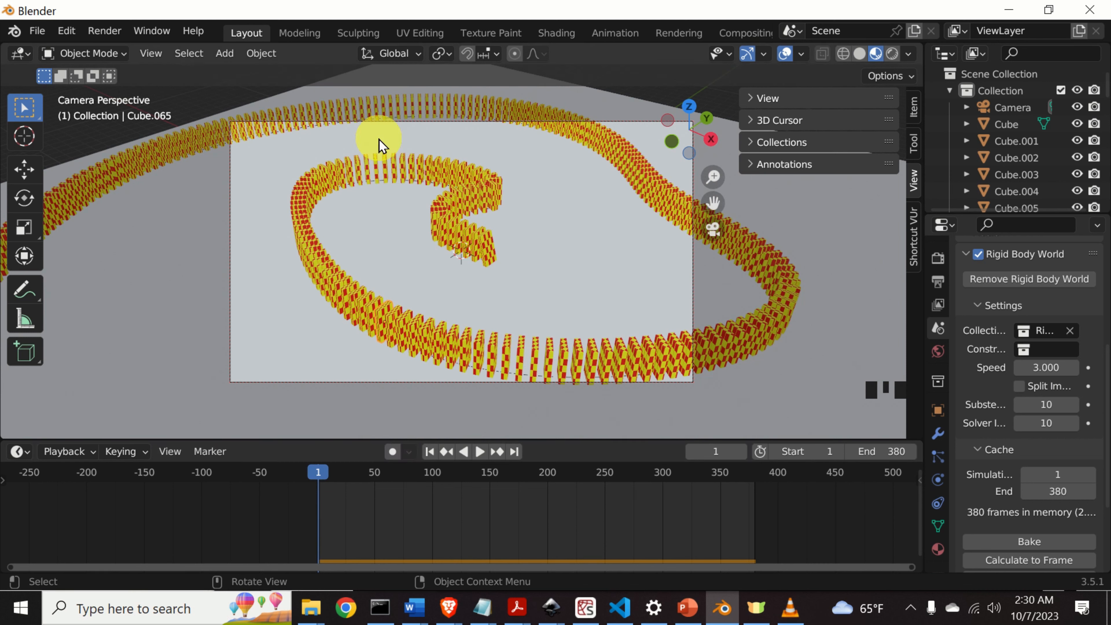
click(396, 120)
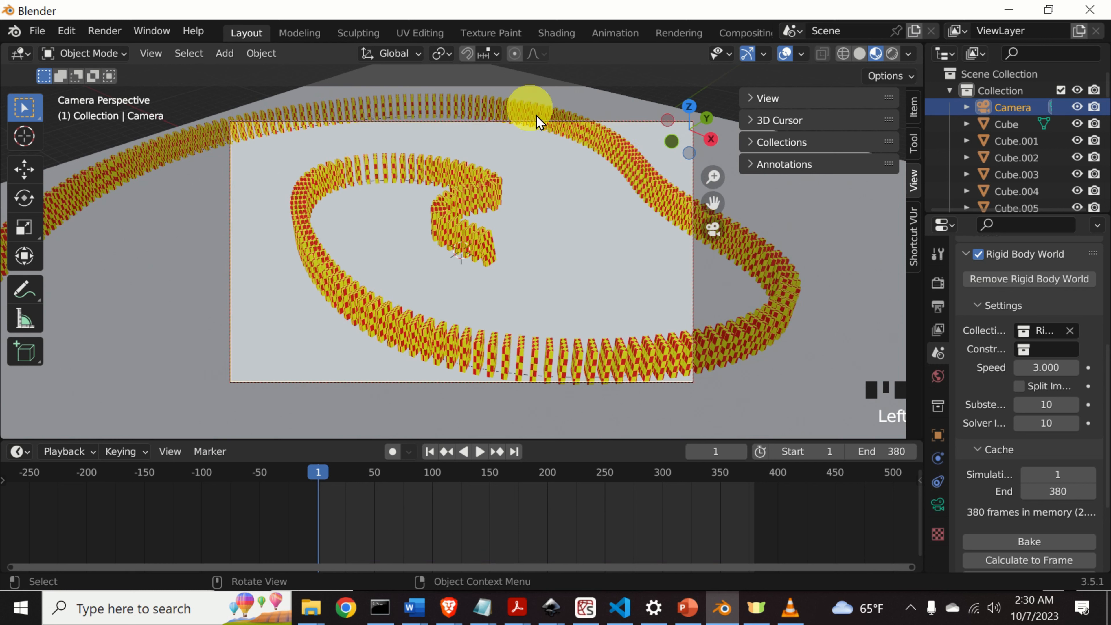
click(392, 451)
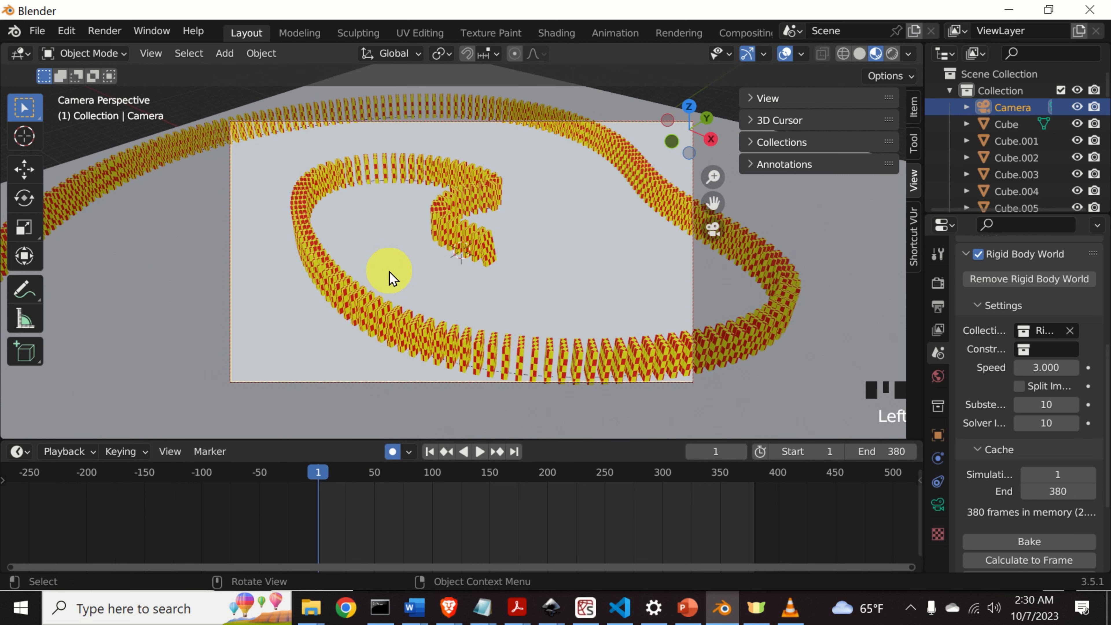
middle_drag(392, 276, 319, 396)
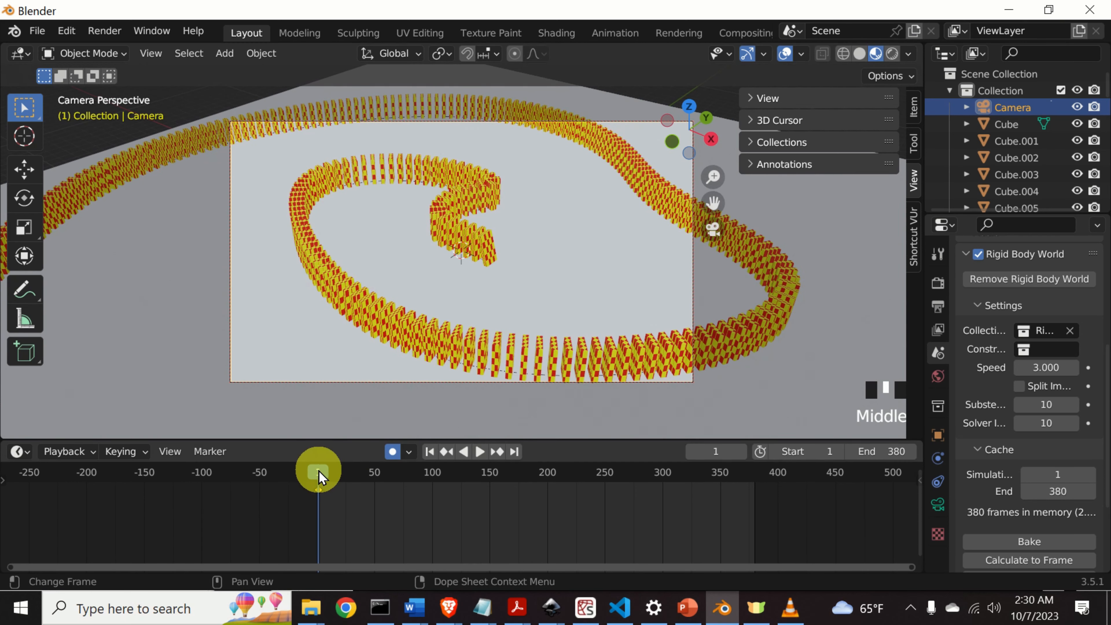
Play the simulation up to frame 120 and nudge the camera view there to record a second camera keyframe
drag(318, 476, 357, 473)
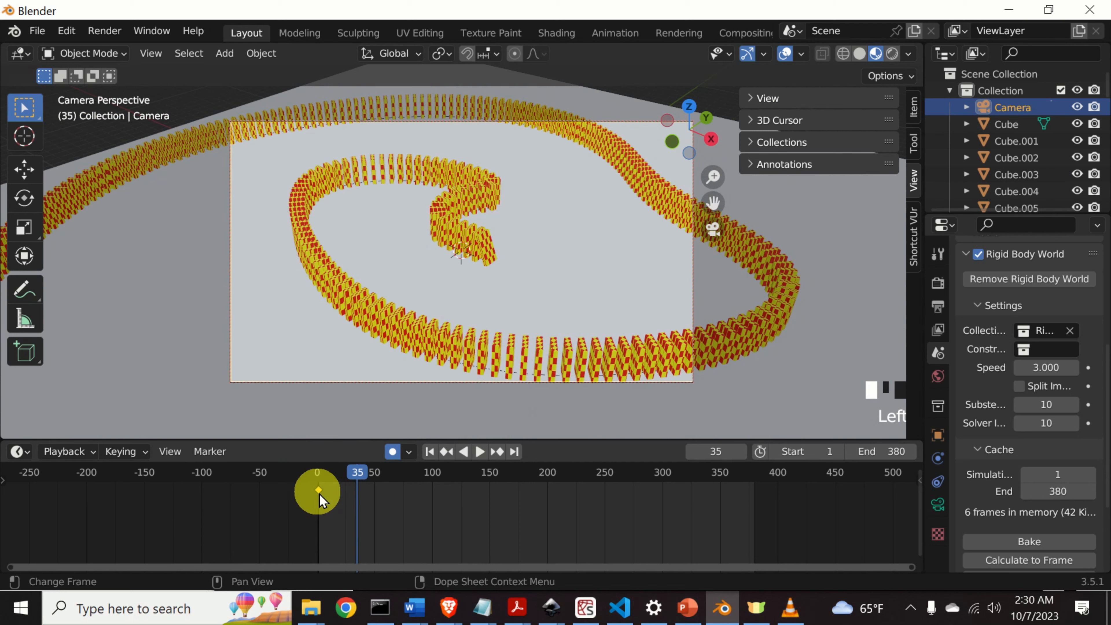
drag(361, 478, 321, 476)
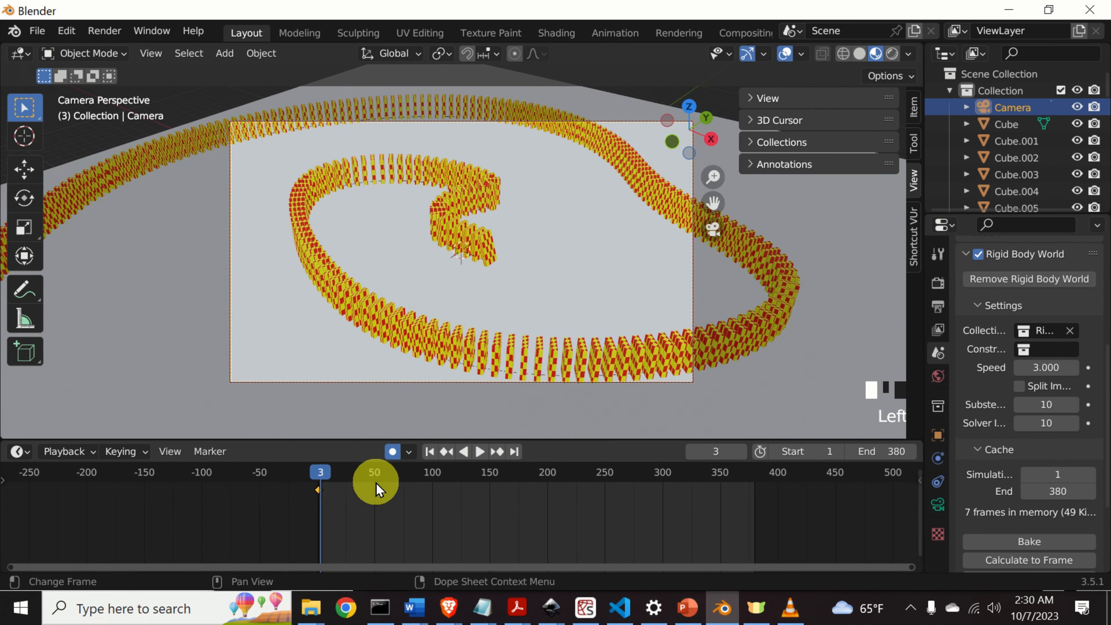
key(space)
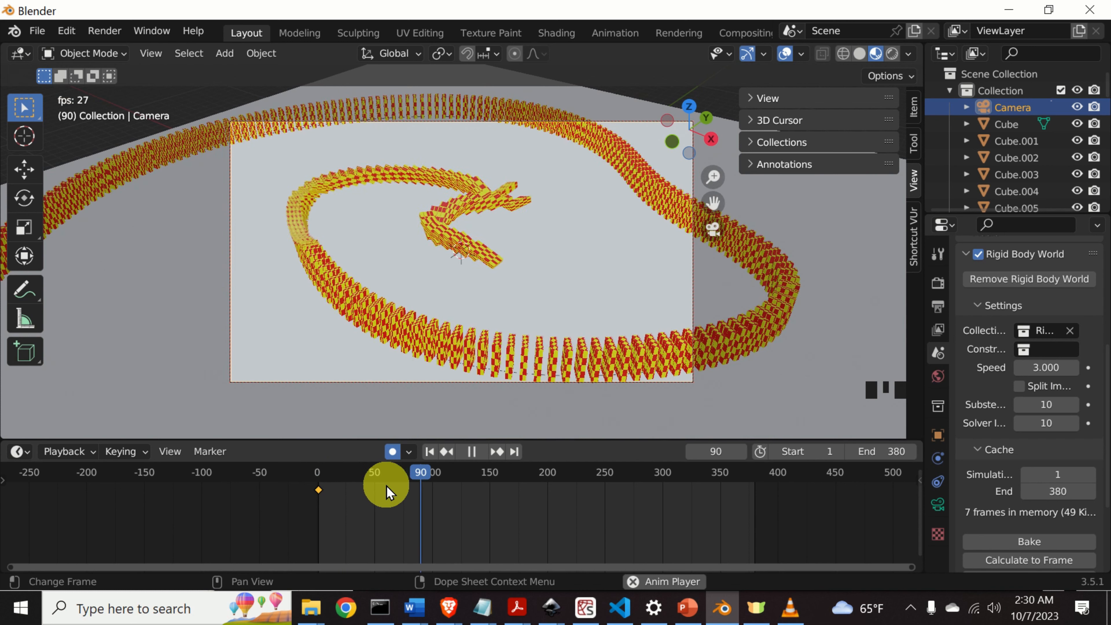
key(space)
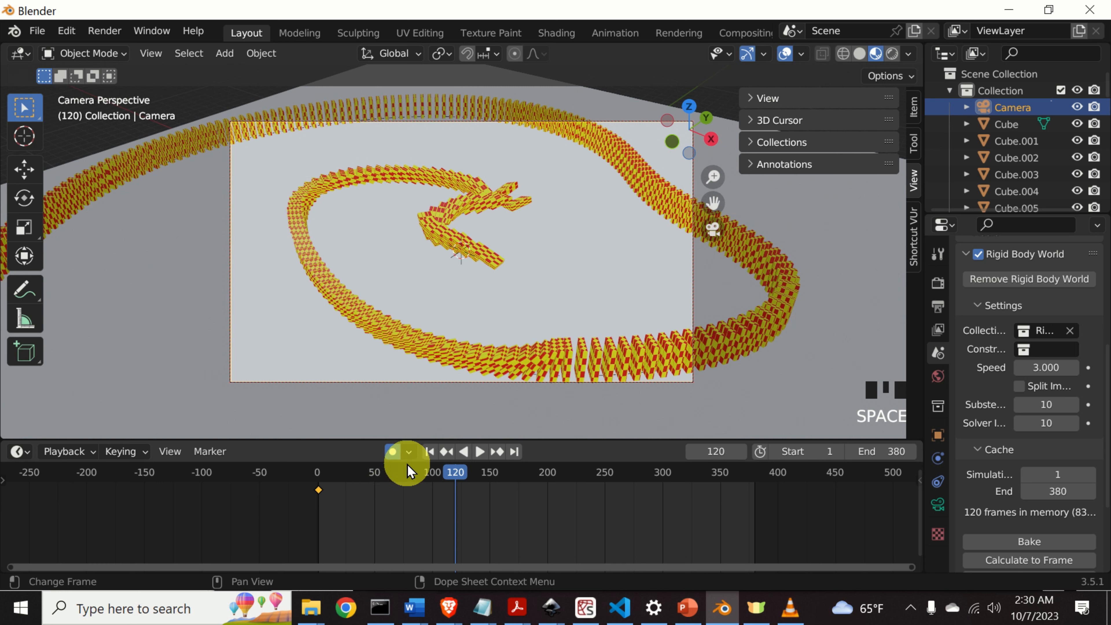
click(393, 452)
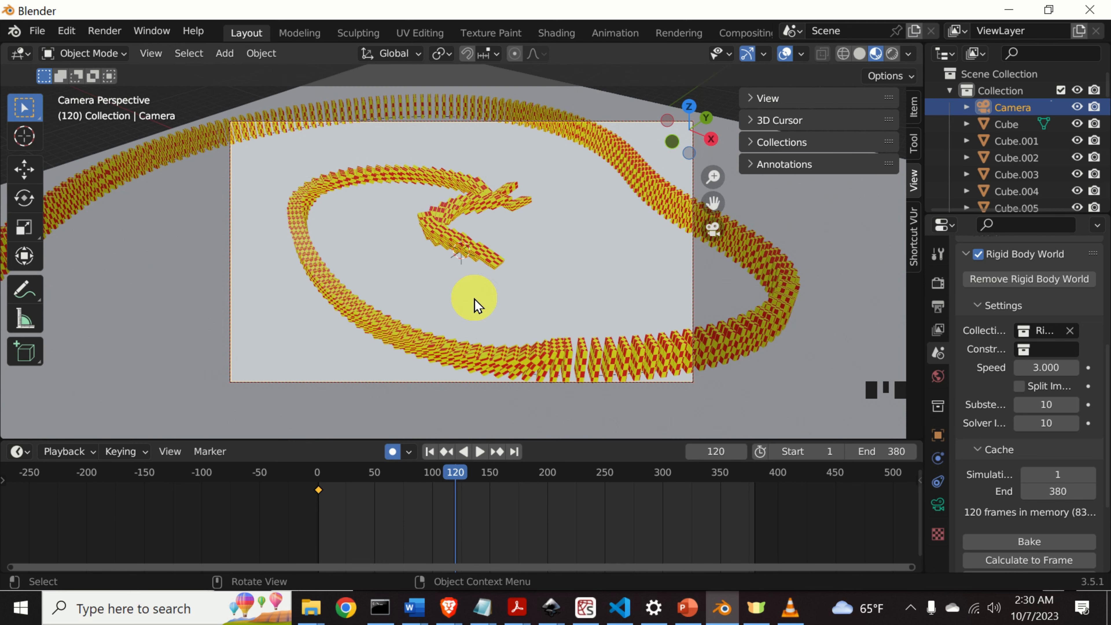
middle_drag(476, 304, 471, 300)
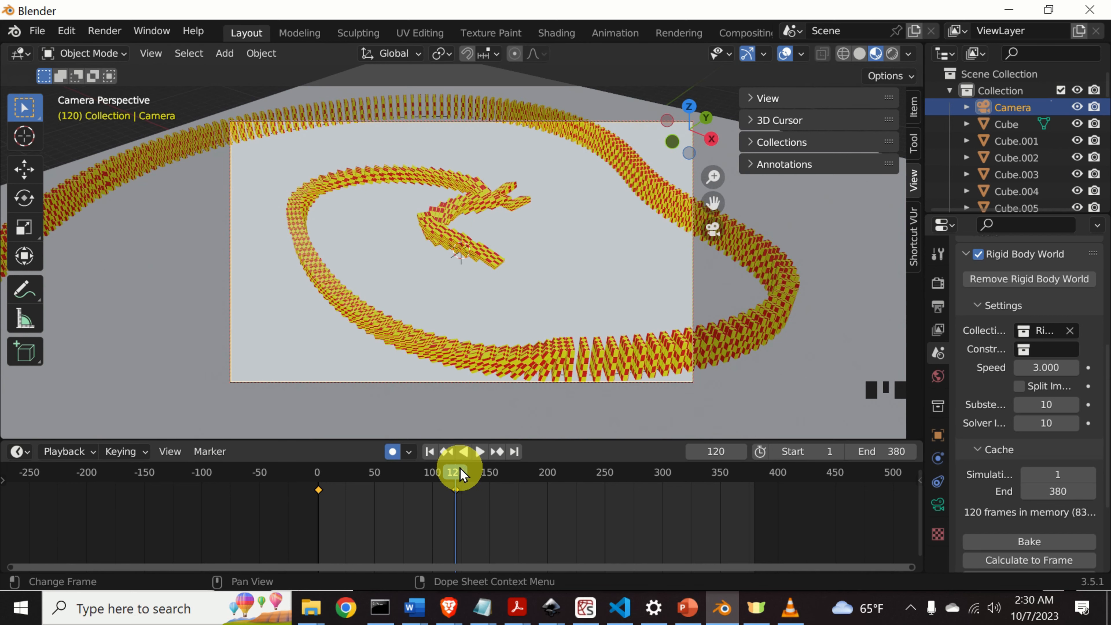
Replay the animation from the start to check the camera movement between the two keyframes, pausing at frame 120
drag(455, 473, 320, 468)
key(space)
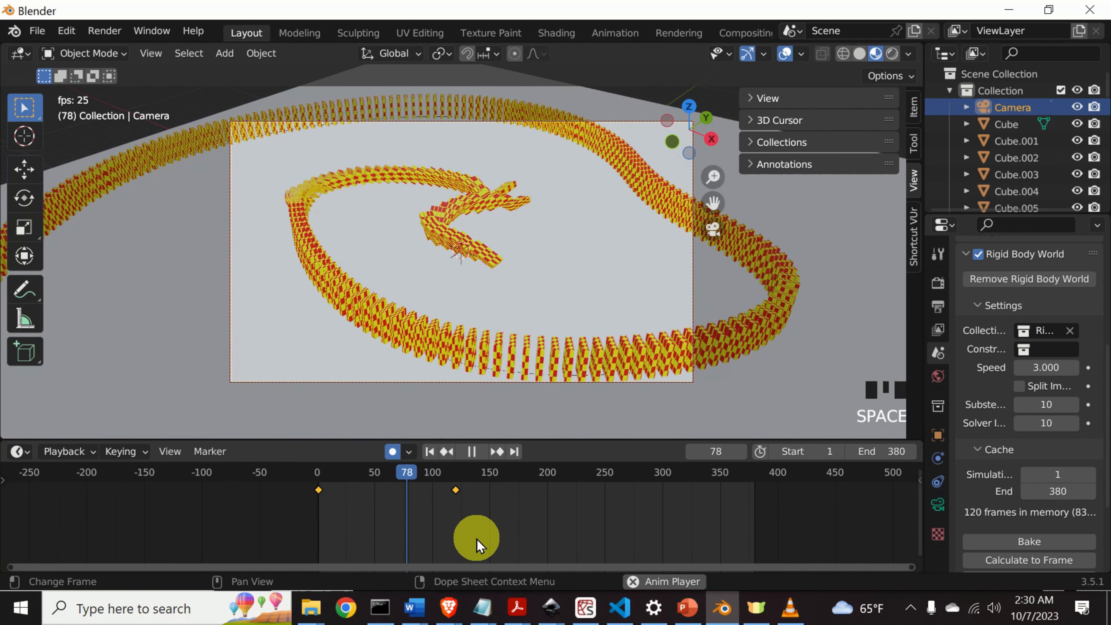
key(space)
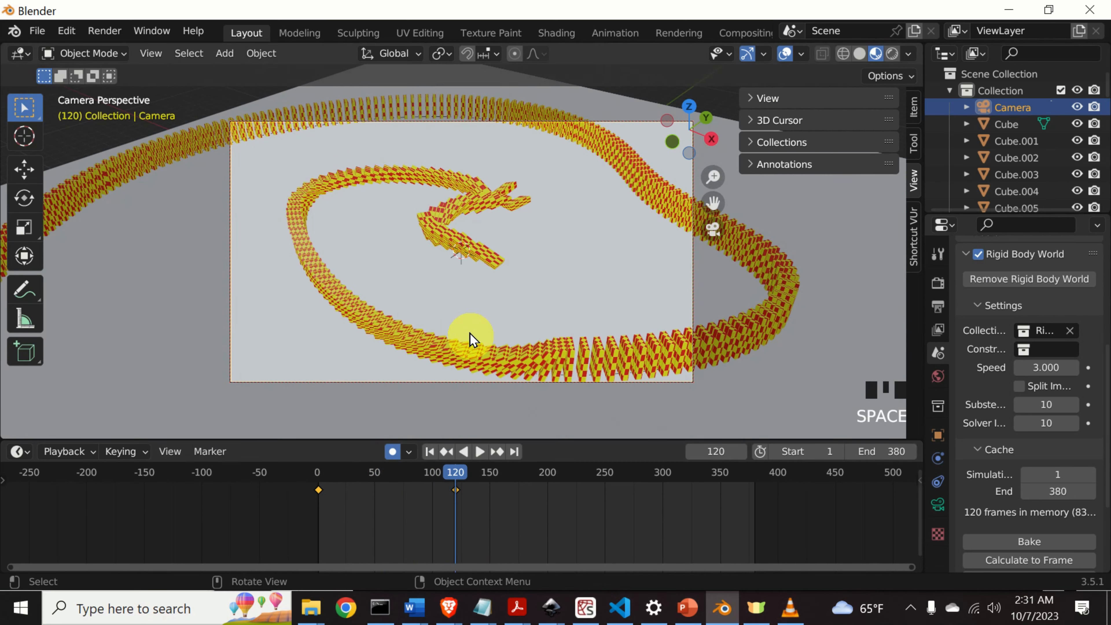
Turn off Auto Keying and resume playback from frame 120
click(354, 390)
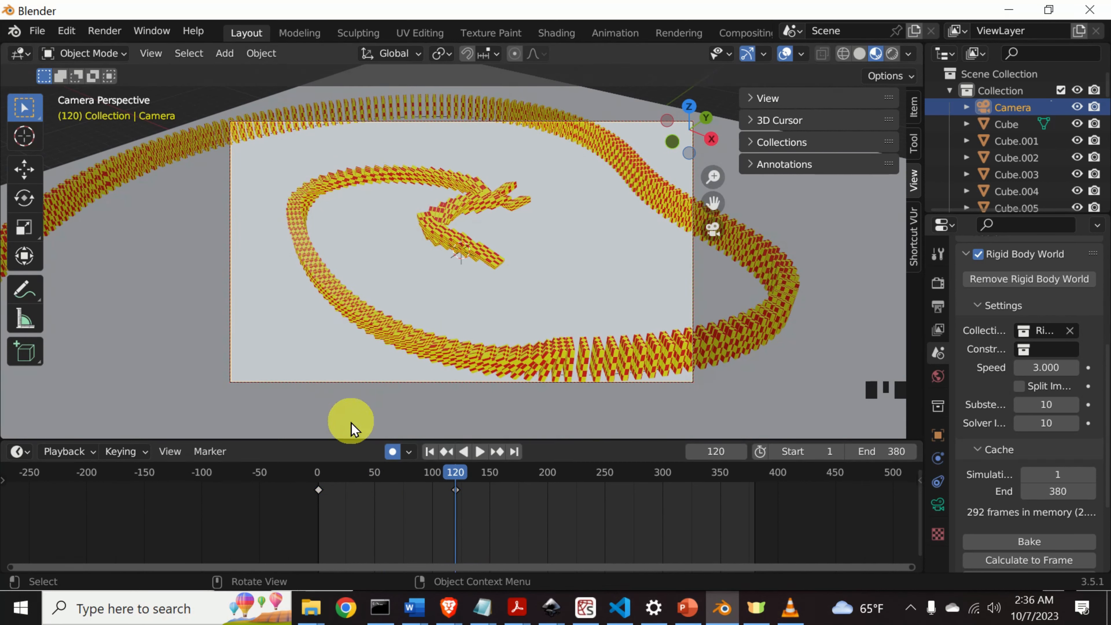
click(392, 451)
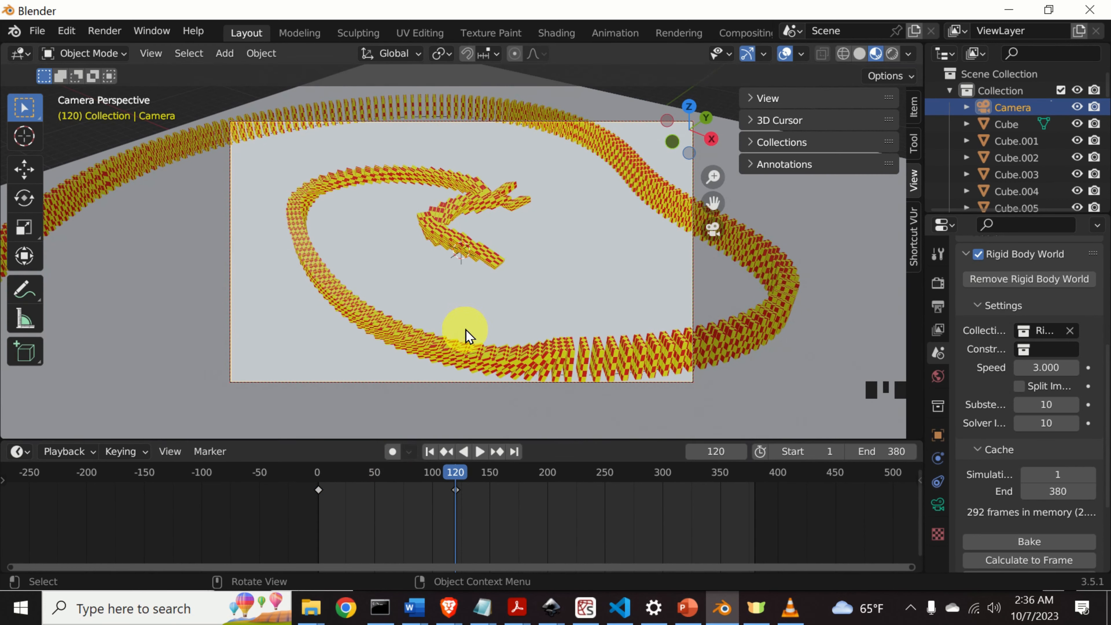
key(space)
key(space)
key(space)
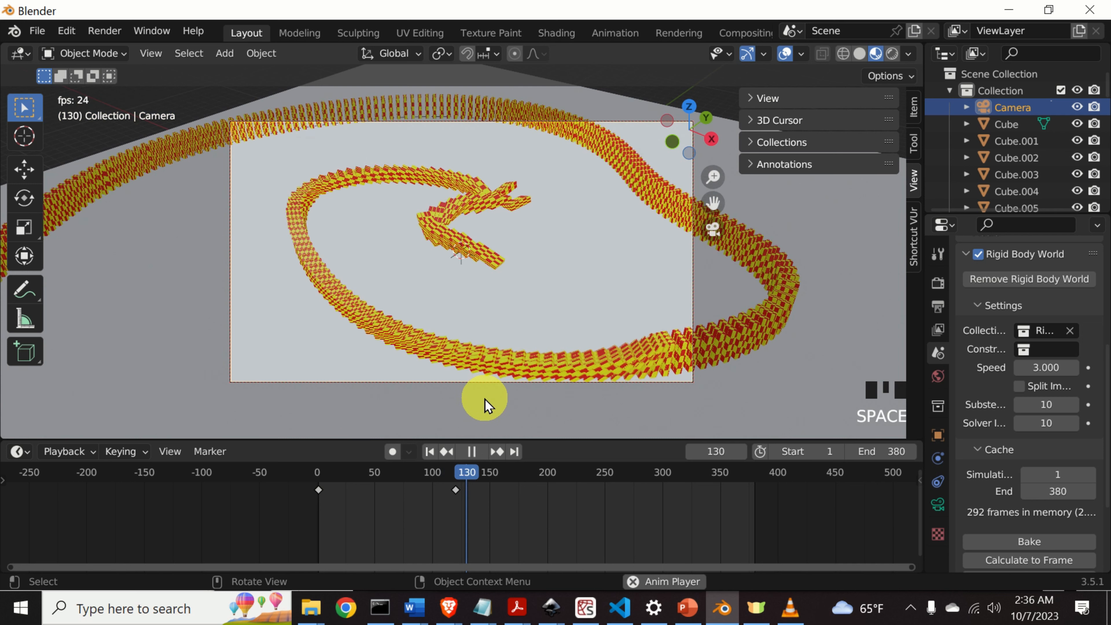
At frame 140, reframe the camera to a lower angle and record a keyframe with Auto Keying, turning Auto Keying off again
key(space)
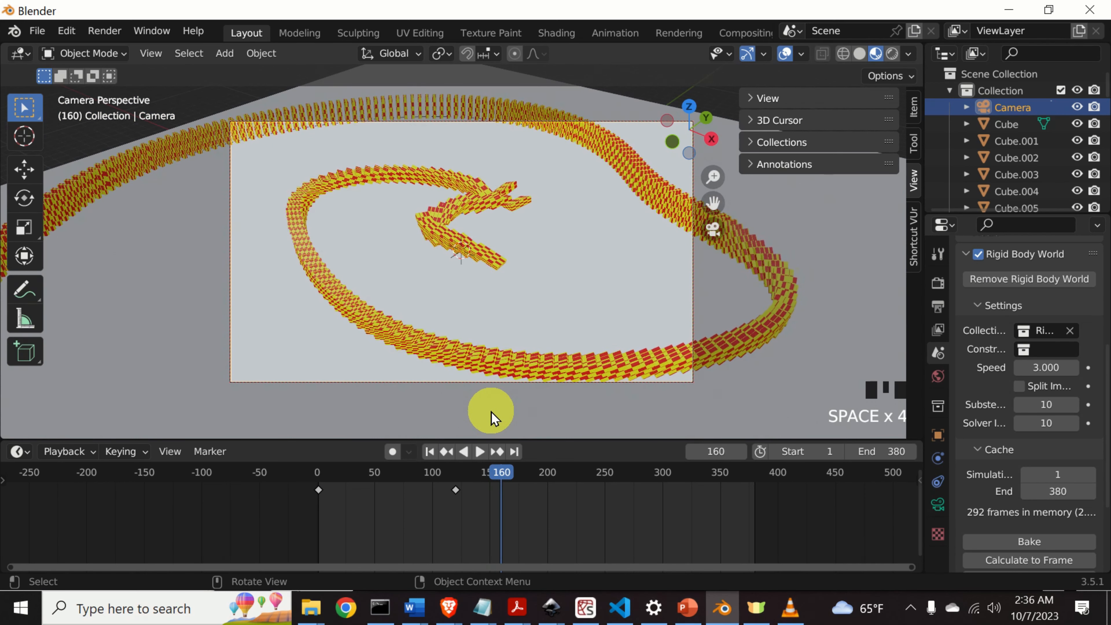
drag(503, 472, 478, 476)
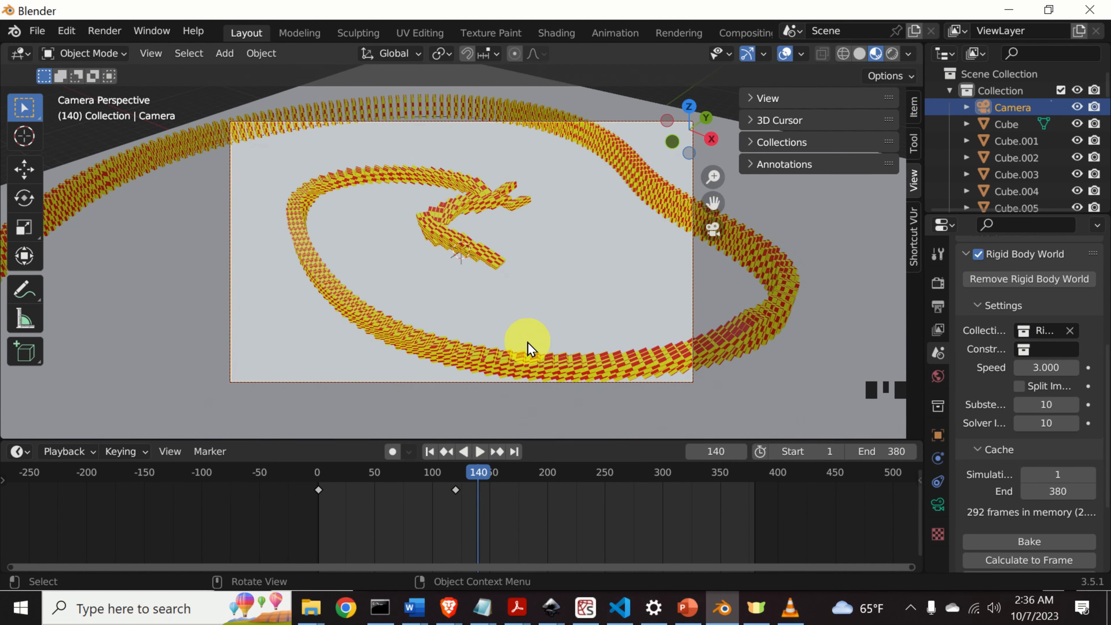
middle_drag(533, 295, 496, 233)
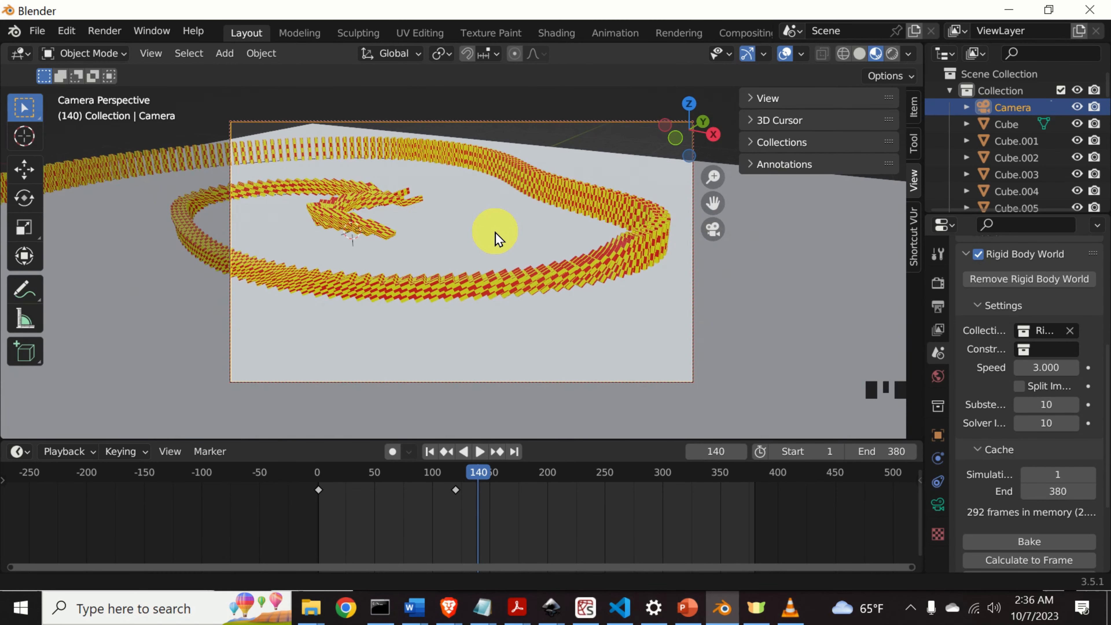
click(393, 452)
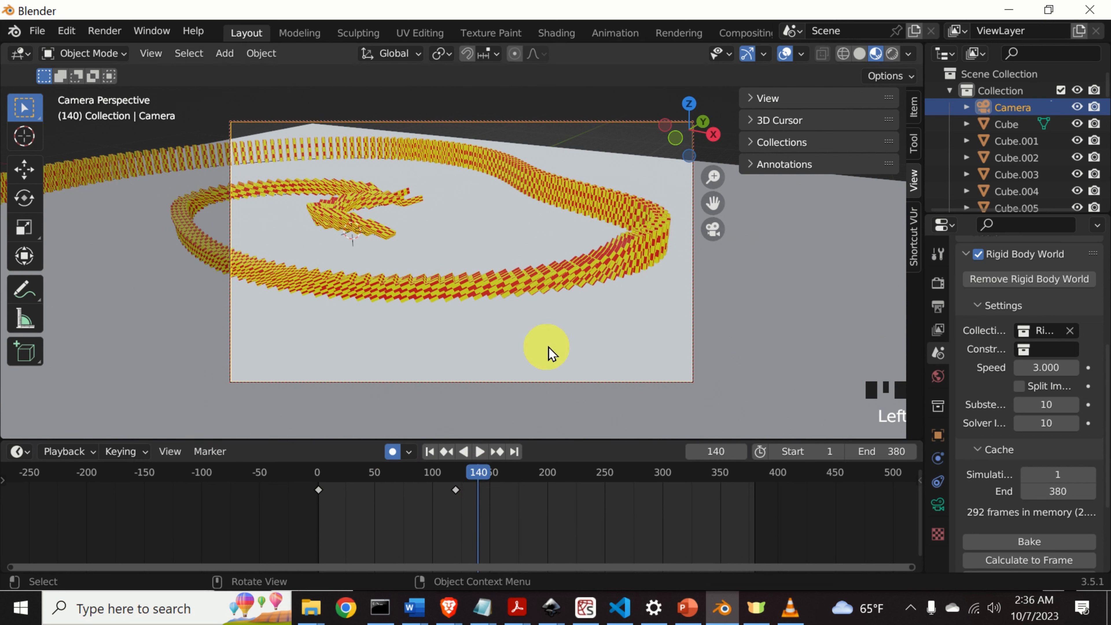
middle_drag(563, 345, 565, 340)
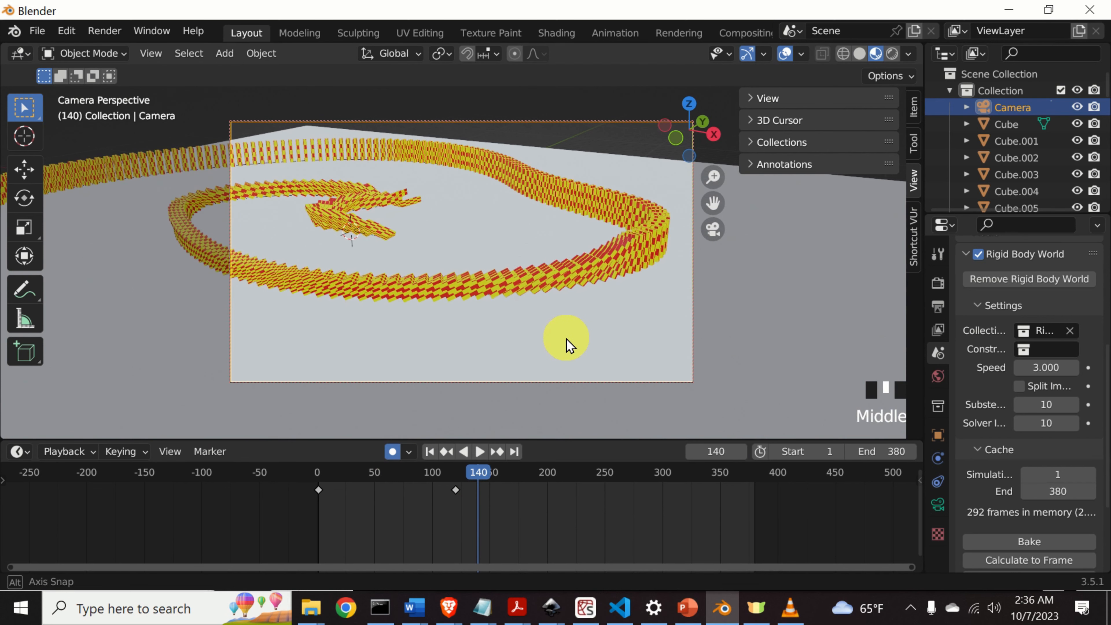
click(393, 453)
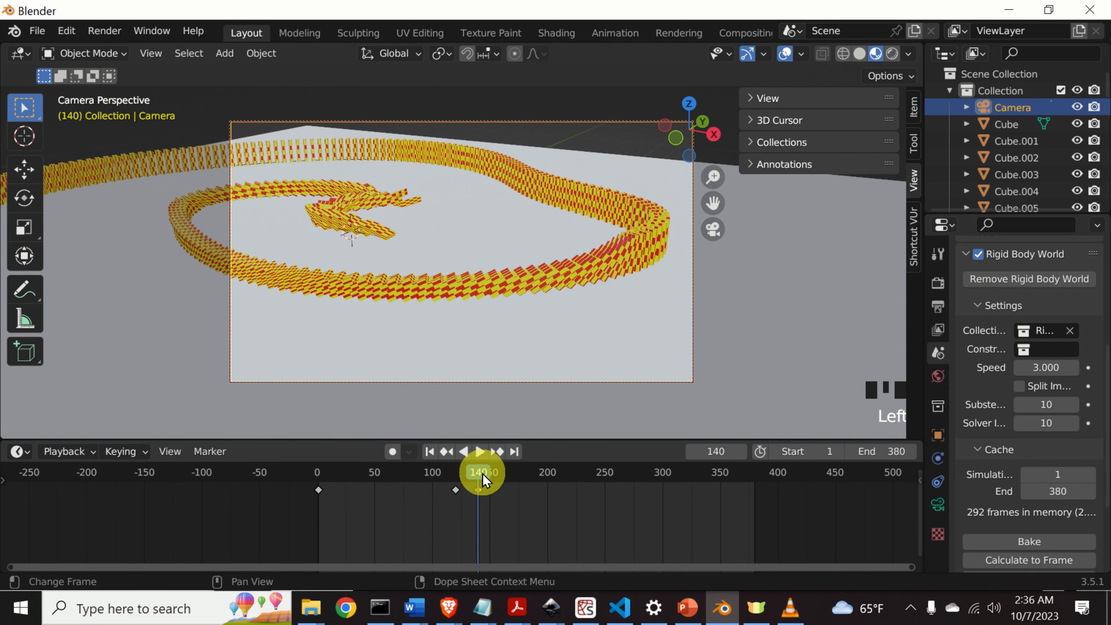
Replay the animation from the start to check the camera movement through the frame 140 keyframe, pausing at frame 178
drag(470, 479, 318, 480)
key(space)
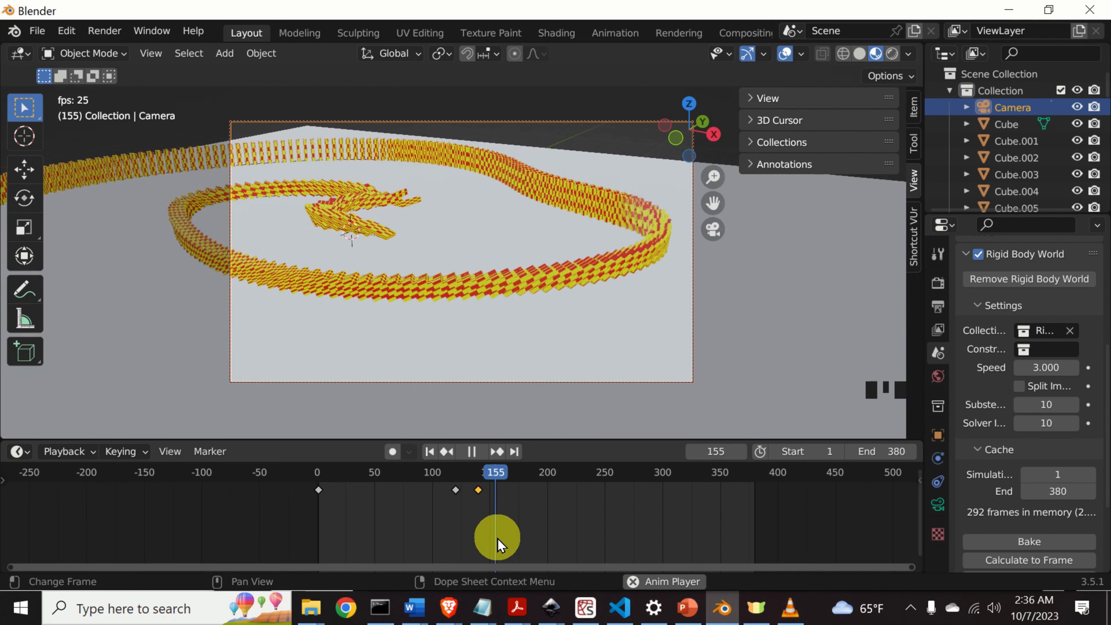
key(space)
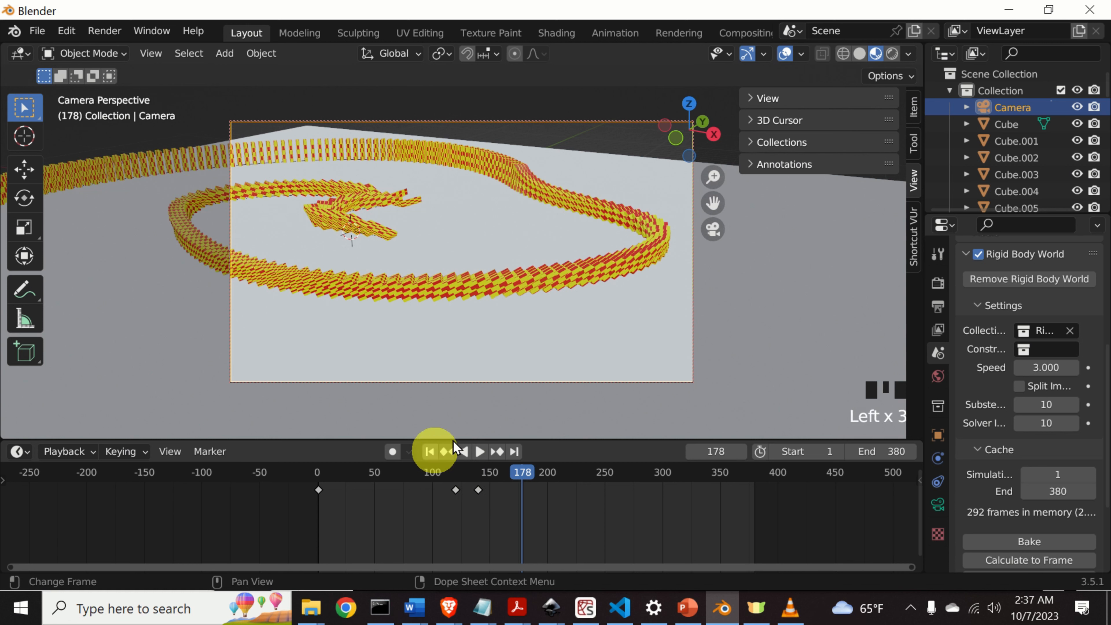
At frame 165, swing the camera view around the spiral and record a keyframe with Auto Keying, turning Auto Keying off again
middle_drag(625, 310, 520, 298)
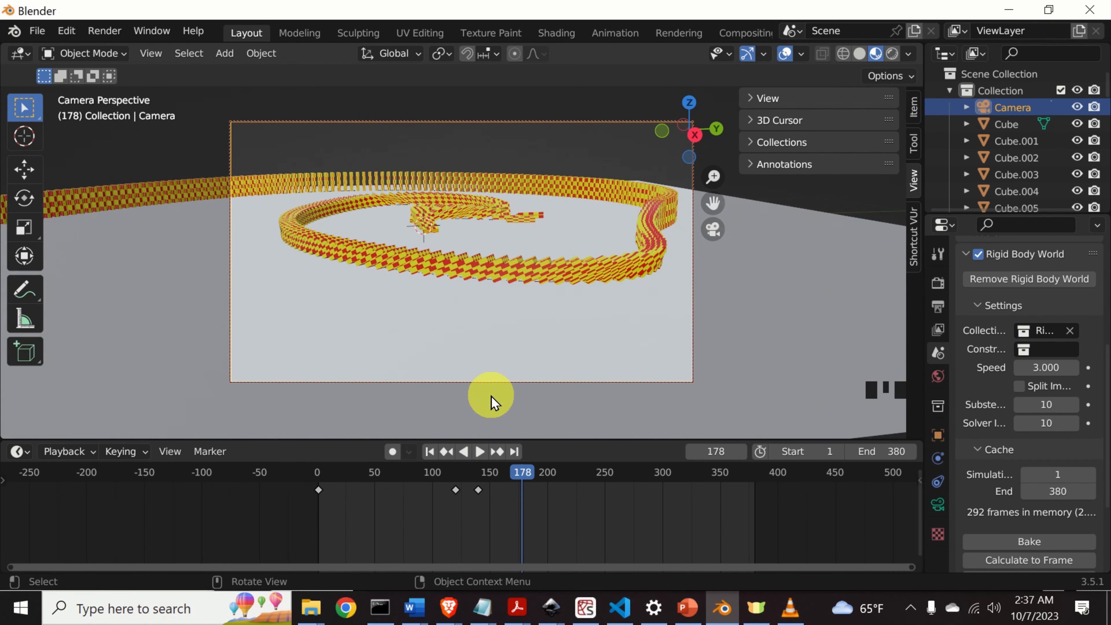
middle_drag(576, 318, 540, 308)
drag(521, 471, 515, 477)
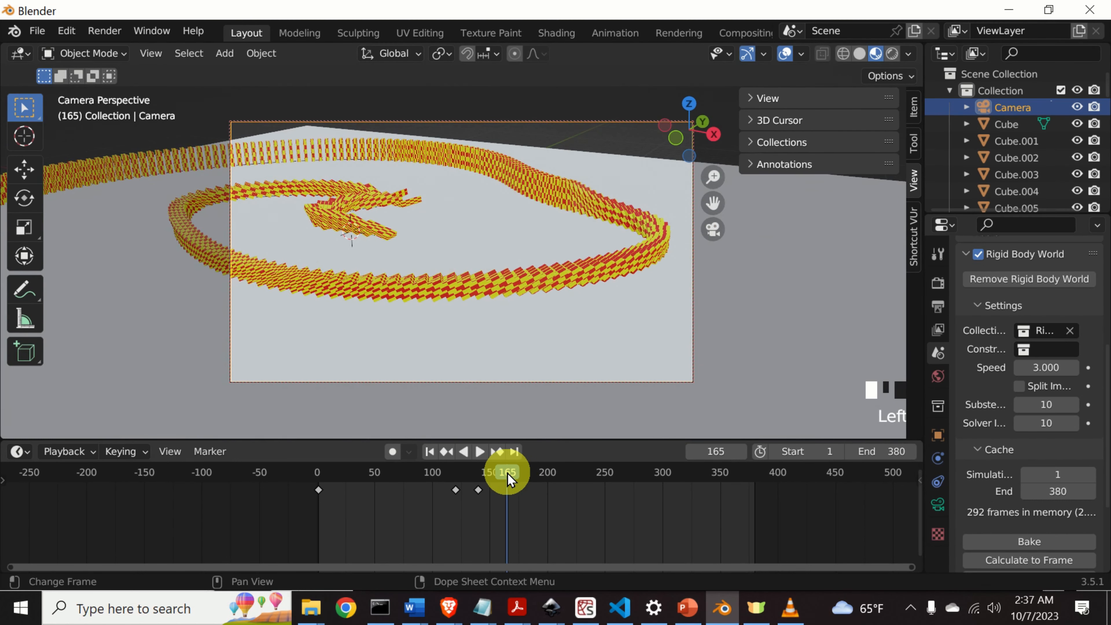
middle_drag(545, 258, 323, 231)
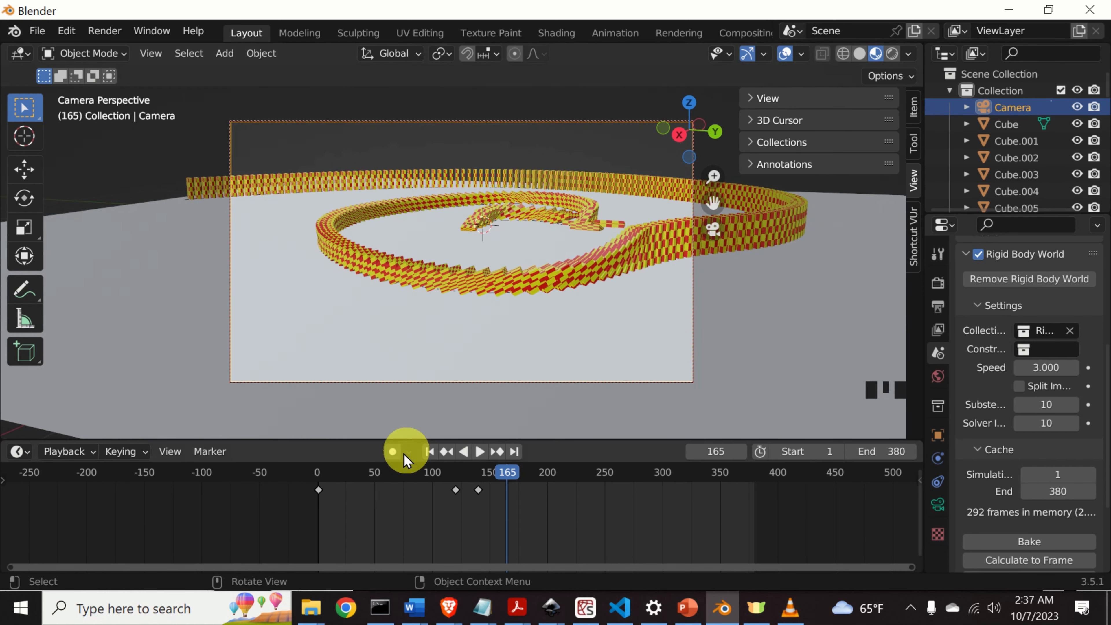
click(392, 452)
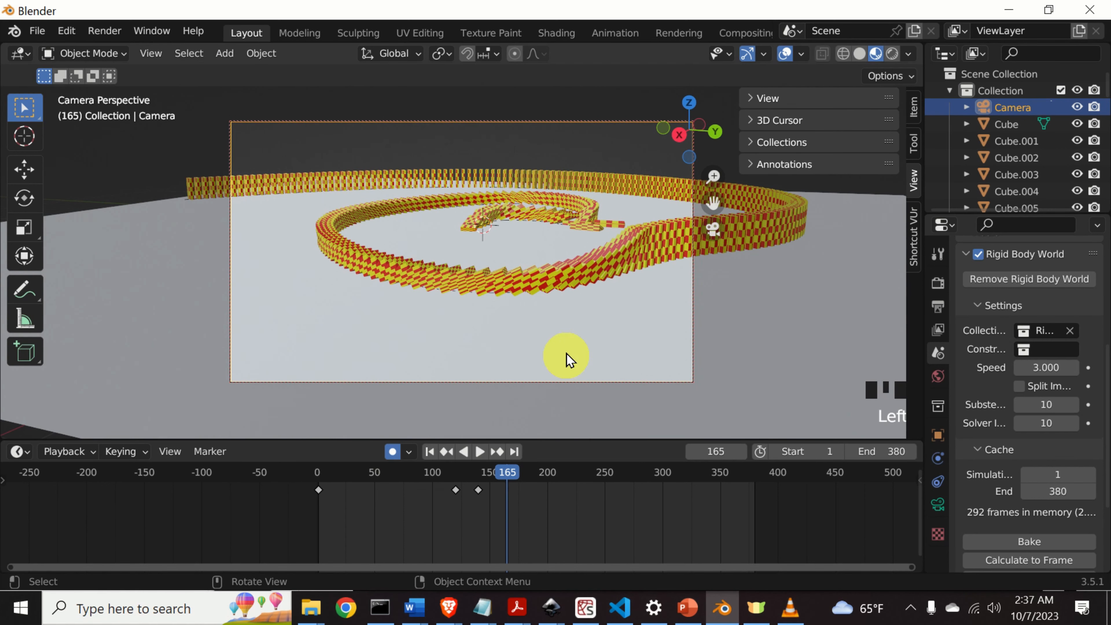
middle_drag(573, 344, 570, 340)
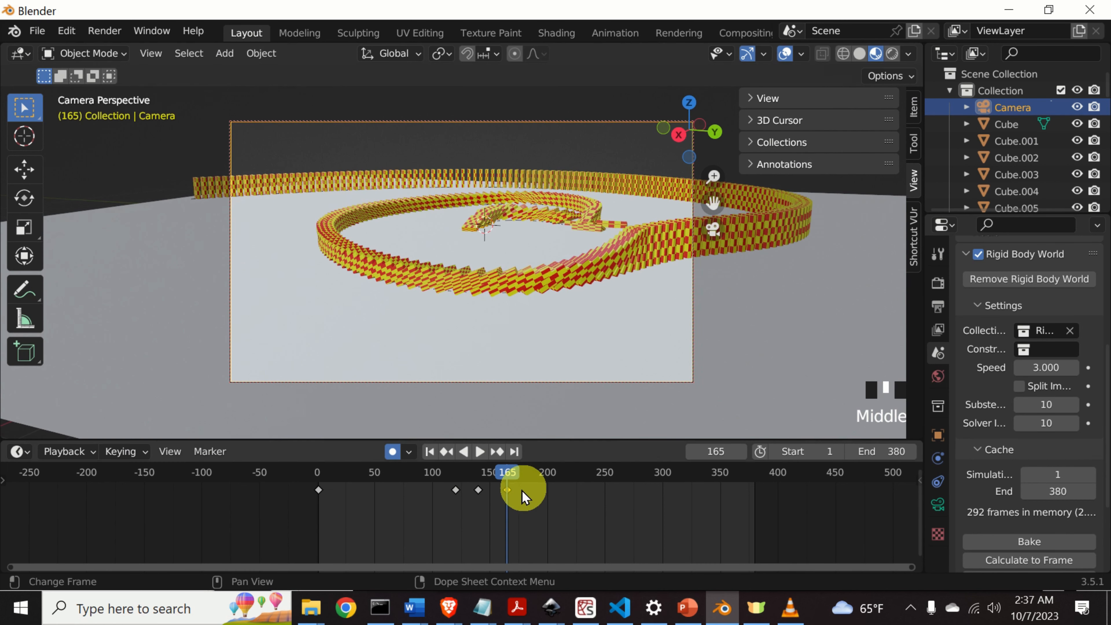
click(391, 452)
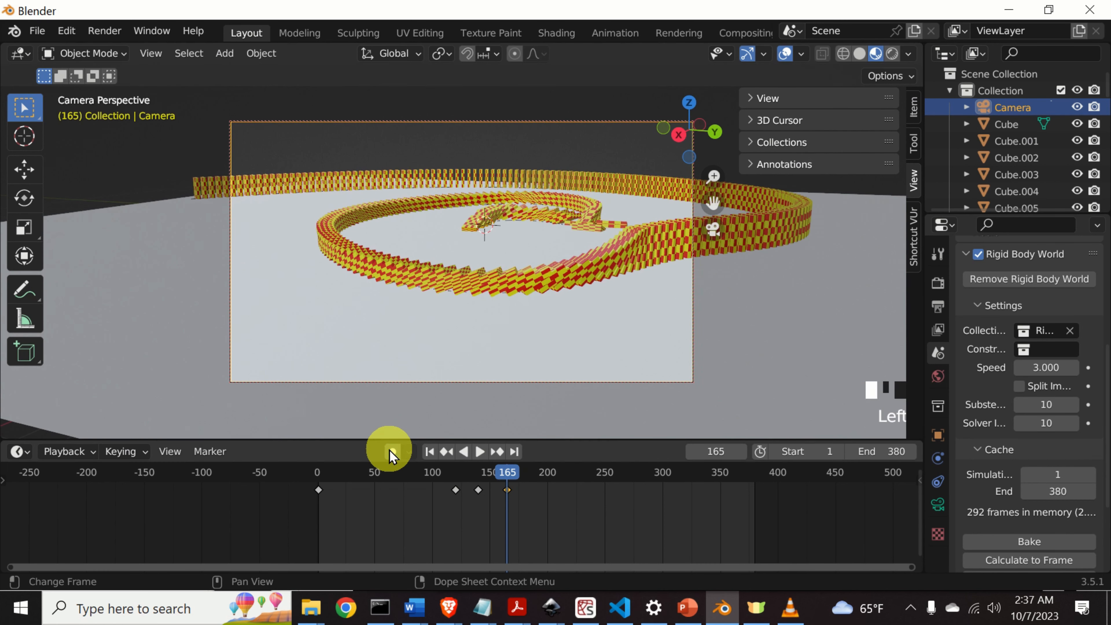
Play the whole animation from the first frame to review the complete keyframed camera path
mouse_move(510, 484)
mouse_down()
mouse_move(332, 477)
mouse_move(439, 496)
mouse_move(524, 496)
mouse_up()
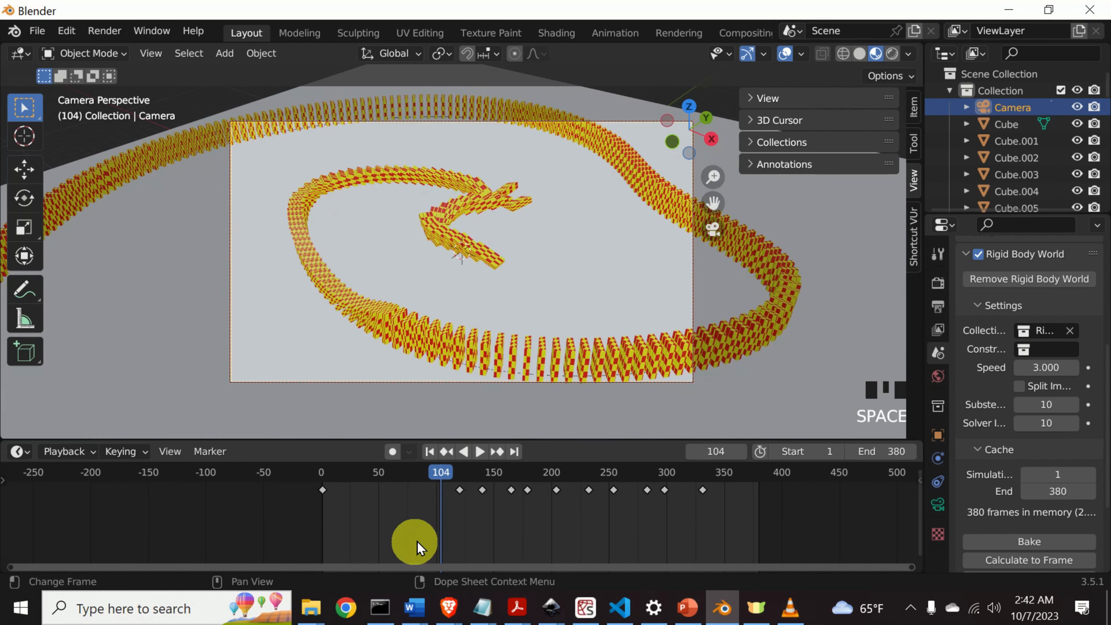
drag(441, 478, 323, 477)
key(space)
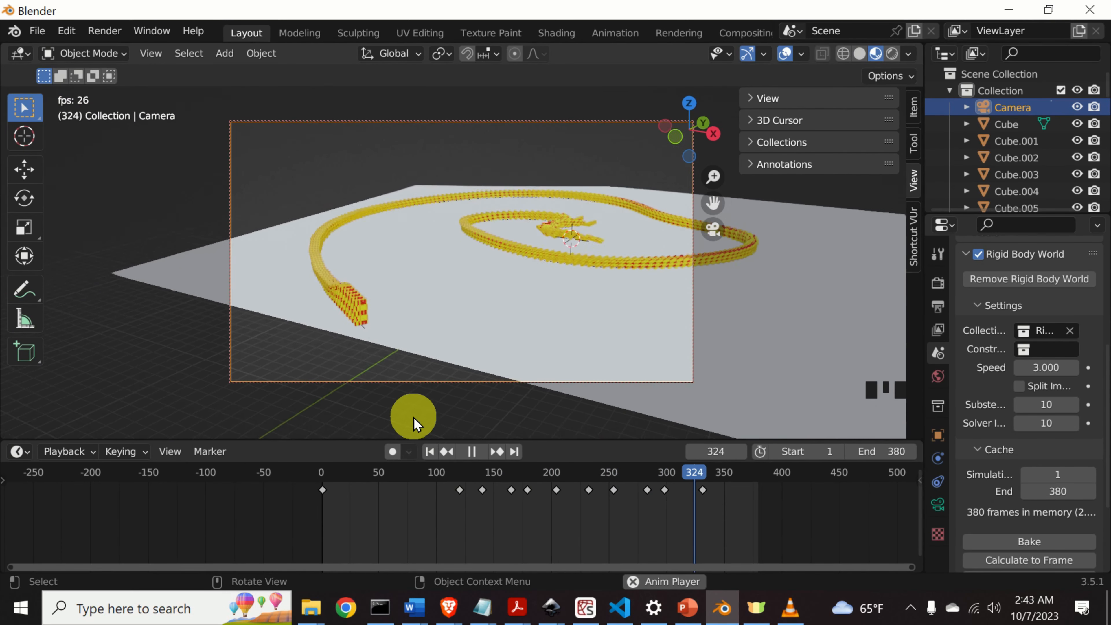
Preview the animation in Rendered shading to check the scene lighting and return to Material Preview shading
click(892, 54)
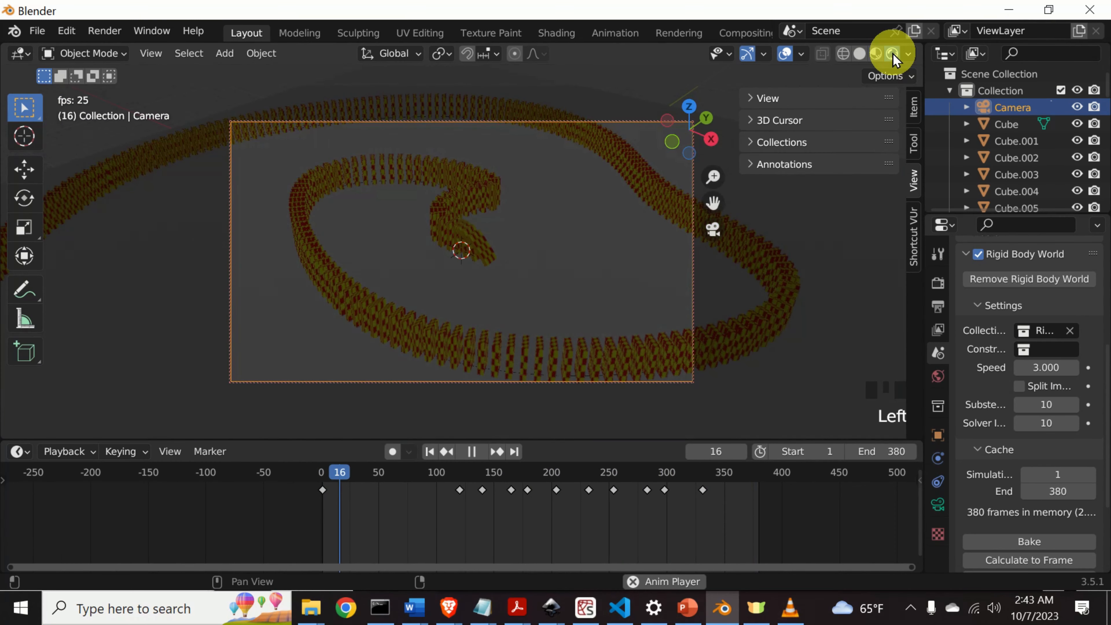
scroll(490, 269, down, 3)
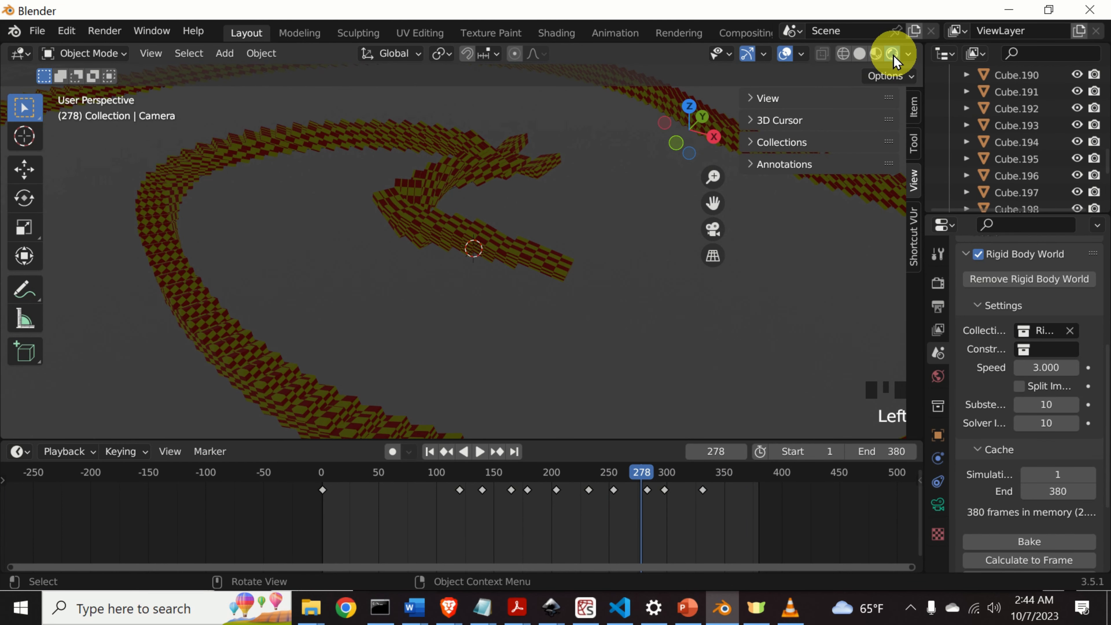
click(877, 55)
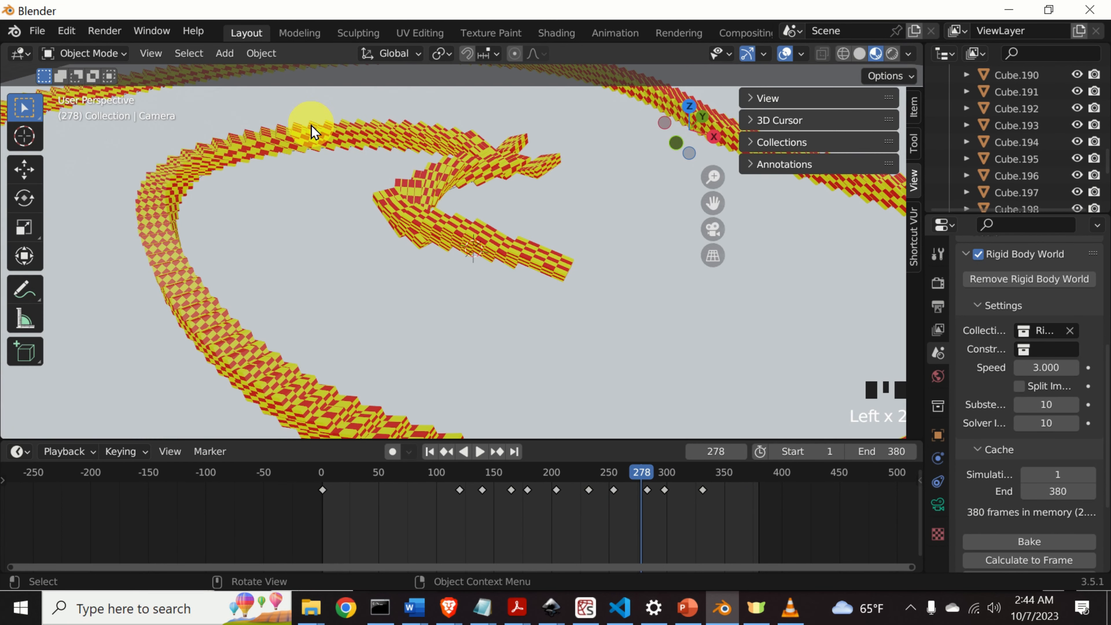
Add a point light to the scene
click(225, 54)
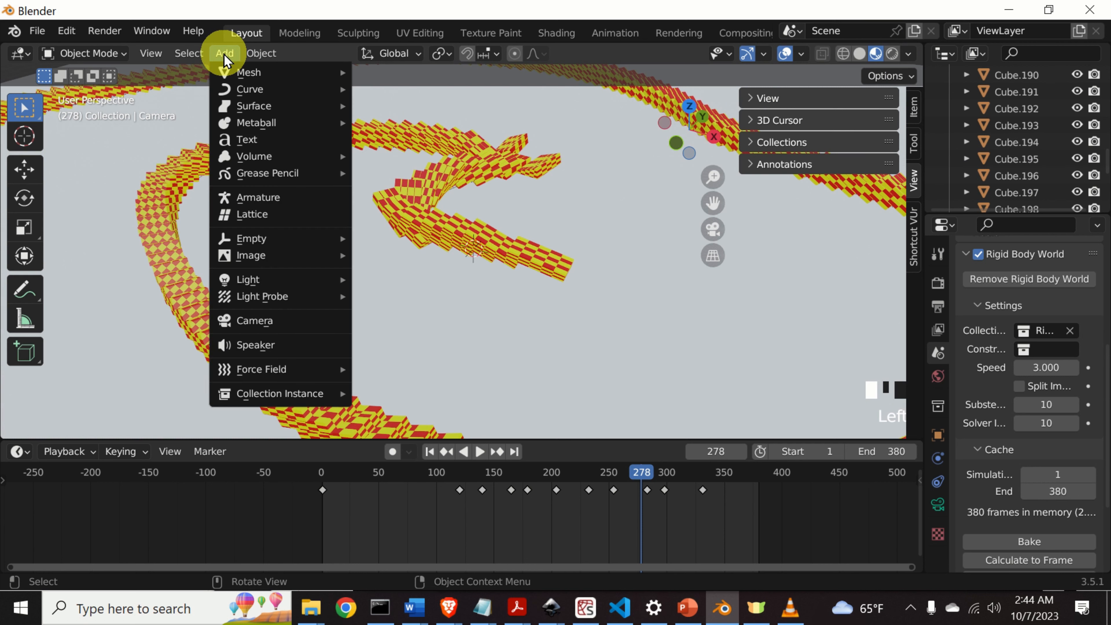
mouse_move(290, 284)
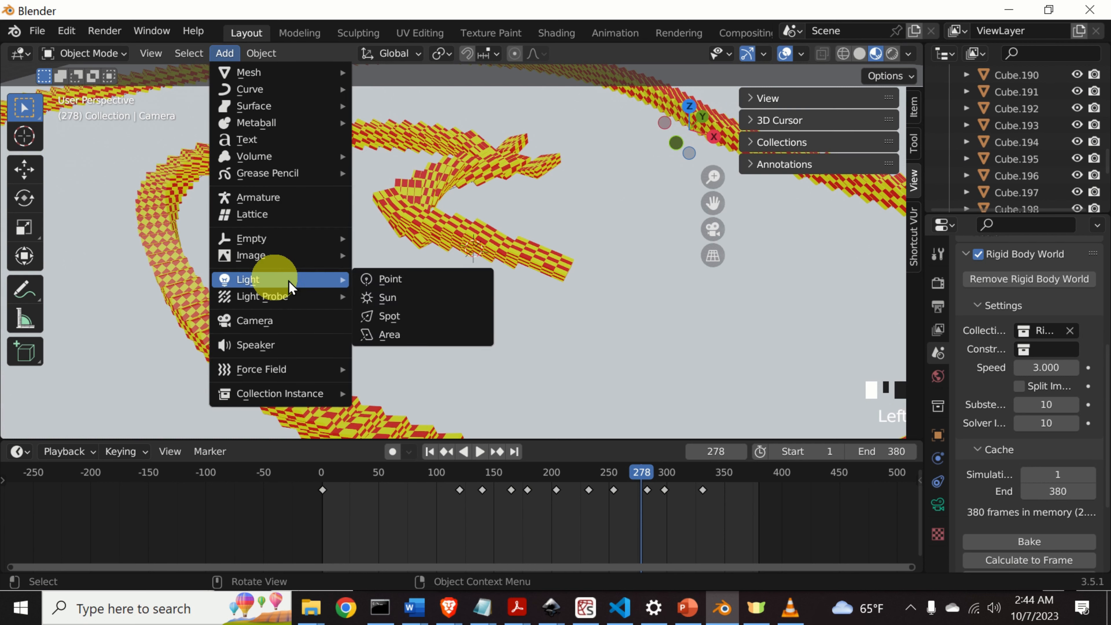
click(396, 280)
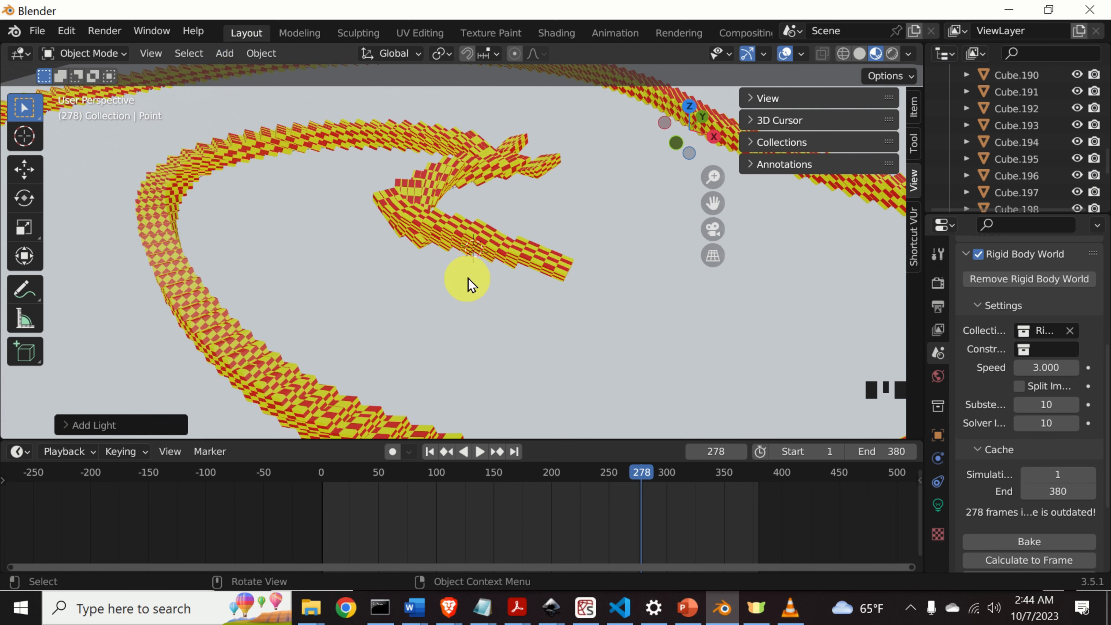
Move the point light with the Transform tool from the spiral's center to high above the far side of the floor plane
scroll(470, 280, up, 4)
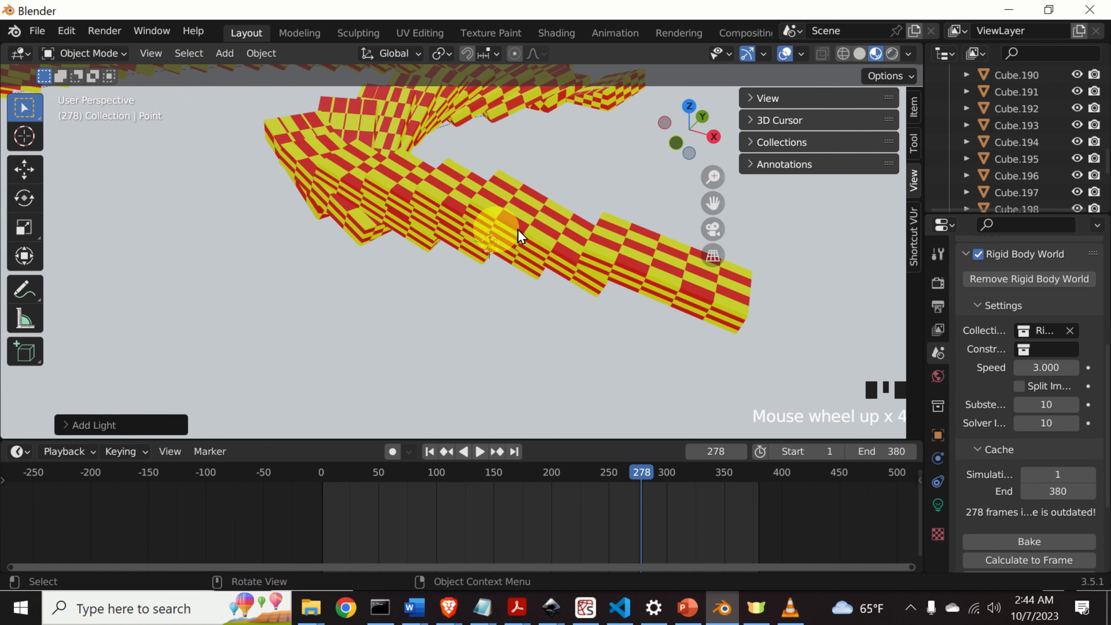
click(25, 255)
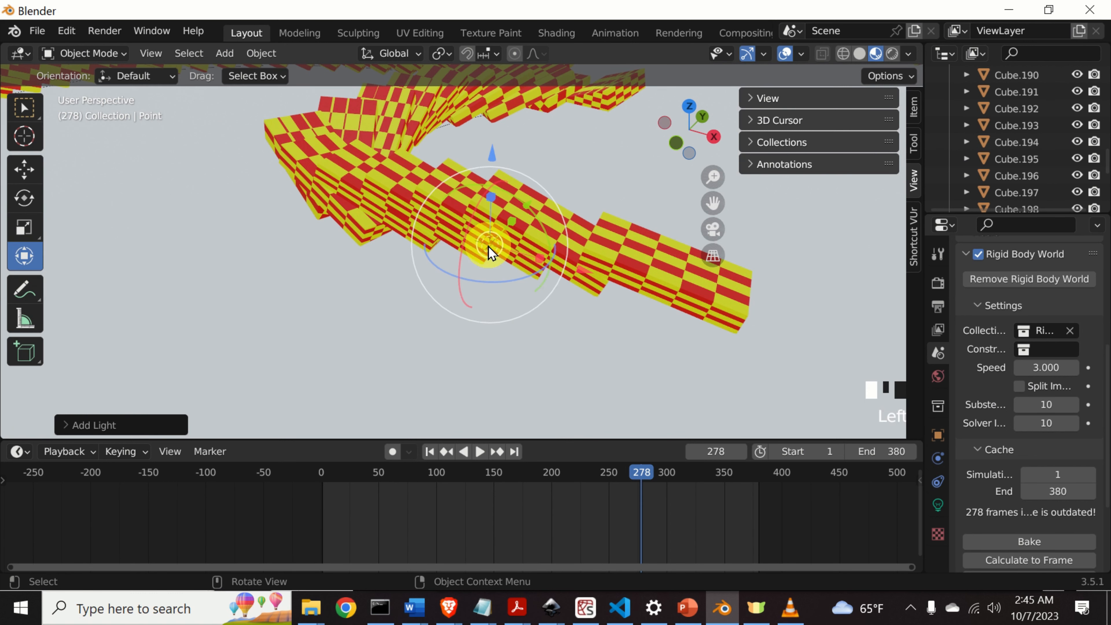
drag(490, 251, 580, 168)
scroll(516, 184, down, 2)
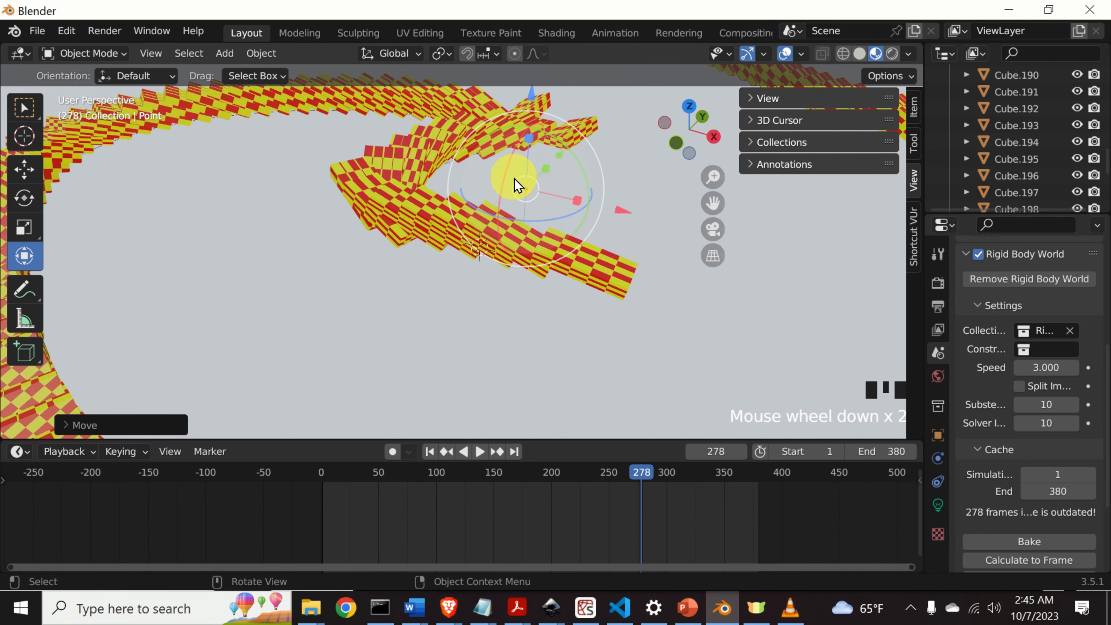
scroll(567, 214, down, 2)
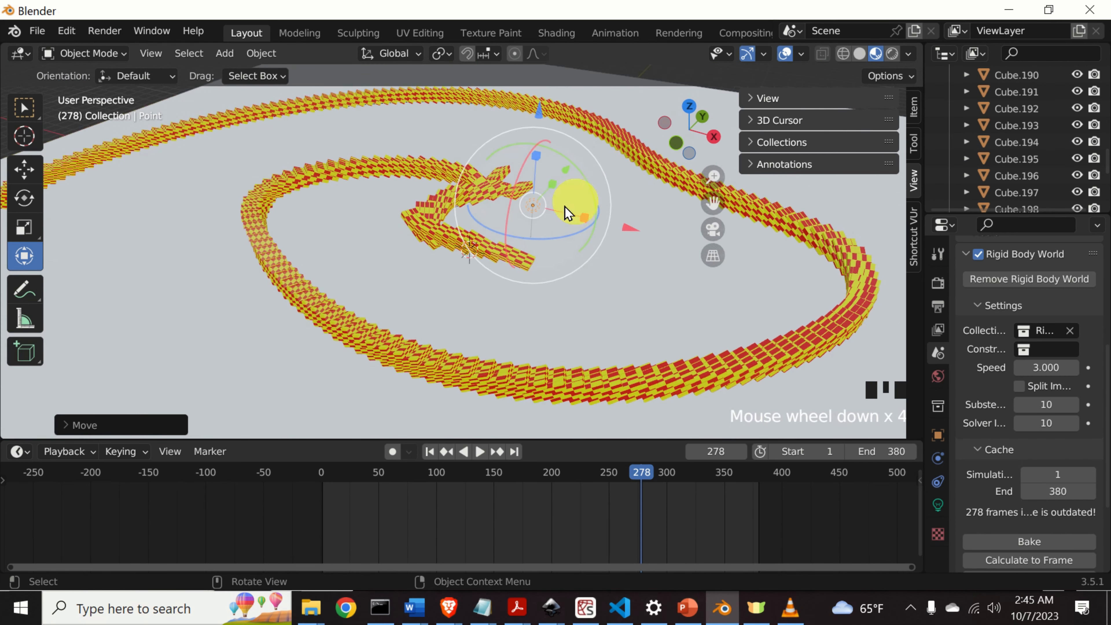
drag(534, 214, 612, 137)
scroll(615, 168, down, 3)
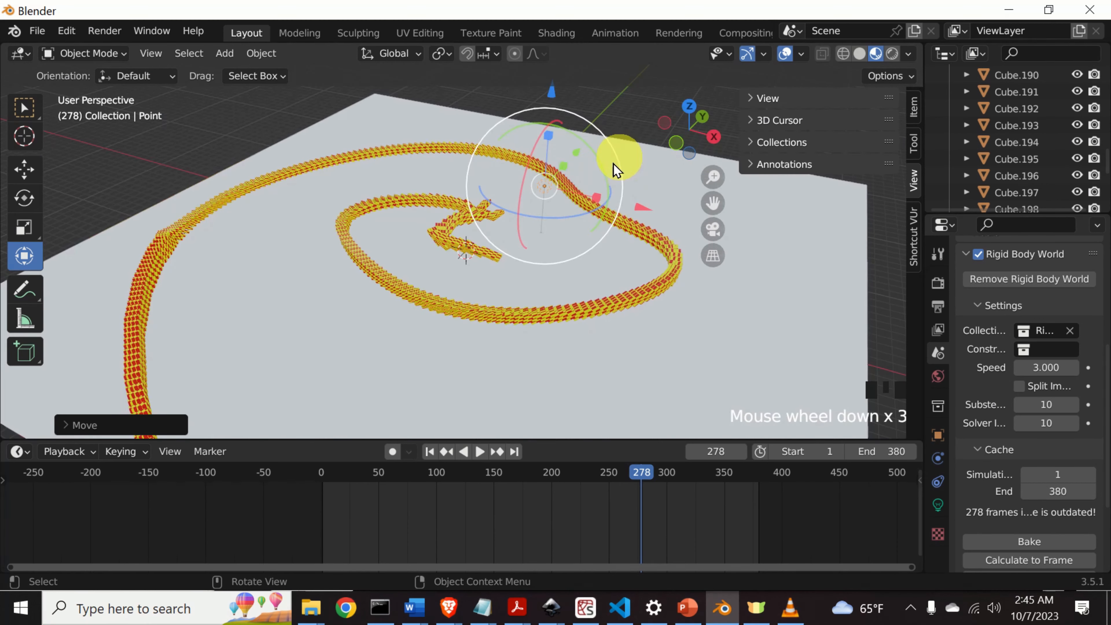
drag(545, 188, 640, 137)
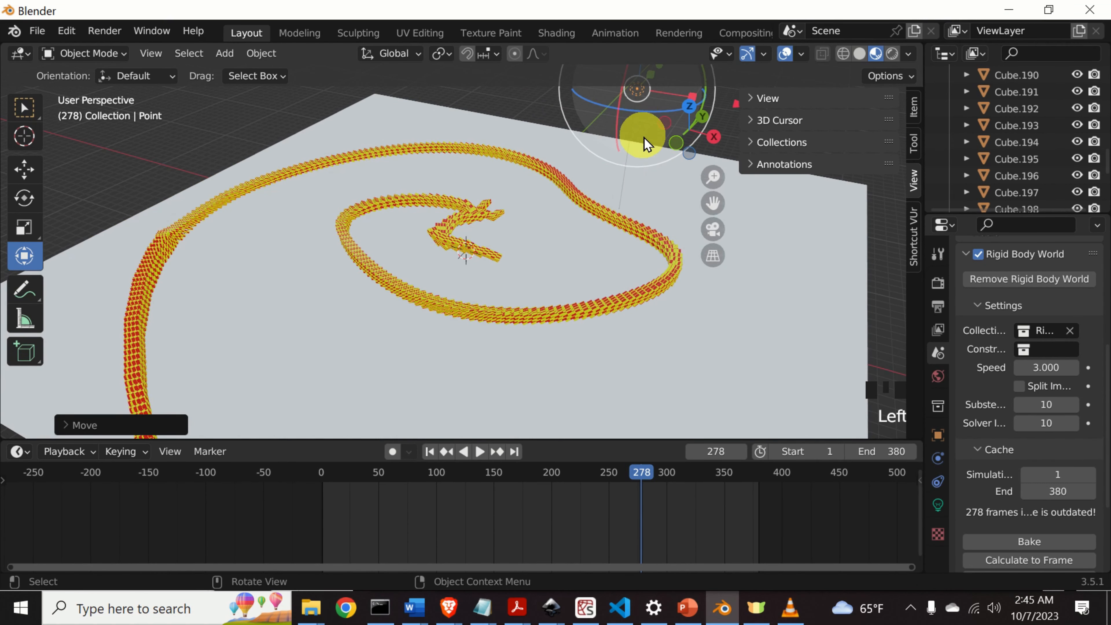
middle_drag(640, 136, 713, 202)
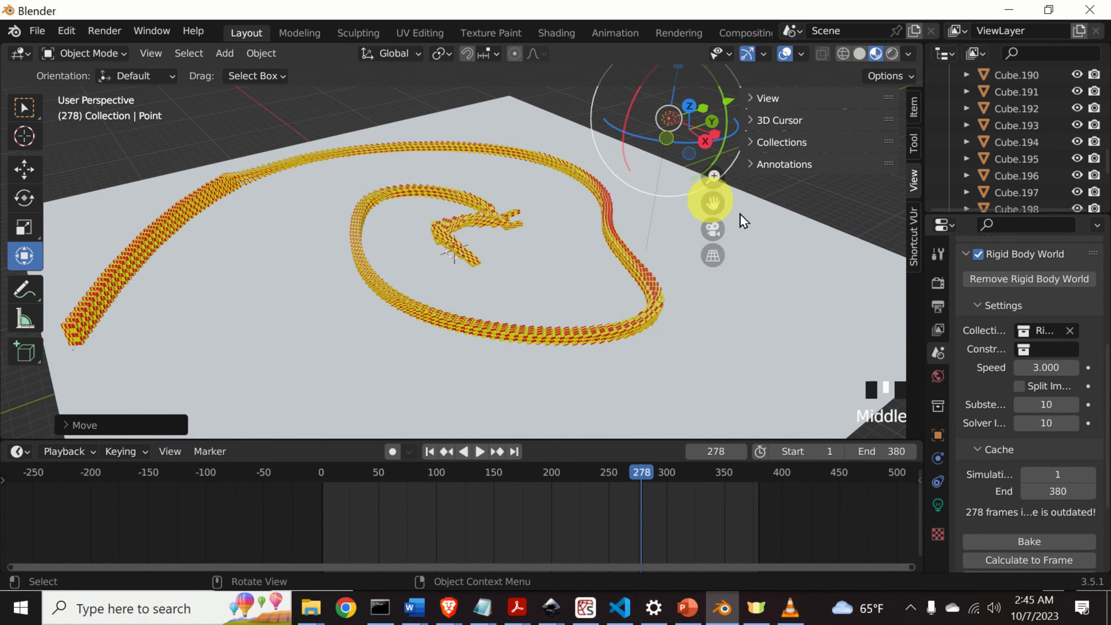
Set the point light's power to 25000 W, view it in Rendered shading, and increase the power to 50000 W
click(938, 507)
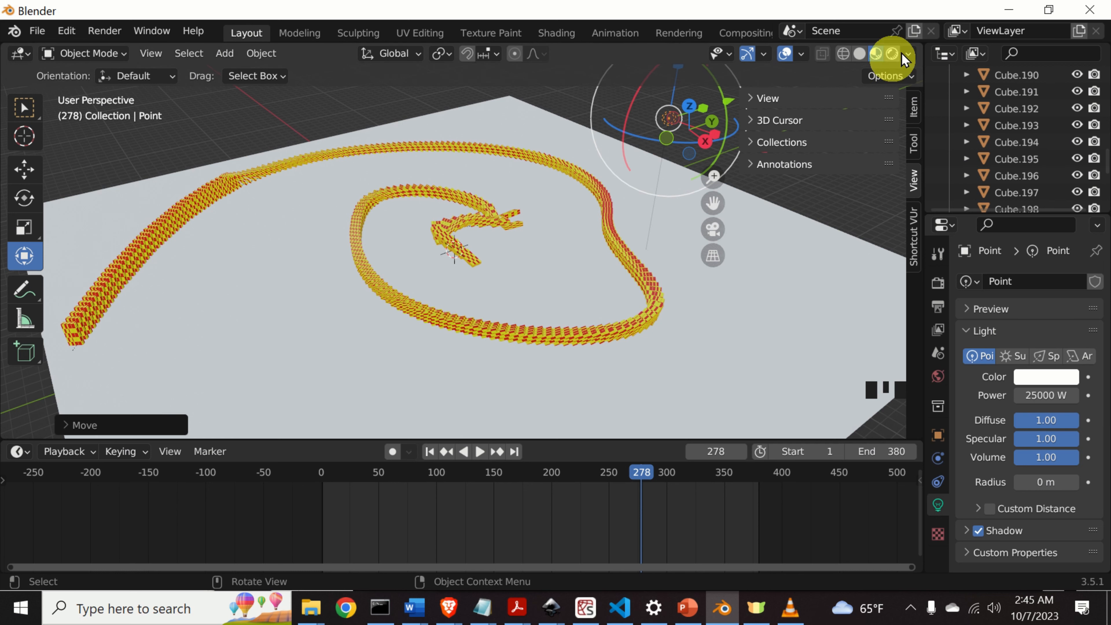
click(891, 54)
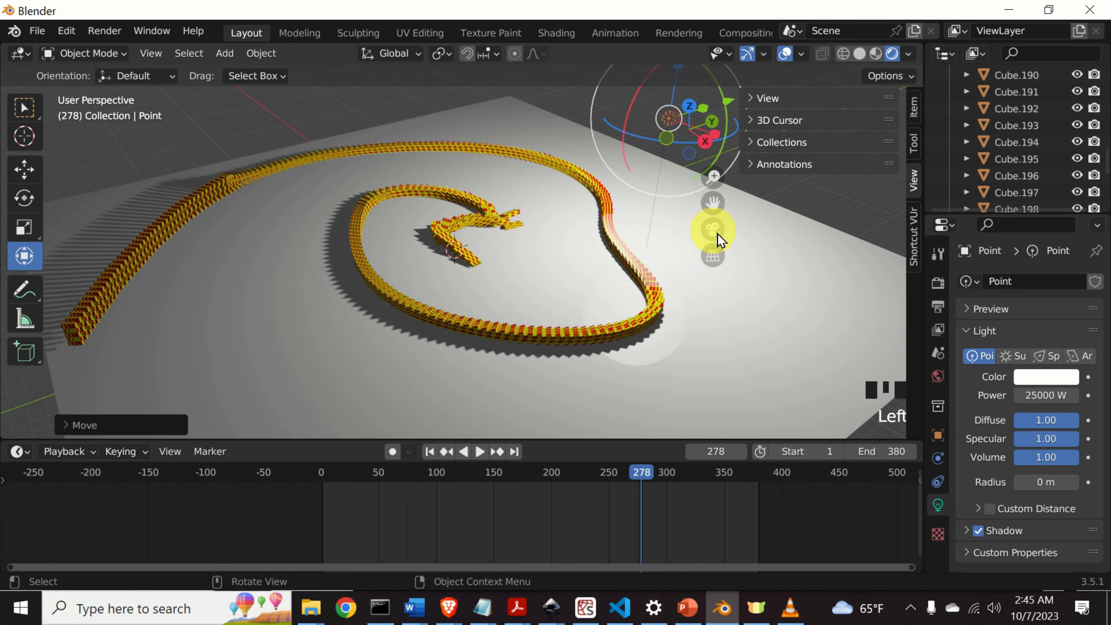
middle_drag(718, 239, 656, 245)
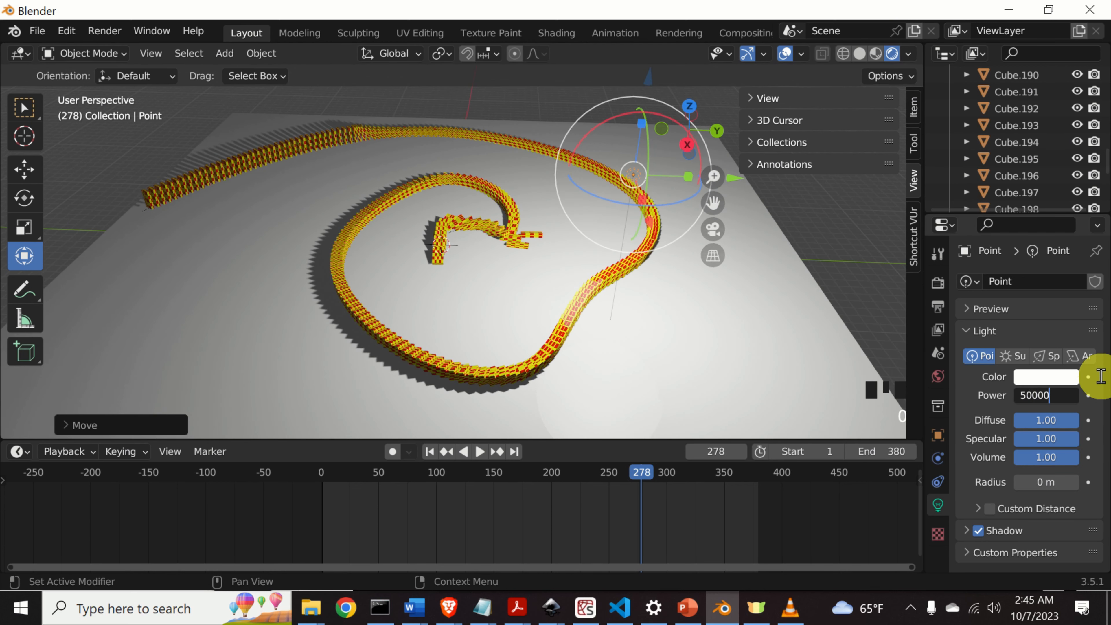
key(Return)
Play the domino simulation from the start in Rendered shading to check the lighting and shadows, pausing at frame 136
middle_drag(649, 320, 717, 331)
key(space)
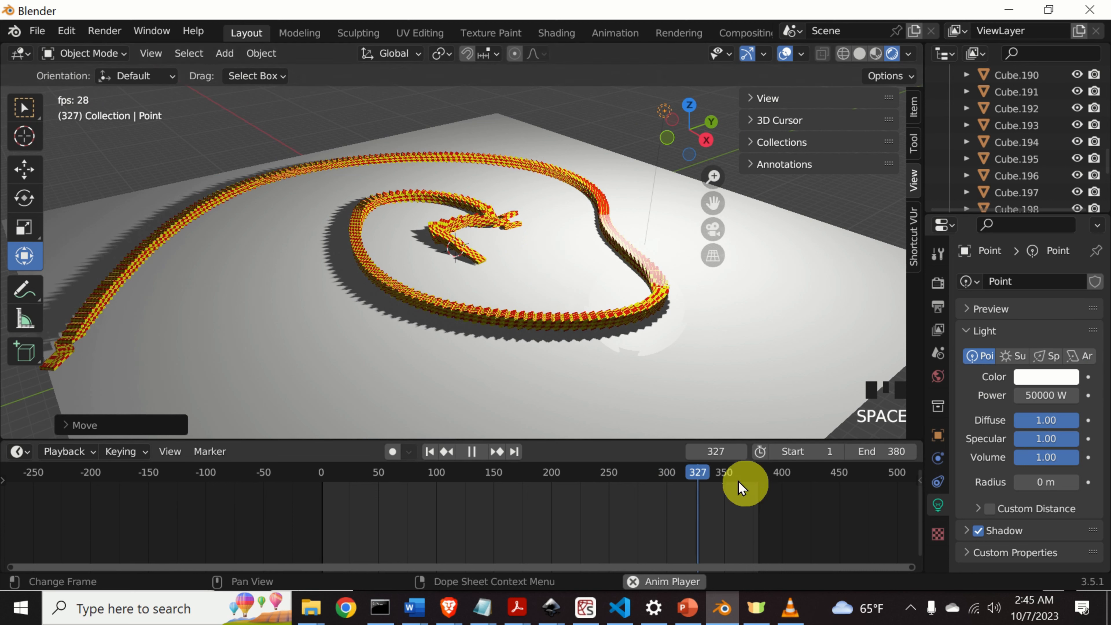
drag(698, 476, 318, 483)
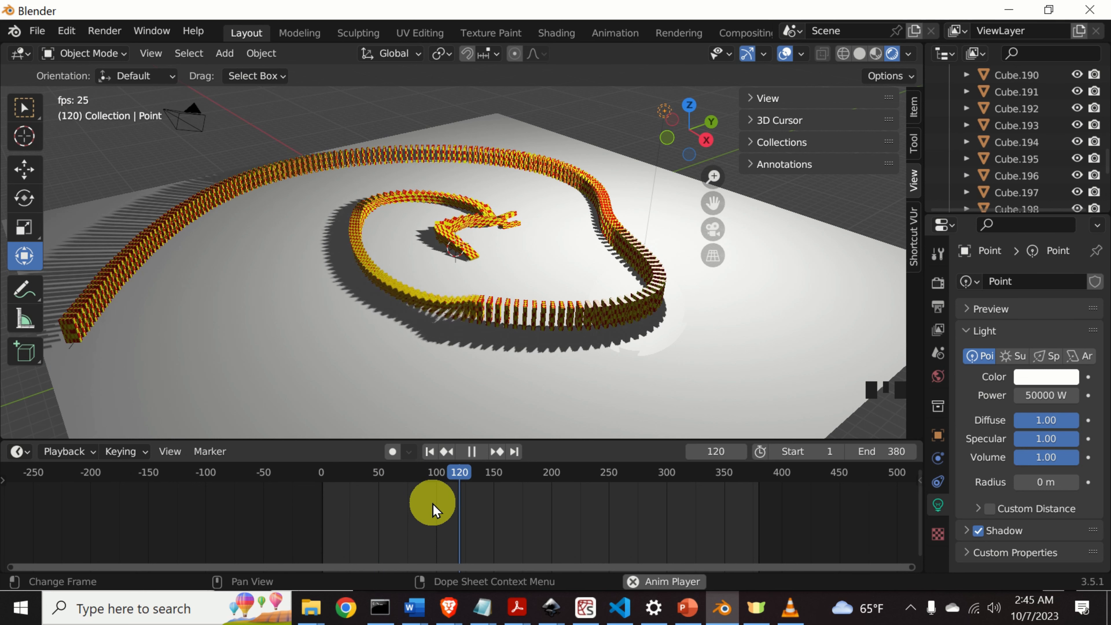
key(space)
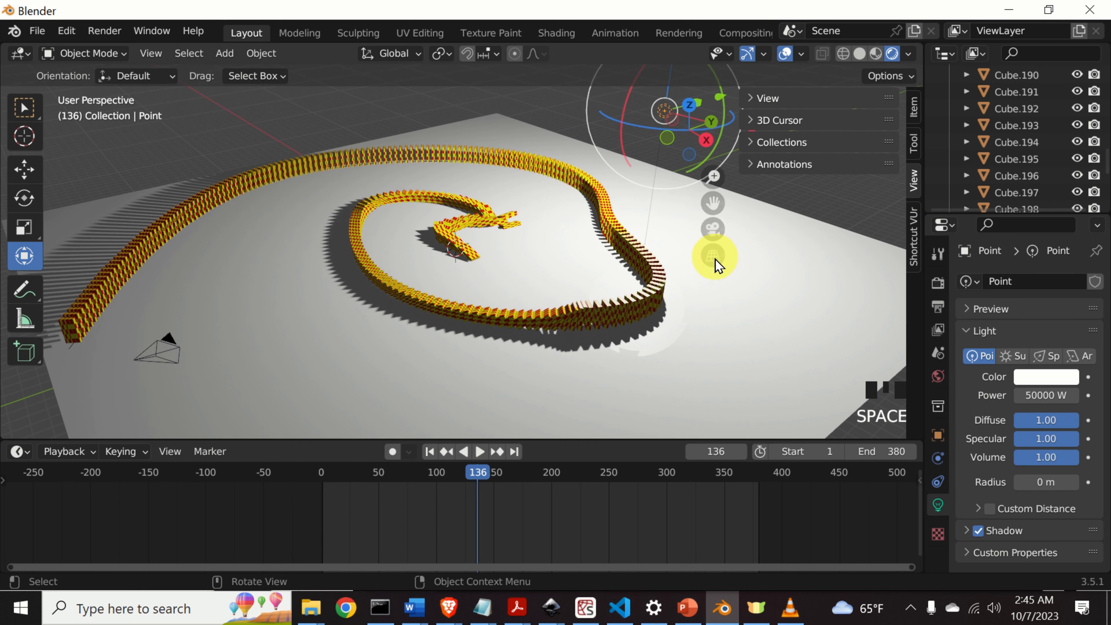
Play the domino simulation through the camera to check the lighting, and return to the perspective view before pausing playback
click(713, 229)
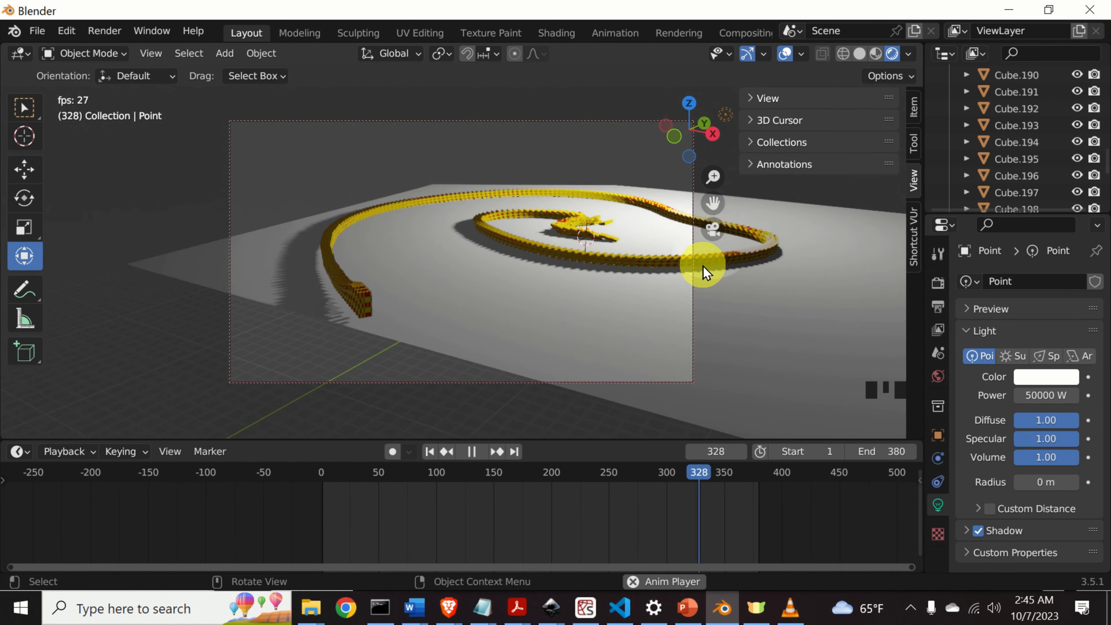
click(712, 236)
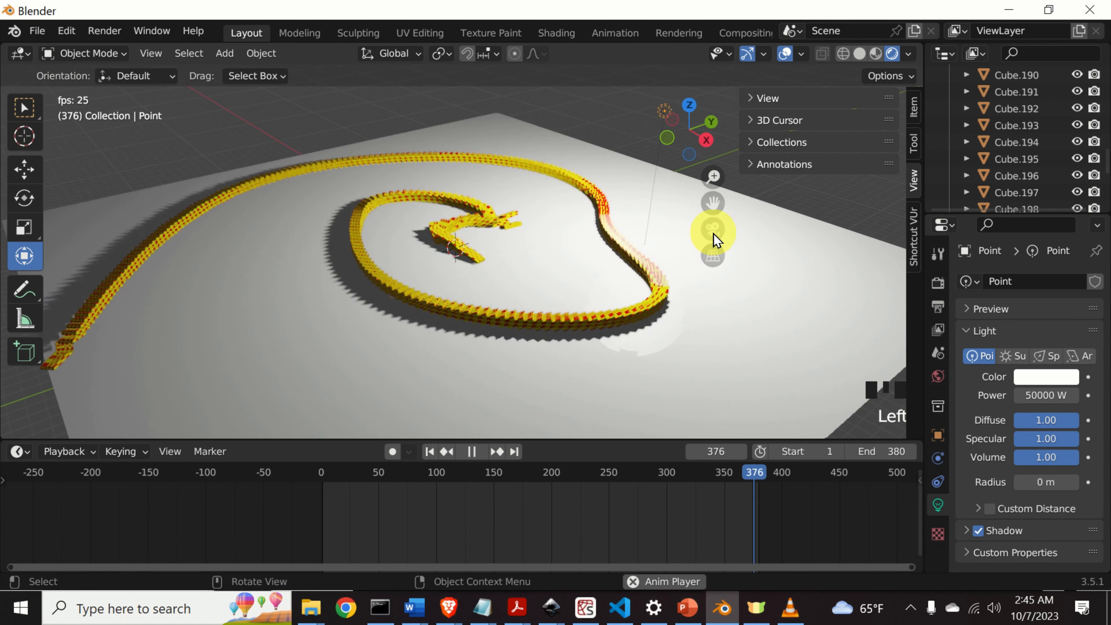
key(space)
Move the point light above the spiral's inner loop and check the lighting by playing the animation through the camera
scroll(644, 173, down, 2)
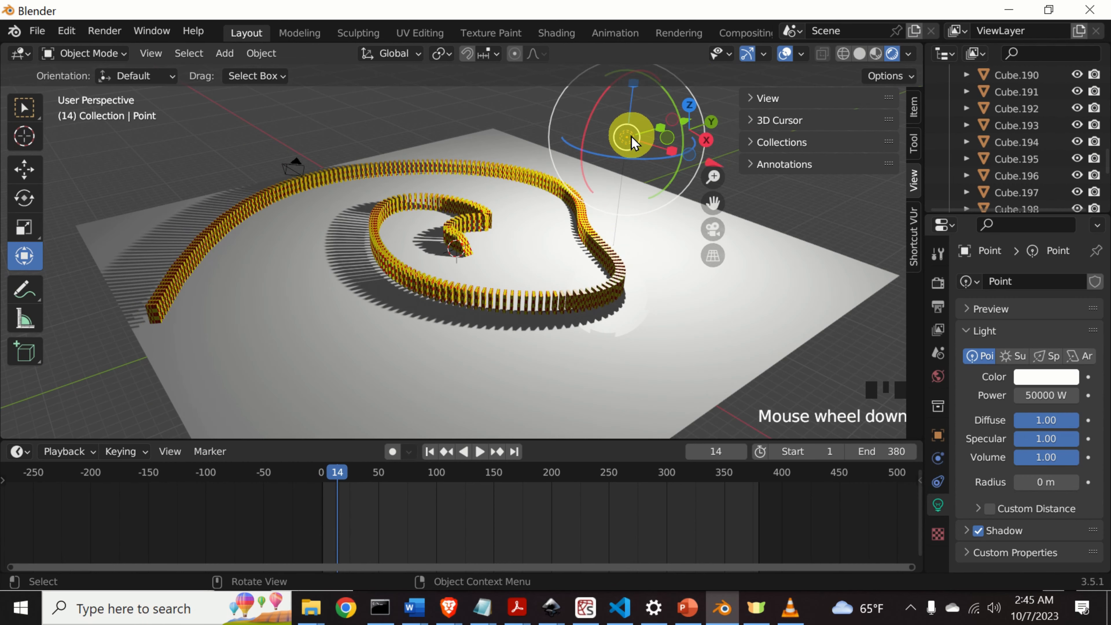
drag(629, 137, 418, 124)
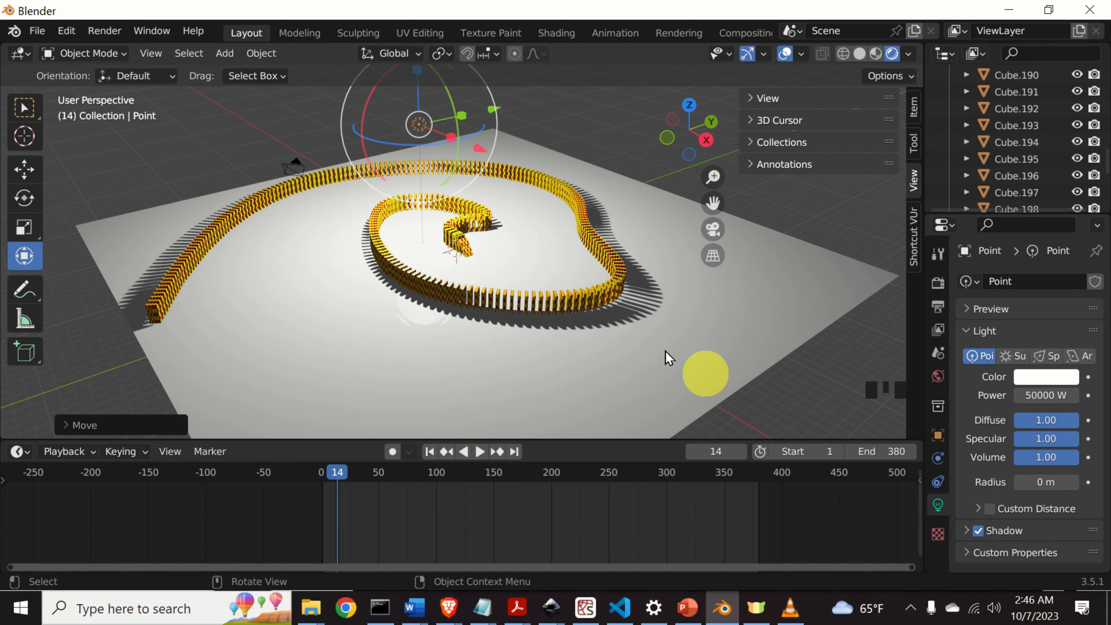
click(713, 230)
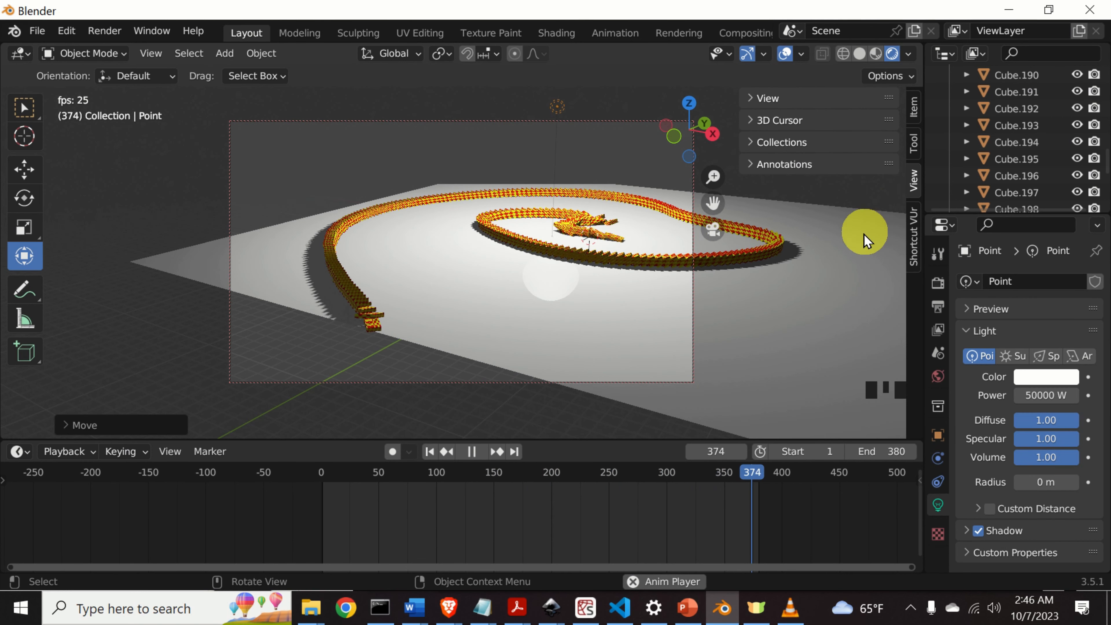
key(space)
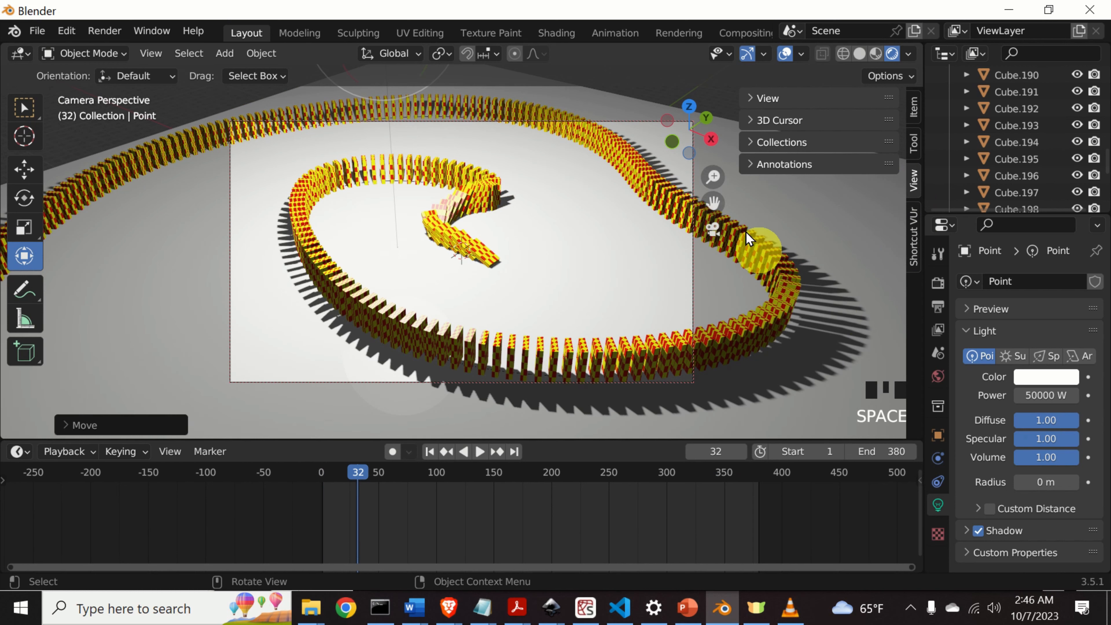
click(711, 230)
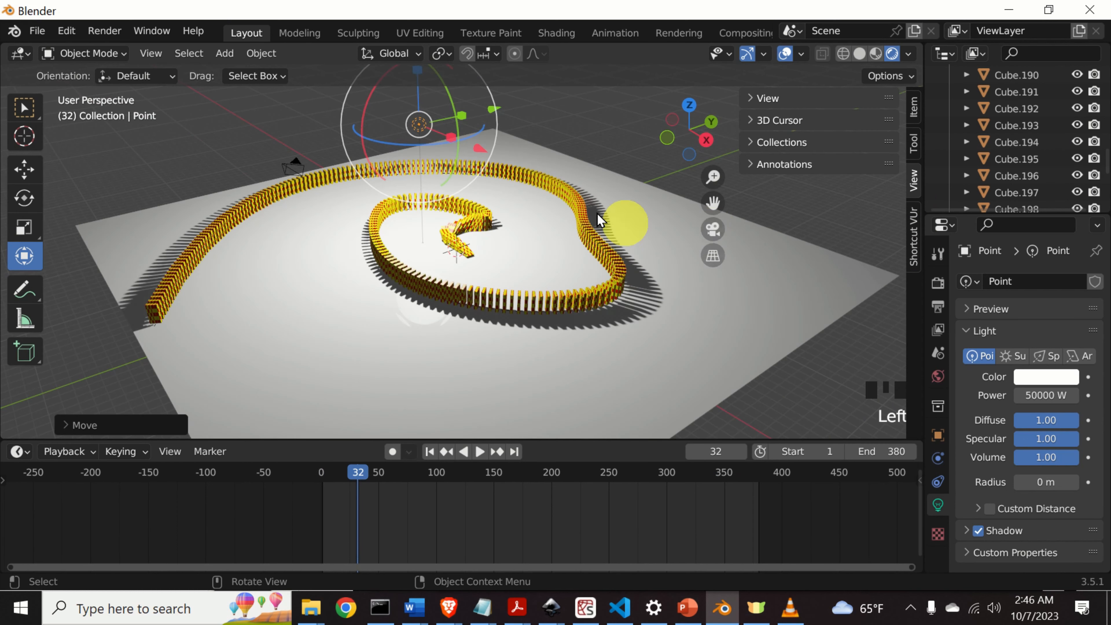
Reposition the point light from several view angles until it hangs high above the front corner of the floor plane
middle_drag(312, 258, 456, 153)
drag(421, 135, 533, 255)
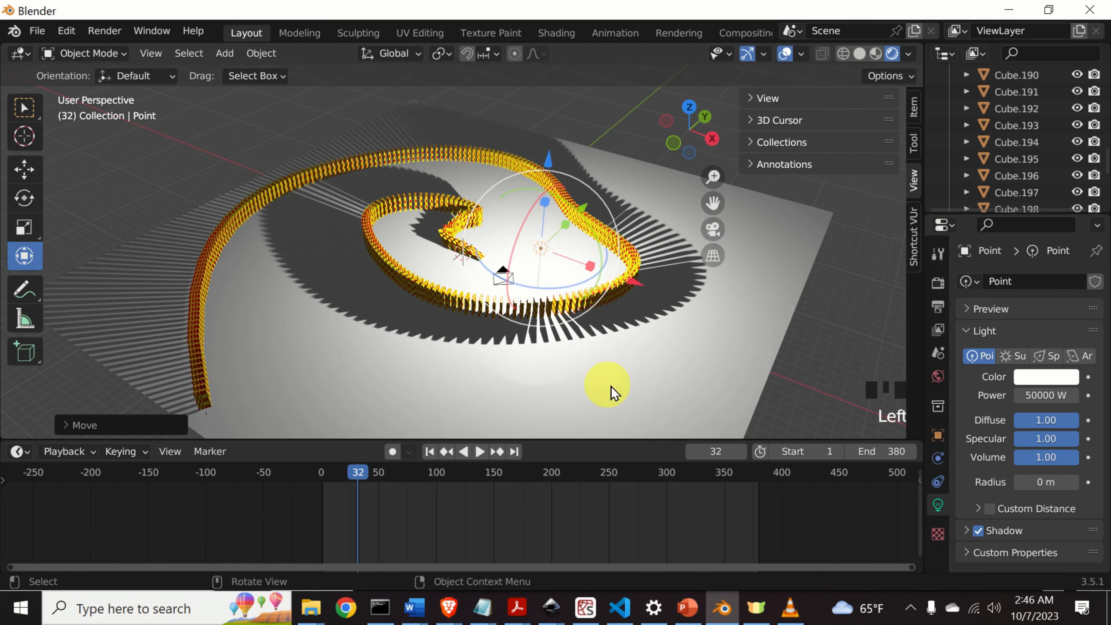
middle_drag(612, 389, 589, 297)
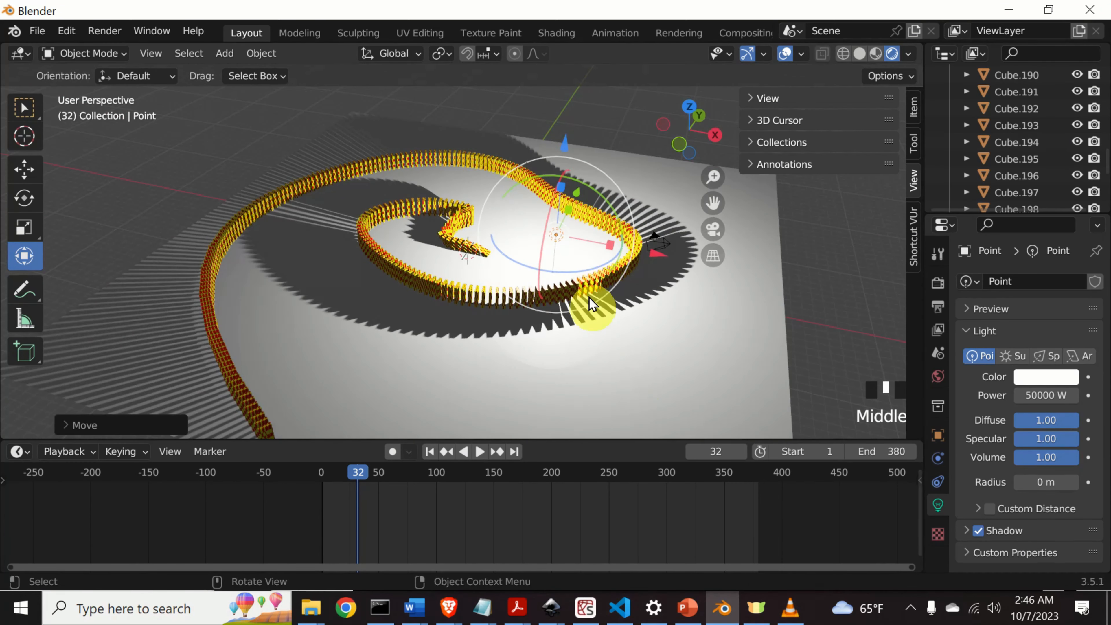
drag(557, 233, 744, 262)
middle_drag(742, 263, 739, 379)
scroll(740, 380, down, 2)
middle_drag(628, 373, 601, 203)
scroll(691, 362, down, 1)
drag(600, 203, 683, 169)
middle_drag(723, 282, 547, 263)
drag(574, 261, 297, 256)
middle_drag(446, 327, 385, 359)
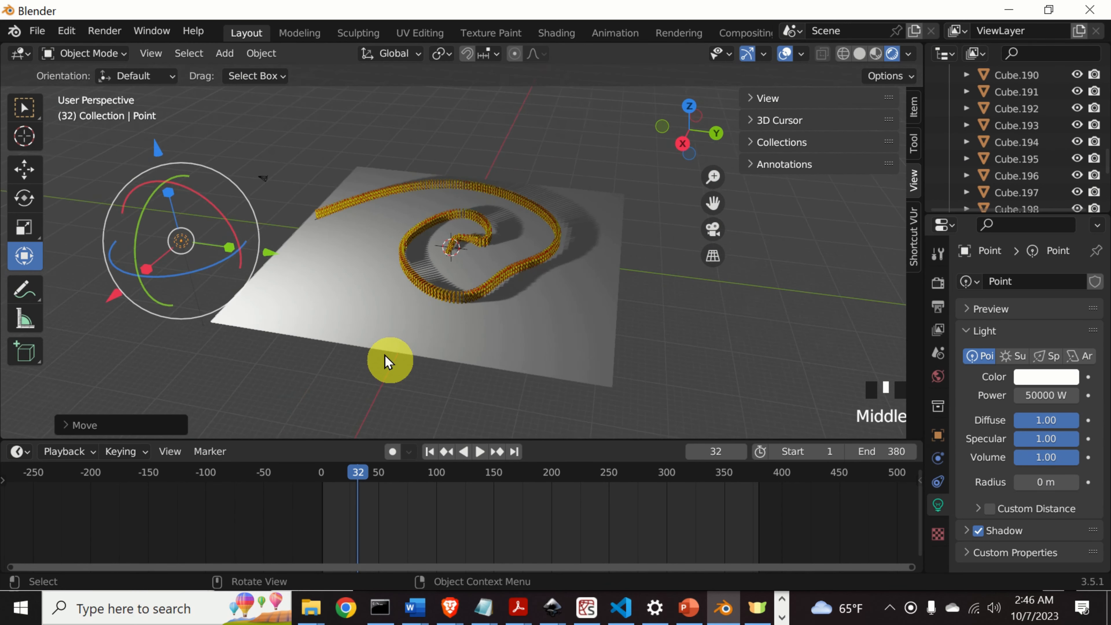
drag(181, 241, 240, 174)
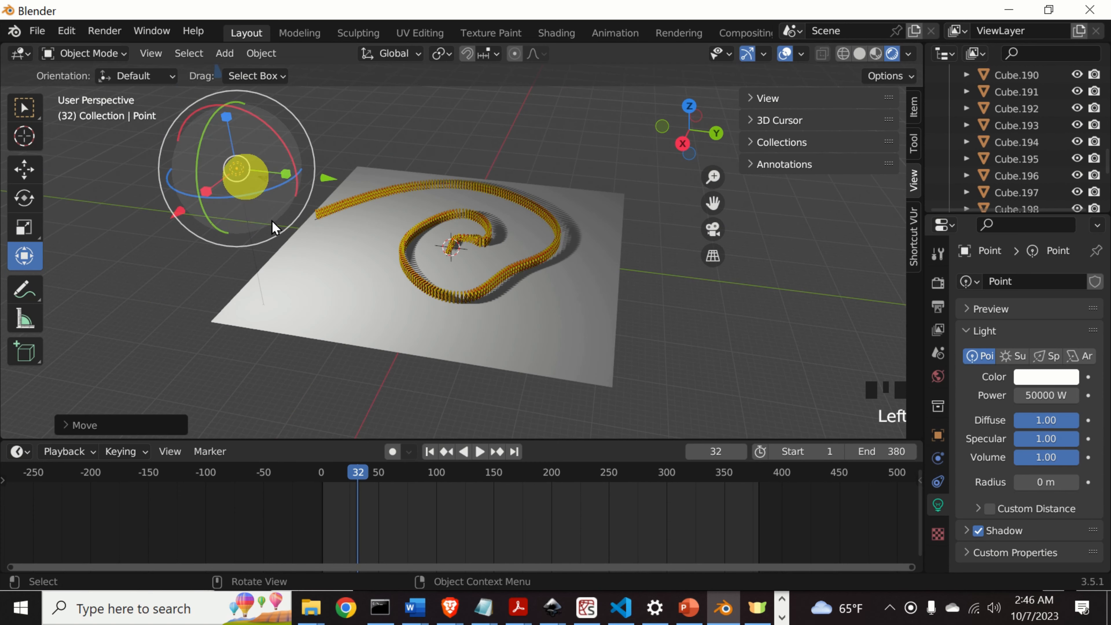
middle_drag(404, 315, 542, 313)
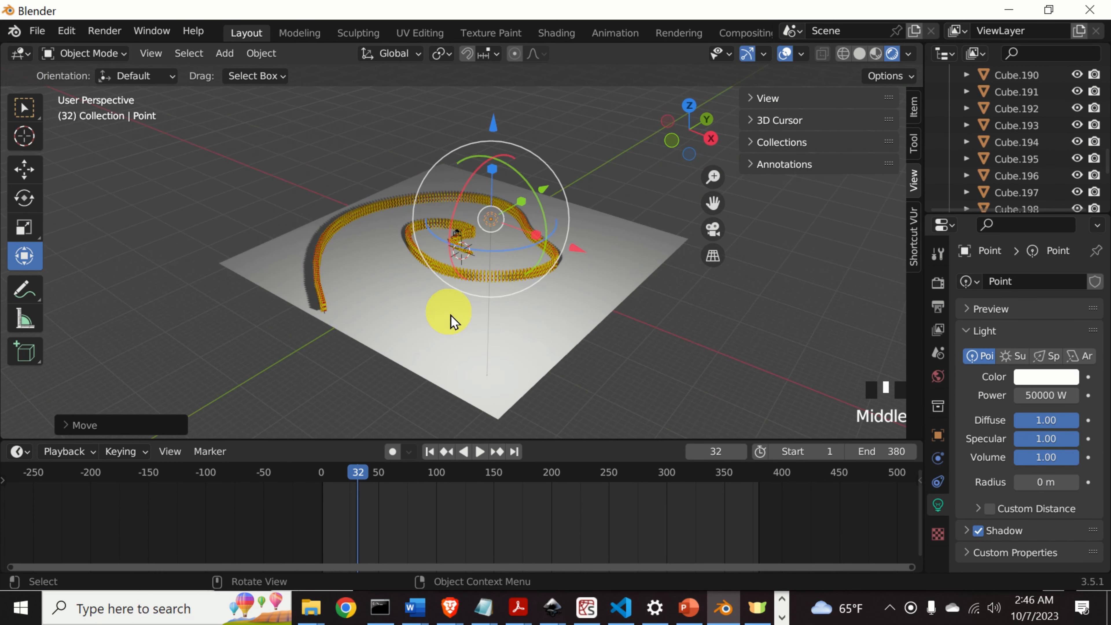
scroll(456, 335, up, 2)
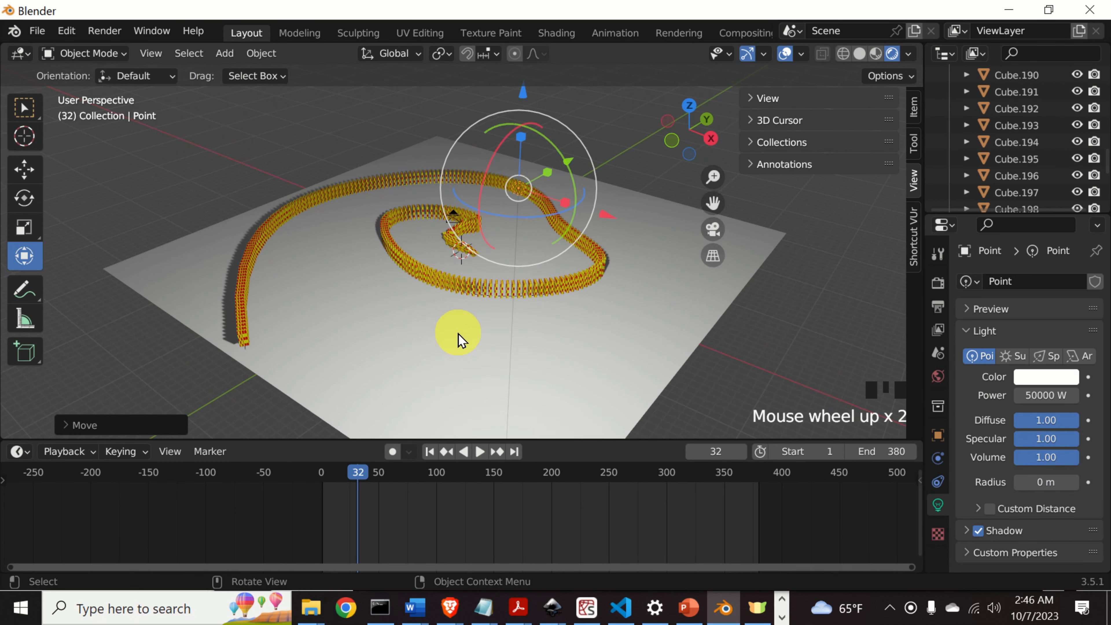
Play the domino fall through the camera, pause at frame 376, and set the point light's power to 100000 W
click(711, 228)
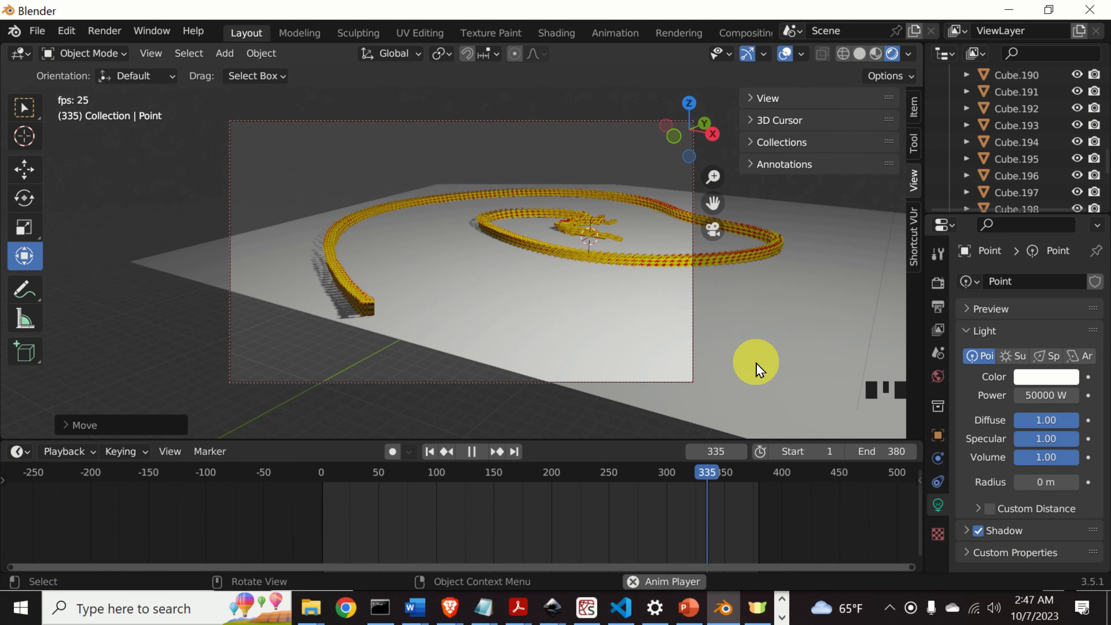
key(space)
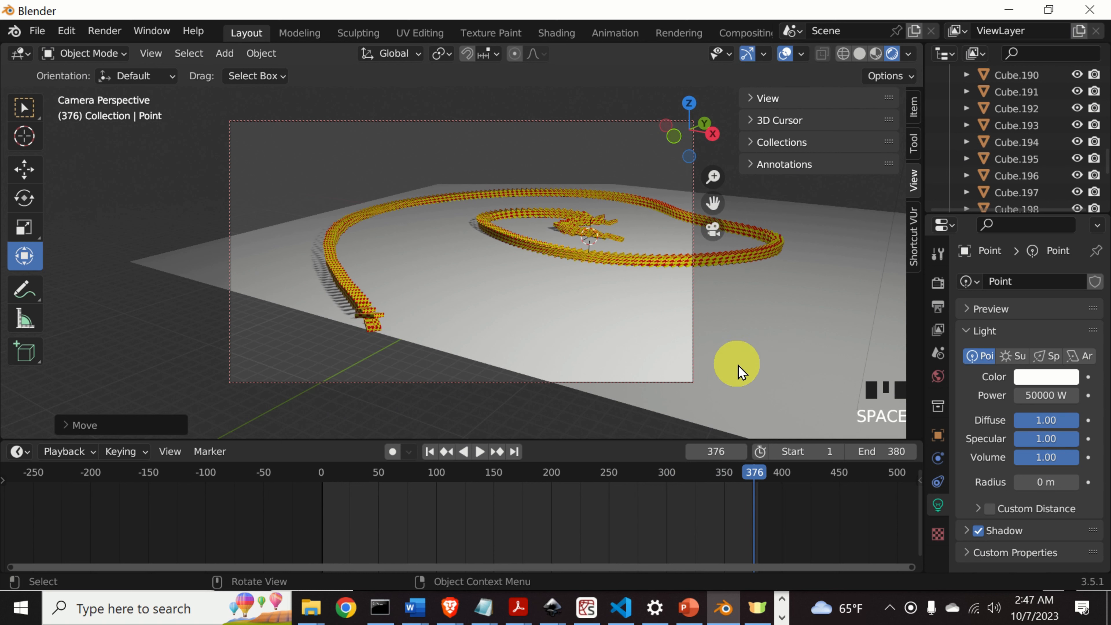
click(1046, 394)
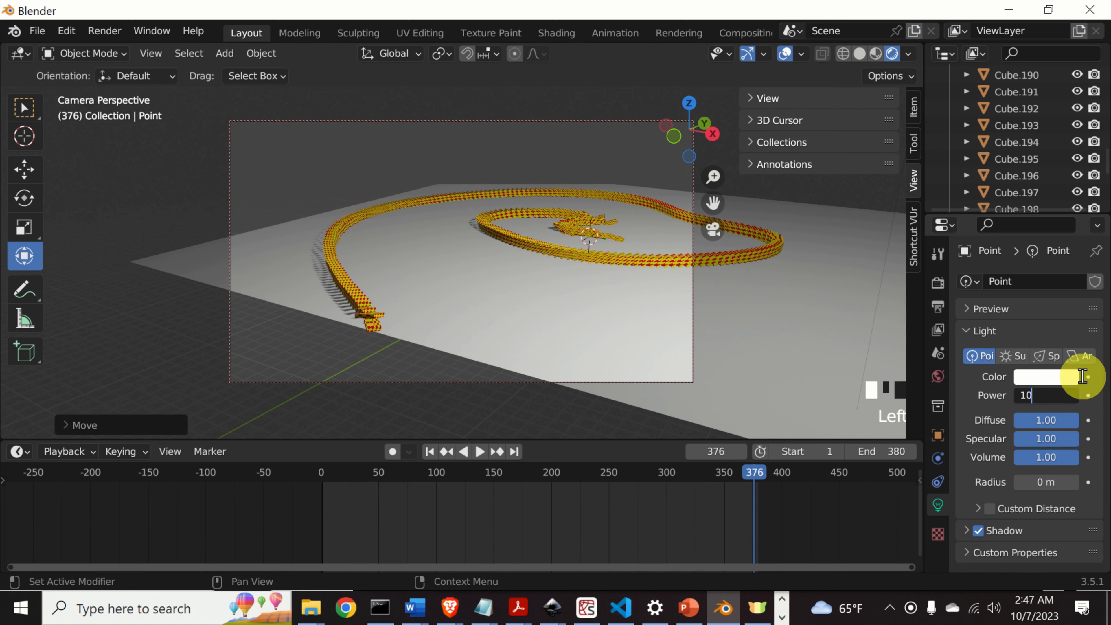
key(Return)
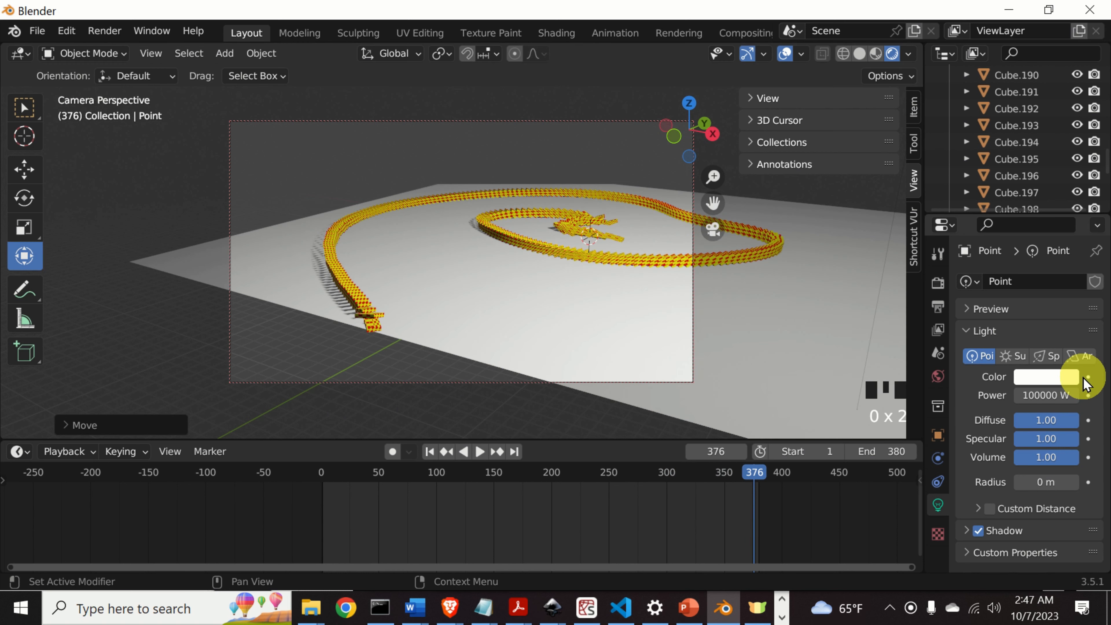
Replay the domino fall through the camera to check the brighter lighting, and return to the perspective view, pausing at frame 148
key(space)
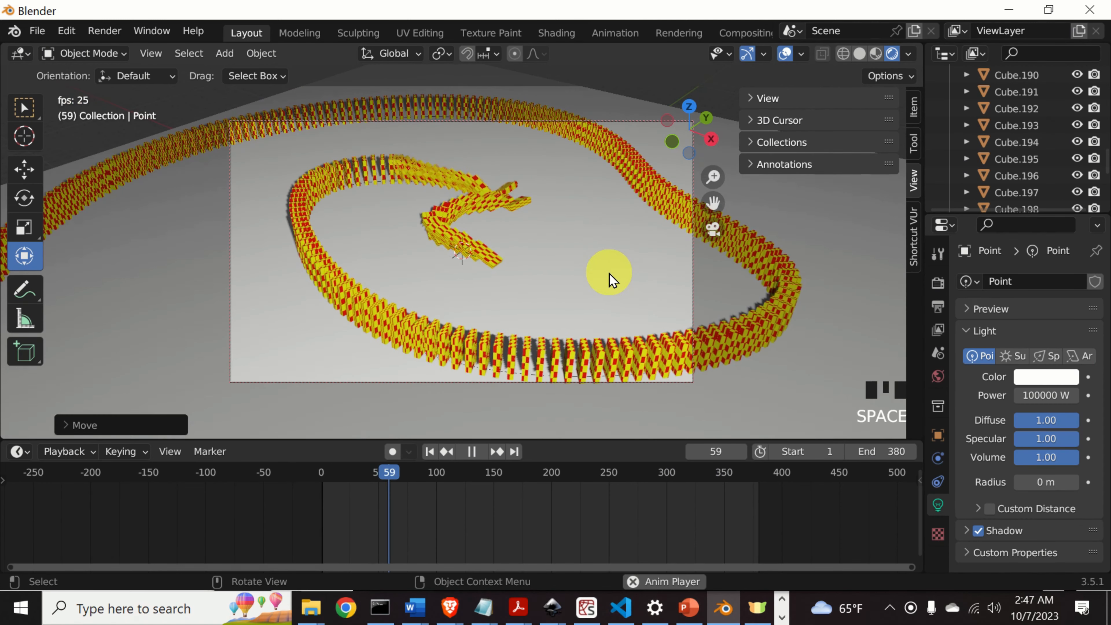
click(724, 247)
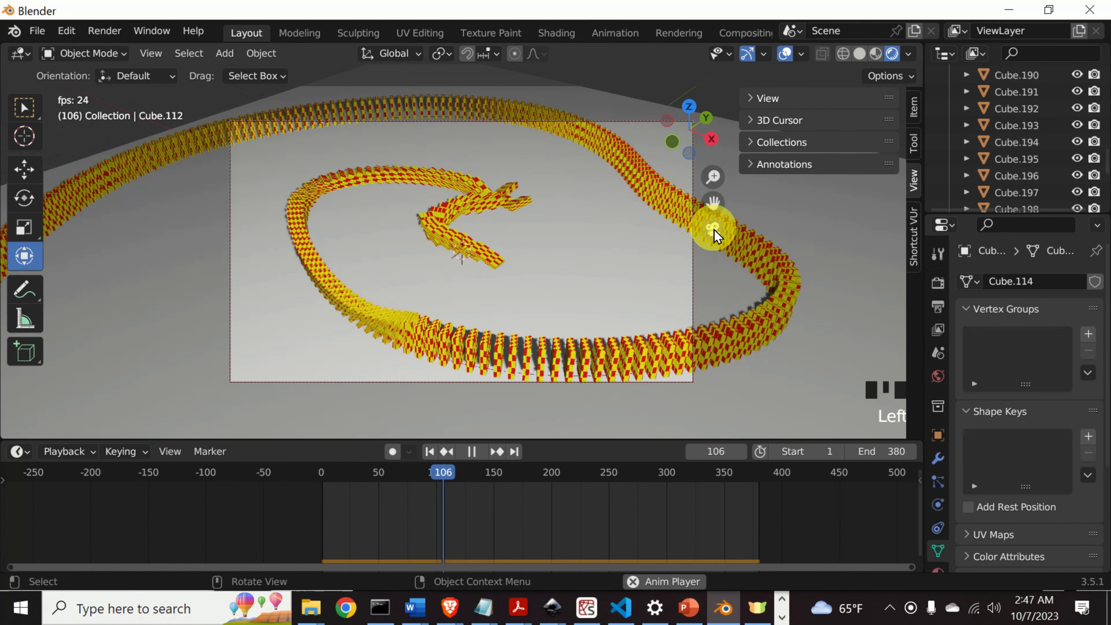
click(713, 230)
key(space)
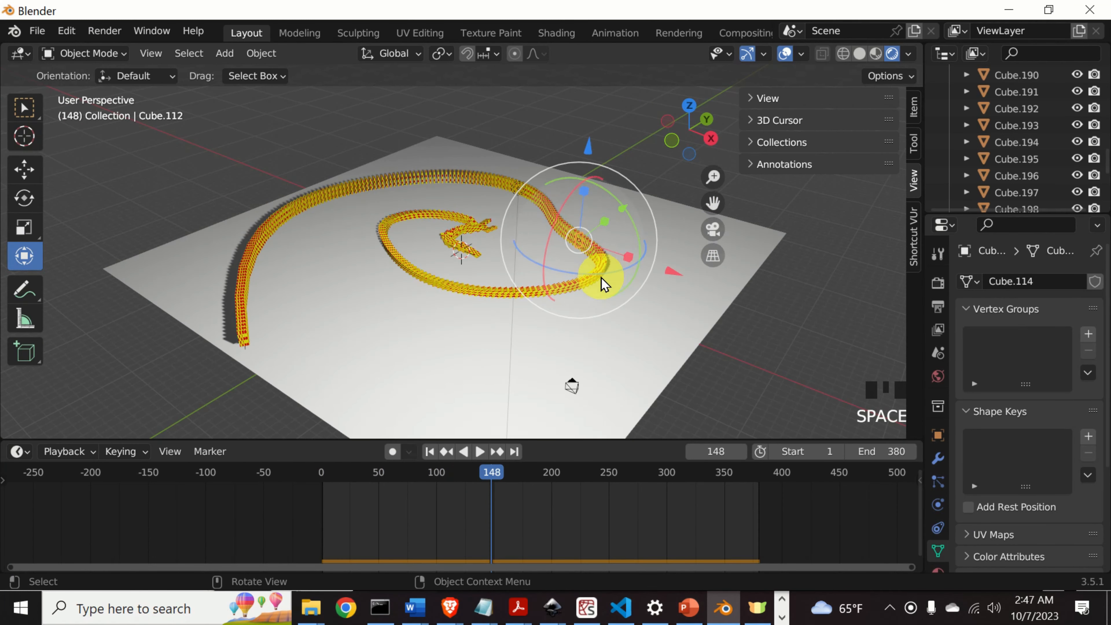
Shift the selected domino out of its place in the spiral, select the floor plane, and undo that selection
drag(581, 246, 489, 339)
middle_drag(488, 339, 505, 339)
middle_drag(533, 318, 404, 340)
click(605, 326)
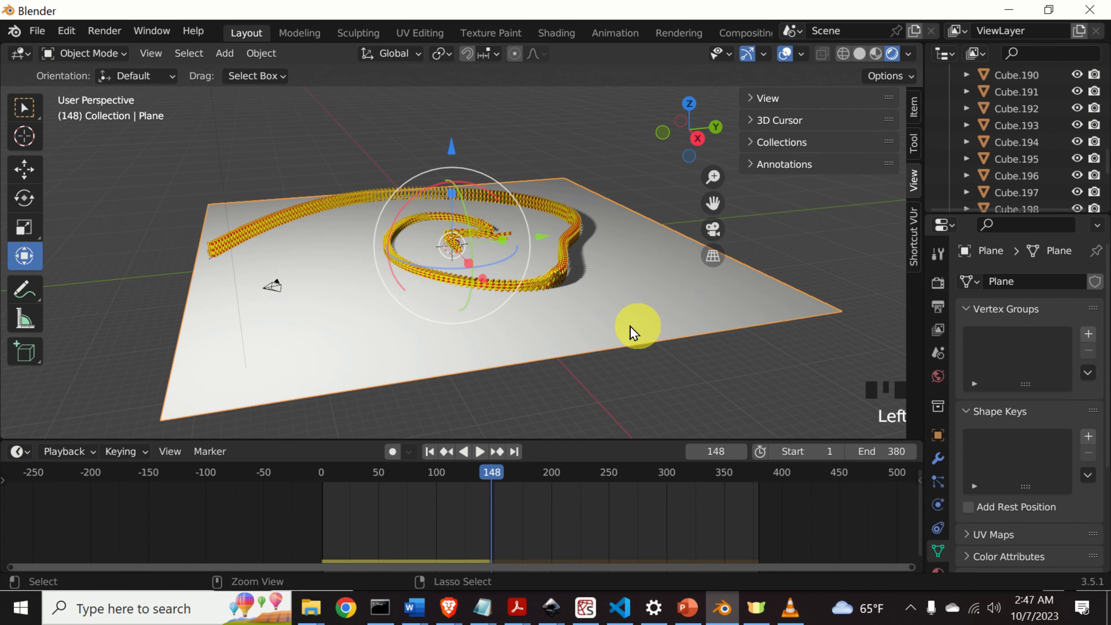
key(ctrl+z)
Select the point light and move it in several view angles to high above the center of the spiral
middle_drag(588, 310, 581, 207)
scroll(570, 332, down, 2)
click(563, 179)
drag(563, 180, 586, 240)
middle_drag(595, 342, 474, 238)
drag(466, 206, 489, 201)
middle_drag(490, 202, 393, 306)
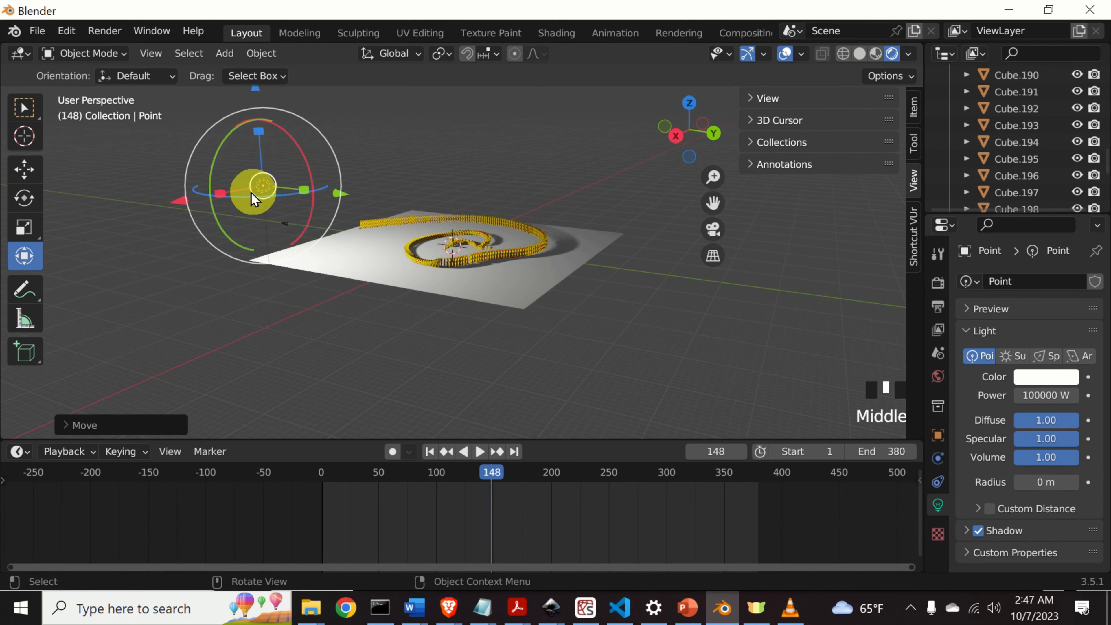
drag(265, 193, 451, 157)
middle_drag(424, 291, 565, 389)
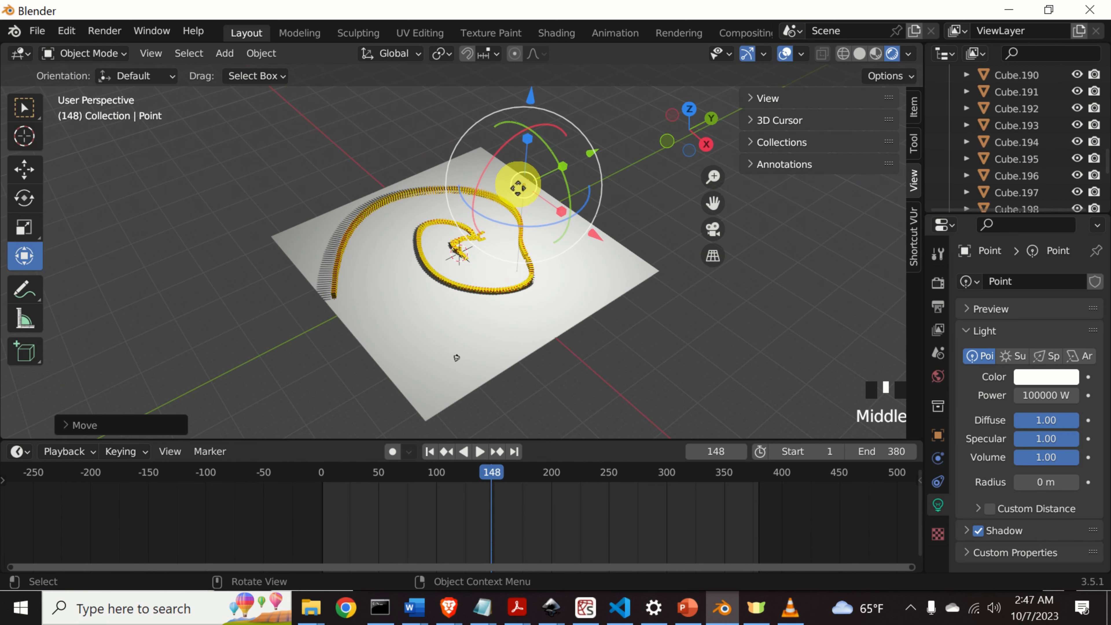
drag(518, 183, 459, 154)
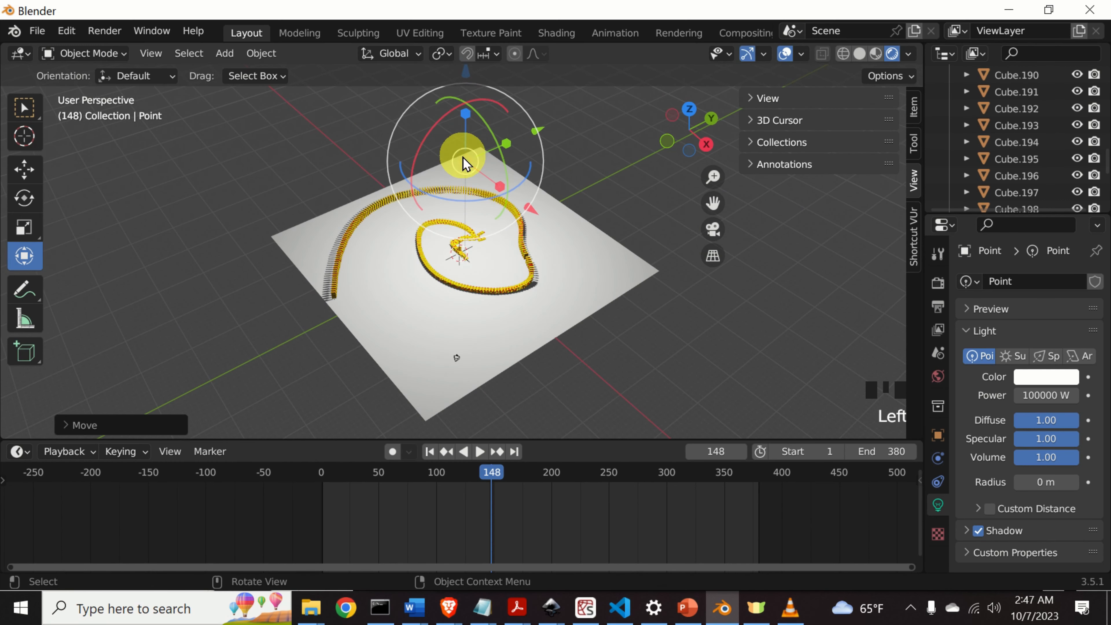
middle_drag(473, 360, 526, 330)
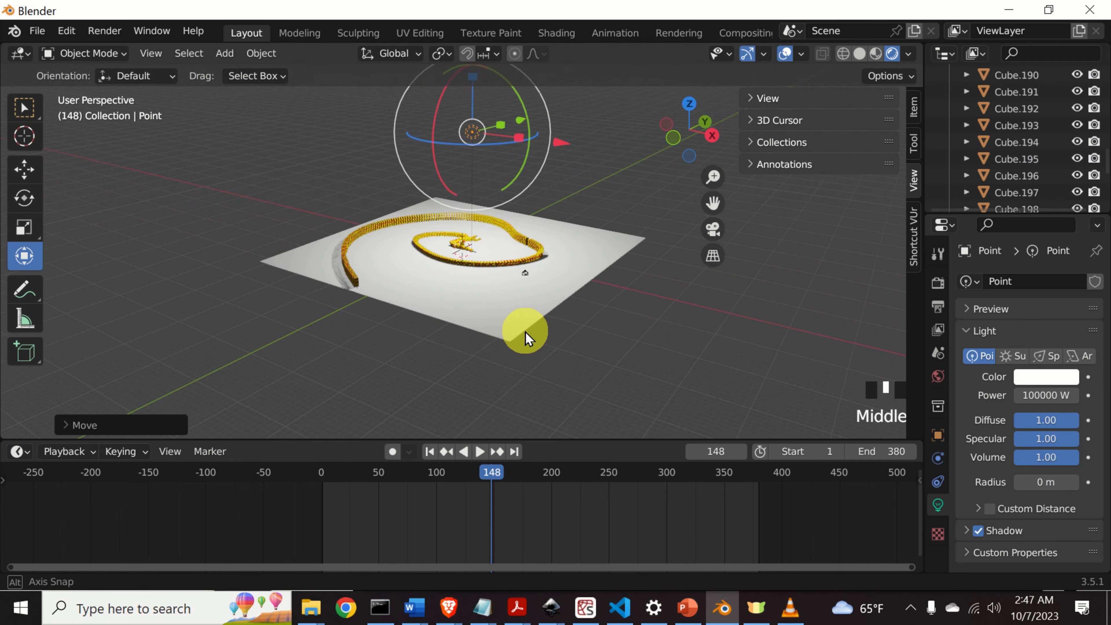
Play the simulation through the camera, pause at frame 248, and inspect the displaced domino up close in the perspective view
click(716, 227)
key(space)
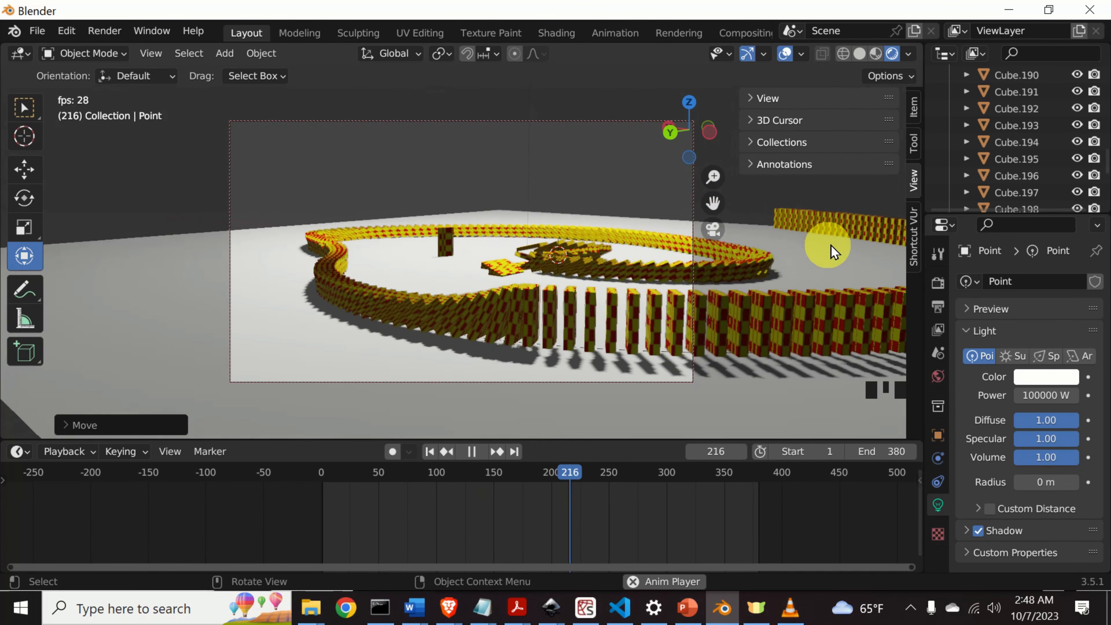
key(space)
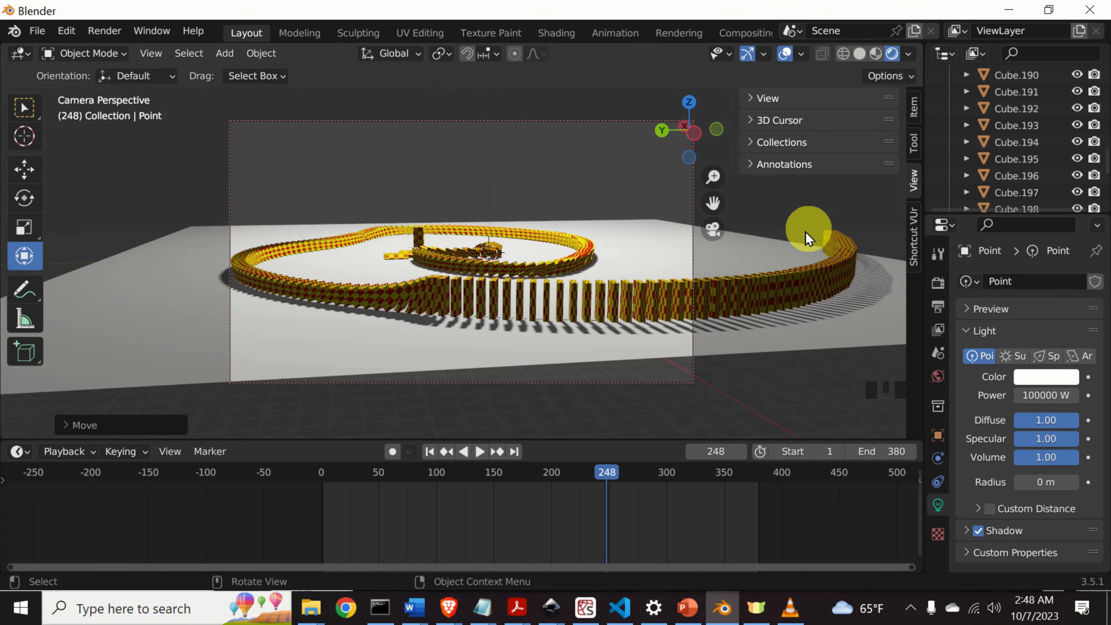
click(708, 230)
middle_drag(657, 255, 516, 262)
scroll(517, 262, up, 7)
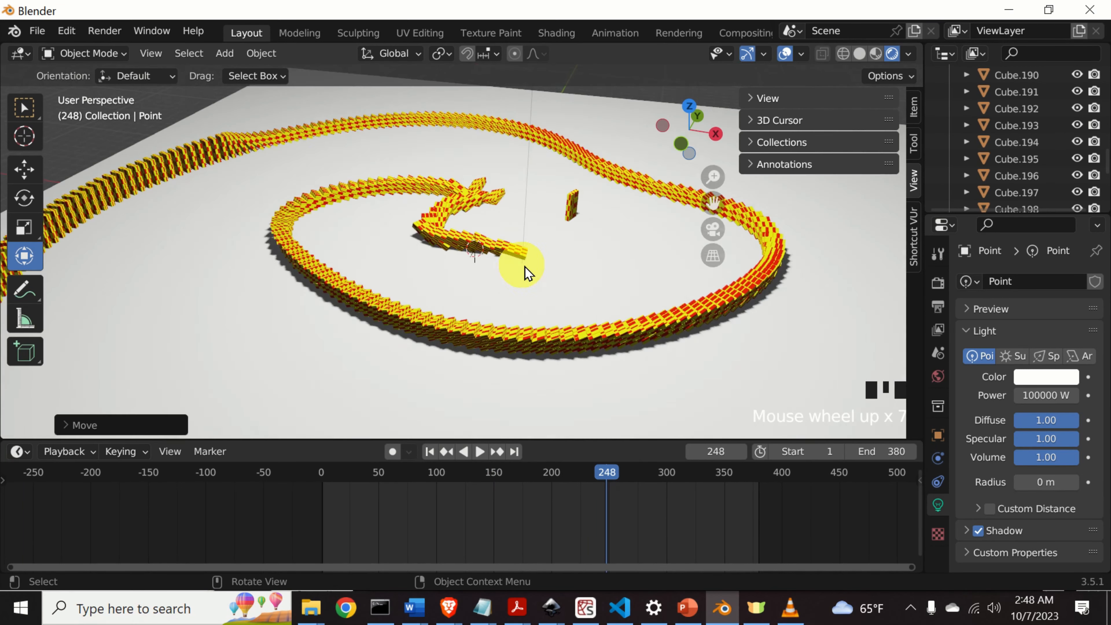
Undo the latest point light moves and the accidental displacement of the domino
key(ctrl+z)
key(ctrl+z)
key(ctrl+z)
key(ctrl+z)
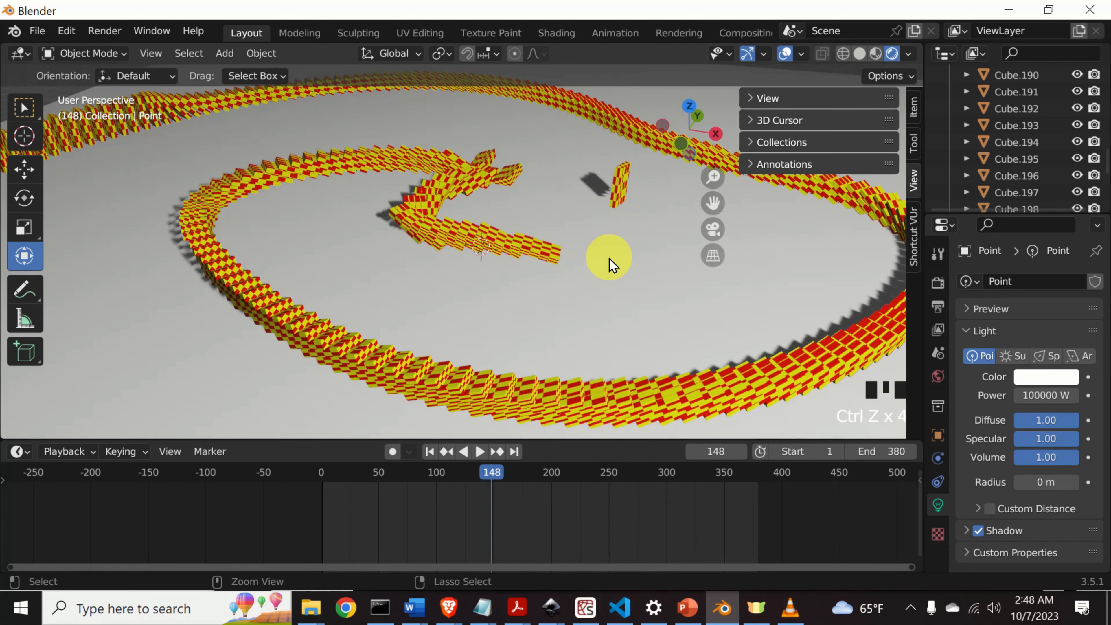
key(ctrl+z)
key(ctrl+z)
key(ctrl+z)
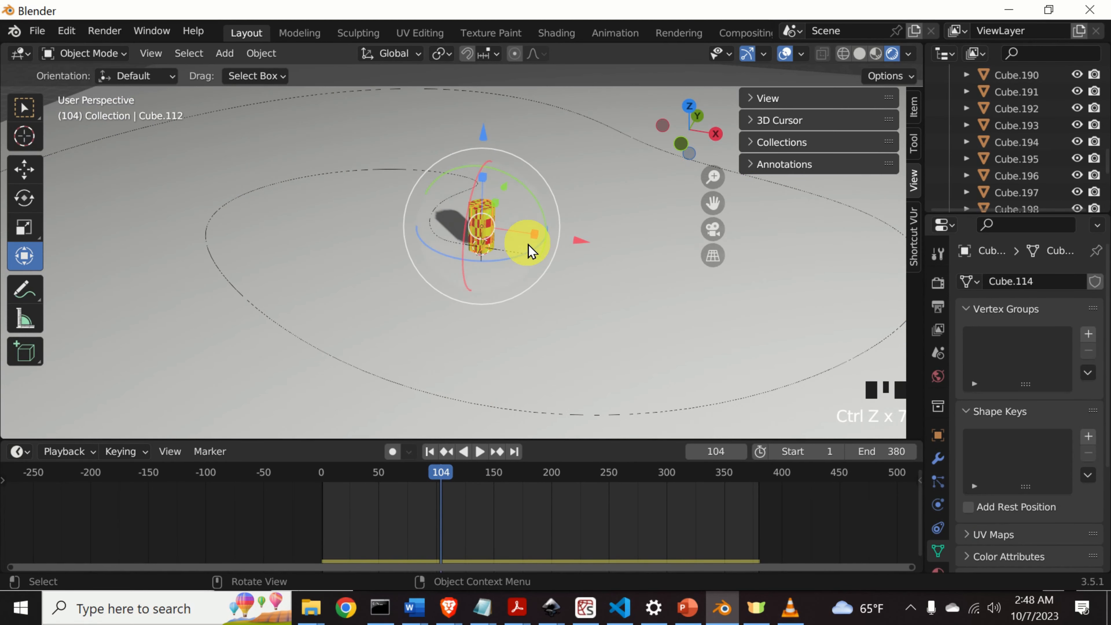
Play the restored scene through the camera, pause at frame 225, return to frame 0, and play the simulation again
scroll(586, 289, down, 6)
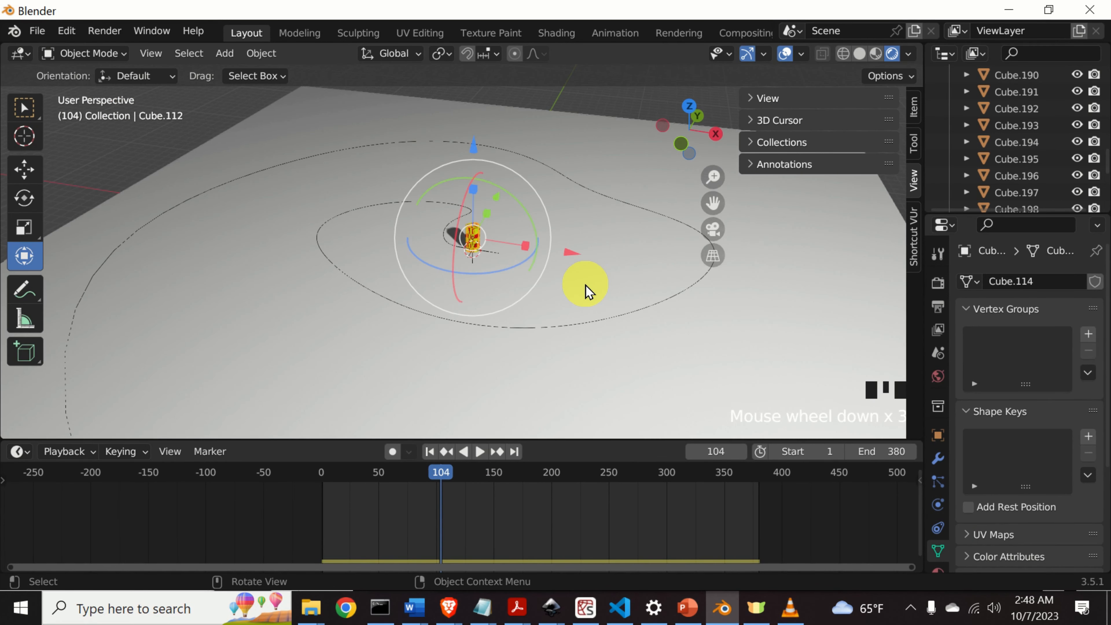
click(708, 229)
key(space)
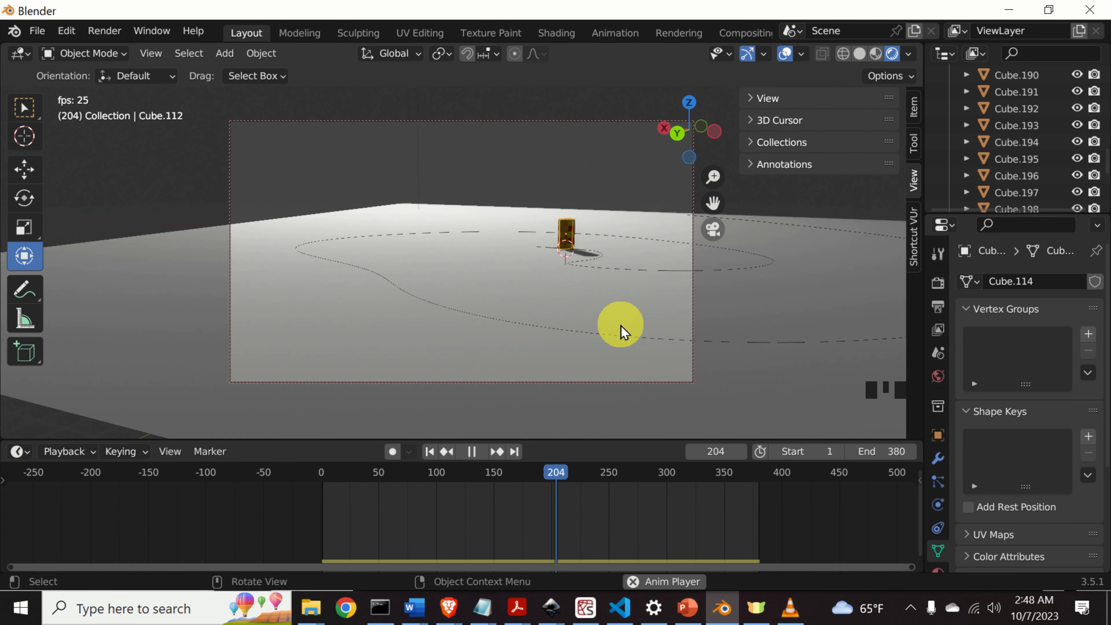
key(space)
scroll(626, 261, down, 3)
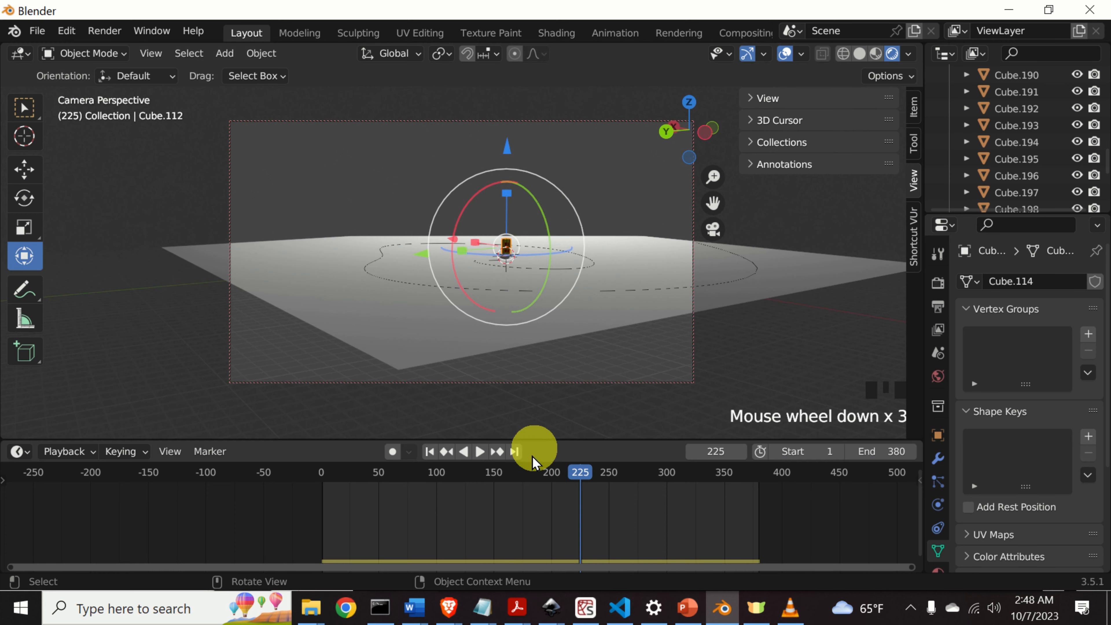
drag(575, 471, 315, 474)
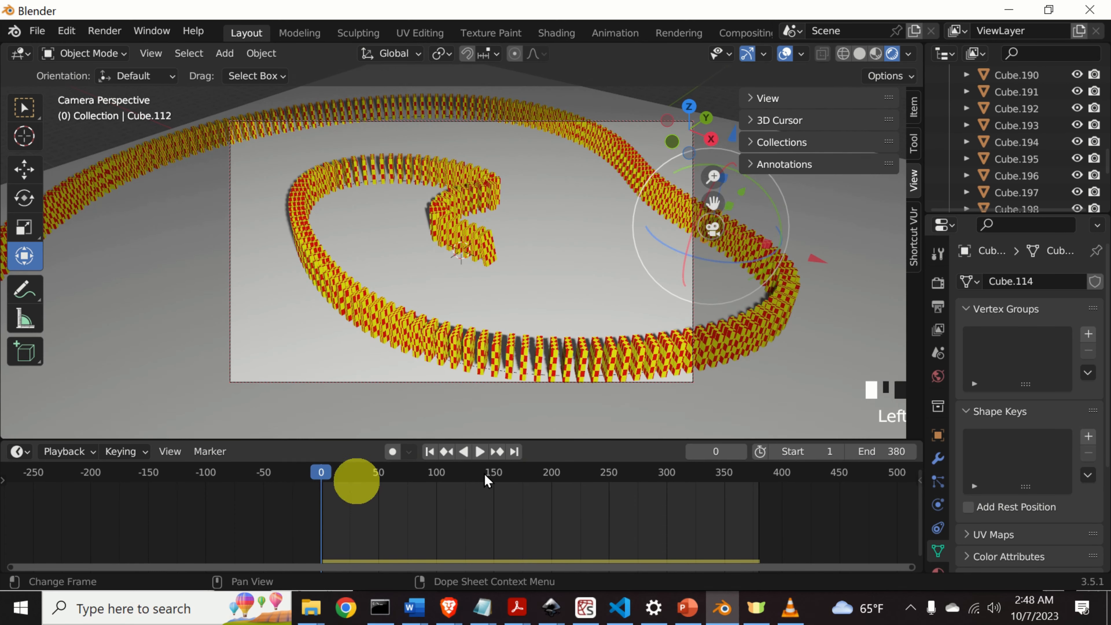
key(space)
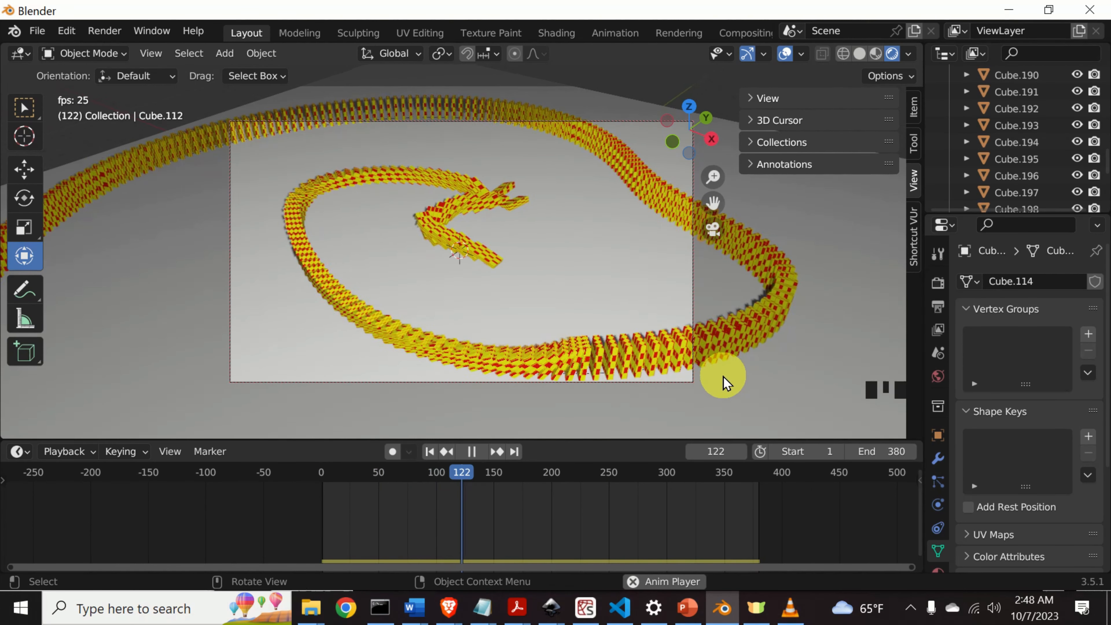
Pause the playback at frame 218 and examine the whole floor plane and spiral from outside the camera view
middle_drag(722, 382, 805, 237)
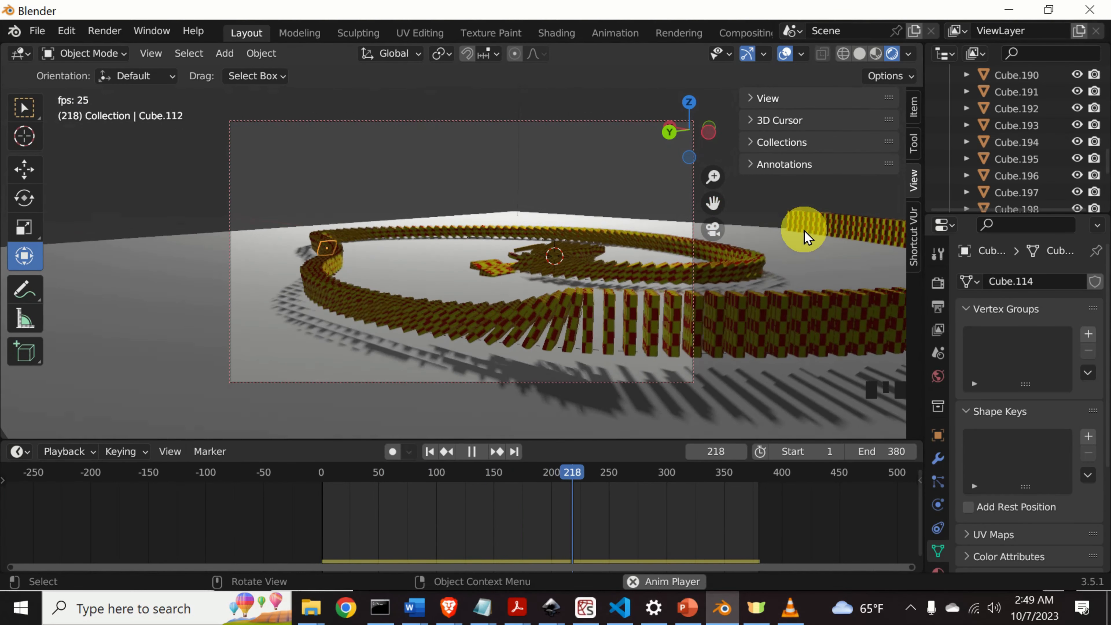
key(space)
click(713, 228)
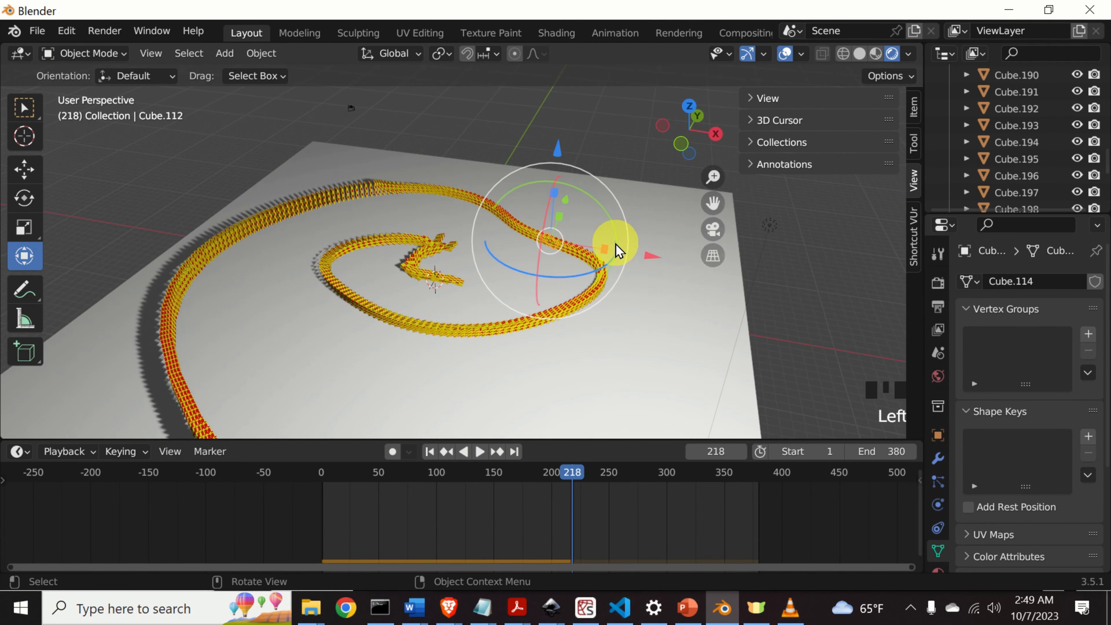
scroll(616, 250, down, 4)
click(594, 302)
middle_drag(551, 302, 567, 278)
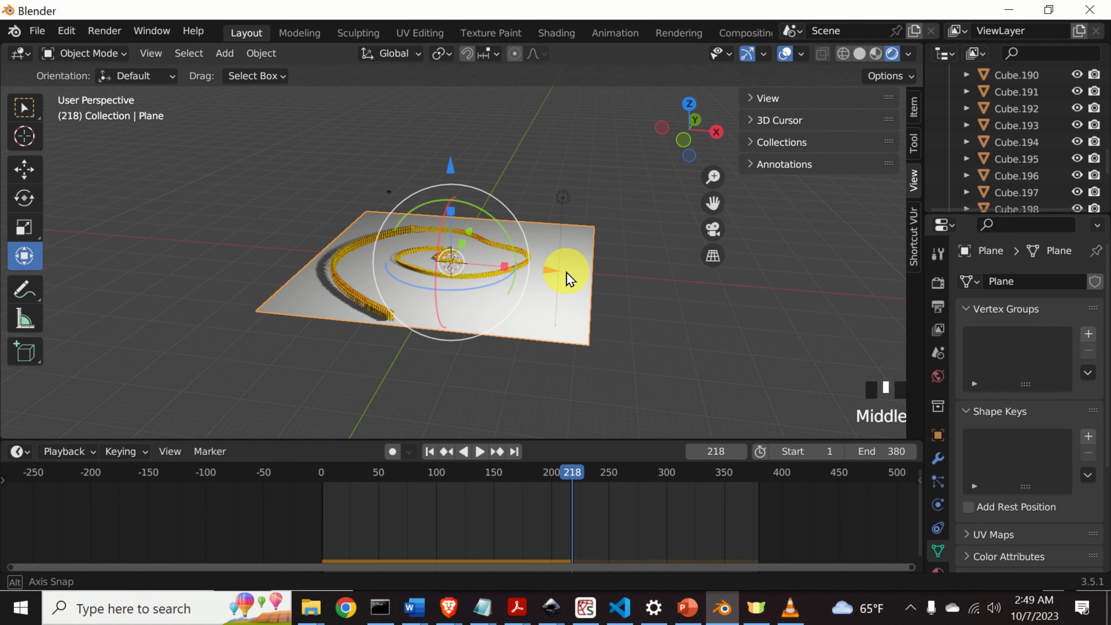
scroll(571, 245, up, 3)
scroll(647, 197, down, 2)
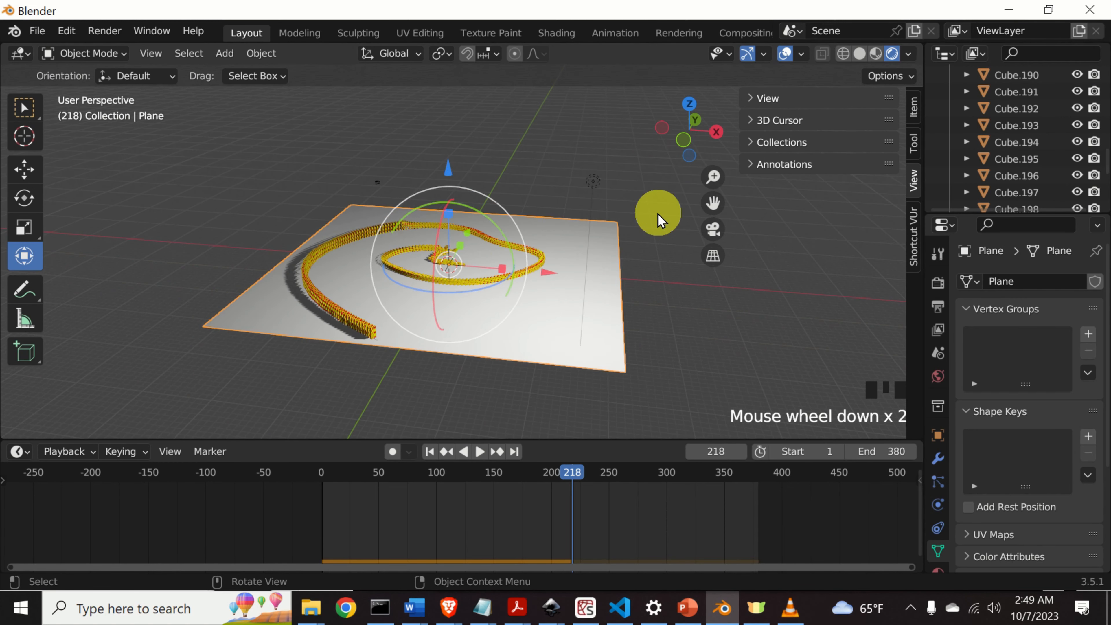
Move the point light in several view angles to above the center of the spiral and set its power to 120000 W
click(595, 183)
drag(591, 180, 440, 168)
middle_drag(677, 280, 516, 311)
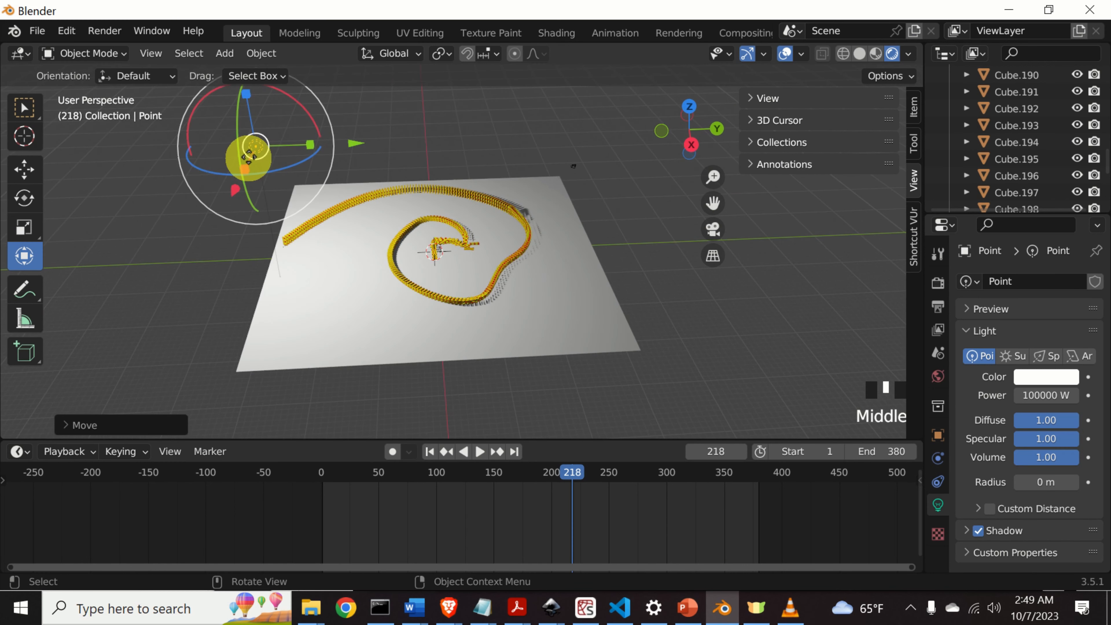
drag(251, 143, 425, 176)
middle_drag(441, 345, 597, 334)
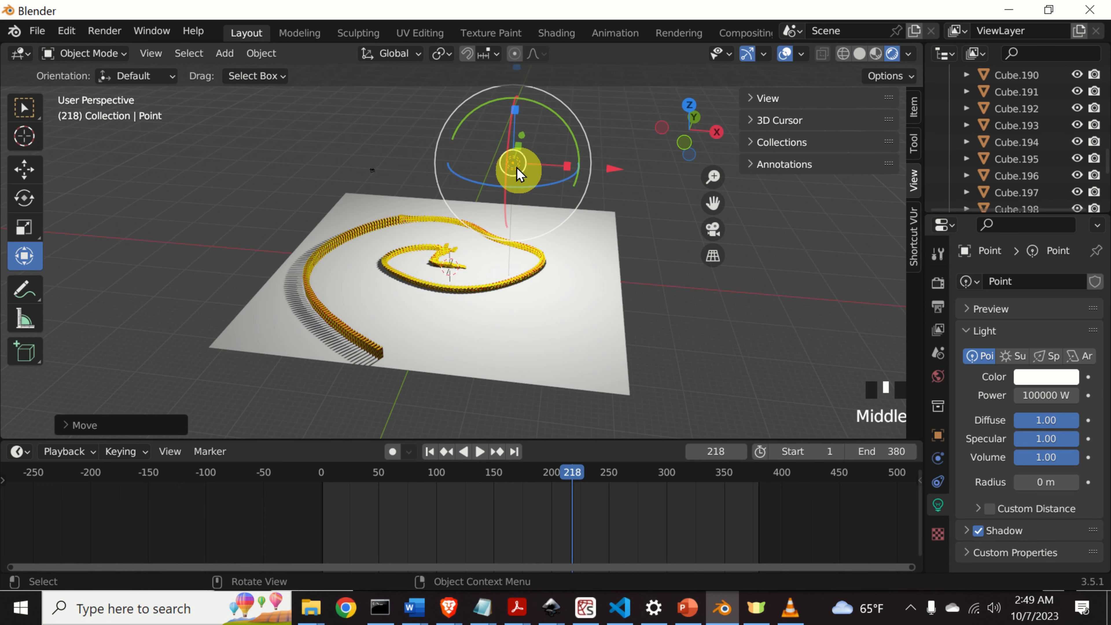
drag(515, 169, 448, 187)
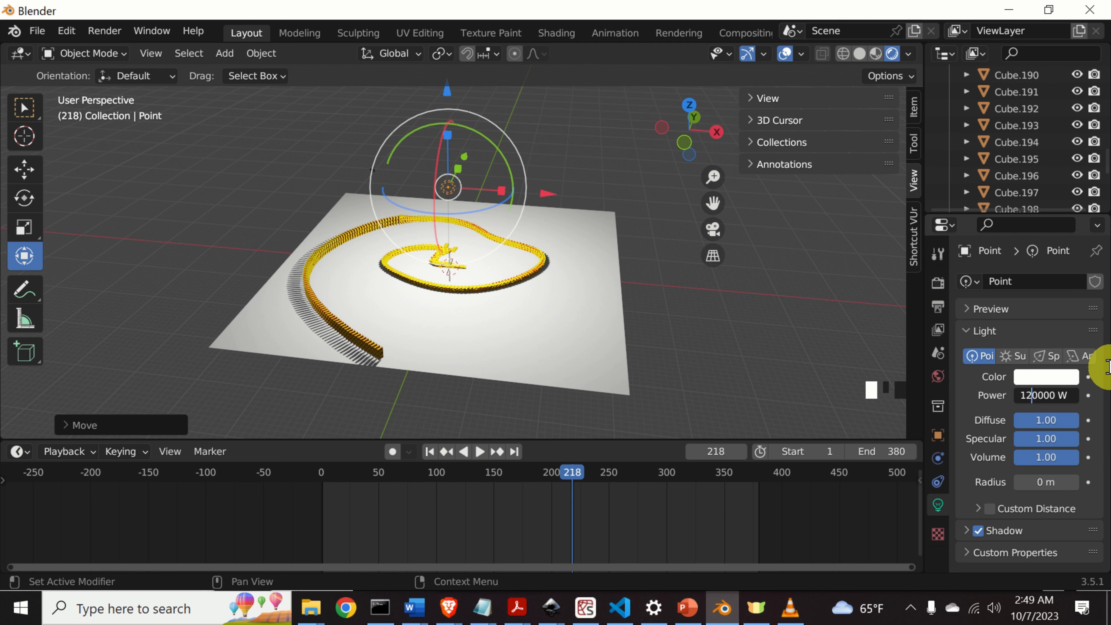
click(552, 376)
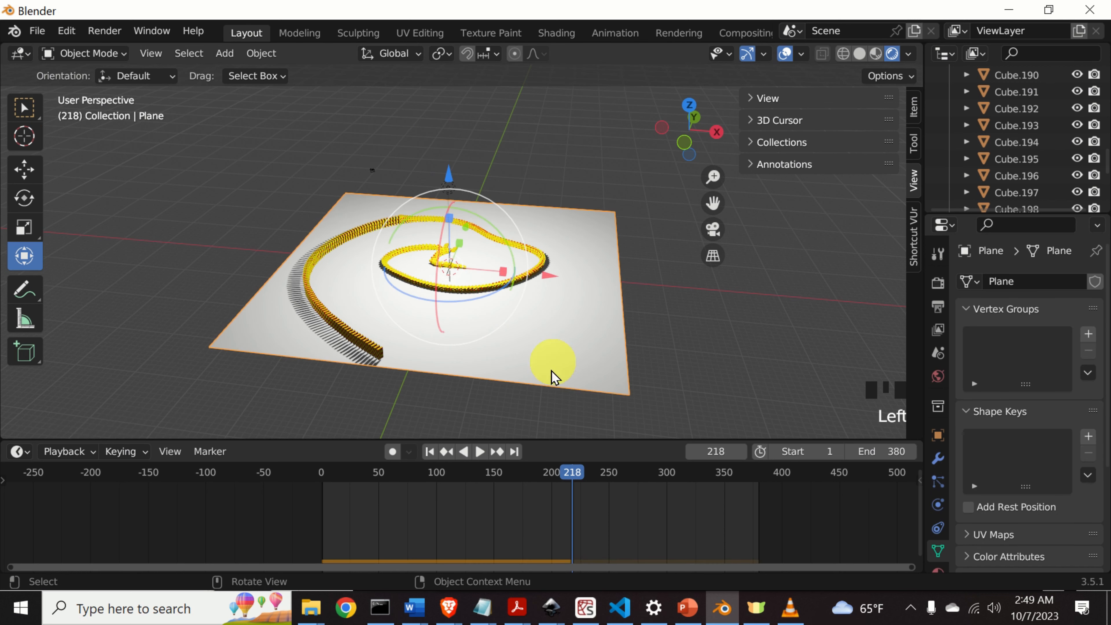
Play the simulation from frame 0 through the camera, pause at frame 241, and return to the perspective view
drag(565, 468, 319, 477)
click(713, 229)
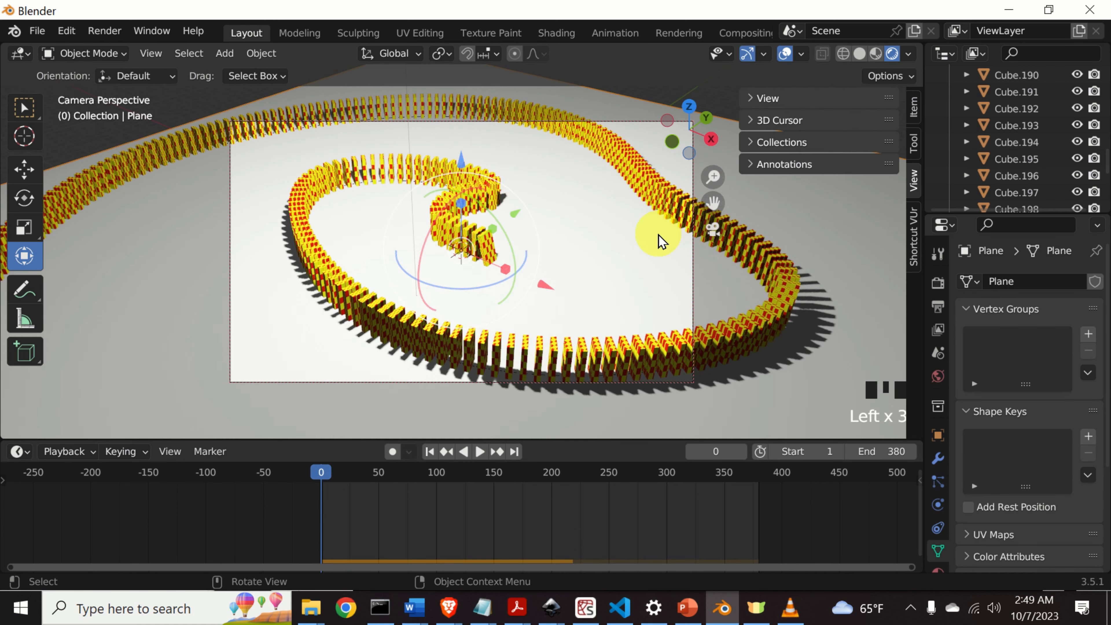
key(space)
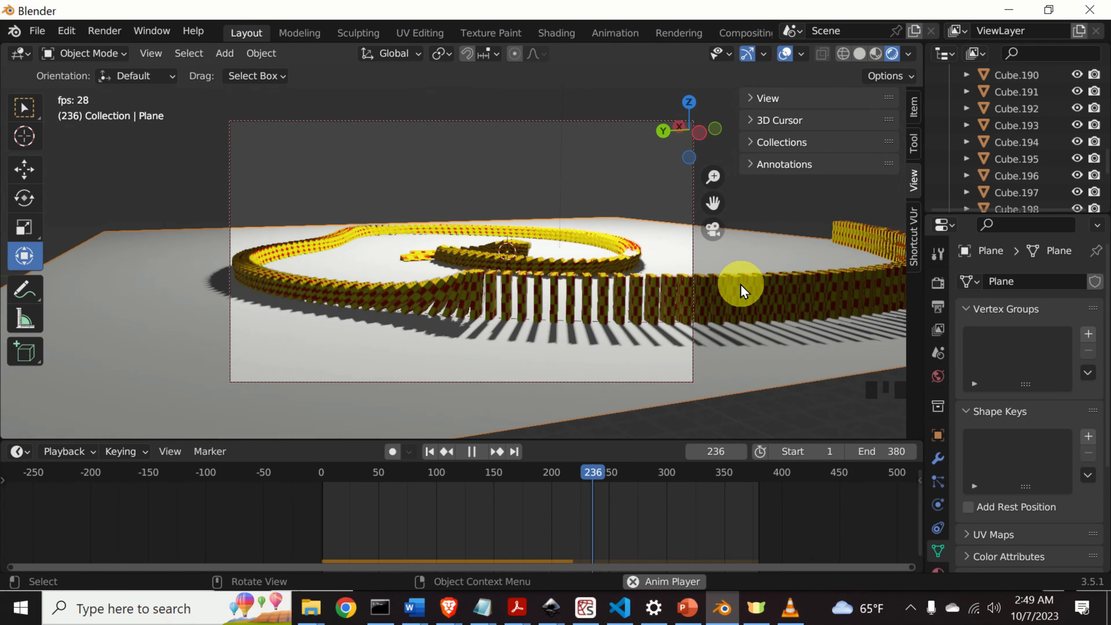
key(space)
click(713, 231)
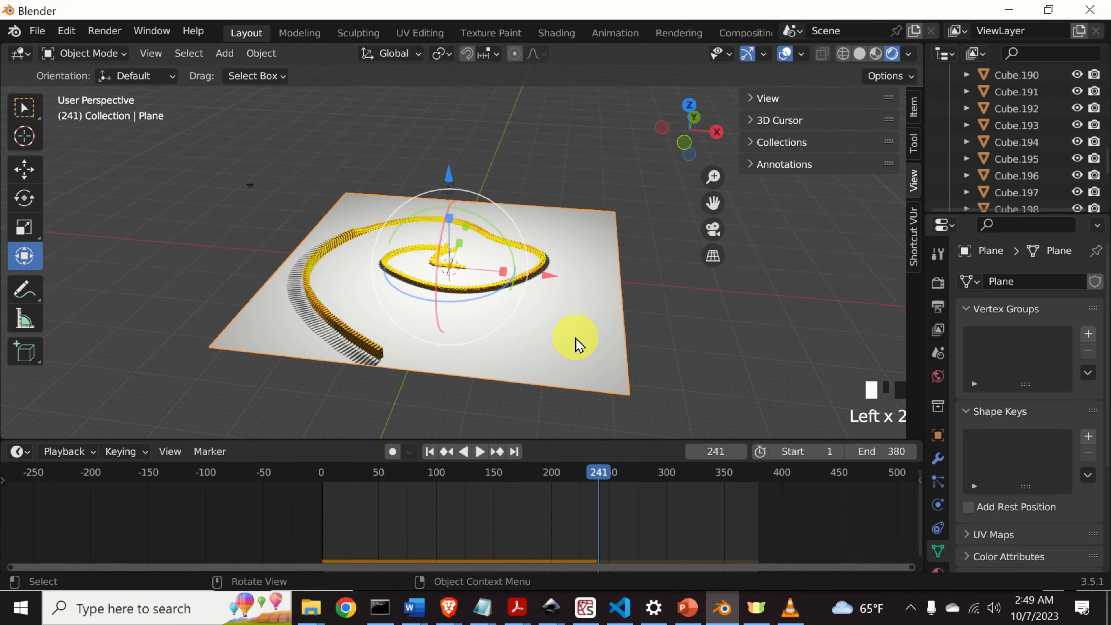
Change the base color of the floor plane's material to a pale lilac
click(24, 109)
click(288, 219)
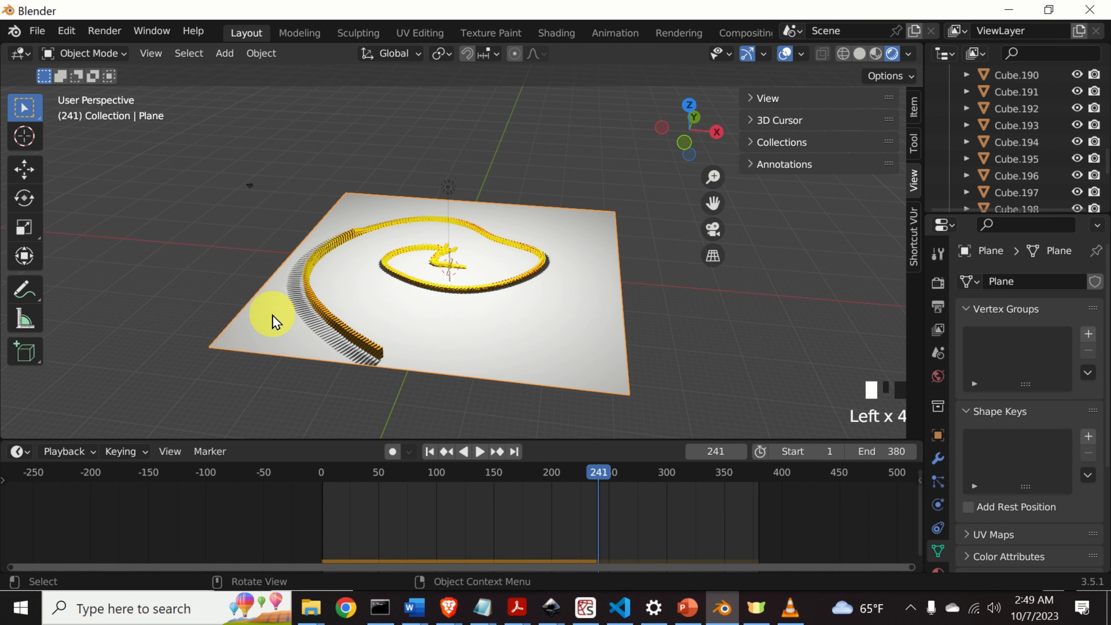
scroll(937, 473, down, 4)
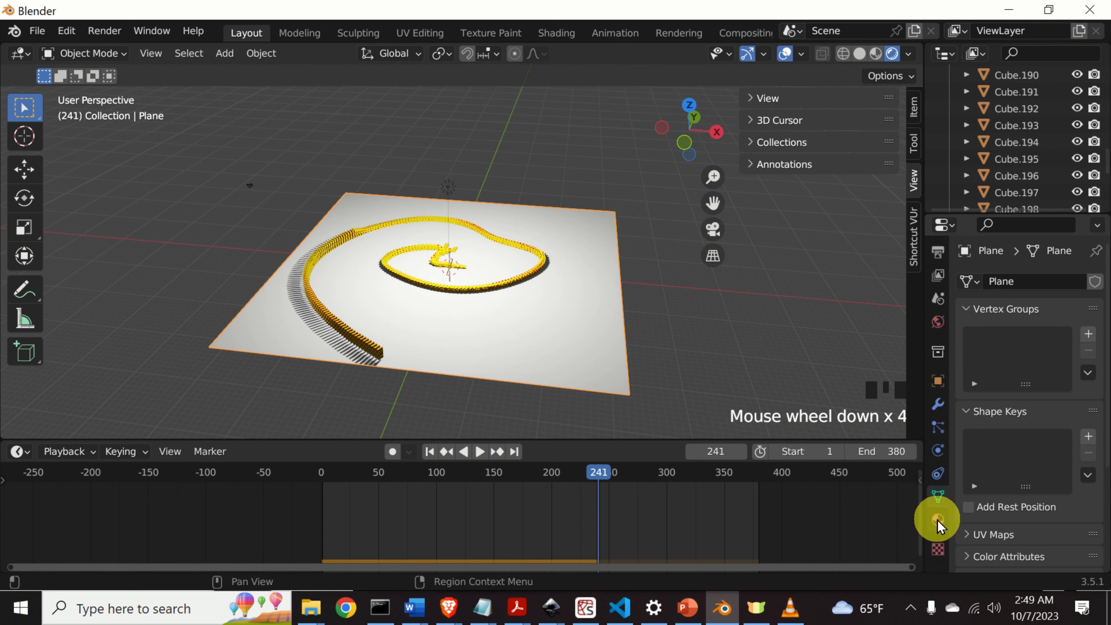
click(937, 521)
click(992, 352)
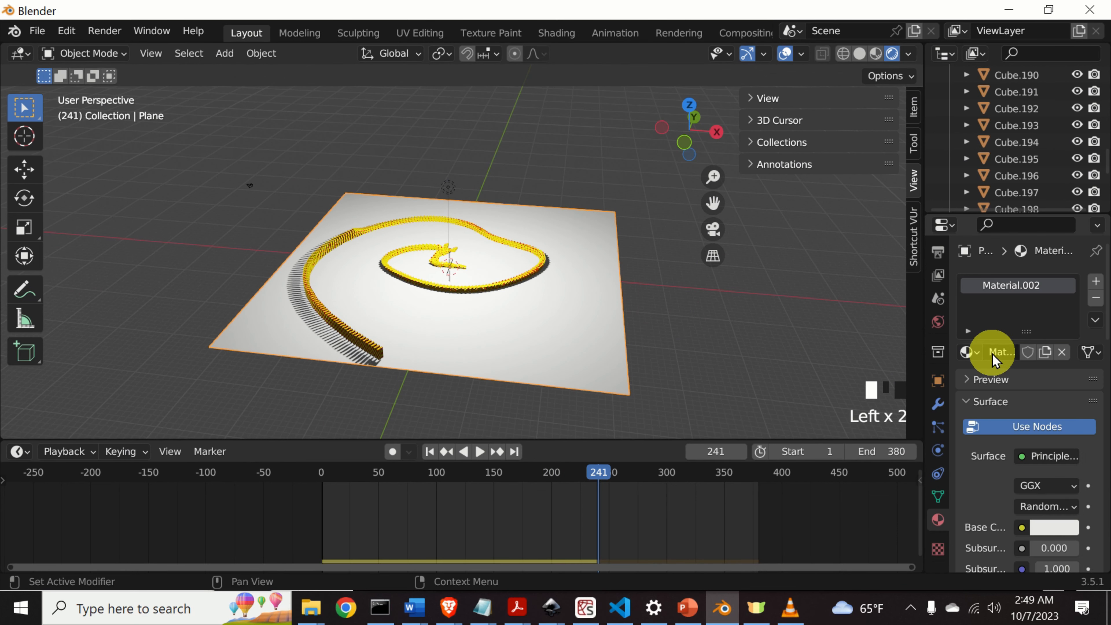
scroll(1063, 446, down, 2)
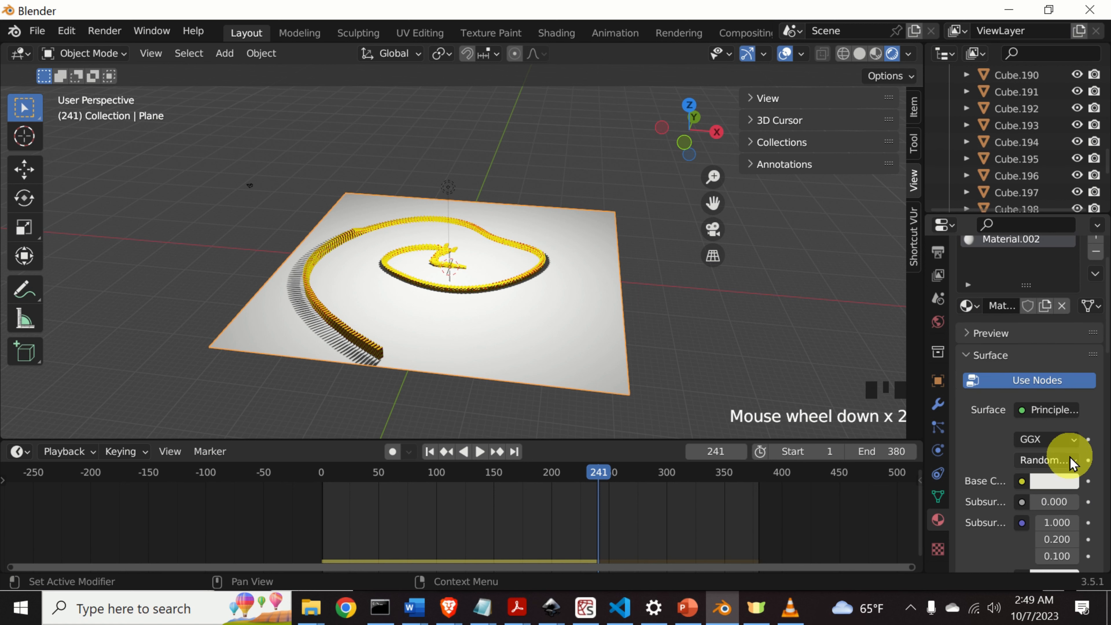
click(1058, 481)
click(996, 302)
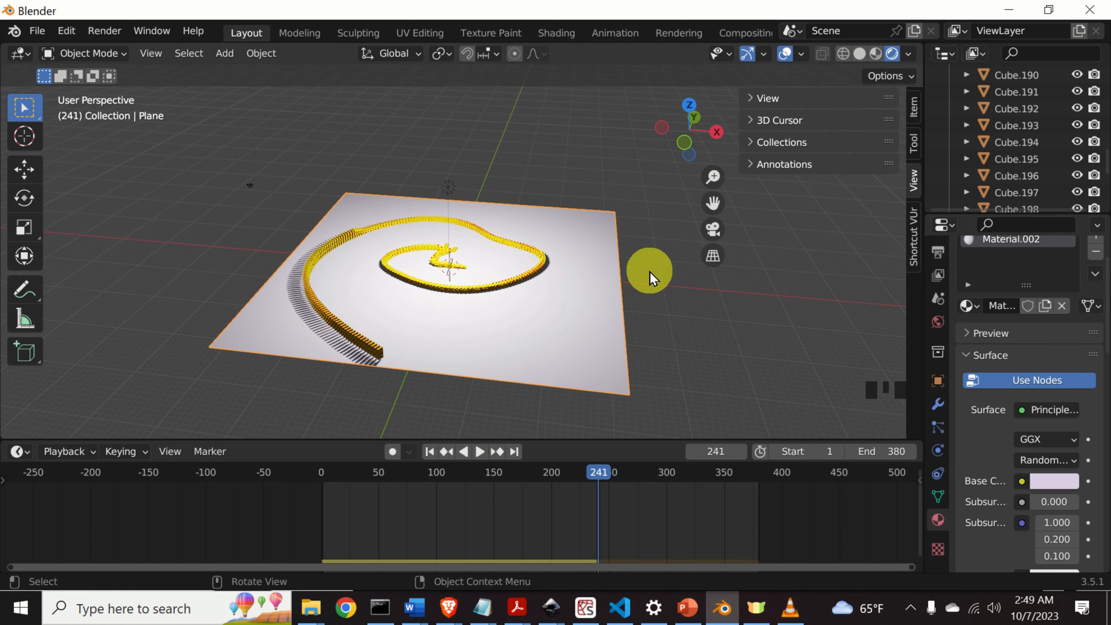
Inspect the recolored floor around the spiral, then play from frame 241 through the camera, pause at frame 335, and leave the camera view
middle_drag(650, 272, 409, 309)
scroll(429, 322, up, 3)
scroll(476, 325, up, 1)
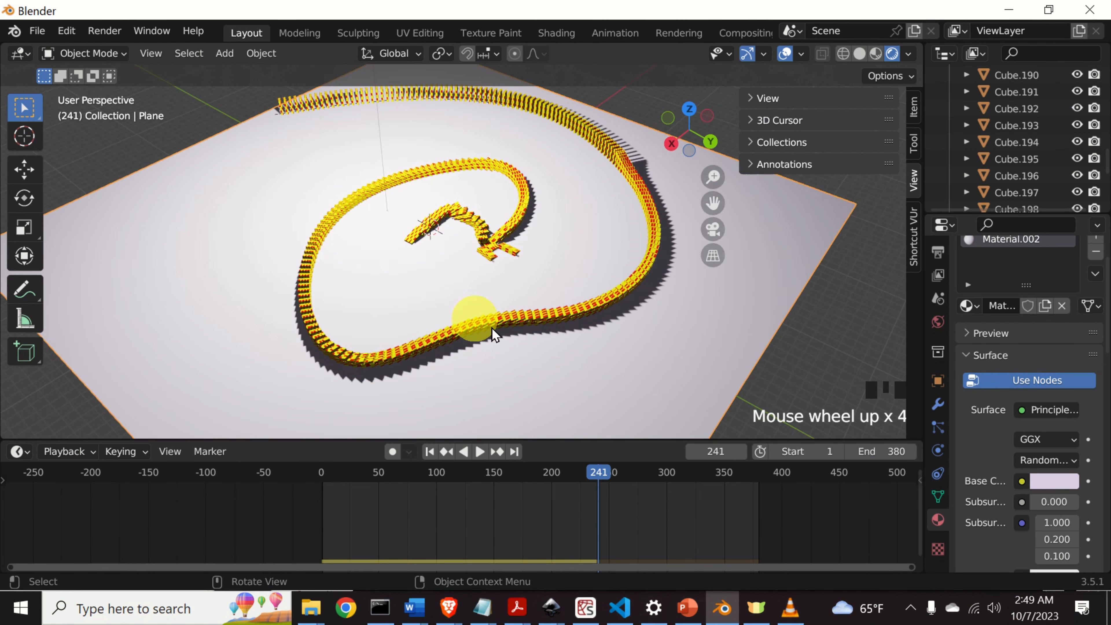
scroll(682, 318, down, 2)
middle_drag(682, 317, 723, 286)
click(712, 234)
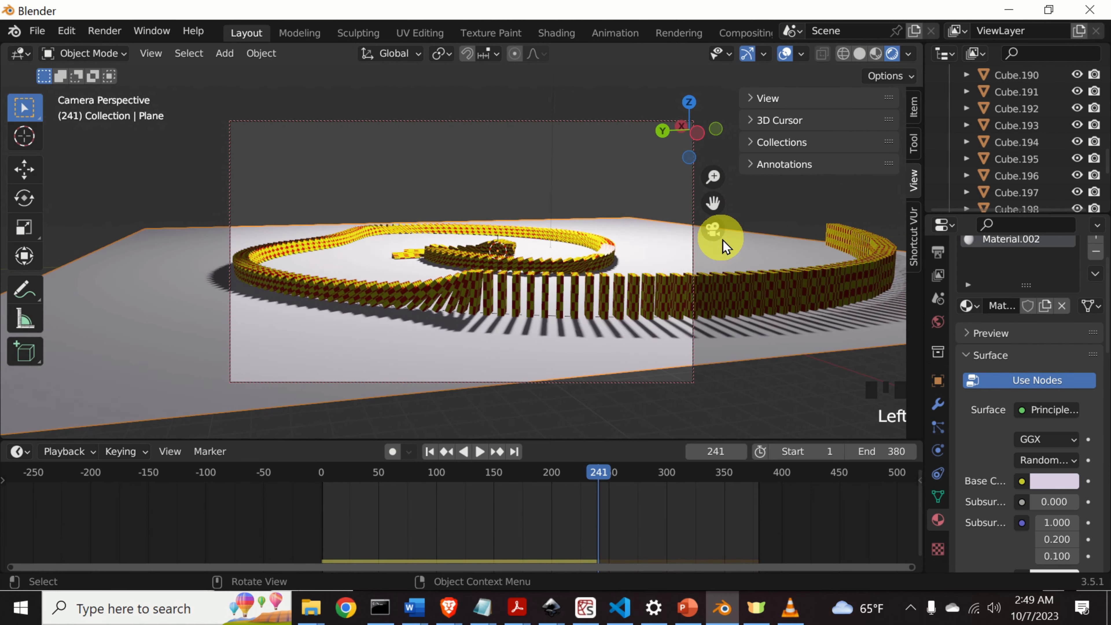
key(space)
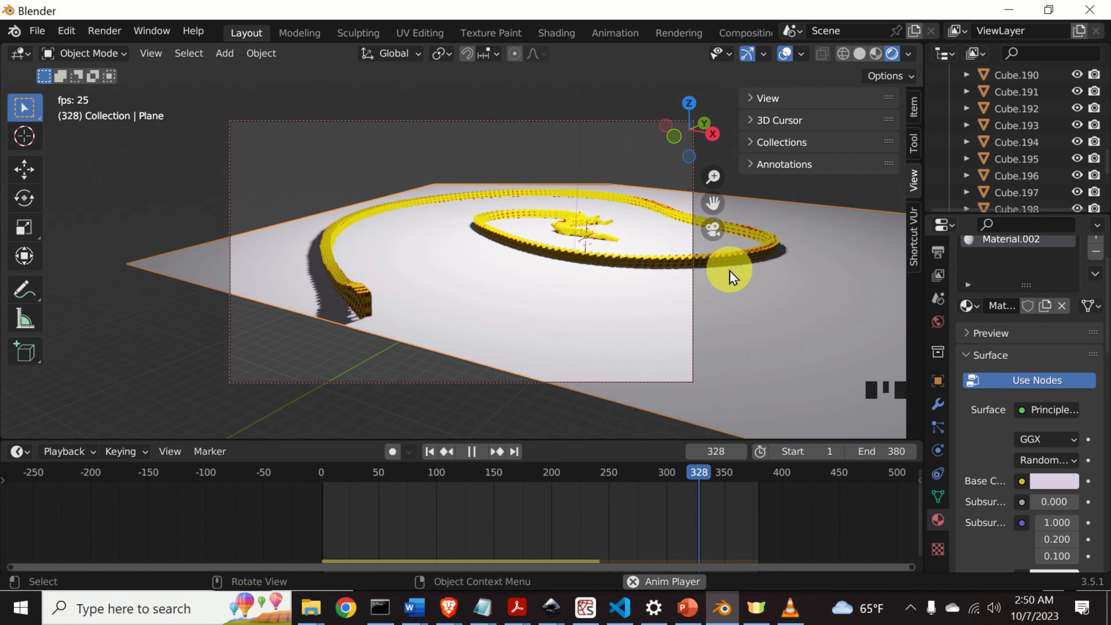
key(space)
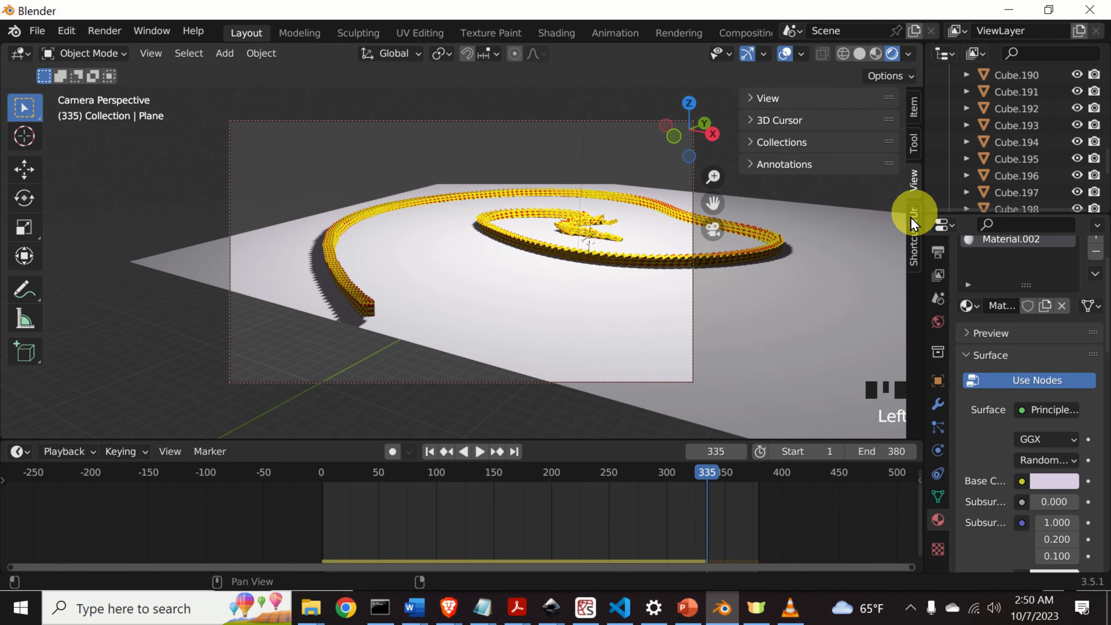
click(715, 227)
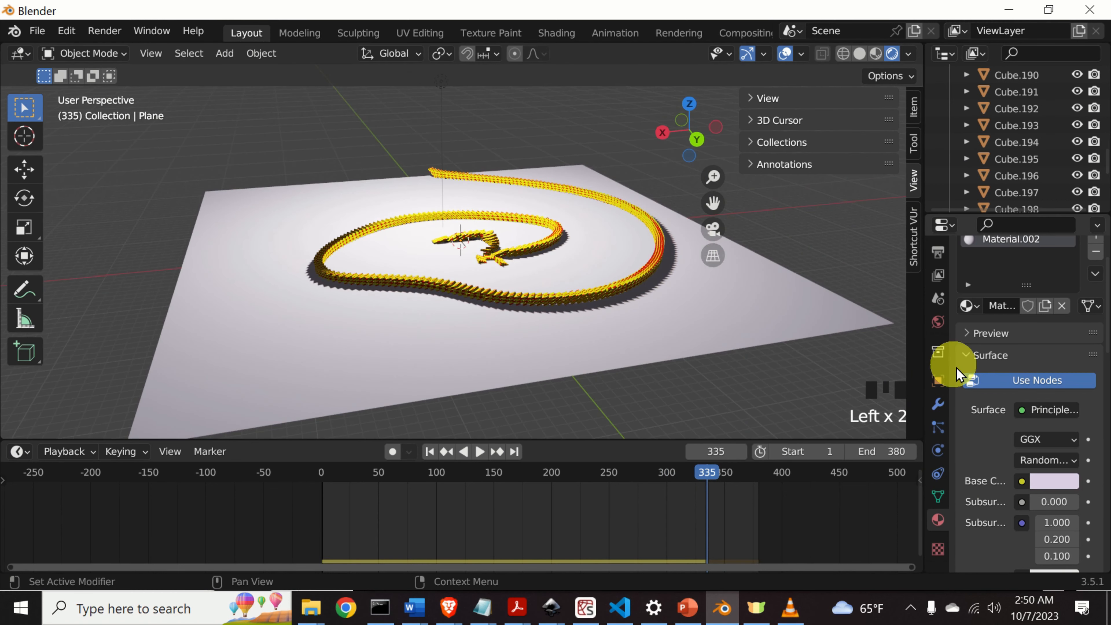
Select the point light above the spiral and set its power to 90000 W
scroll(774, 260, down, 2)
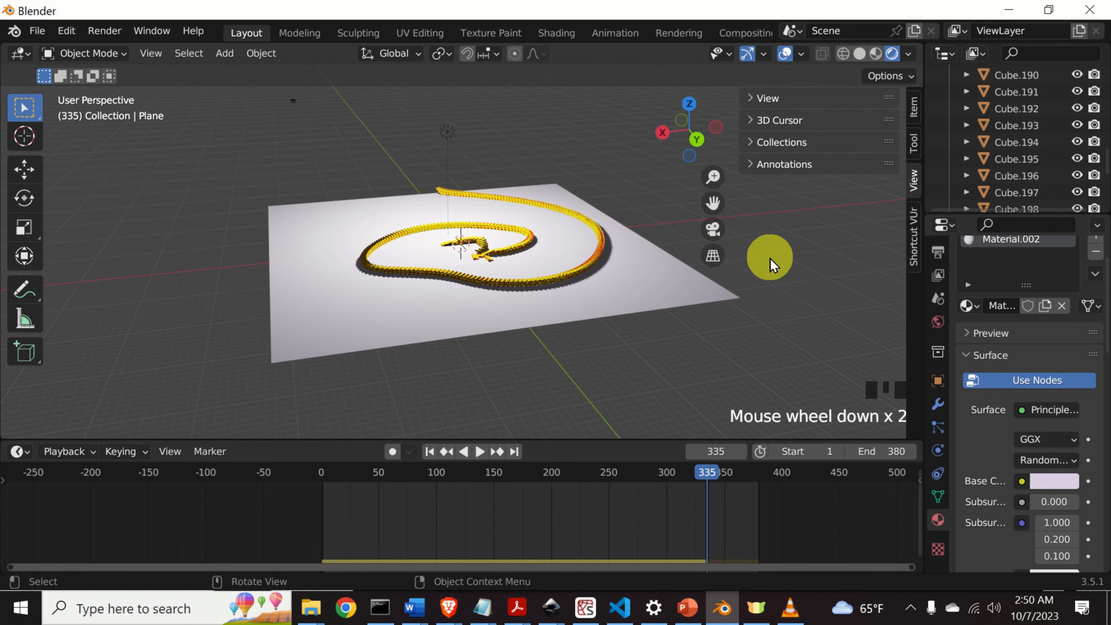
click(444, 131)
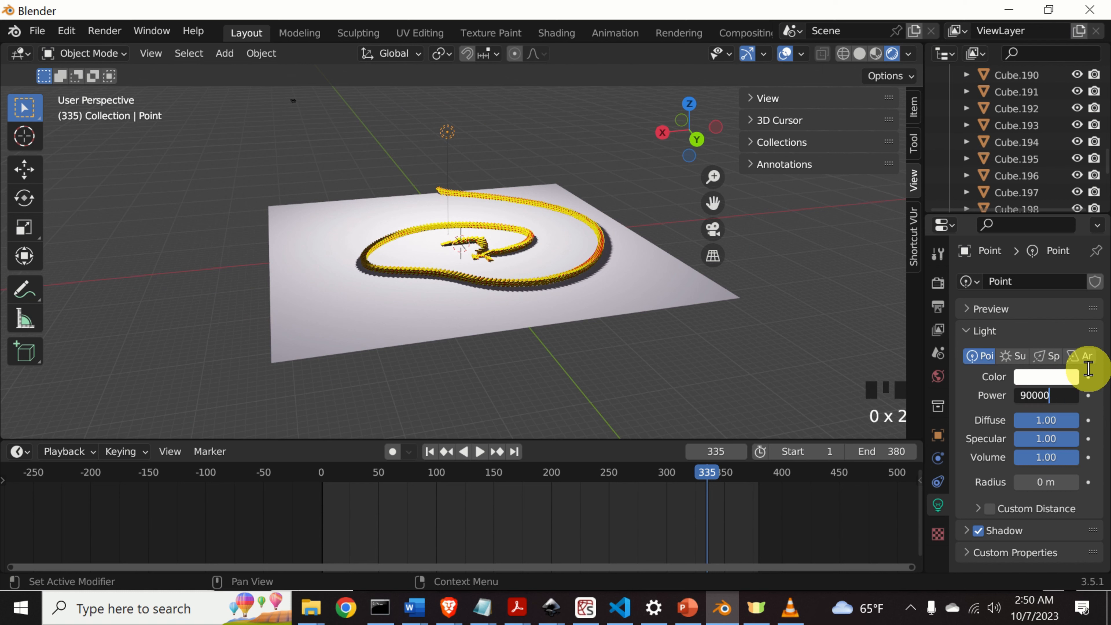
key(Return)
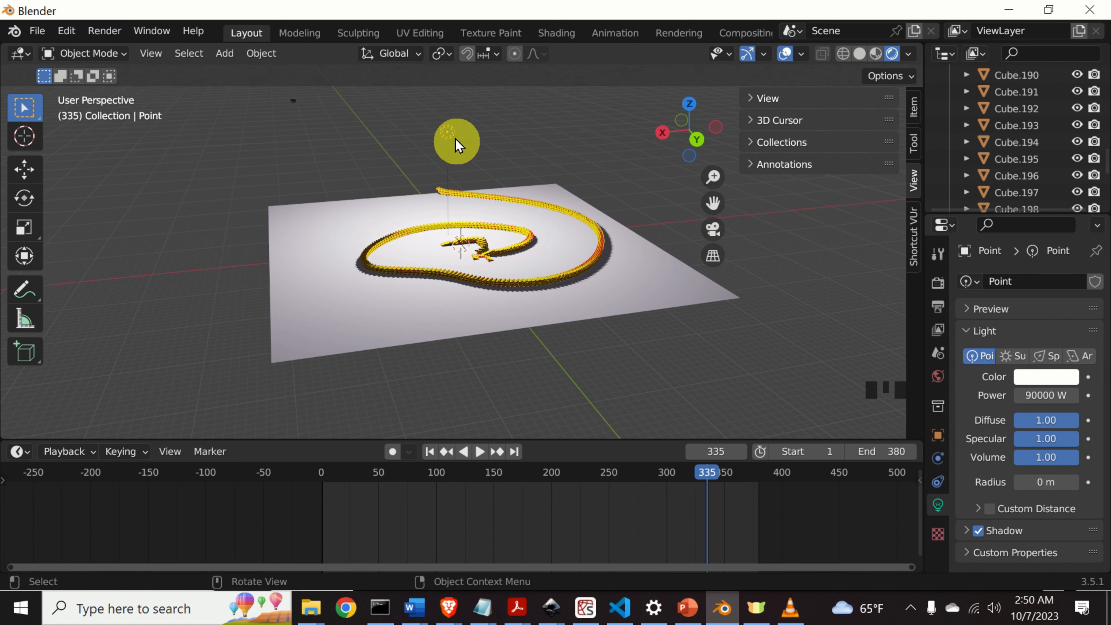
Resize the point light's radius to about 0.264 m and raise the light higher above the spiral
drag(448, 132, 448, 127)
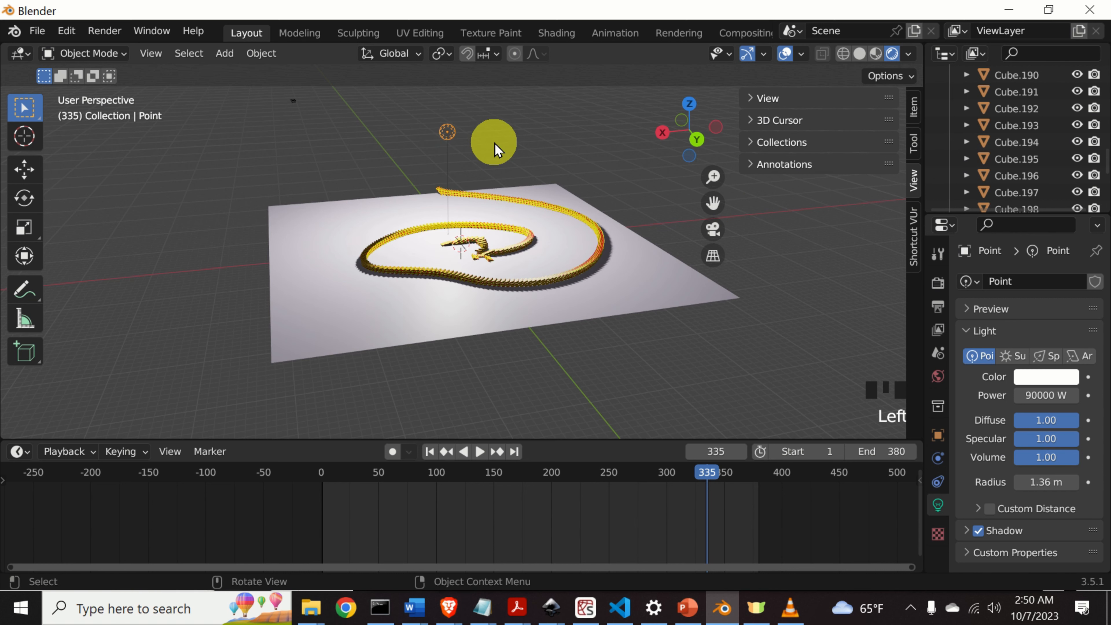
click(523, 139)
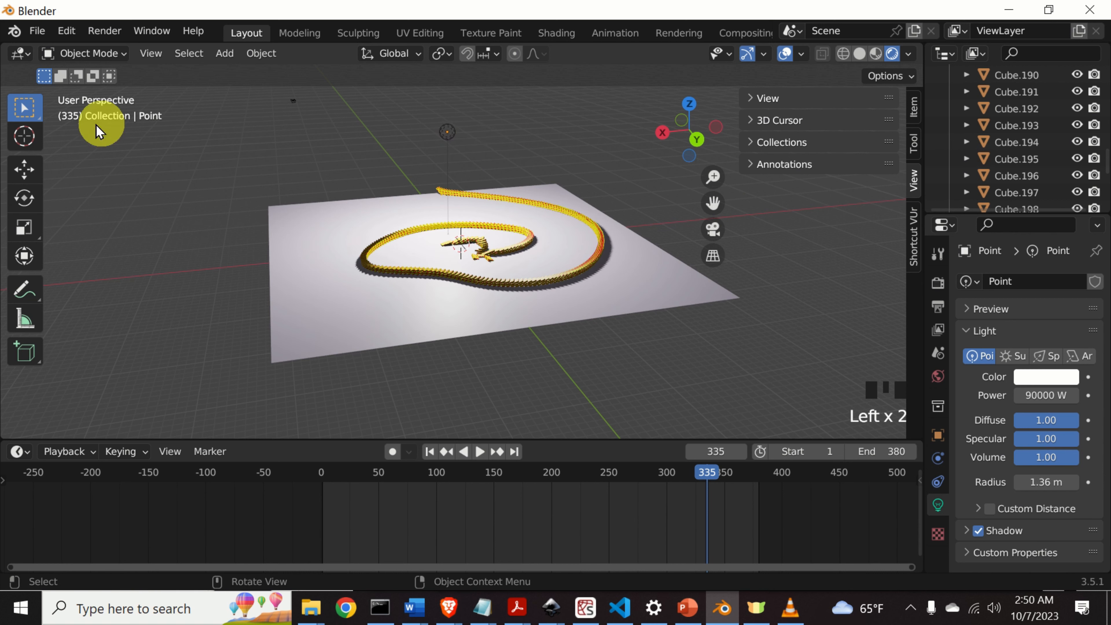
click(22, 261)
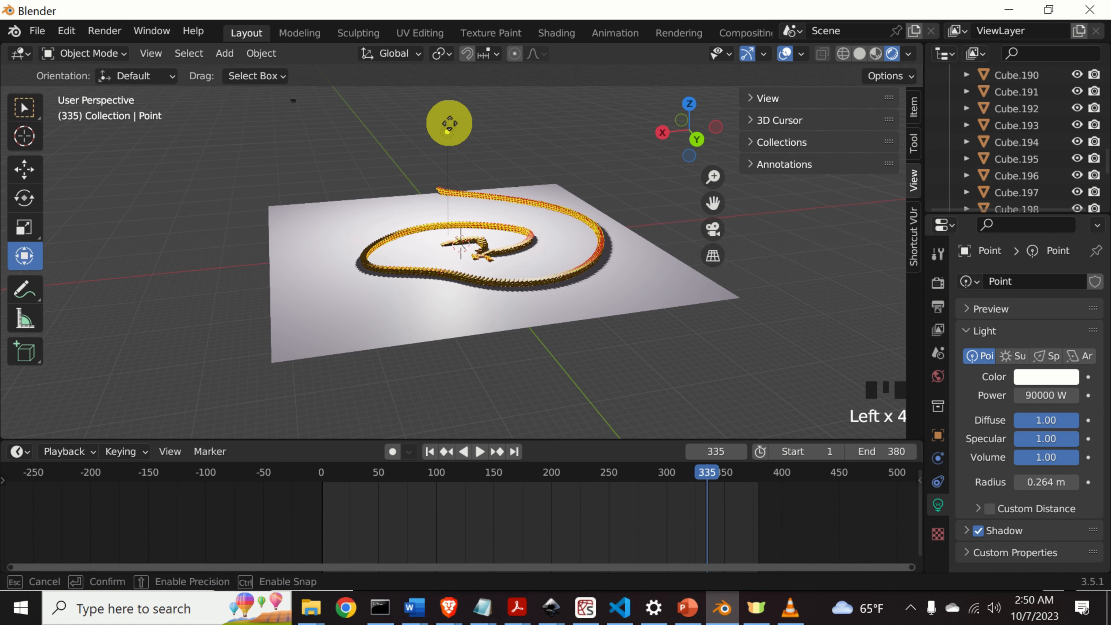
click(449, 132)
scroll(453, 140, up, 2)
scroll(457, 156, down, 1)
scroll(456, 157, down, 1)
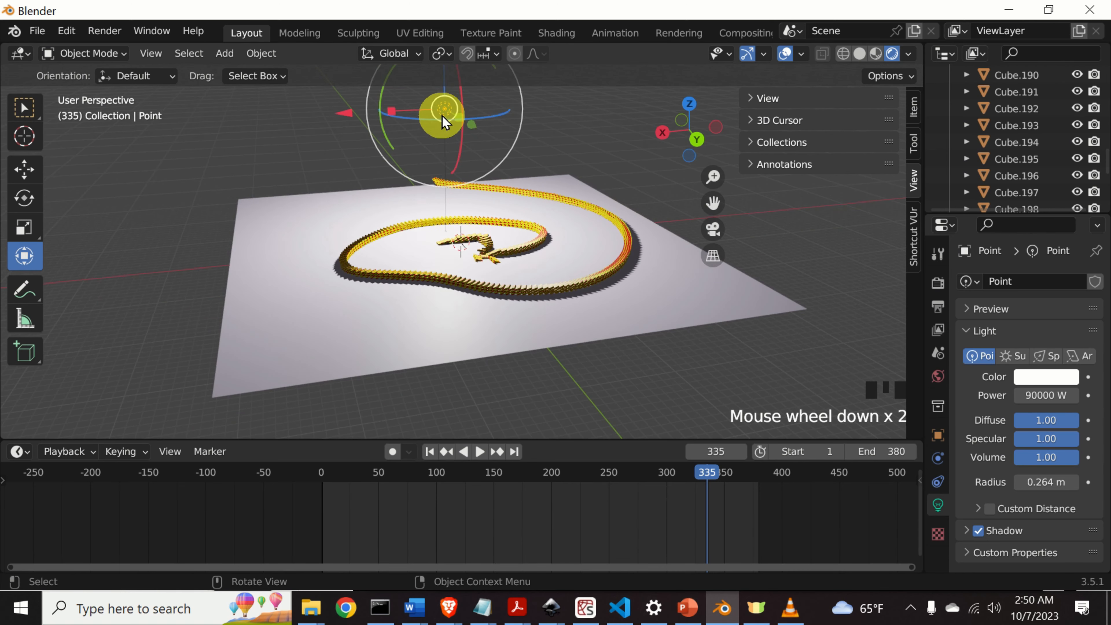
drag(441, 112, 448, 82)
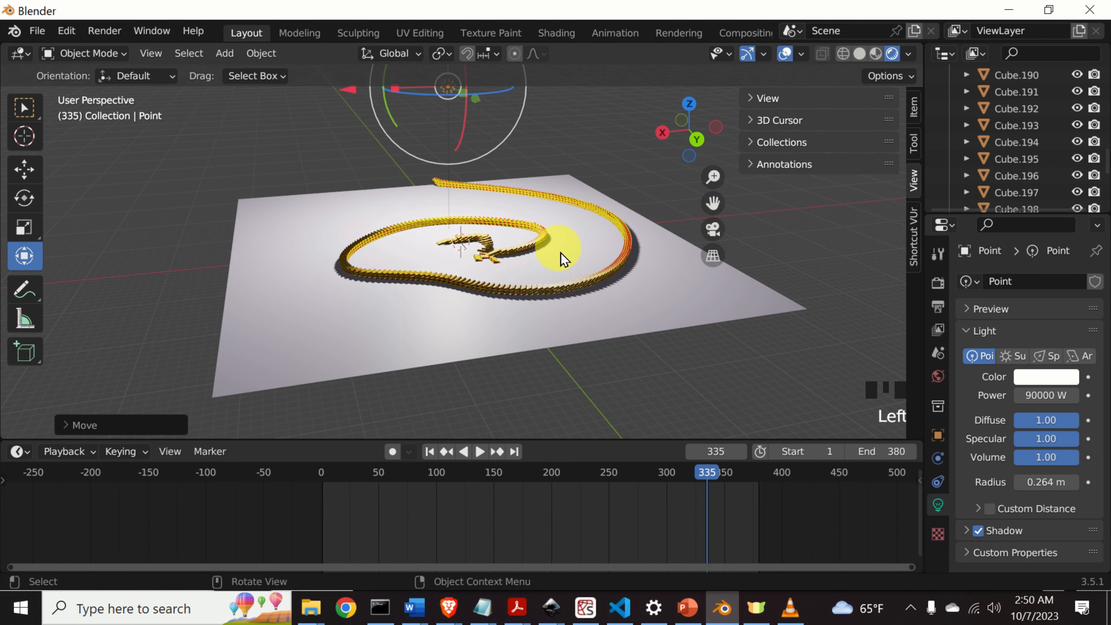
middle_drag(565, 255, 614, 291)
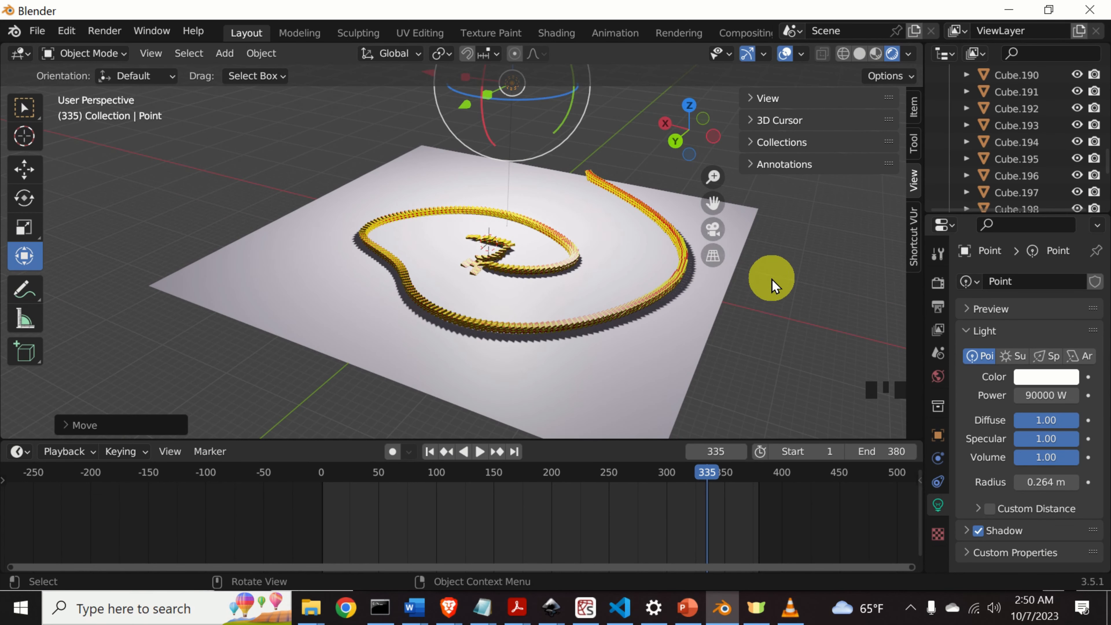
Show the scene's output settings and widen the properties area to reveal the output path and file format options
click(941, 310)
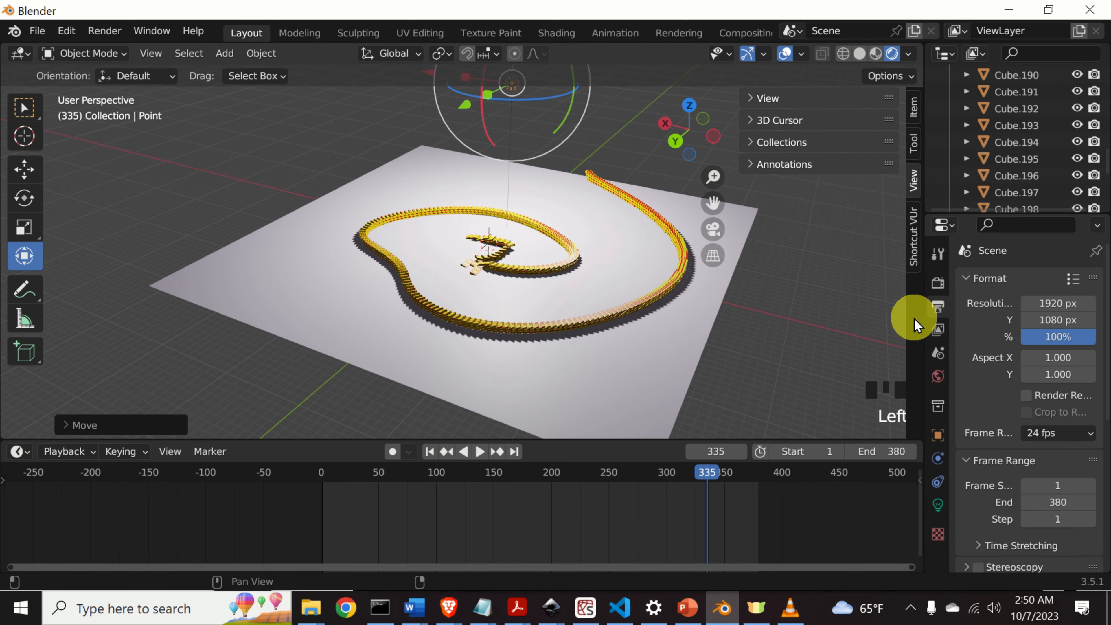
drag(917, 319, 716, 303)
scroll(897, 399, down, 2)
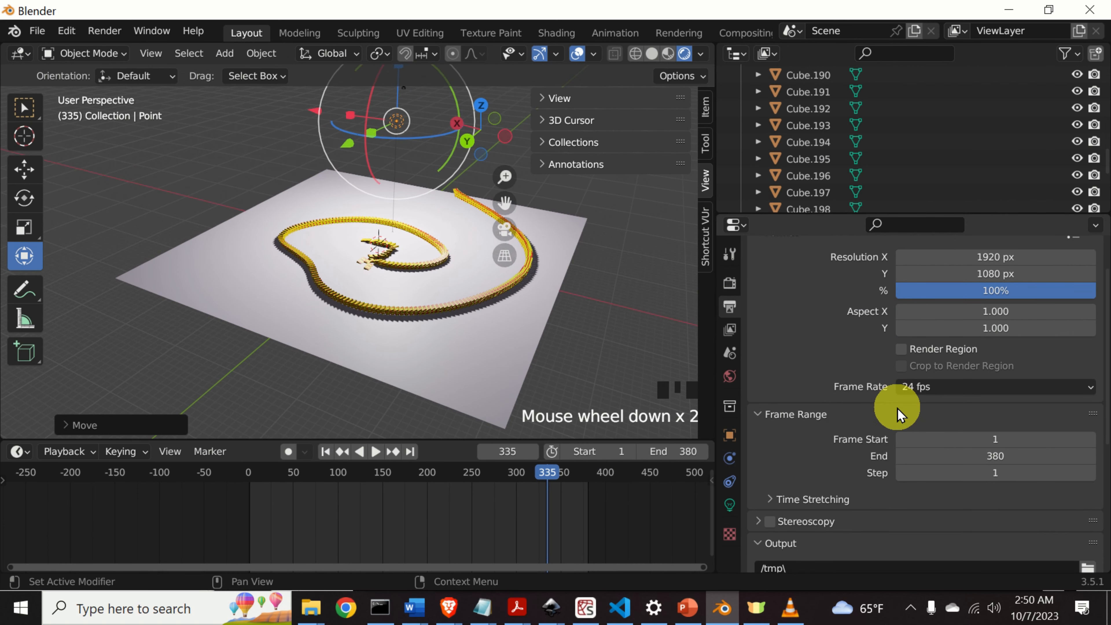
scroll(900, 416, down, 5)
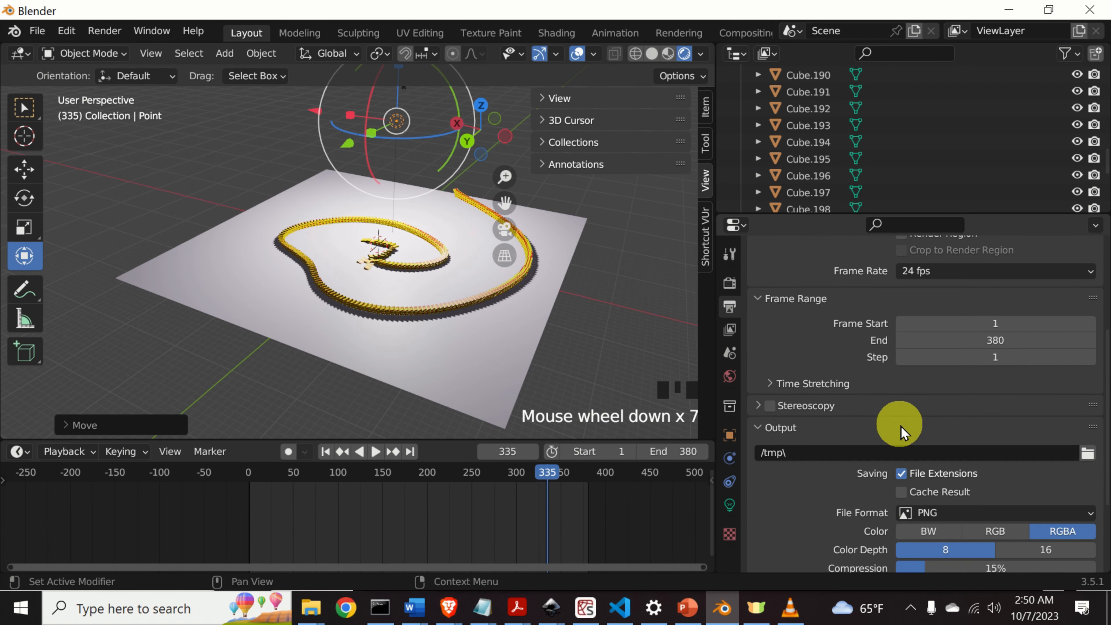
Keep PNG as the output file format and set the render output folder to C:\tmp\
click(953, 514)
click(785, 421)
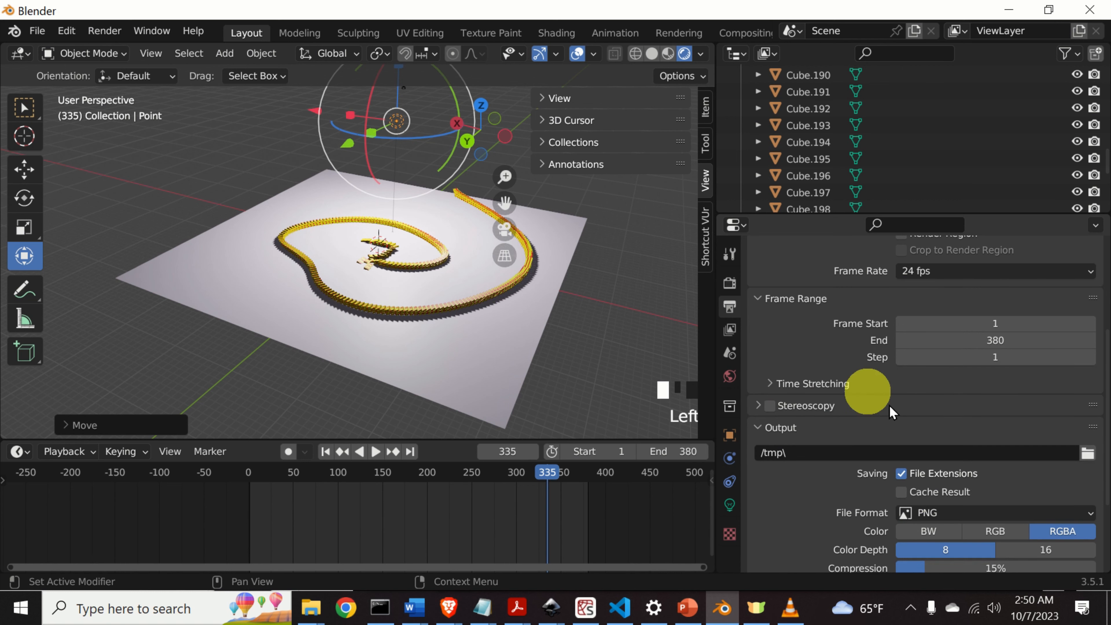
click(1086, 453)
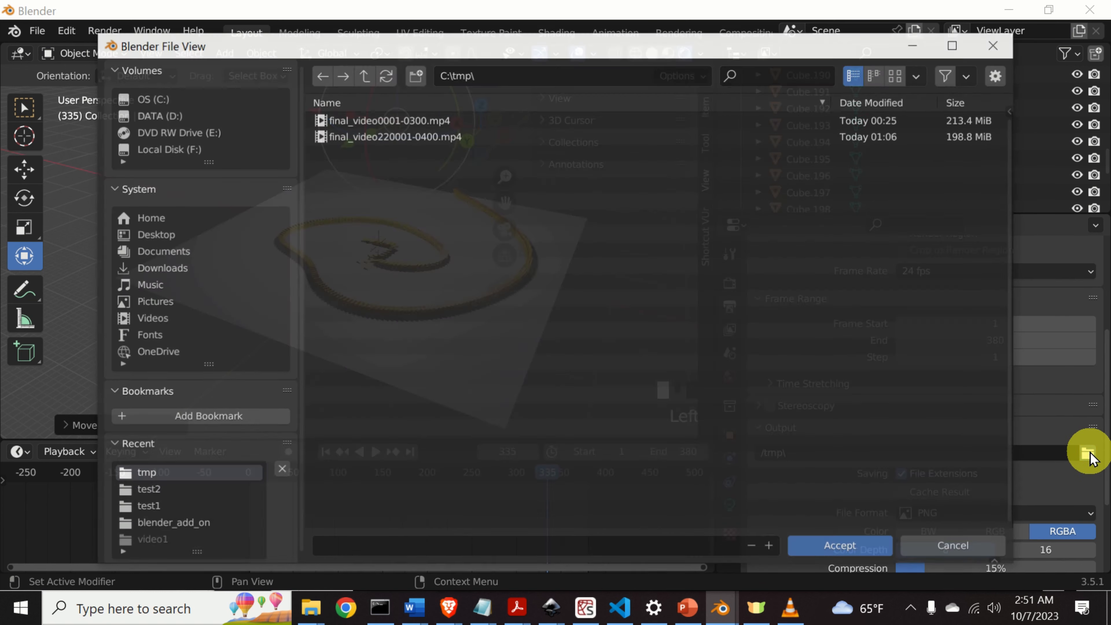
click(162, 104)
scroll(454, 260, down, 3)
click(350, 399)
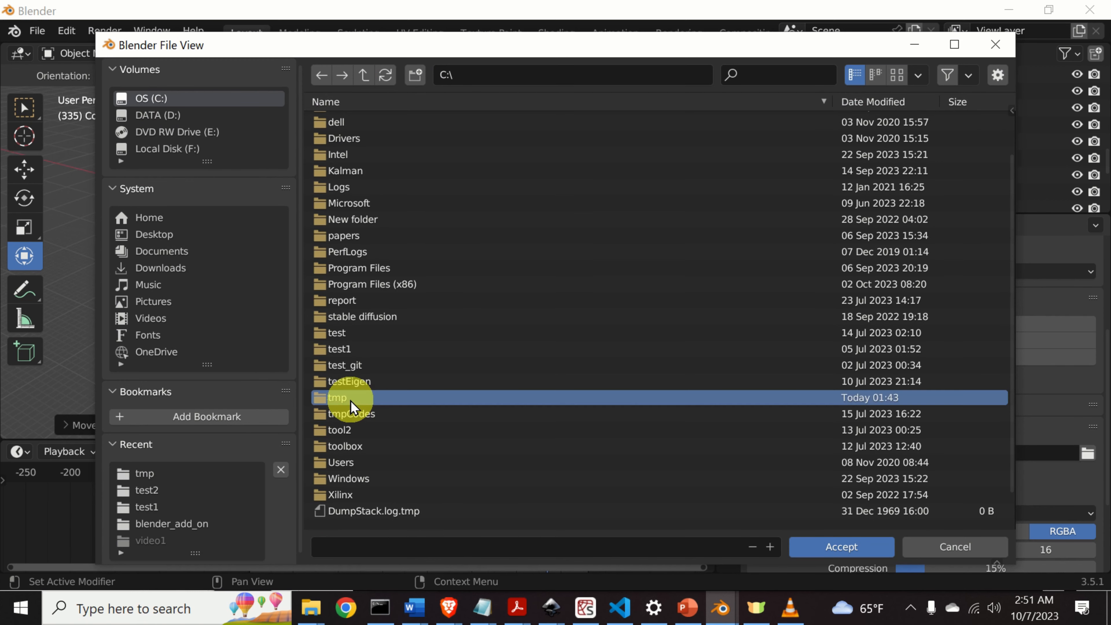
double_click(350, 404)
click(850, 549)
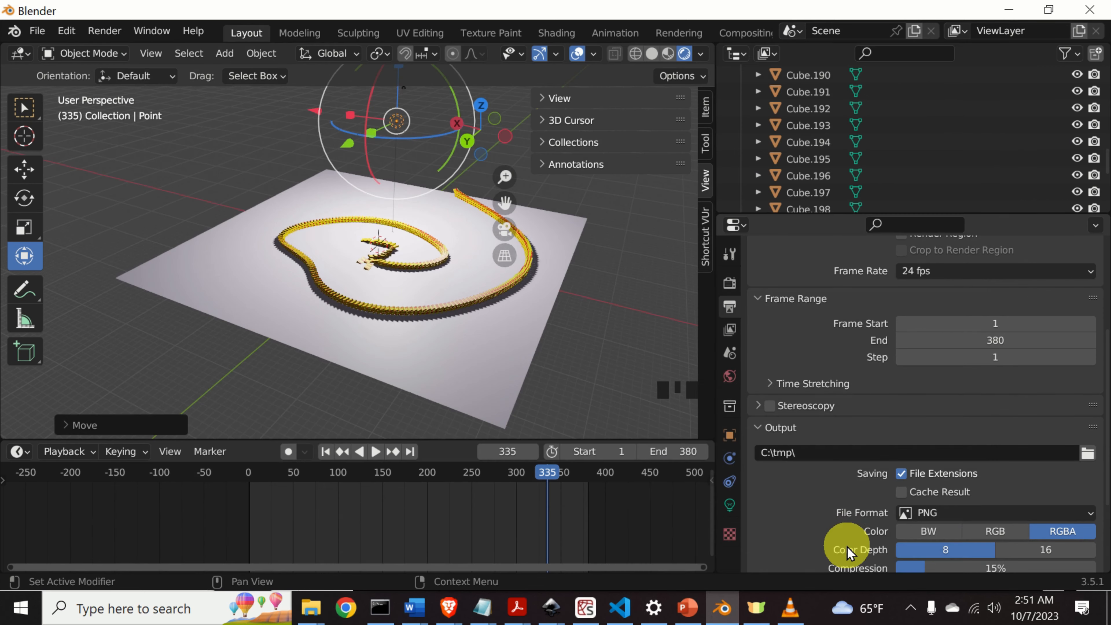
scroll(855, 477, down, 1)
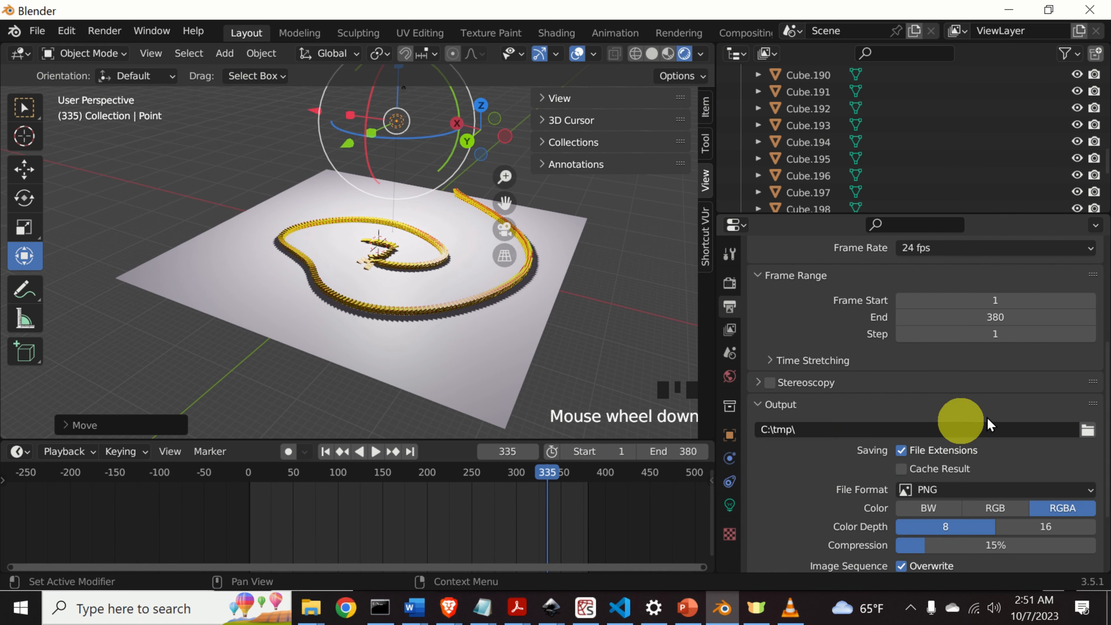
Name the rendered frames "image" so the output path reads C:\tmp\image
click(1087, 430)
click(384, 549)
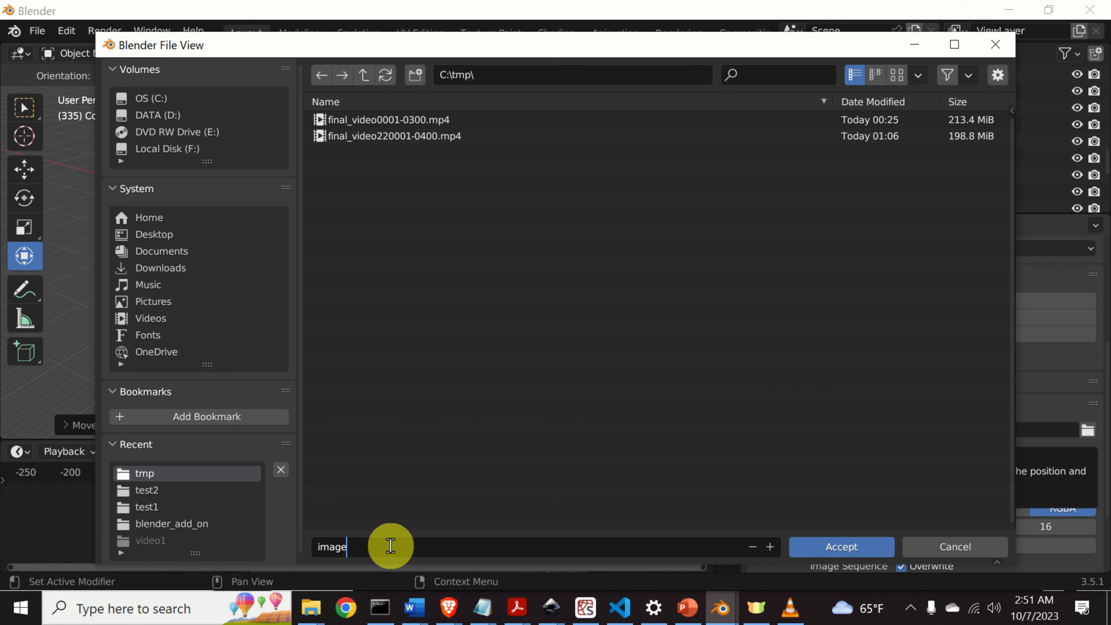
click(855, 548)
scroll(855, 429, down, 3)
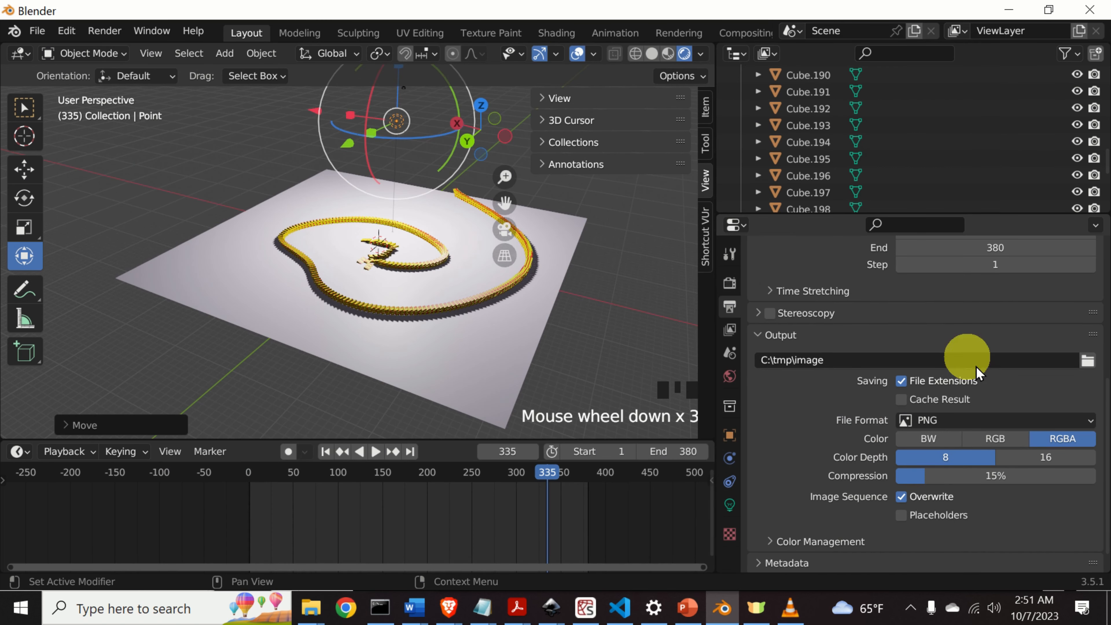
scroll(970, 377, down, 3)
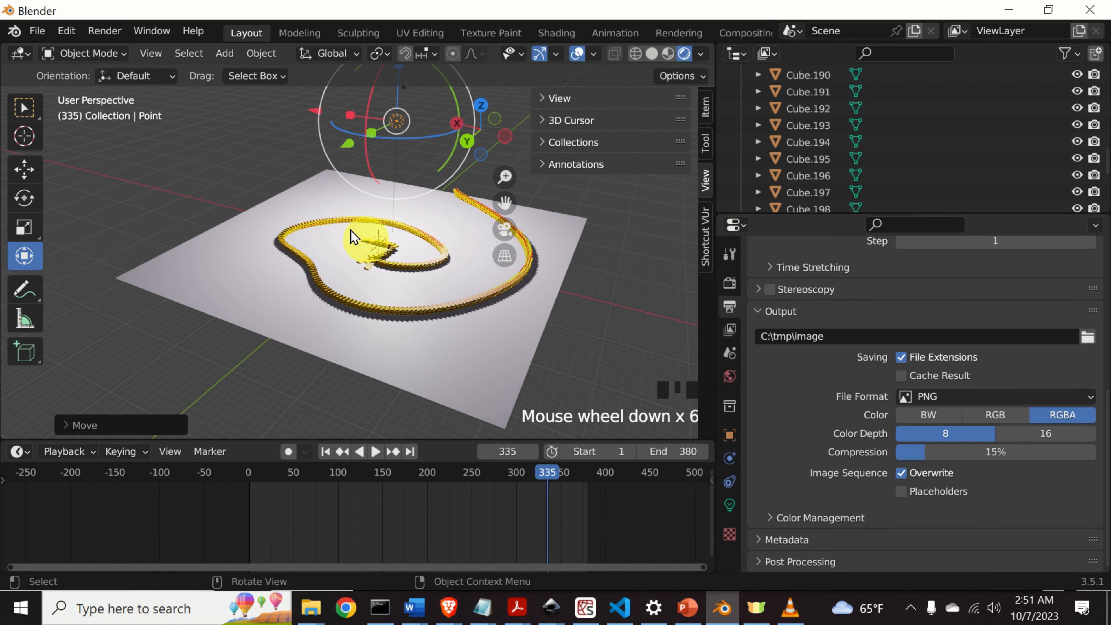
Render the full animation as a PNG image sequence and close the render window
click(105, 31)
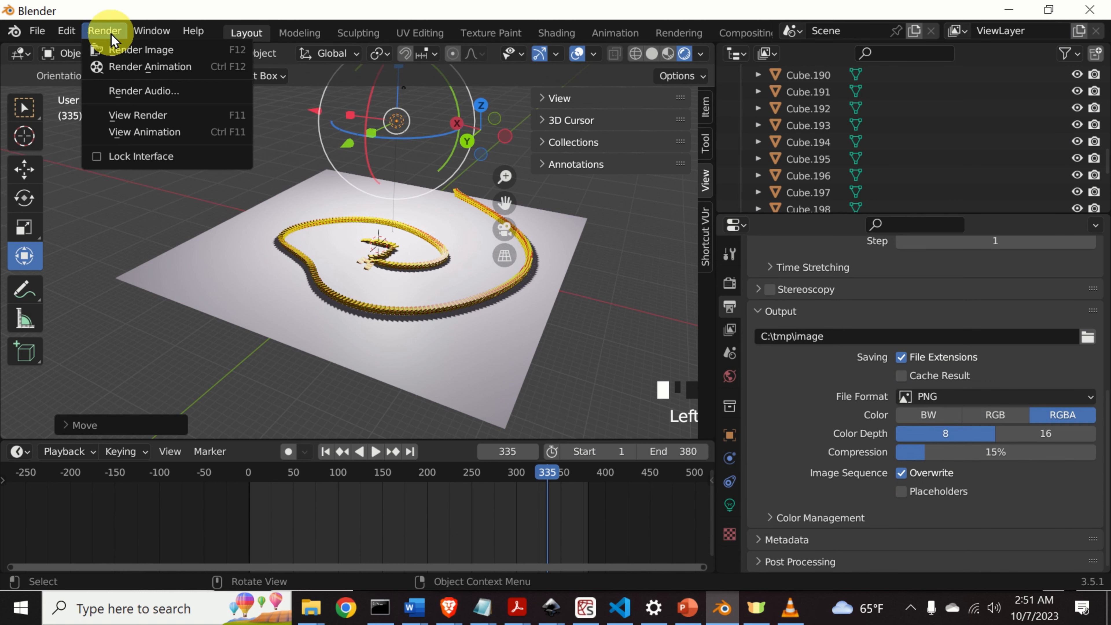
click(140, 66)
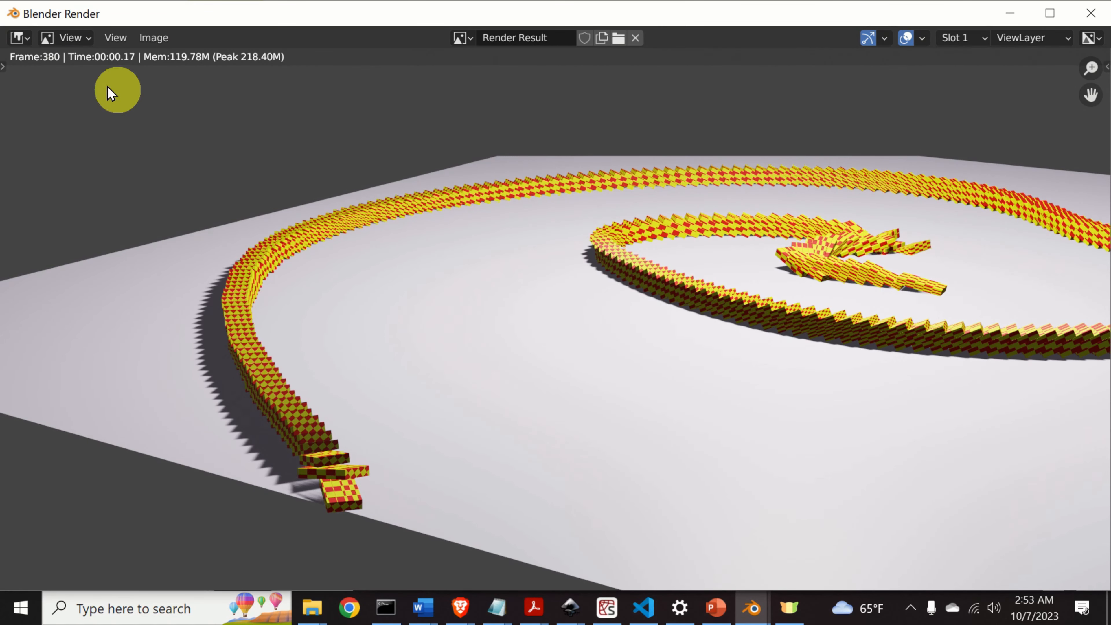
click(1098, 17)
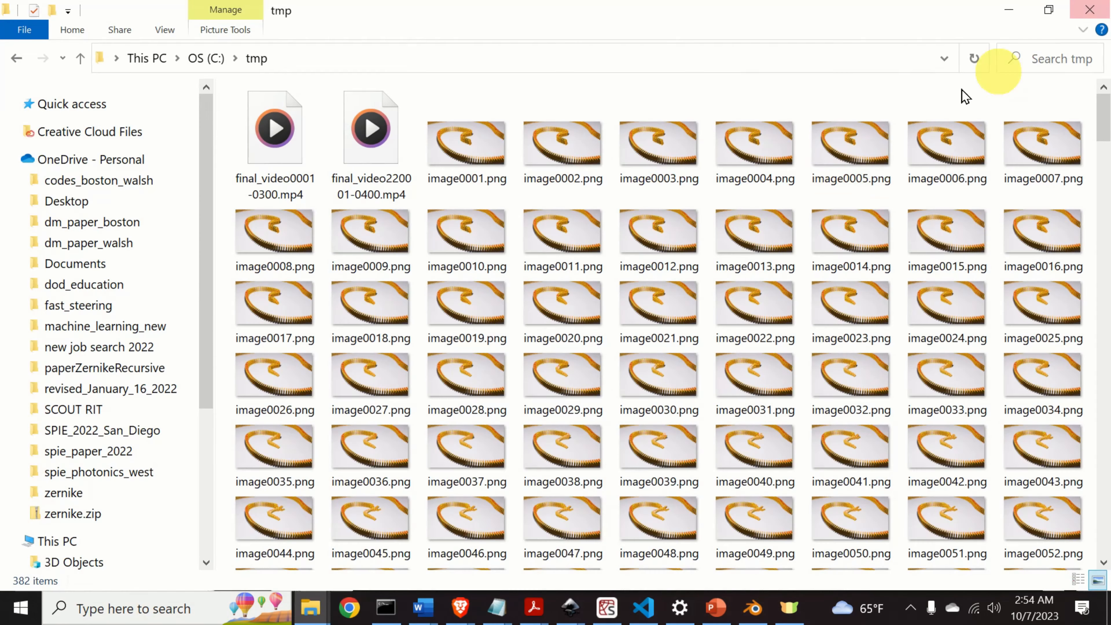
View the first and last rendered frames, image0001.png and image0380.png, from the C:\tmp folder, closing the image viewer after each
click(486, 156)
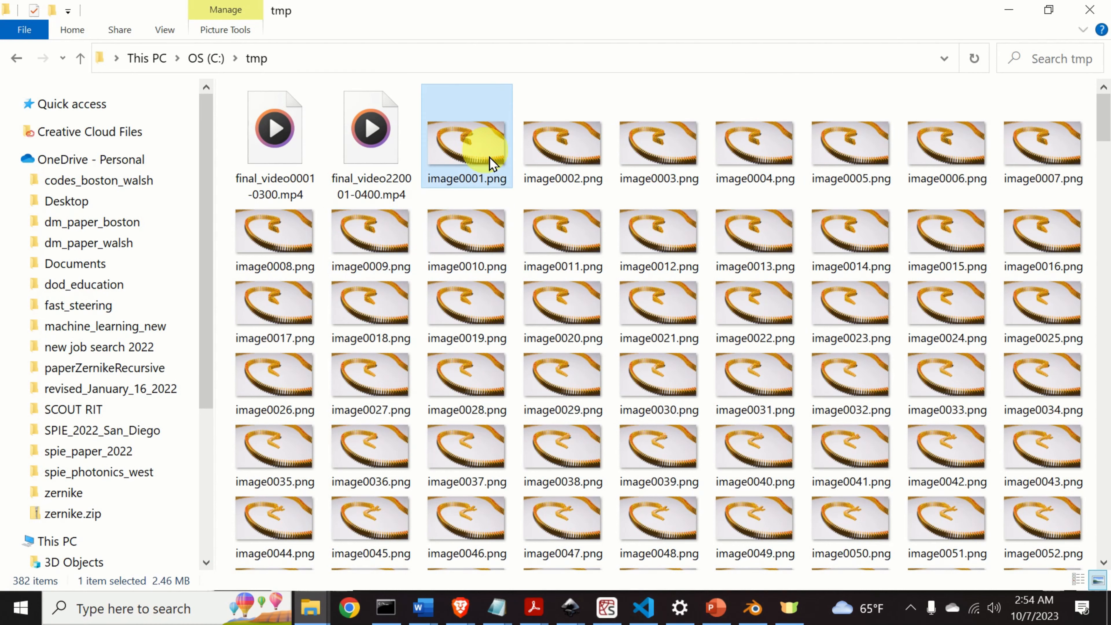
double_click(477, 164)
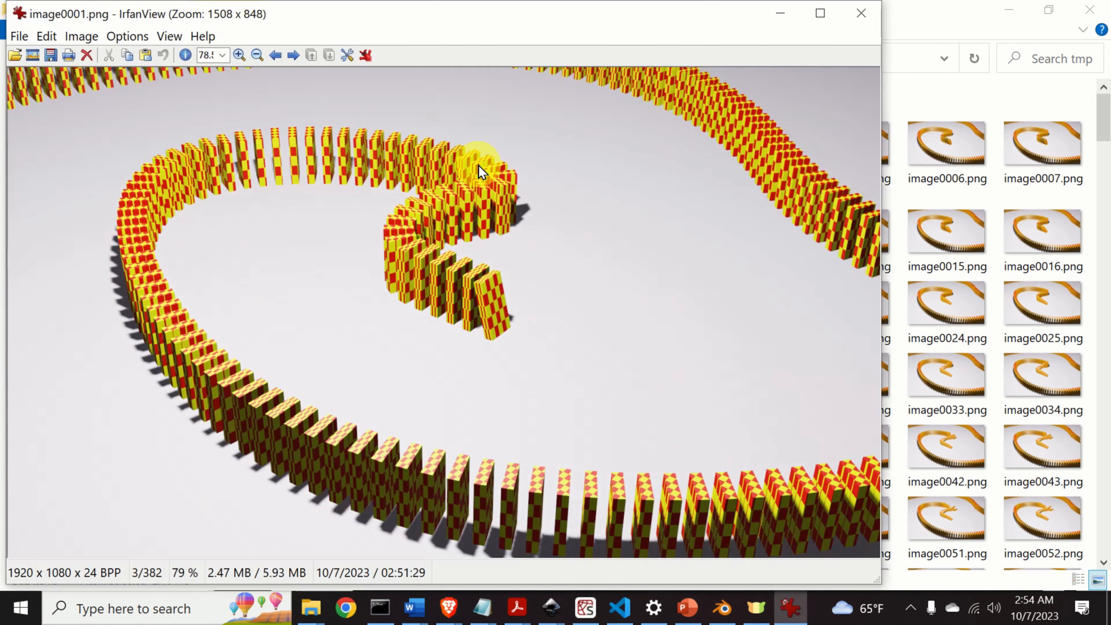
click(870, 15)
scroll(774, 385, down, 15)
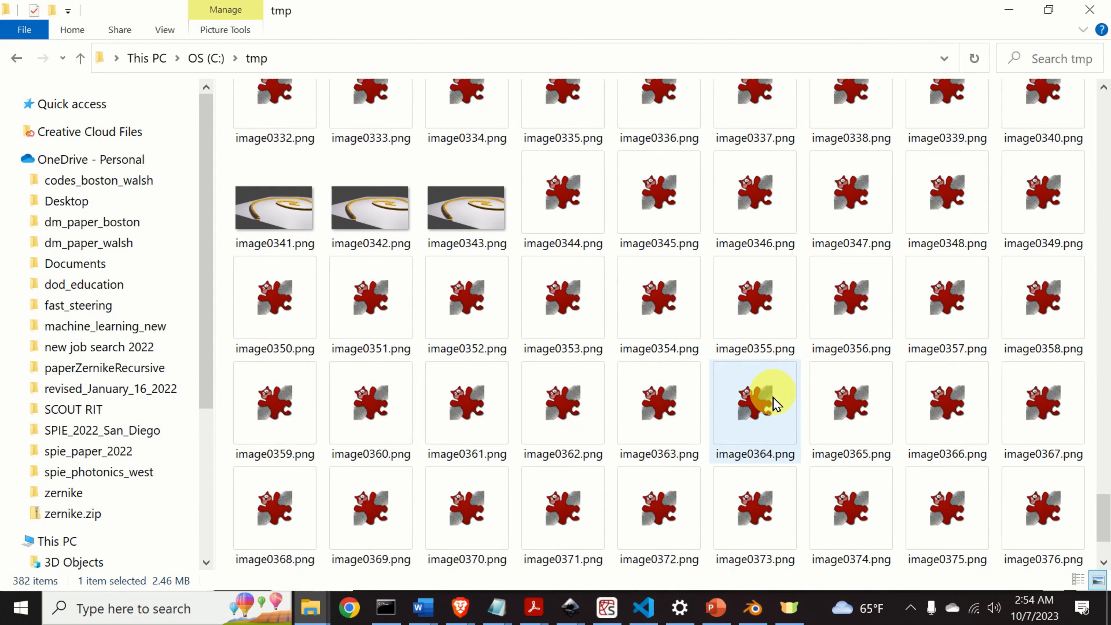
scroll(772, 397, down, 2)
double_click(566, 561)
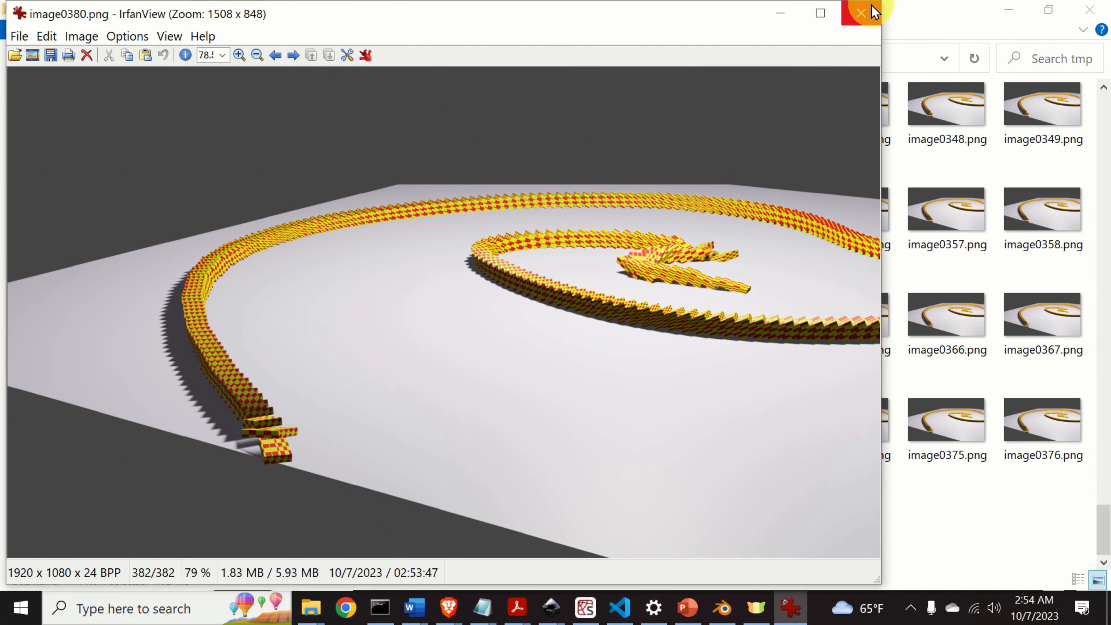
click(872, 12)
Switch back to Blender and add a Video Editing workspace
click(752, 607)
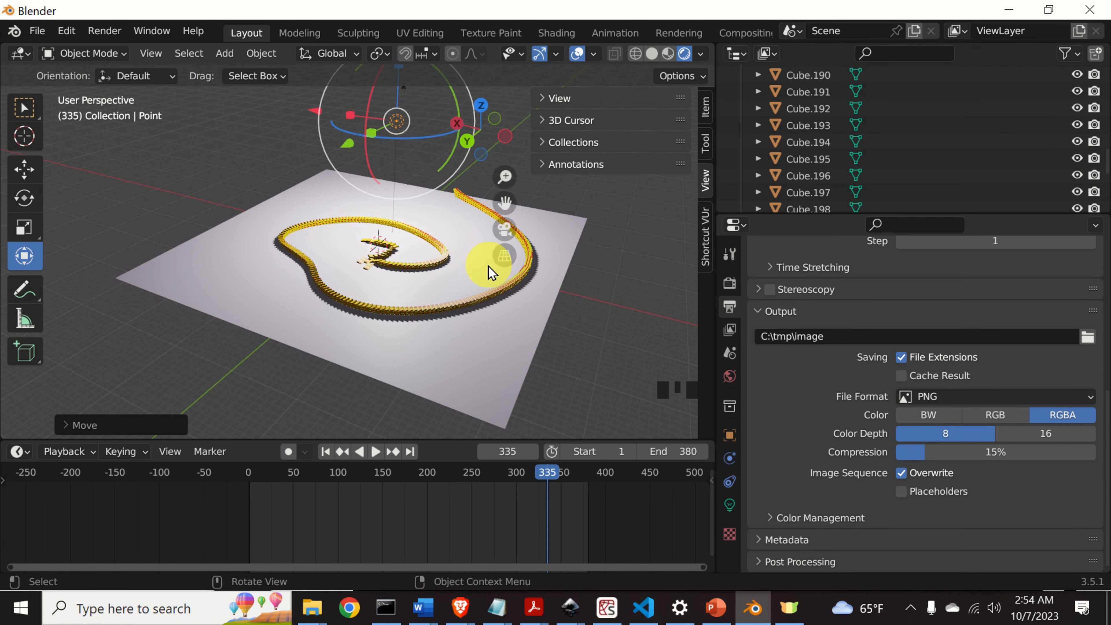
scroll(721, 31, down, 11)
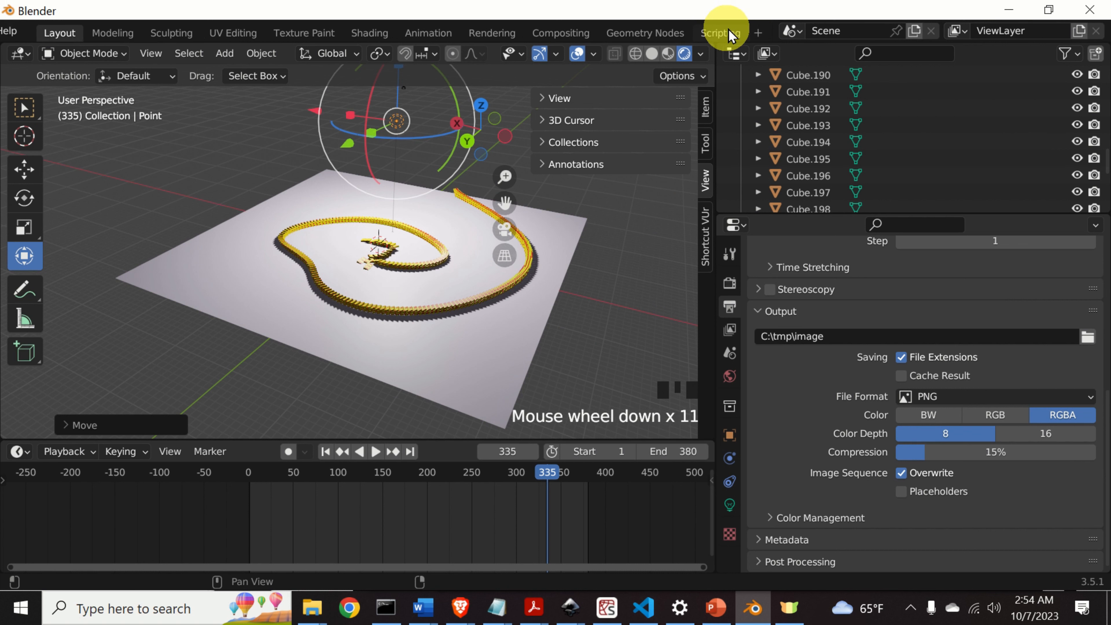
click(759, 32)
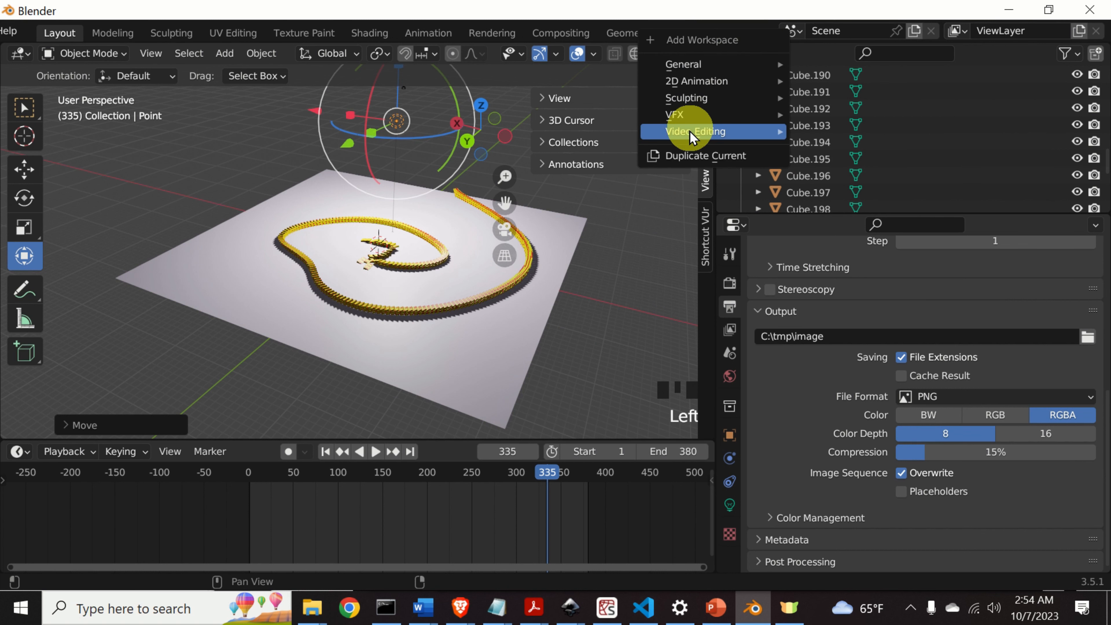
mouse_move(692, 135)
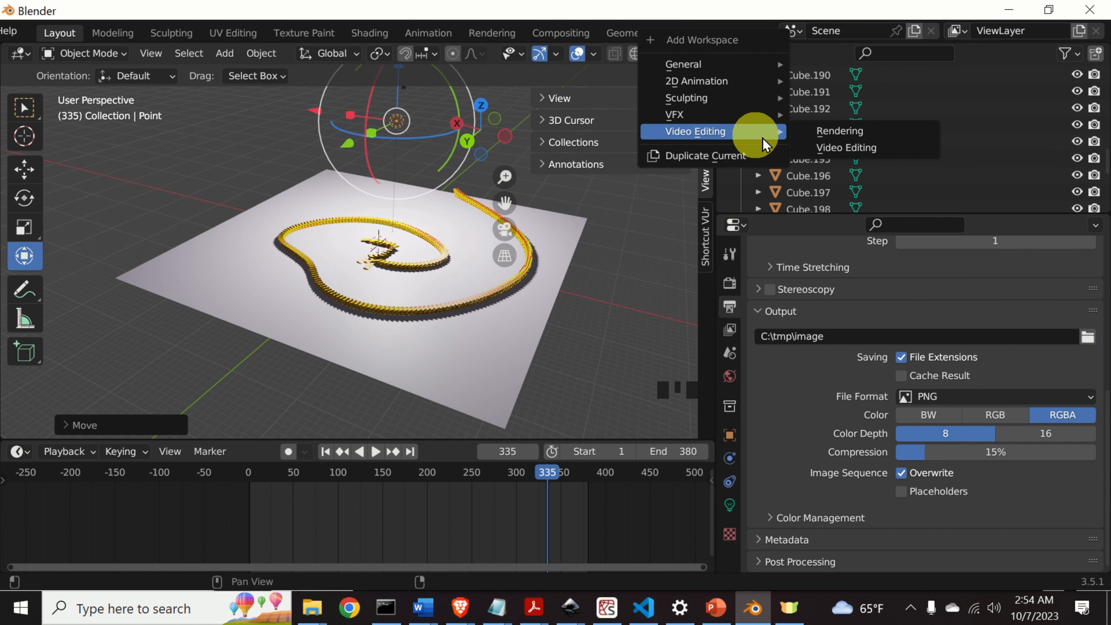
click(845, 147)
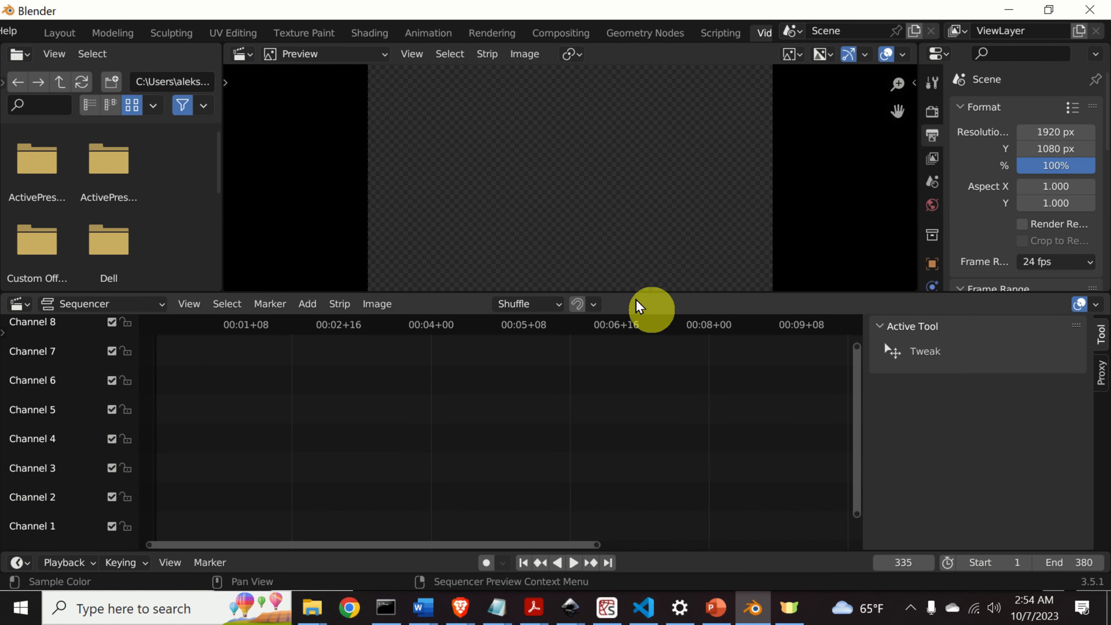
Enlarge the upper preview area downward and change its view type to Sequencer
drag(633, 294, 629, 363)
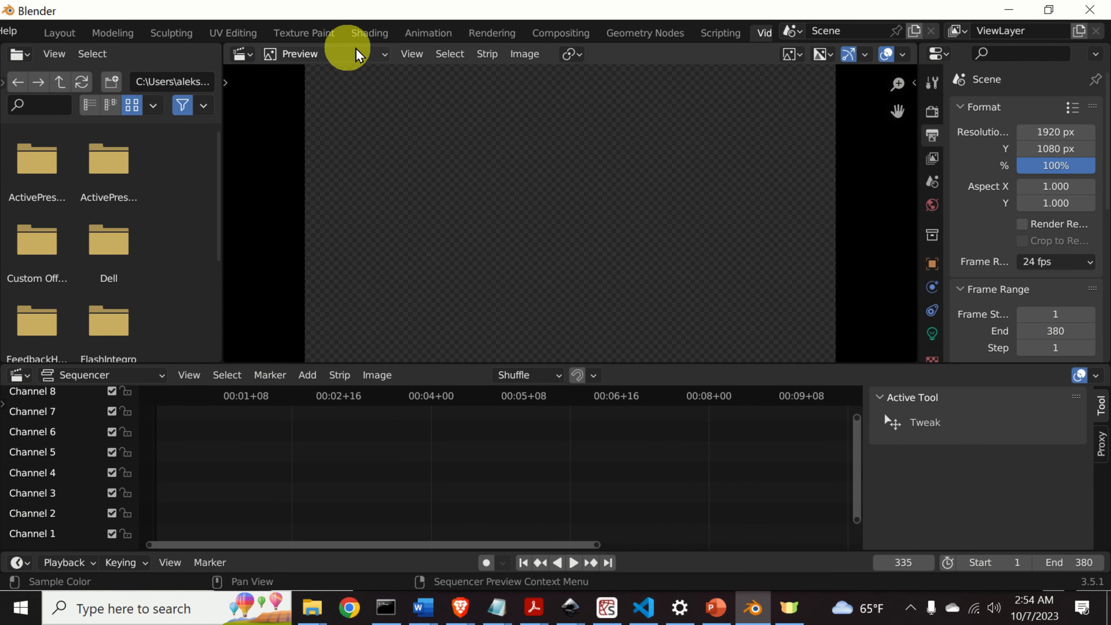
click(382, 55)
click(352, 73)
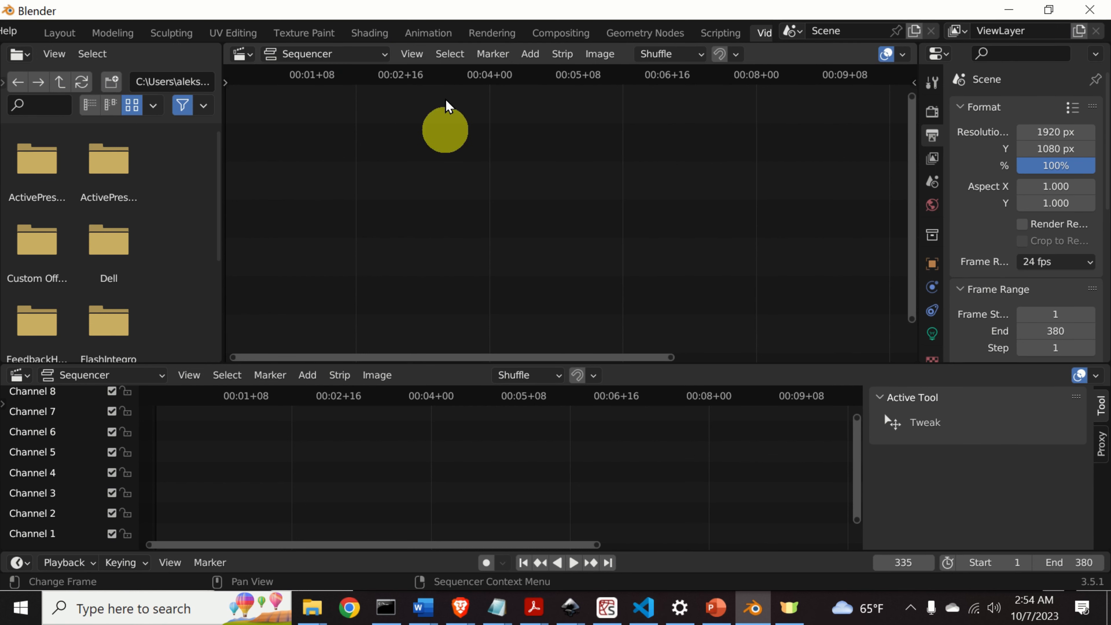
Add an image sequence strip made of all the rendered PNG frames in C:\tmp
click(512, 54)
click(529, 55)
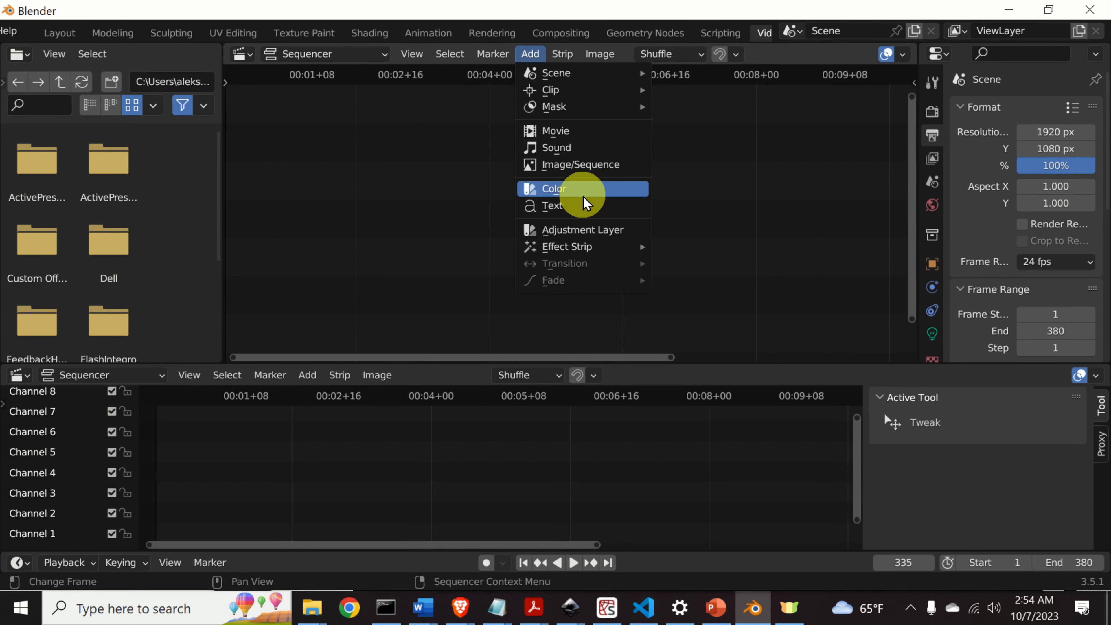
click(588, 165)
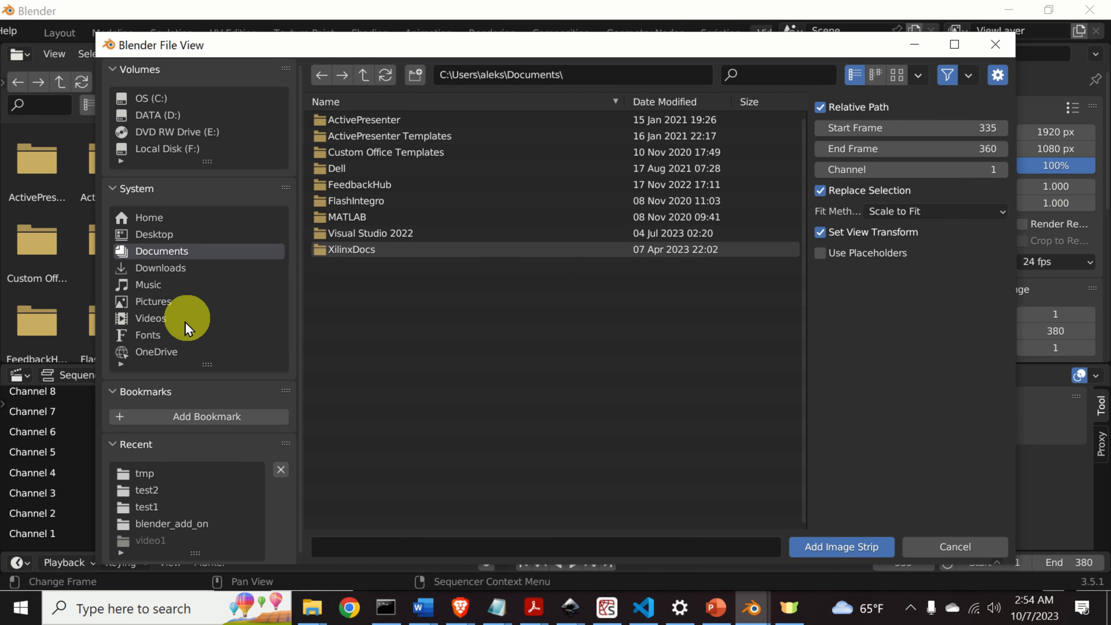
click(151, 98)
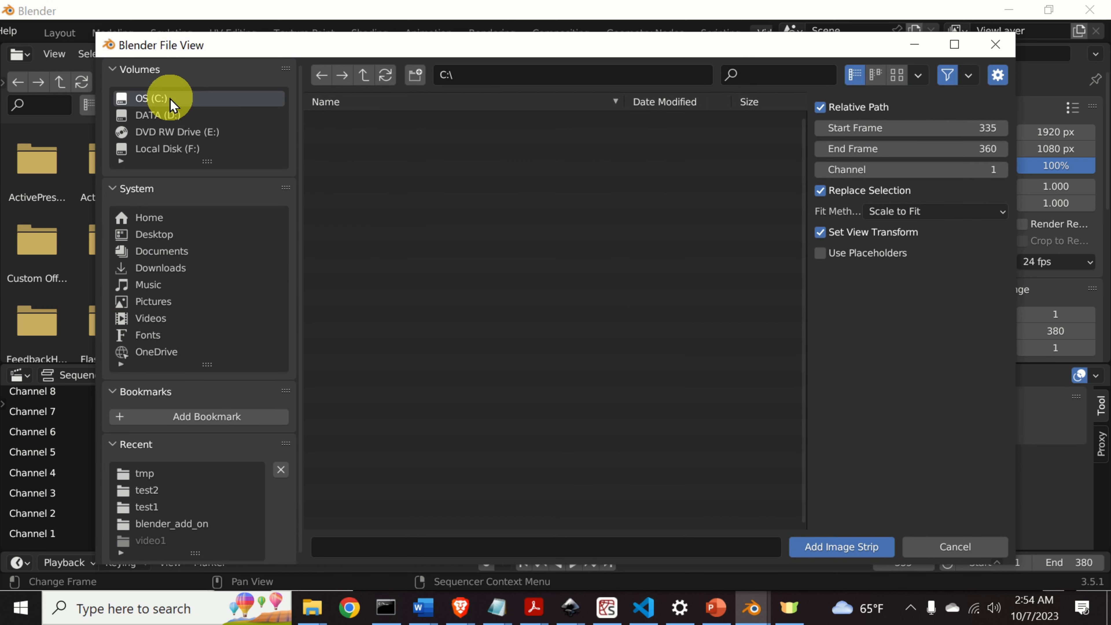
scroll(375, 459, down, 1)
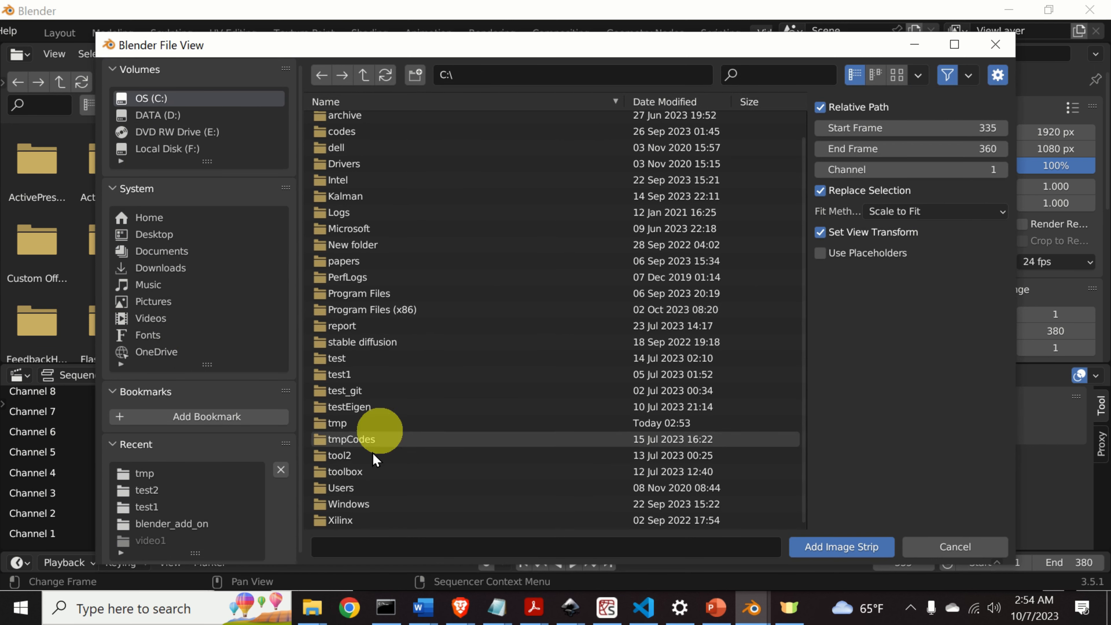
double_click(355, 423)
scroll(426, 155, down, 10)
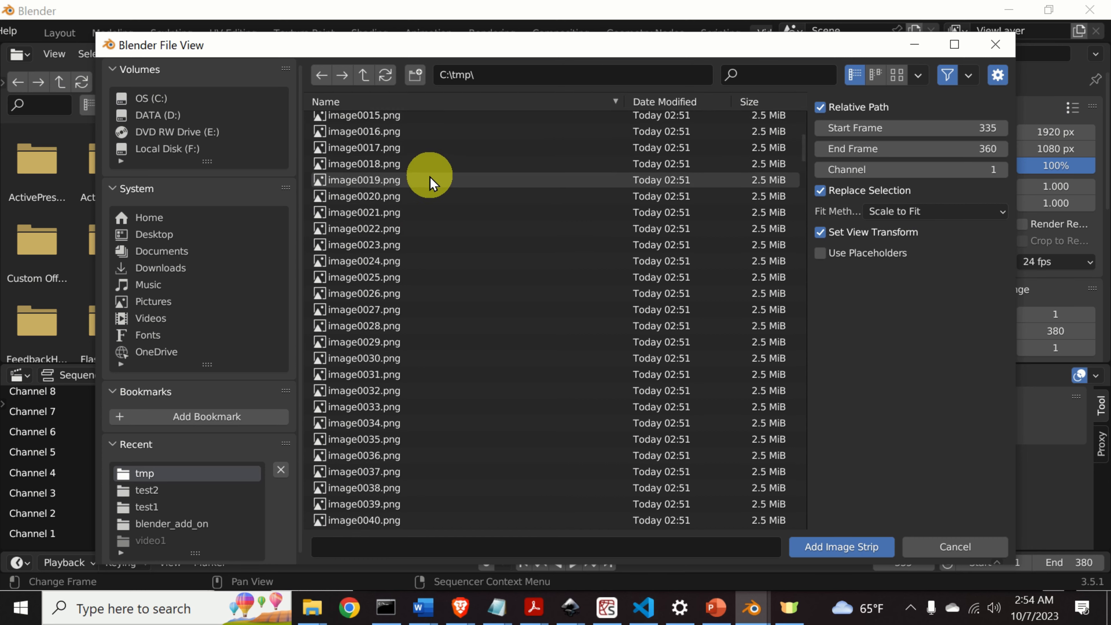
scroll(427, 189, down, 5)
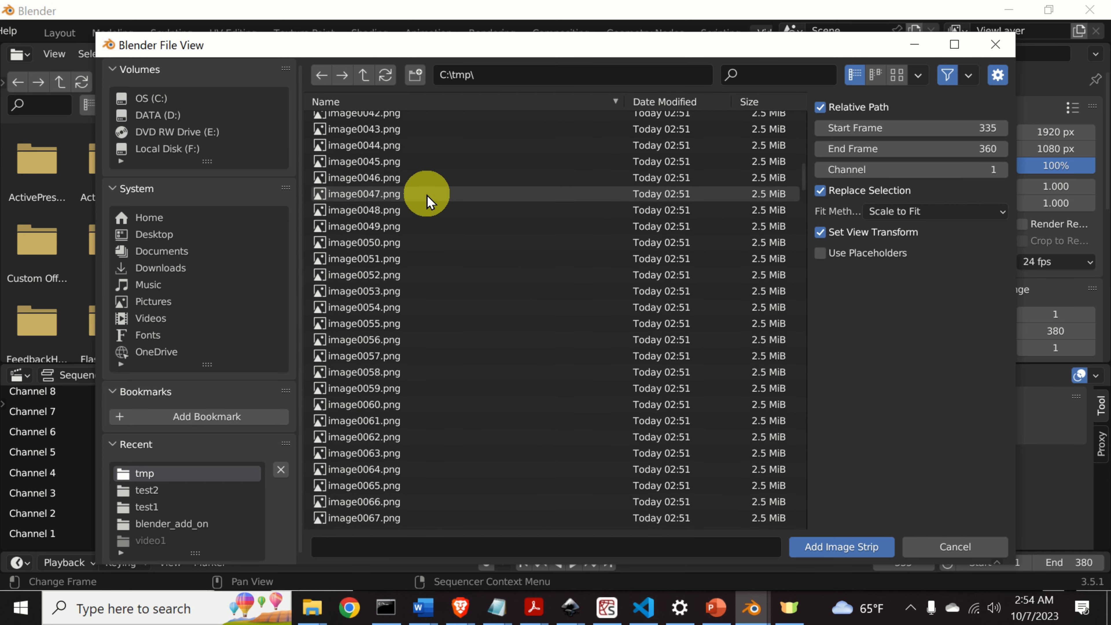
scroll(427, 197, up, 5)
click(427, 191)
key(a)
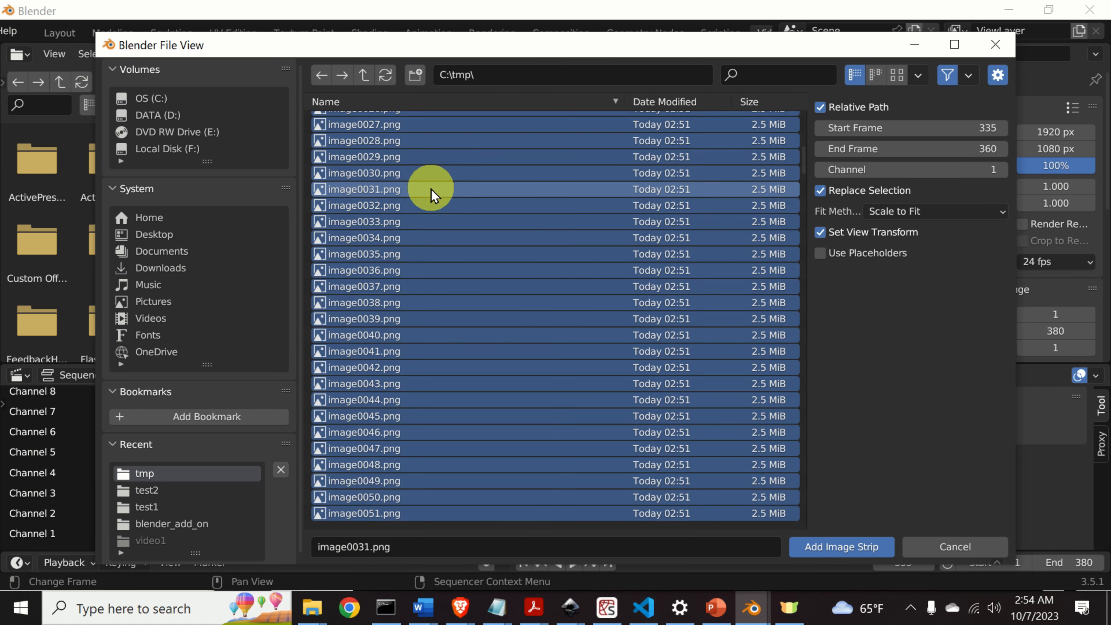
click(860, 550)
Move the image strip on channel 1 back to the start of the frame range
scroll(579, 253, down, 5)
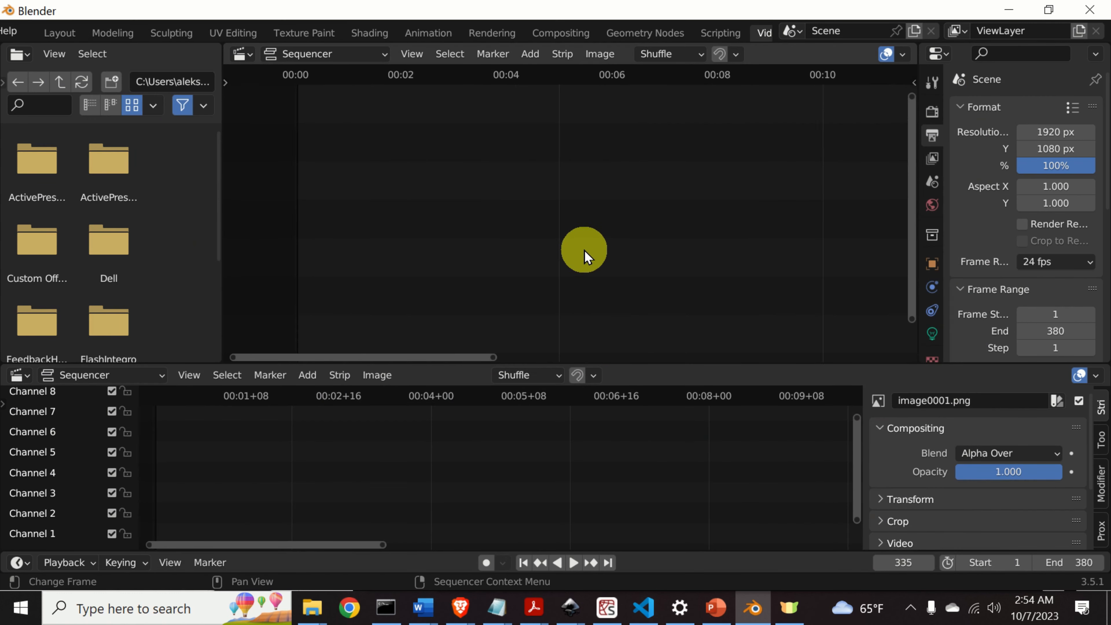
scroll(574, 265, down, 3)
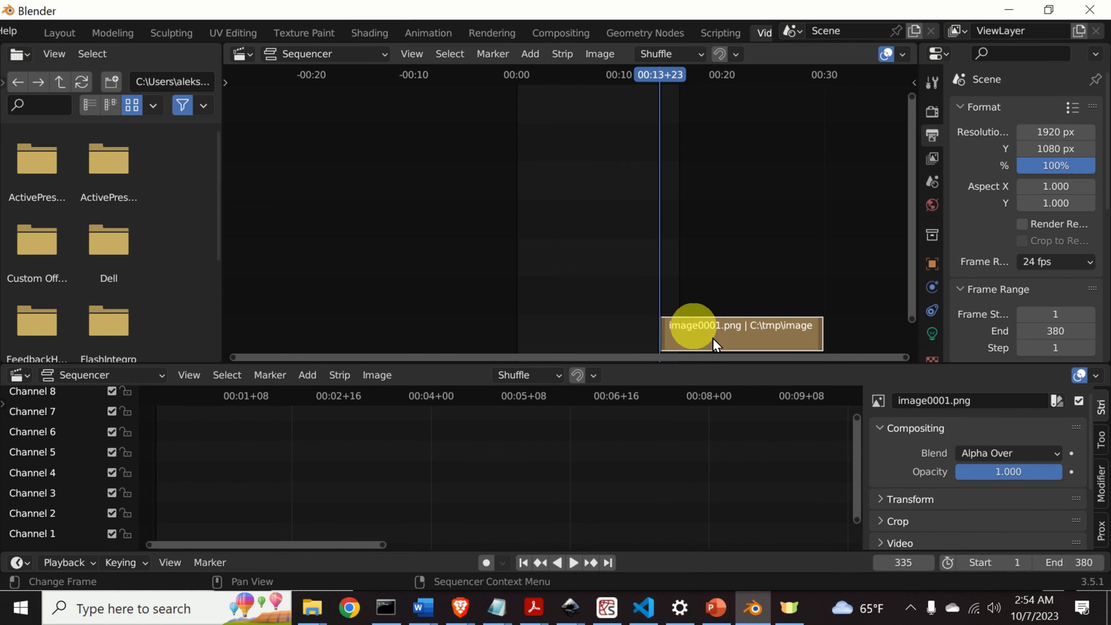
drag(700, 335, 566, 326)
scroll(586, 276, up, 5)
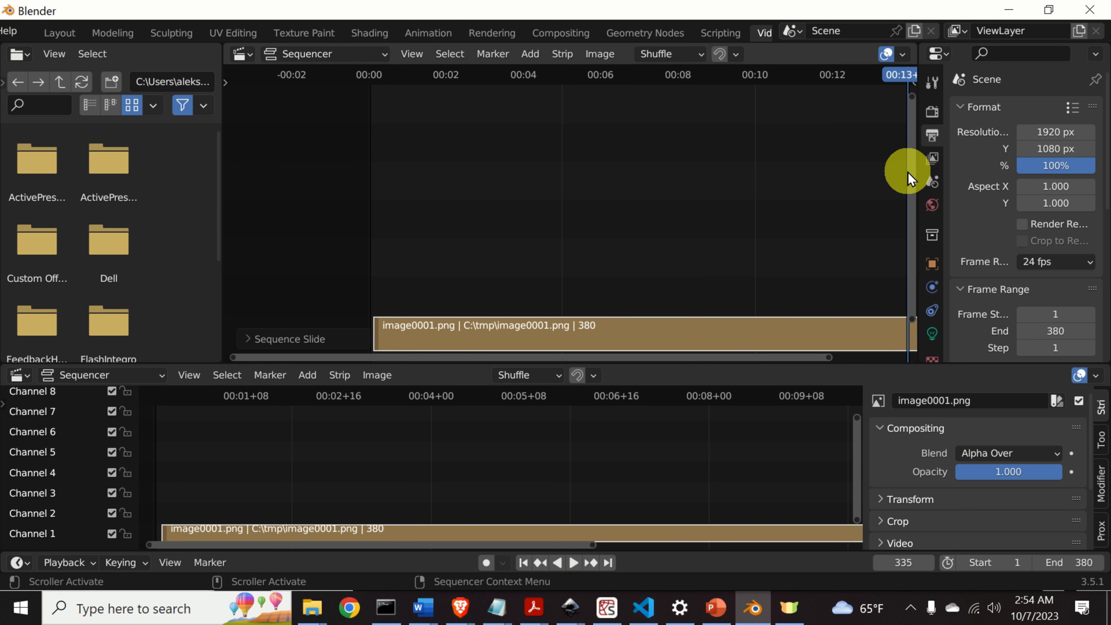
Widen the properties area and set the output frame rate to 30 fps
drag(918, 167, 732, 147)
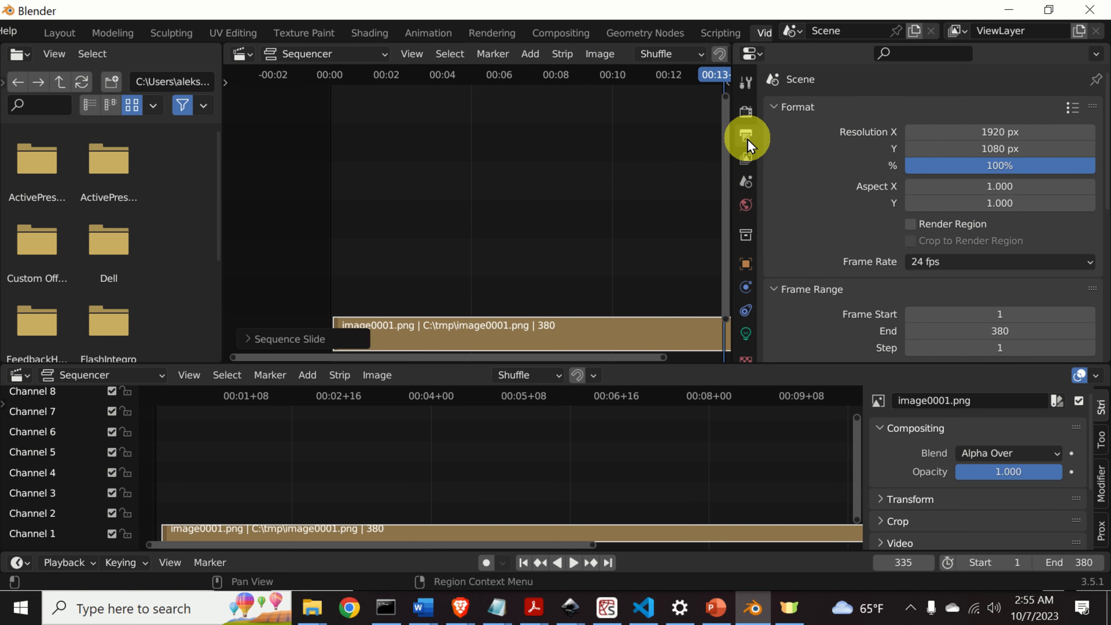
scroll(895, 238, down, 1)
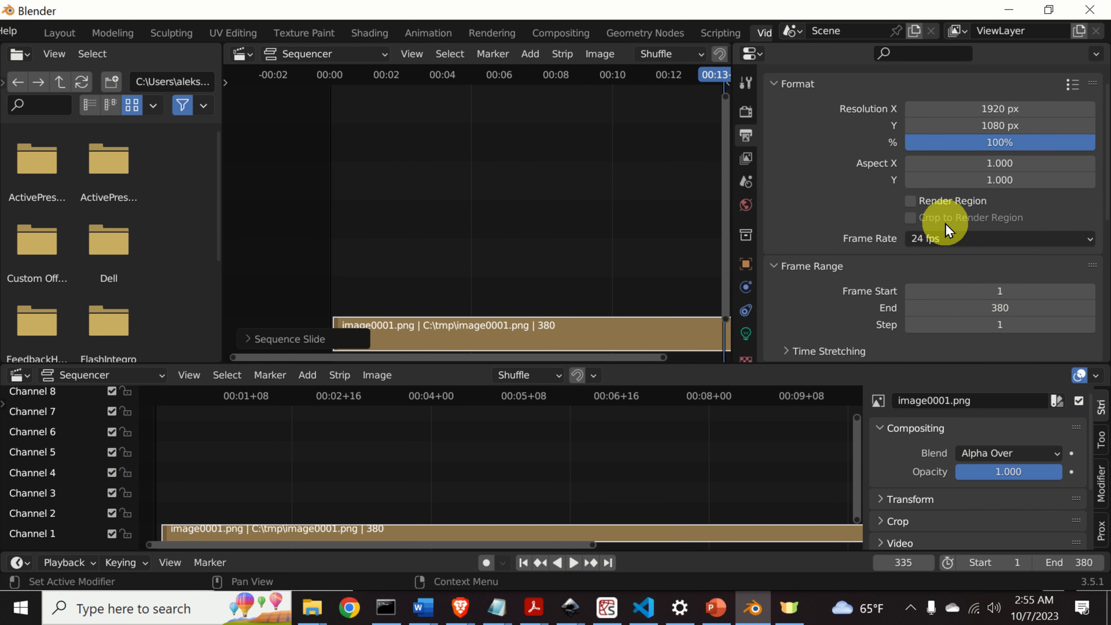
click(974, 239)
click(960, 323)
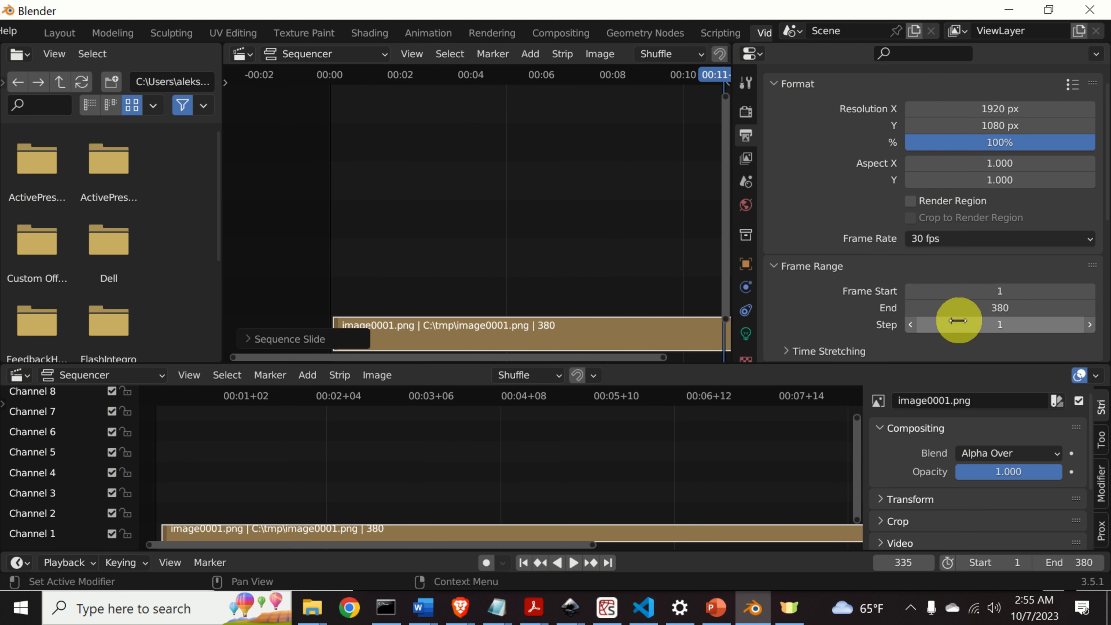
Set the render output path to final_video3 in the C:\tmp folder
scroll(863, 232, down, 5)
scroll(857, 246, down, 2)
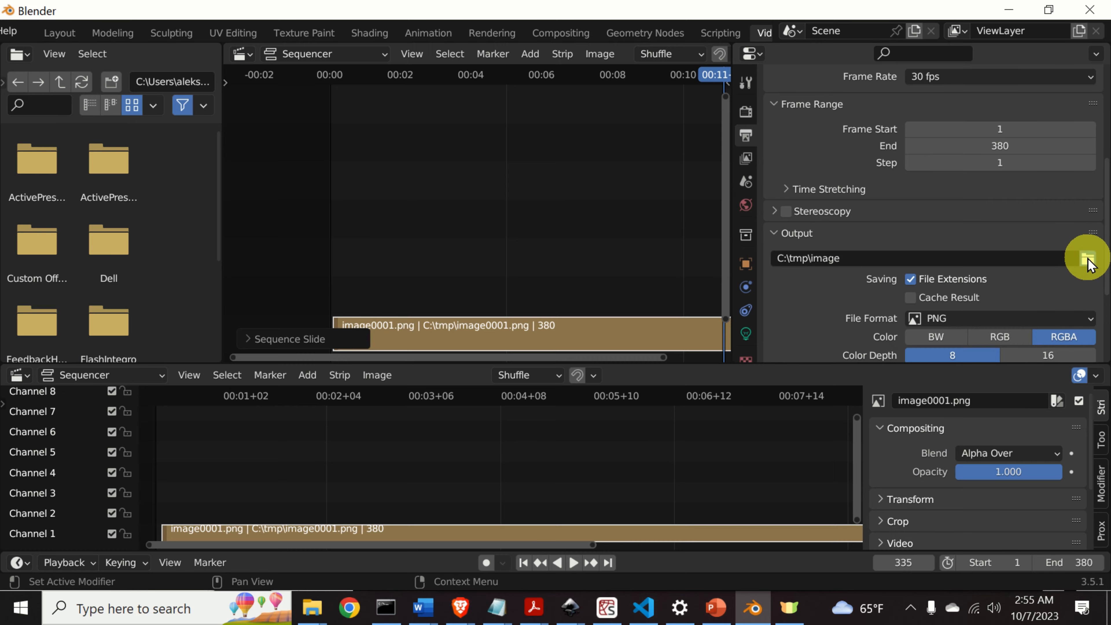
click(1087, 258)
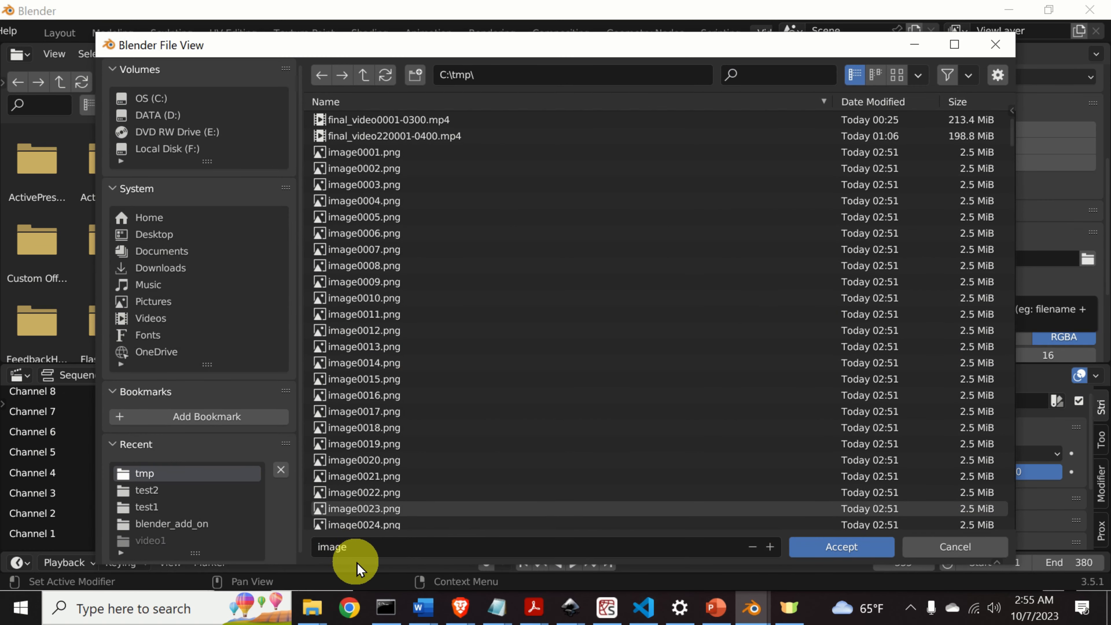
click(368, 552)
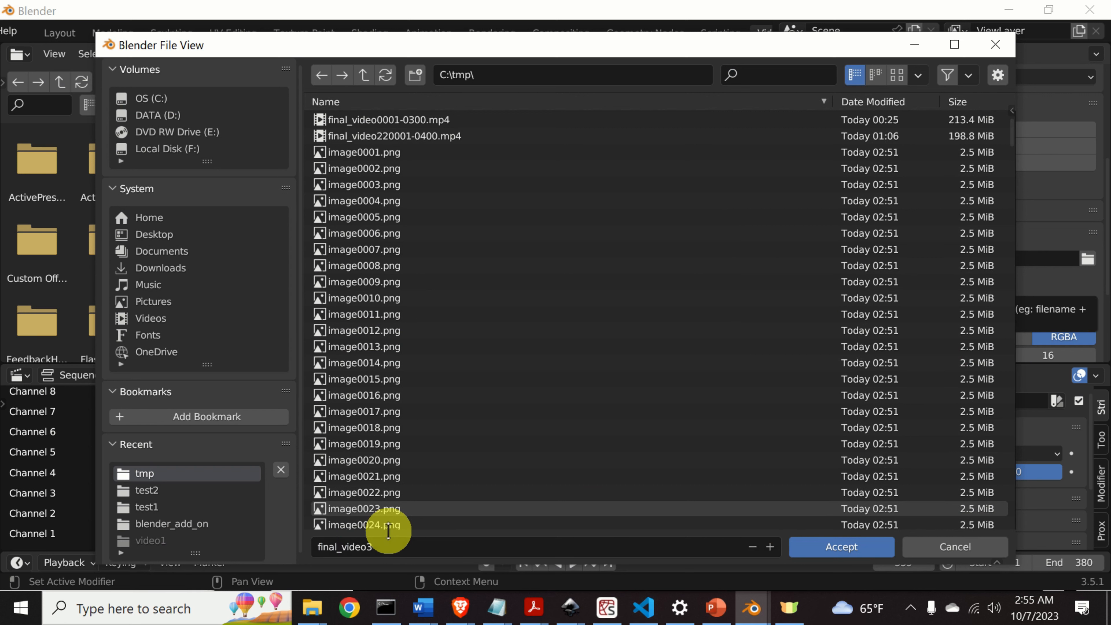
click(853, 549)
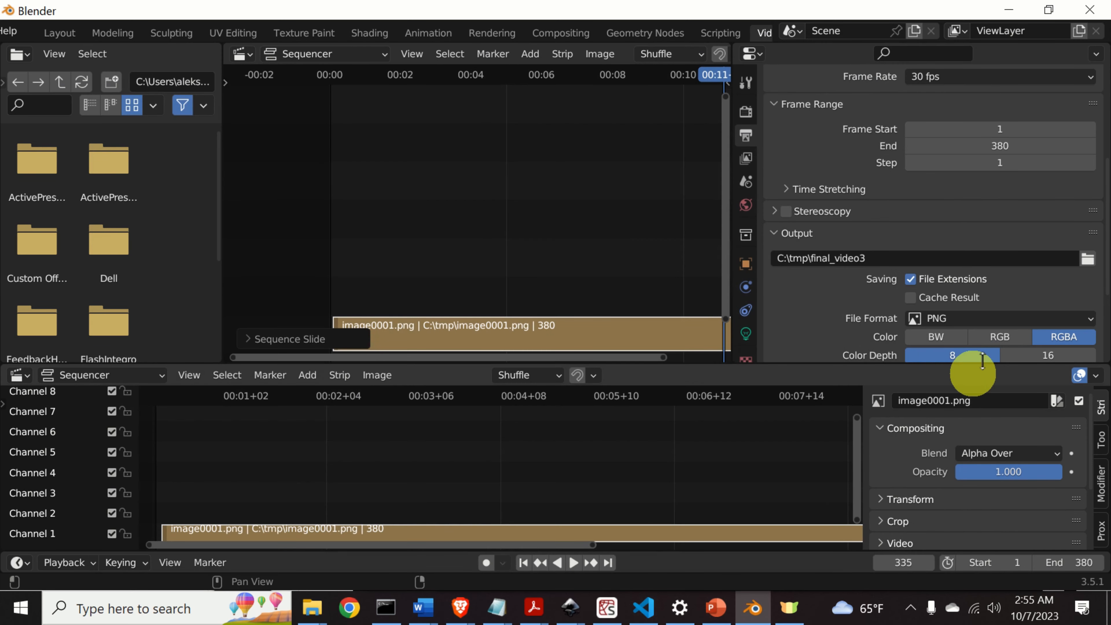
Set the output file format to FFmpeg Video and its encoding container to MPEG-4
click(1000, 322)
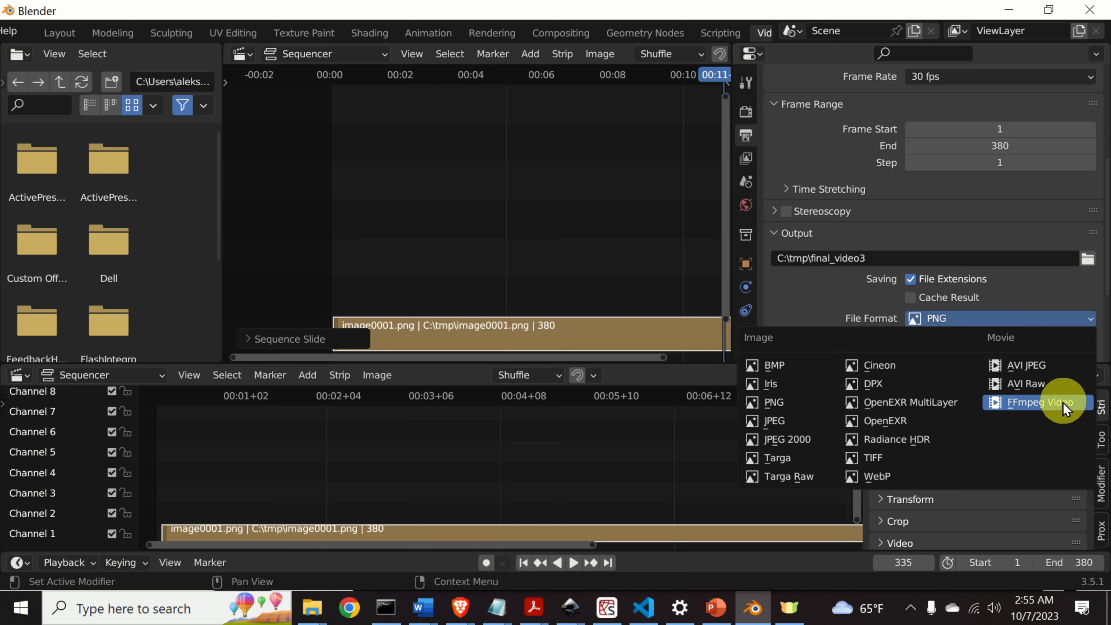
click(1041, 407)
scroll(979, 310, down, 4)
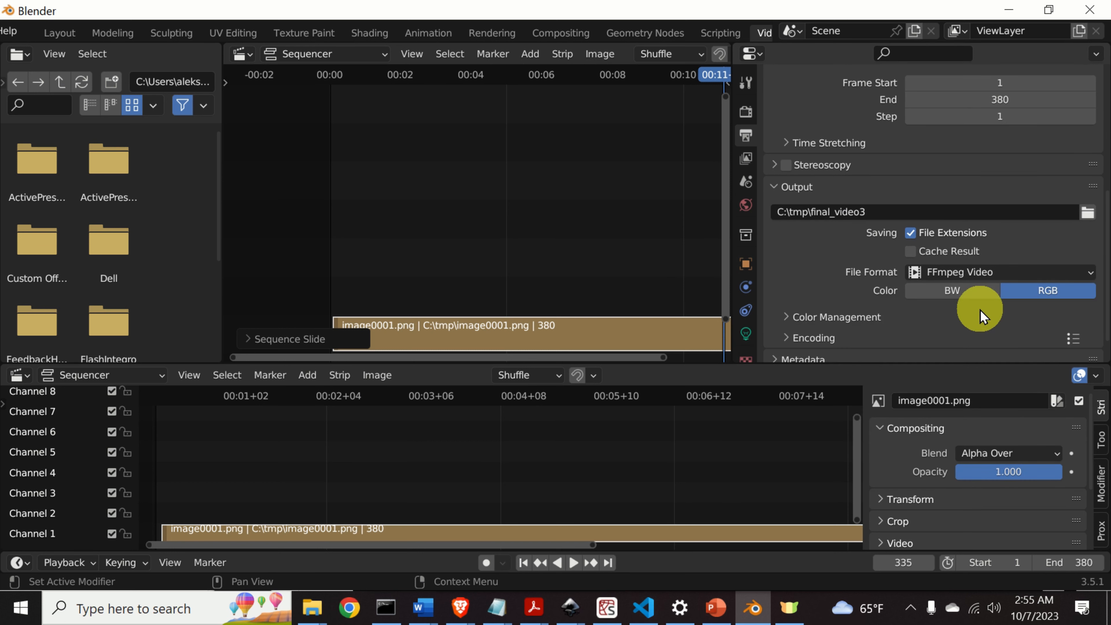
click(792, 309)
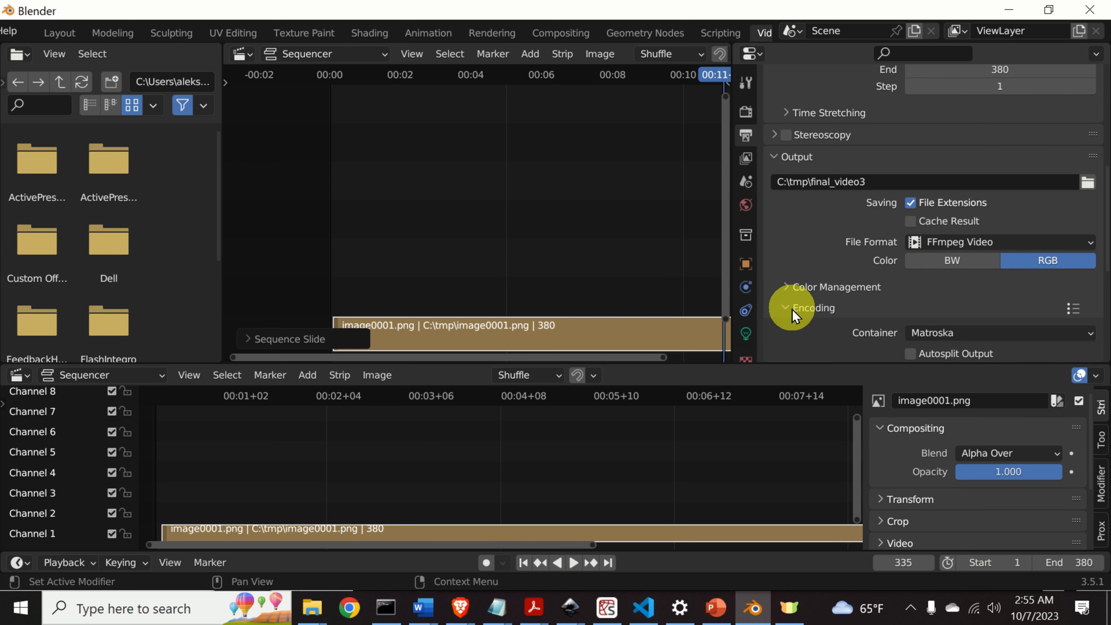
scroll(952, 310, down, 2)
click(991, 313)
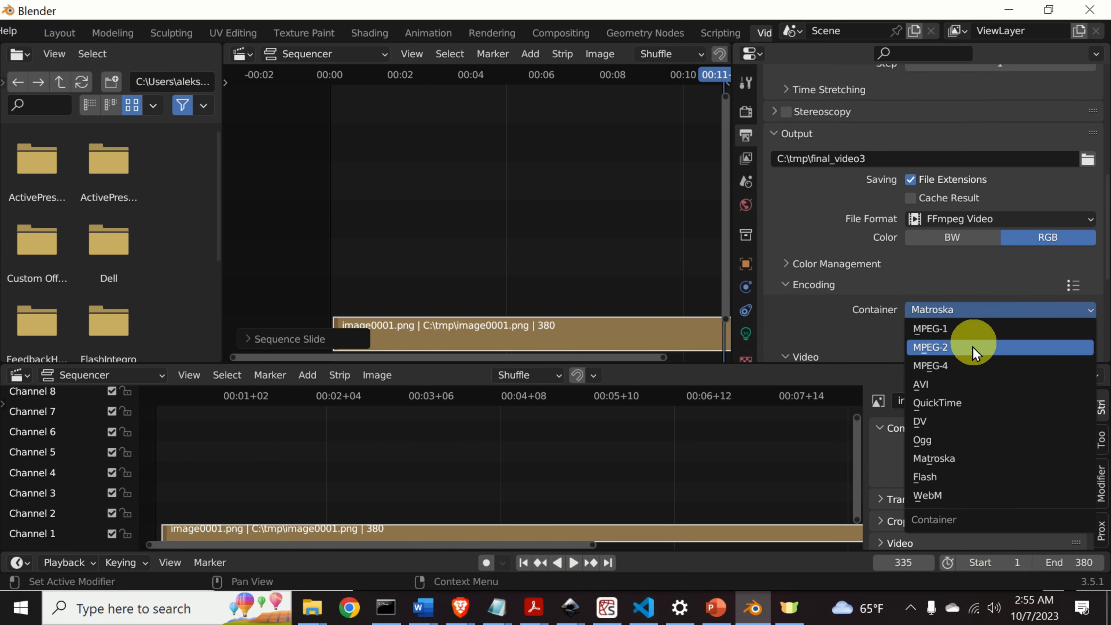
click(962, 365)
Set the video encoding's output quality to Lossless
scroll(929, 298, down, 8)
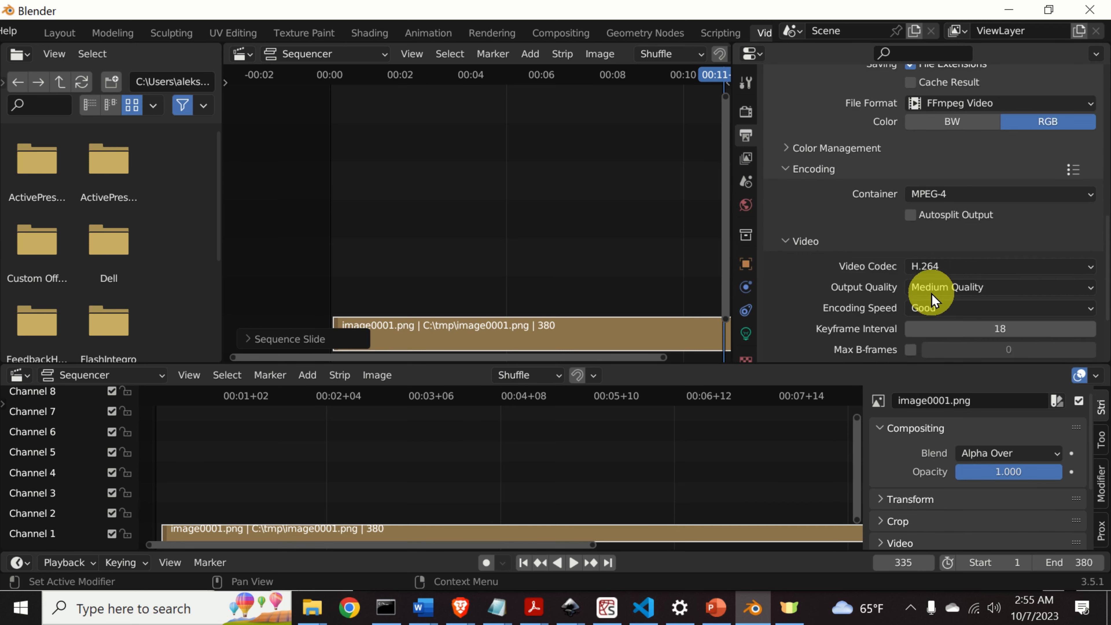
click(987, 266)
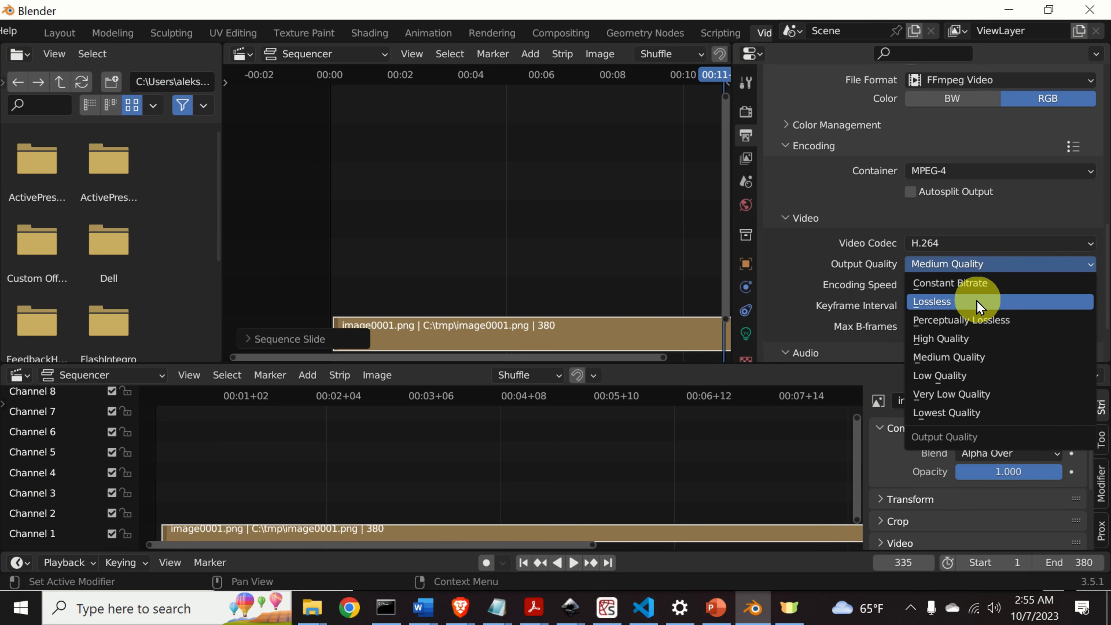
click(976, 310)
scroll(877, 248, down, 3)
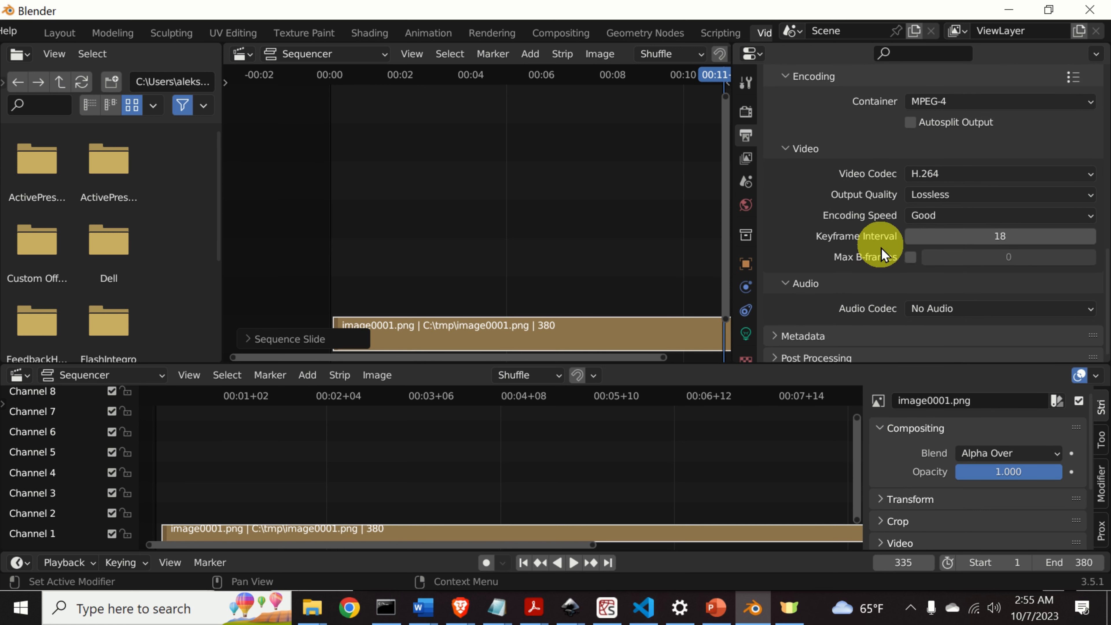
Render the sequenced image strip as an animation to the video file
scroll(886, 265, up, 4)
scroll(881, 258, up, 8)
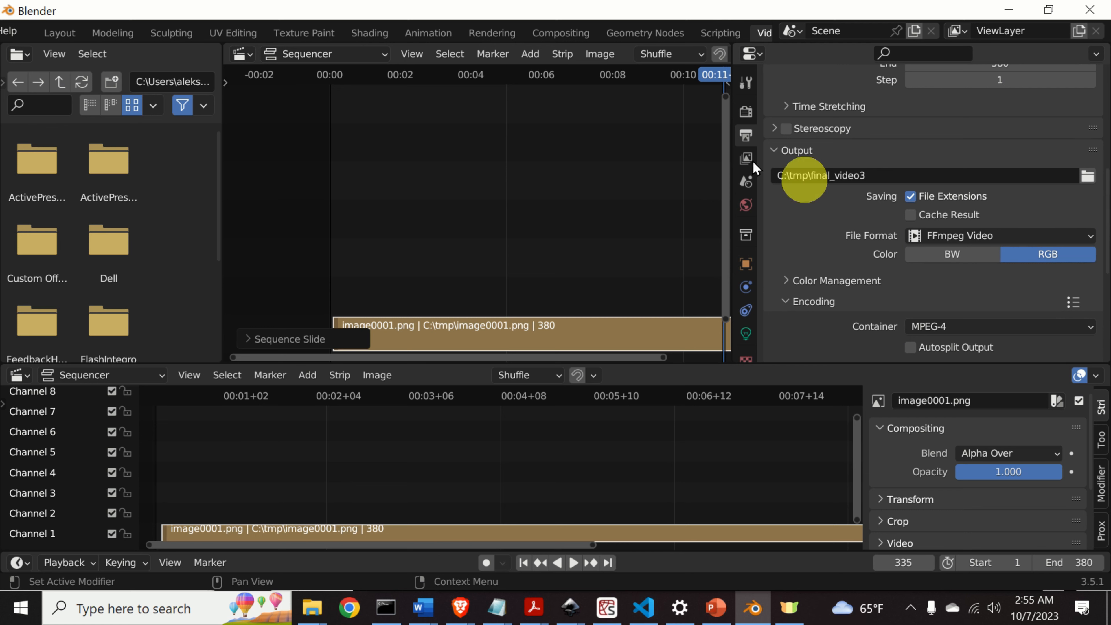
scroll(107, 35, up, 5)
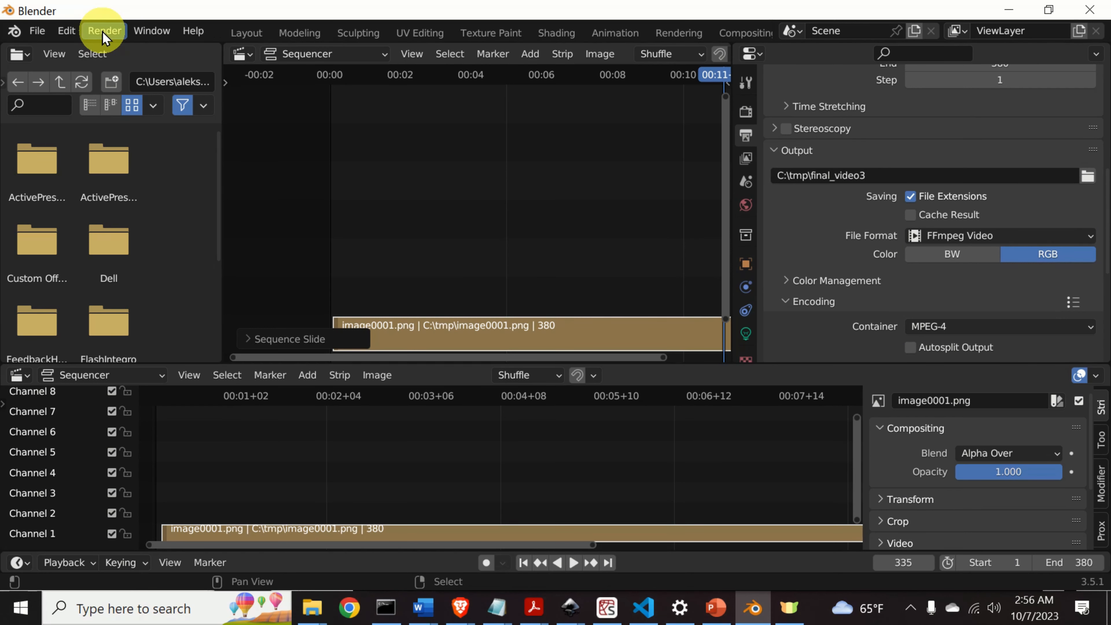
click(113, 34)
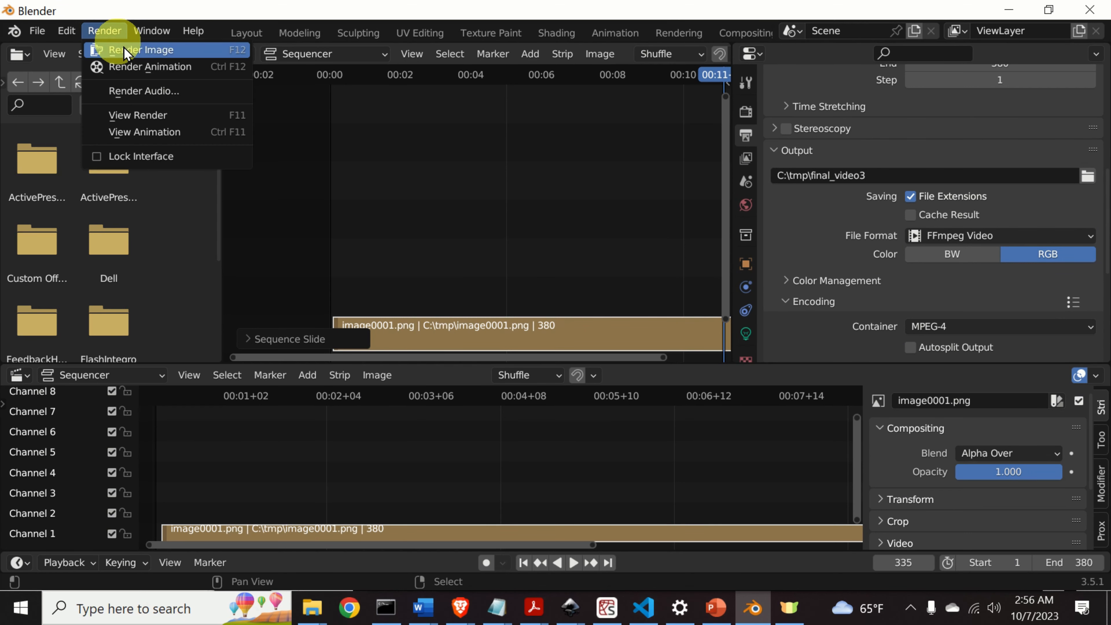
click(158, 69)
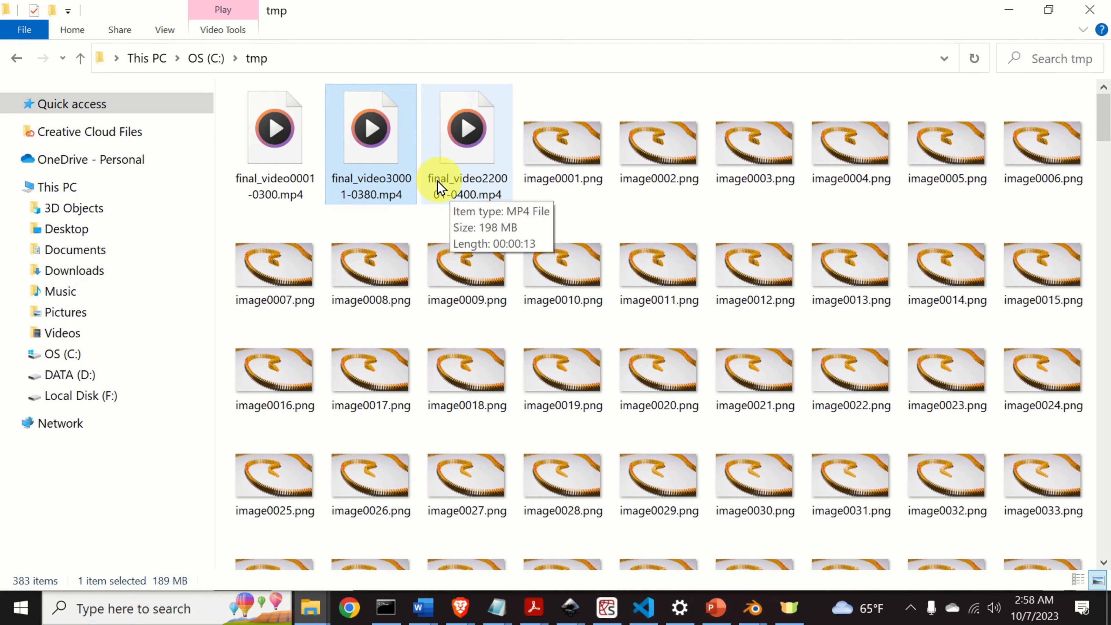
Play the rendered final_video30001-0380.mp4 from the C:\tmp folder in VLC media player
right_click(384, 179)
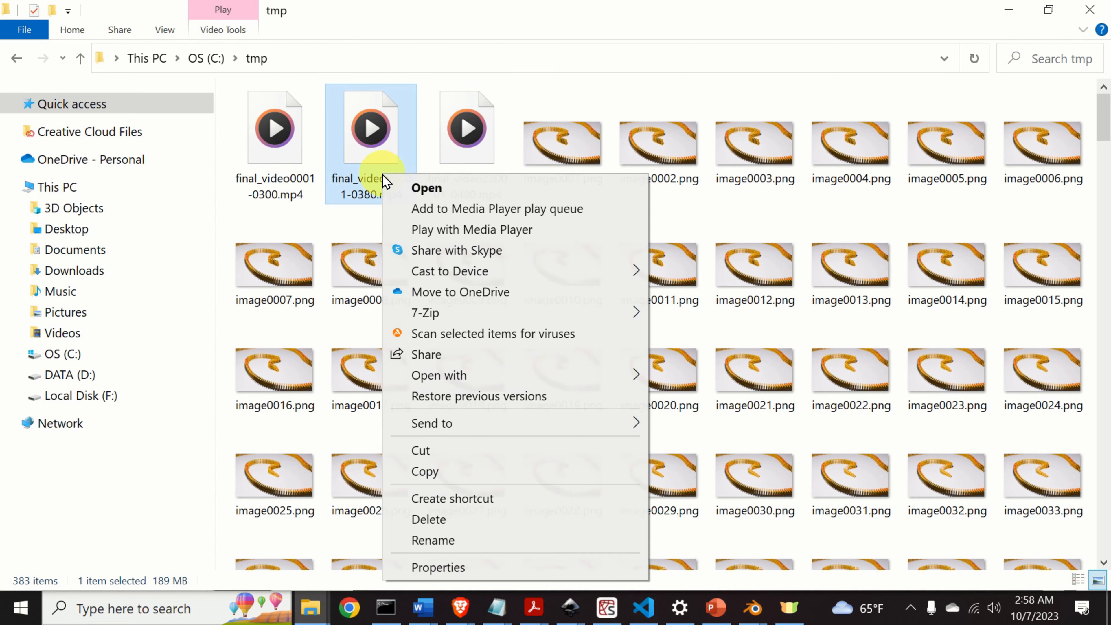
mouse_move(493, 374)
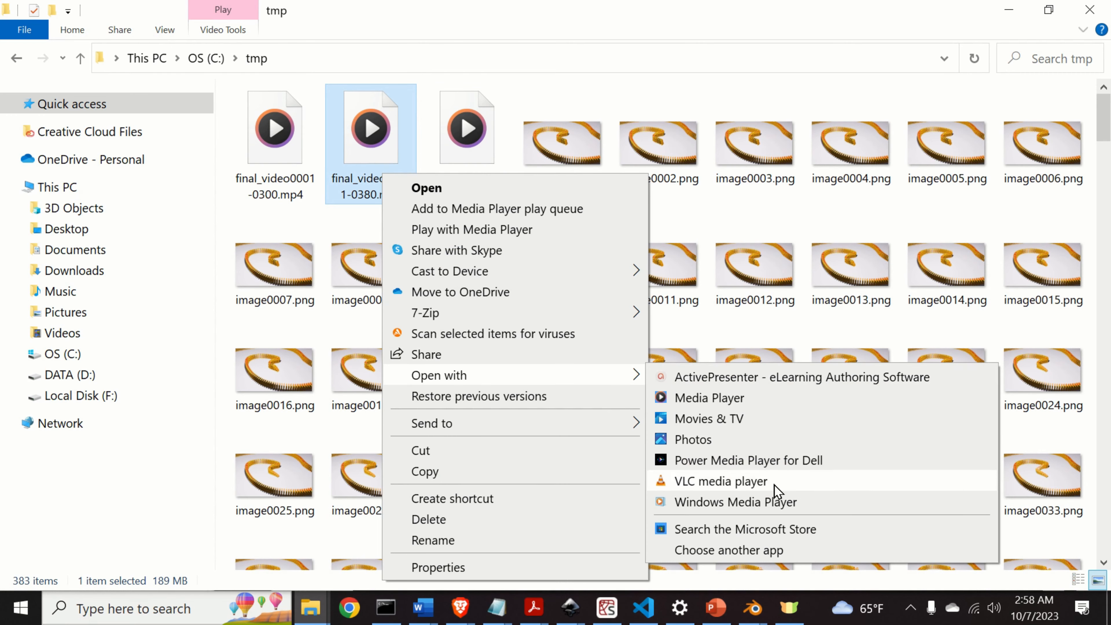
click(750, 487)
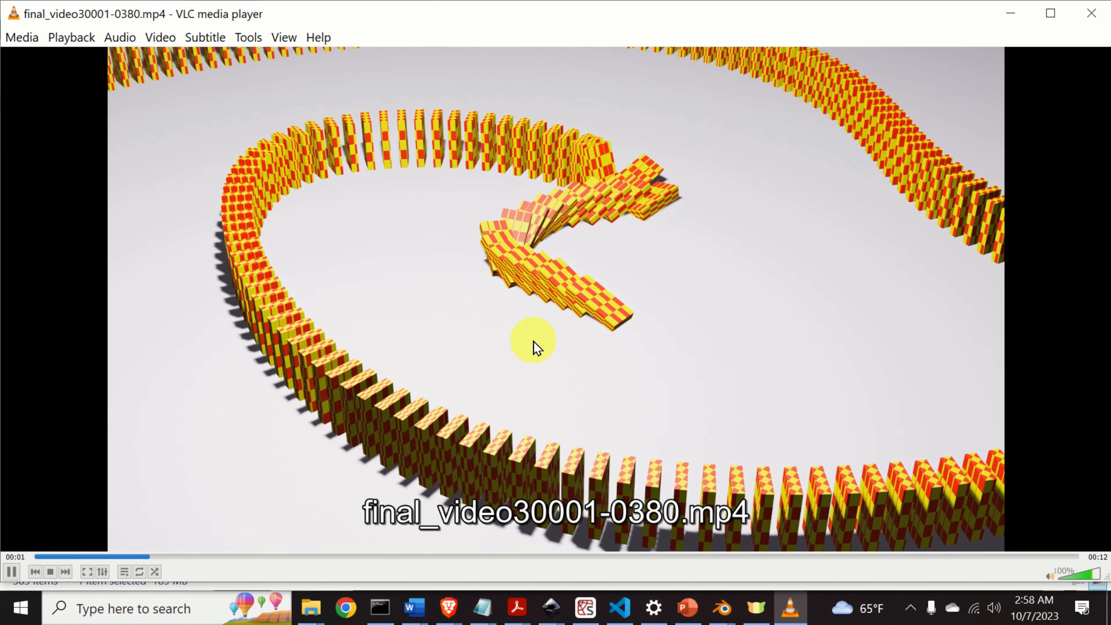